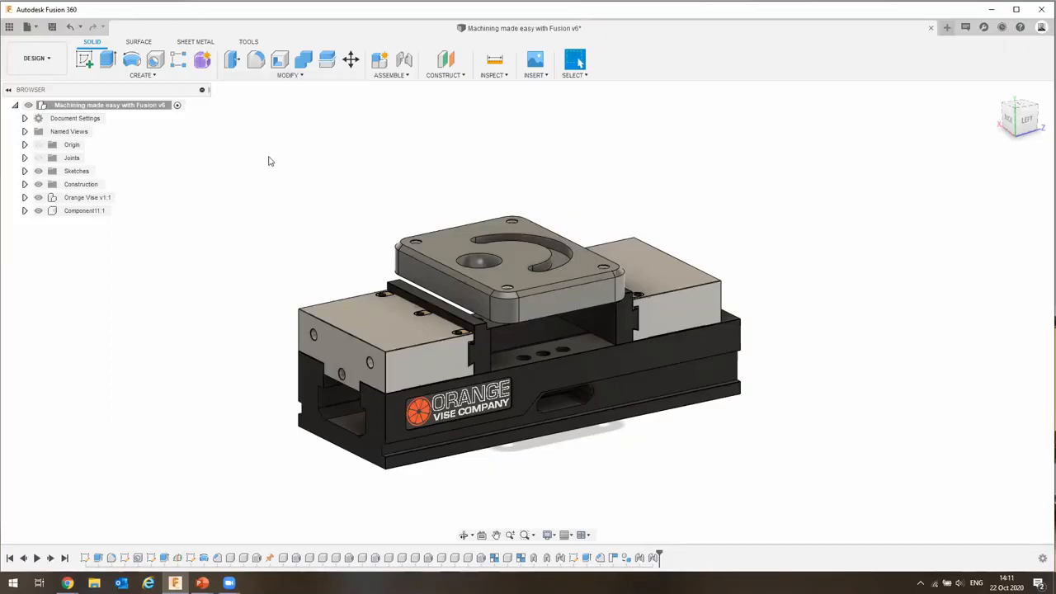
# Switch from the Design workspace to the Manufacture workspace for the vise and plate assembly.
pyautogui.click(37, 62)
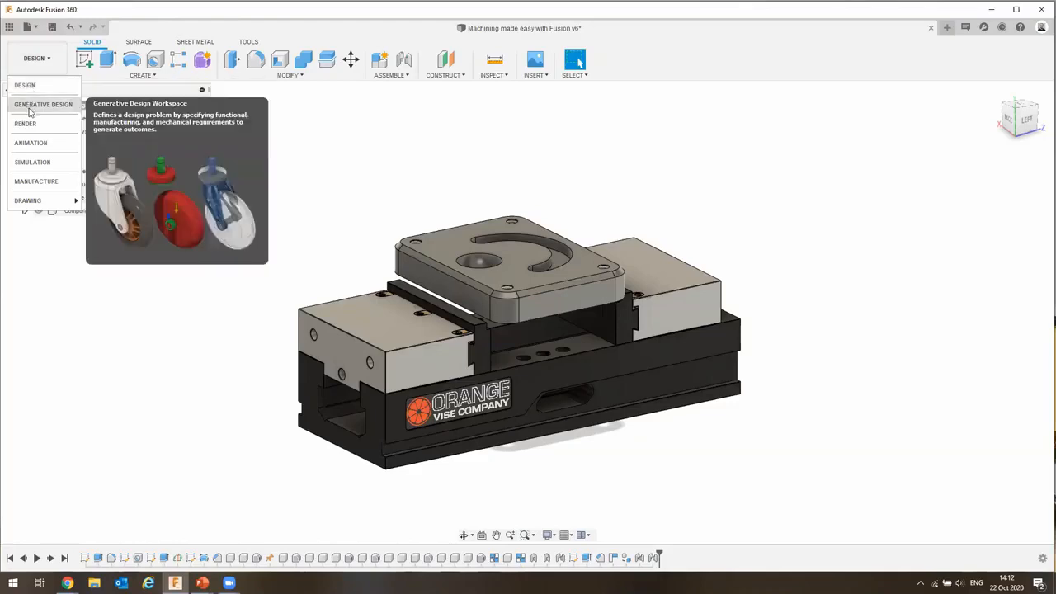
pyautogui.click(36, 183)
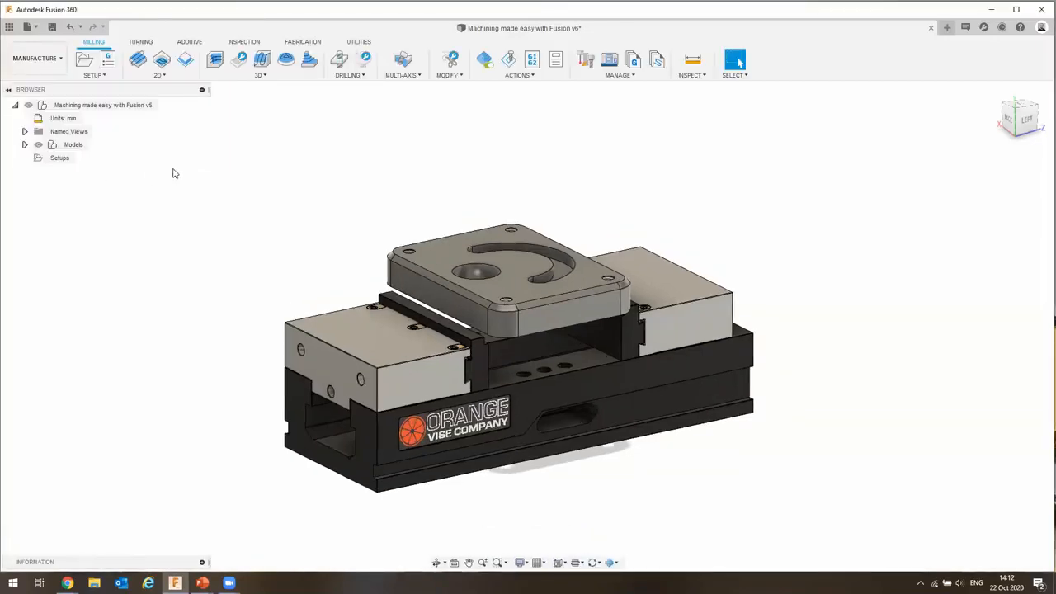
pyautogui.keyDown('shift'); pyautogui.moveTo(342, 180); pyautogui.dragTo(358, 155, button='middle'); pyautogui.keyUp('shift')
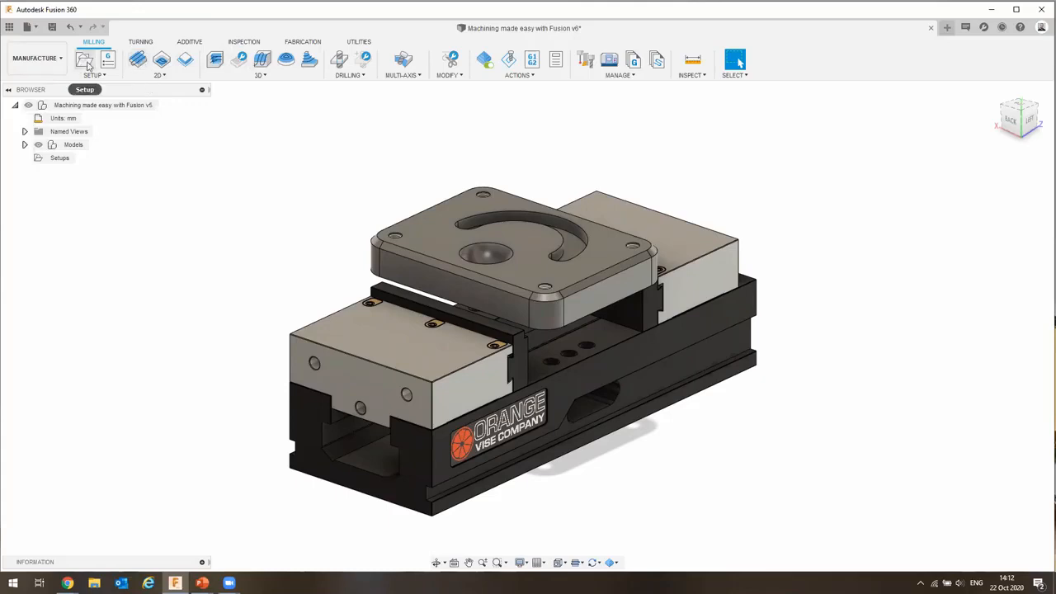
# Create a new milling setup and select the plate above the vise as its model.
pyautogui.click(87, 65)
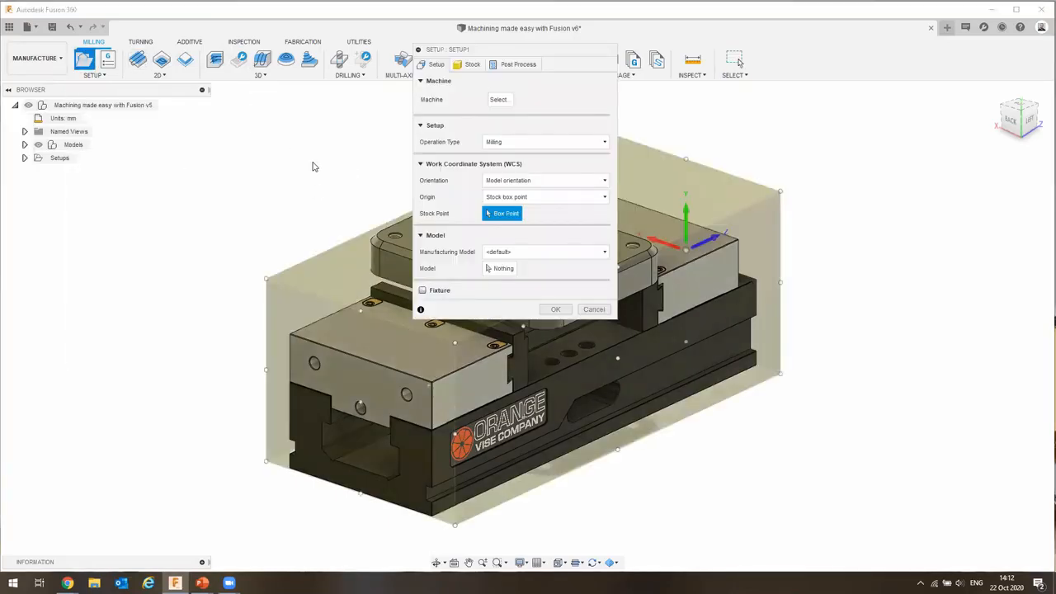
pyautogui.moveTo(323, 195); pyautogui.dragTo(551, 204, button='middle')
pyautogui.moveTo(475, 51); pyautogui.dragTo(285, 96)
pyautogui.moveTo(670, 318); pyautogui.dragTo(597, 279, button='middle')
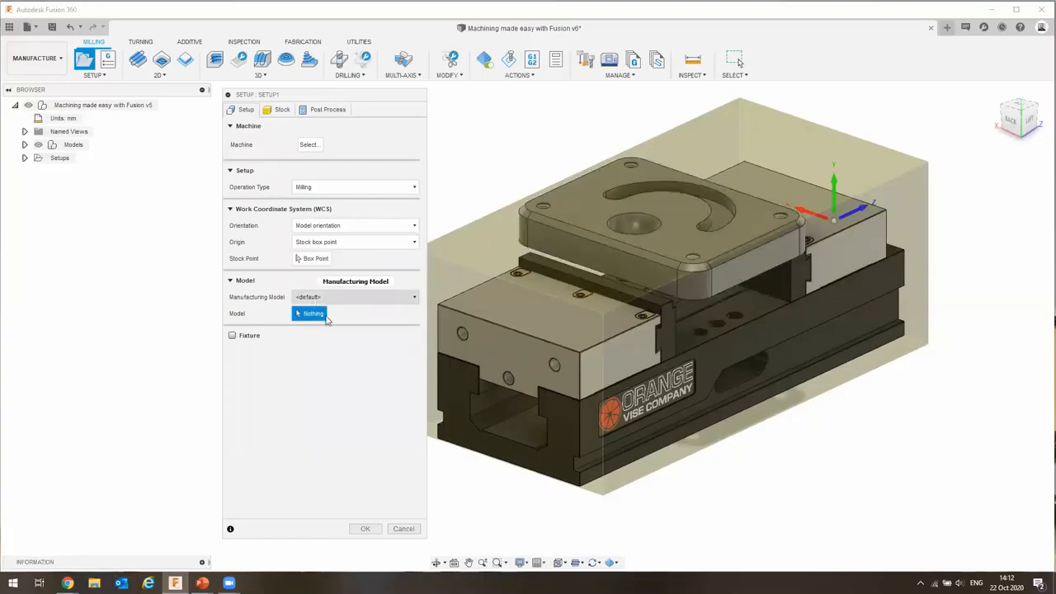
pyautogui.click(584, 247)
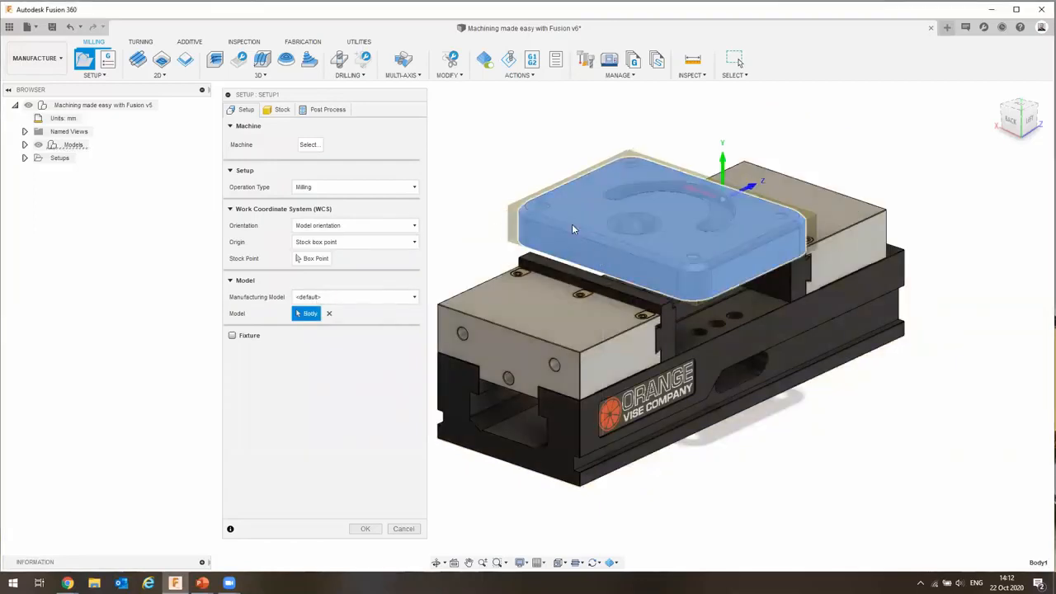
# Enable fixtures in the setup and assign both black vise jaws as the fixture bodies.
pyautogui.click(232, 336)
pyautogui.click(593, 307)
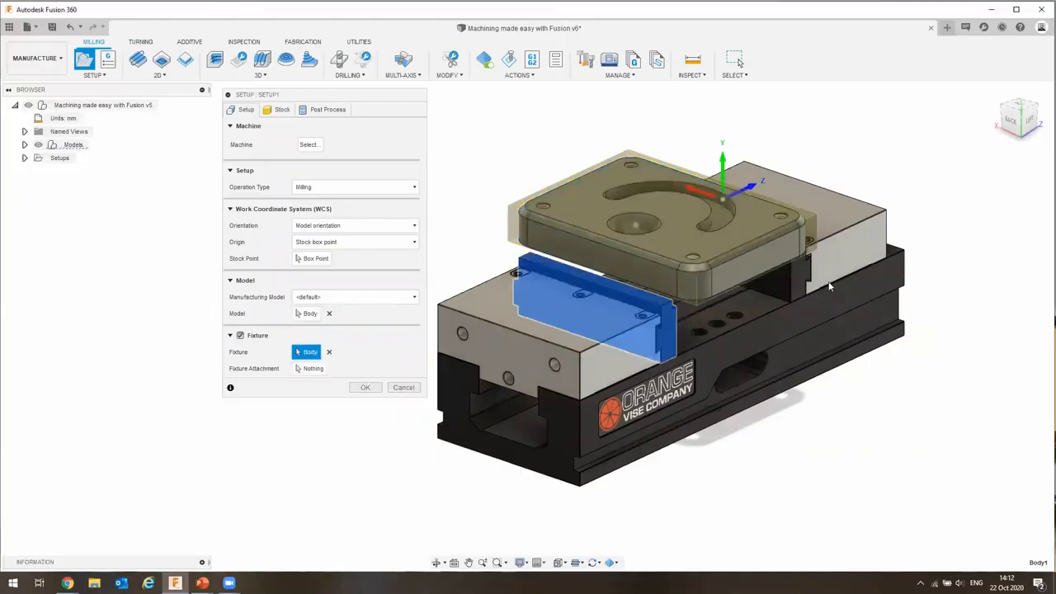
pyautogui.click(796, 279)
pyautogui.keyDown('shift'); pyautogui.moveTo(743, 353); pyautogui.dragTo(703, 345, button='middle'); pyautogui.keyUp('shift')
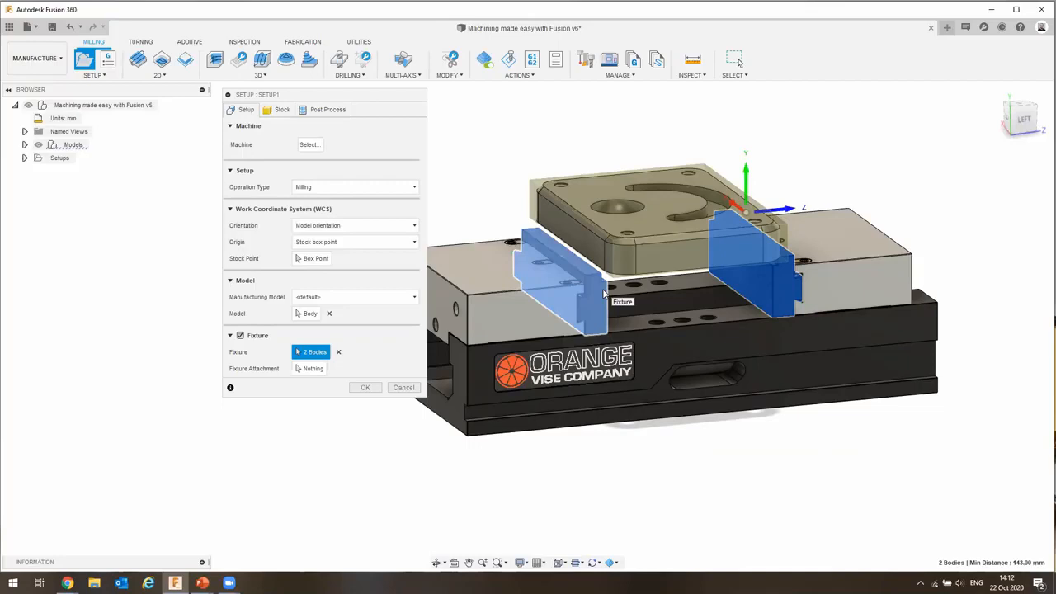
pyautogui.keyDown('shift'); pyautogui.moveTo(570, 365); pyautogui.dragTo(599, 372, button='middle'); pyautogui.keyUp('shift')
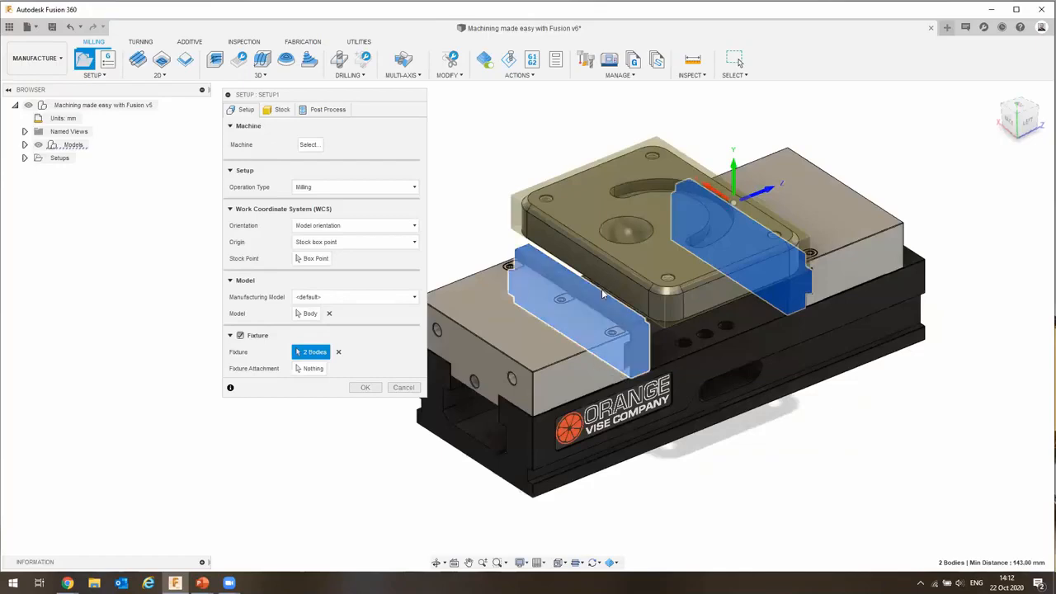
pyautogui.scroll(2, 580, 292)
pyautogui.moveTo(535, 314); pyautogui.dragTo(487, 305, button='middle')
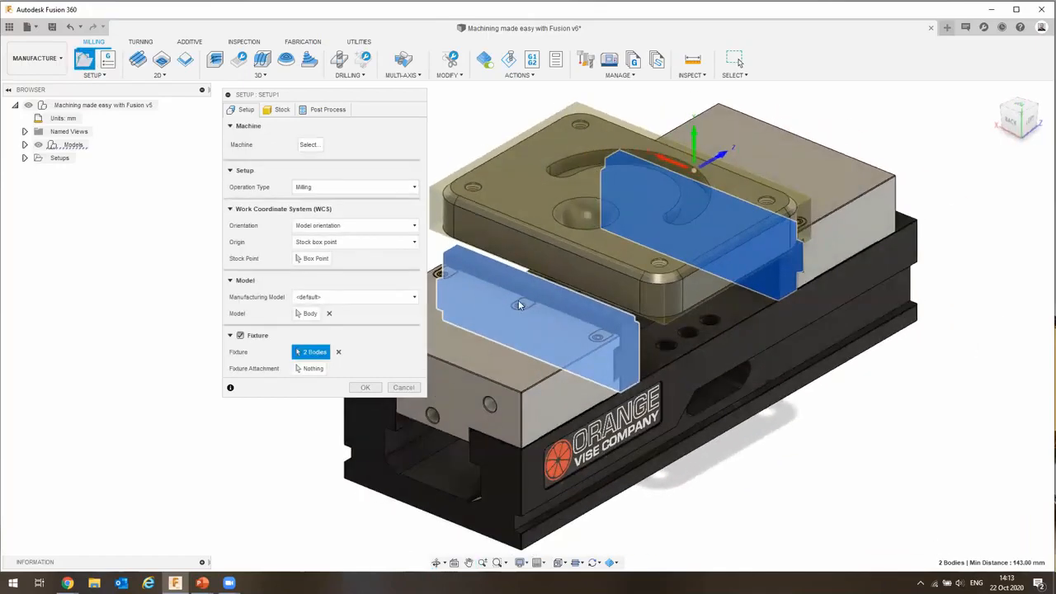
# Set the stock bottom offset to 10 mm for the relative size box.
pyautogui.click(281, 109)
pyautogui.click(340, 208)
pyautogui.write('10')
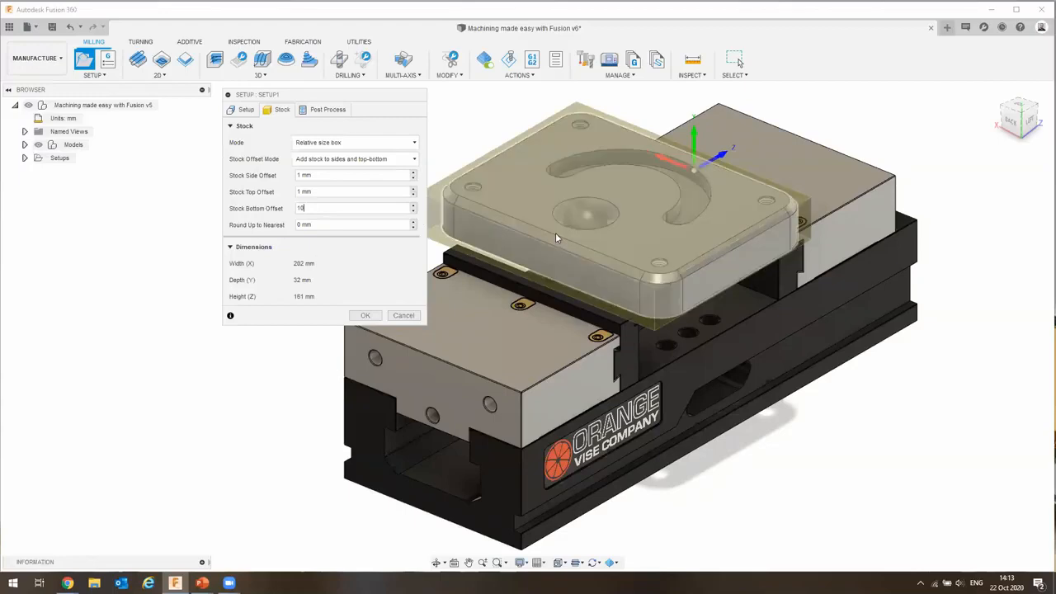
pyautogui.moveTo(556, 237); pyautogui.dragTo(570, 245, button='middle')
# Orient the work coordinate system by Z axis/plane & X axis, using the plate's top face with Z pointing upward.
pyautogui.click(1035, 122)
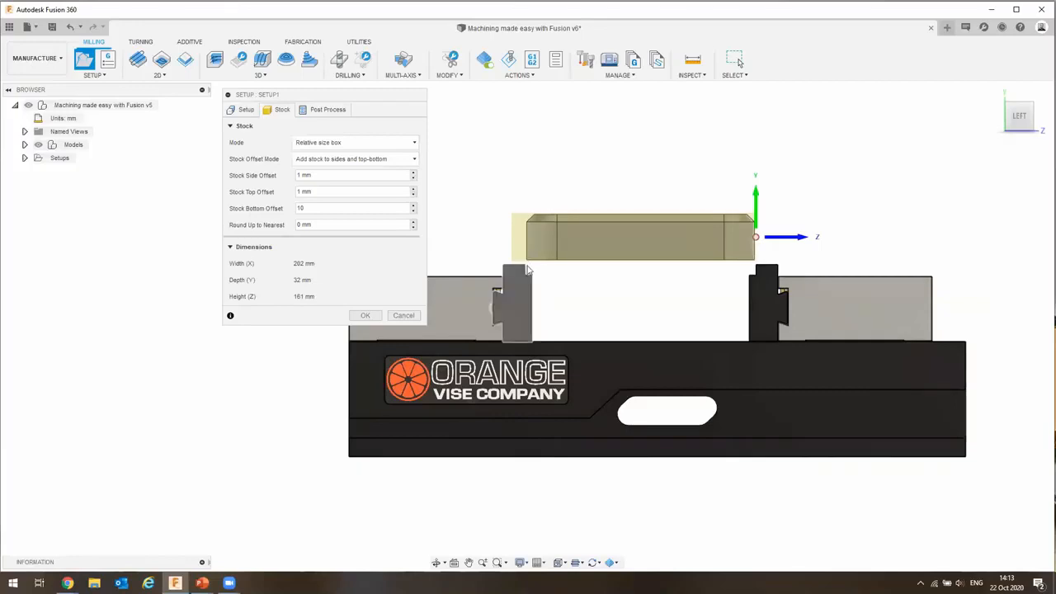
pyautogui.scroll(5, 528, 279)
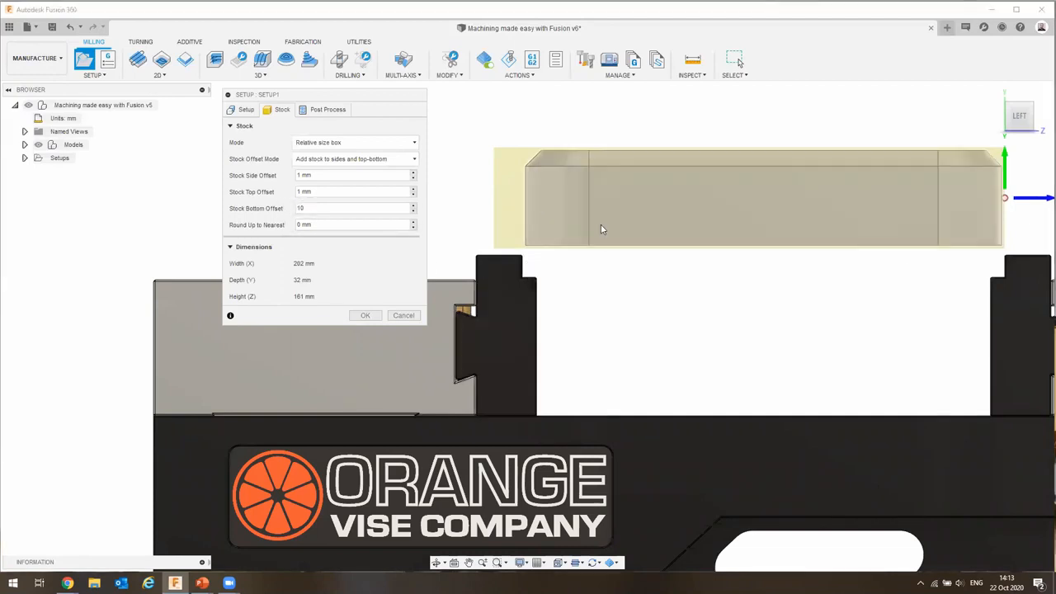
pyautogui.keyDown('shift'); pyautogui.moveTo(601, 229); pyautogui.dragTo(843, 180, button='middle'); pyautogui.keyUp('shift')
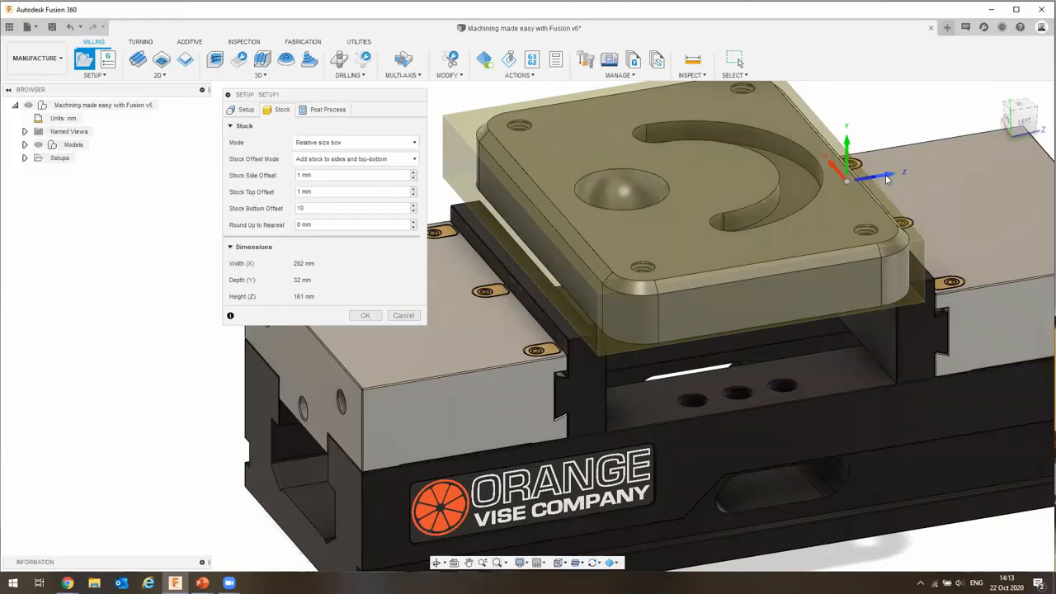
pyautogui.scroll(-3, 759, 188)
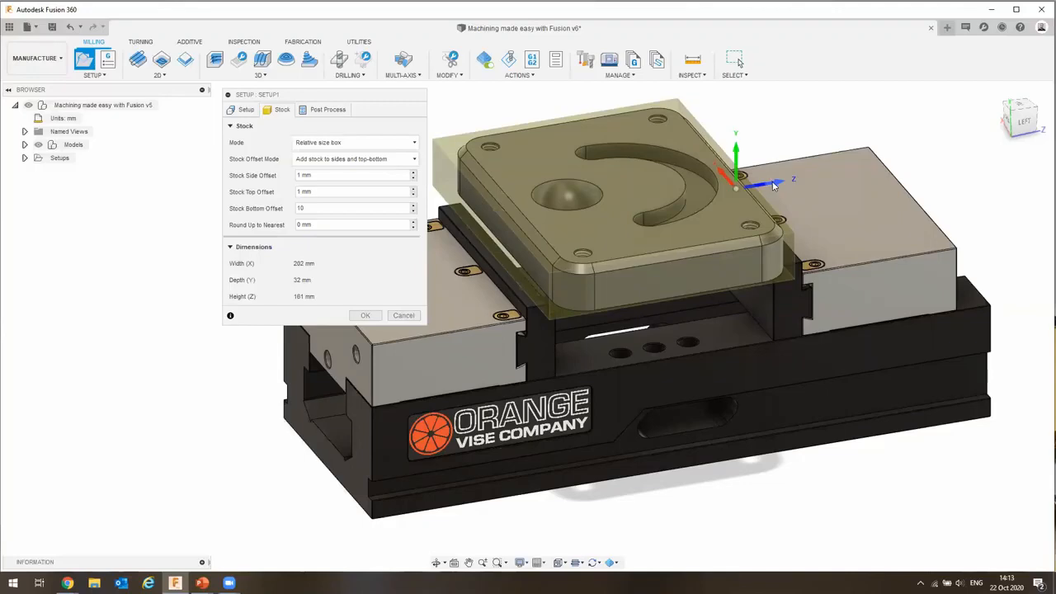
pyautogui.click(774, 186)
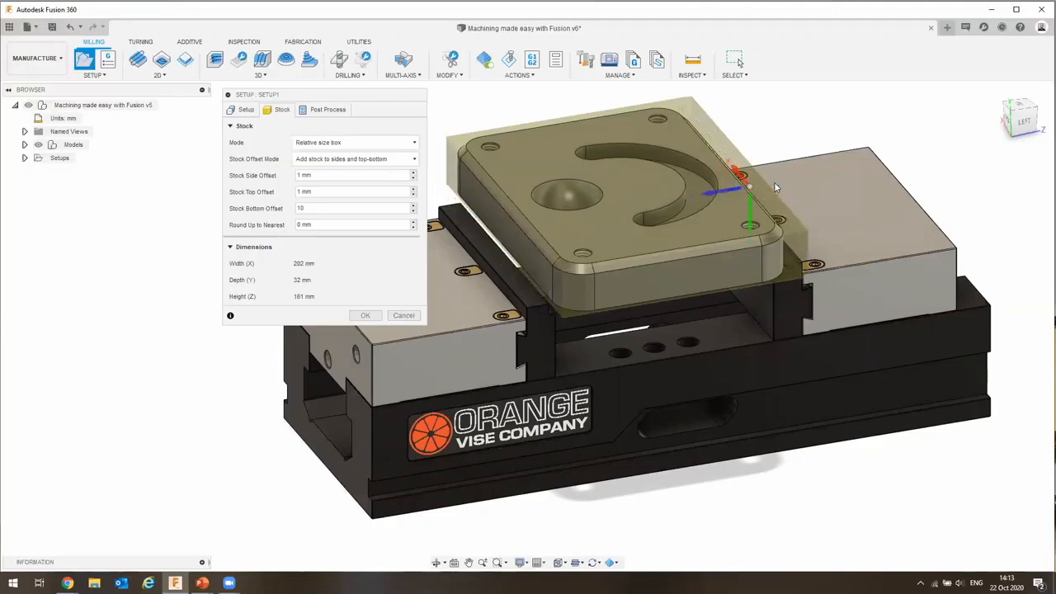
pyautogui.click(730, 191)
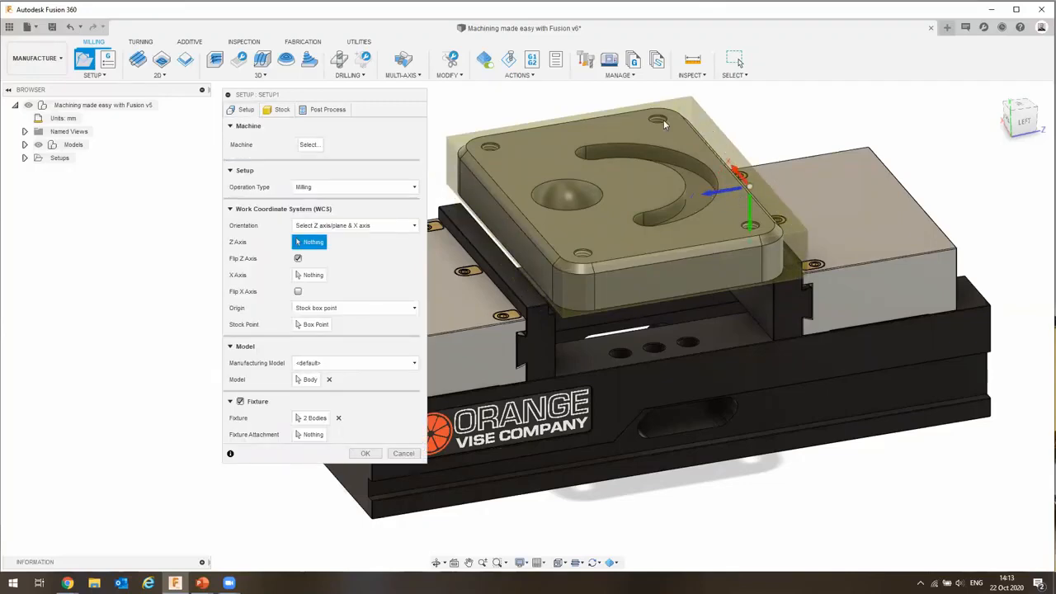
pyautogui.click(552, 155)
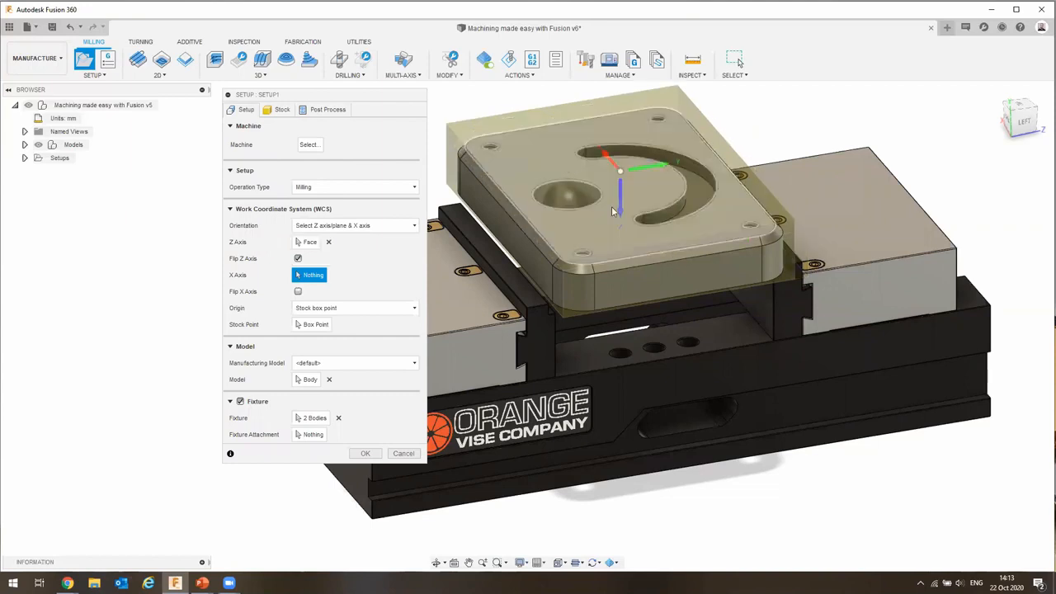
pyautogui.moveTo(620, 198); pyautogui.dragTo(677, 208, button='middle')
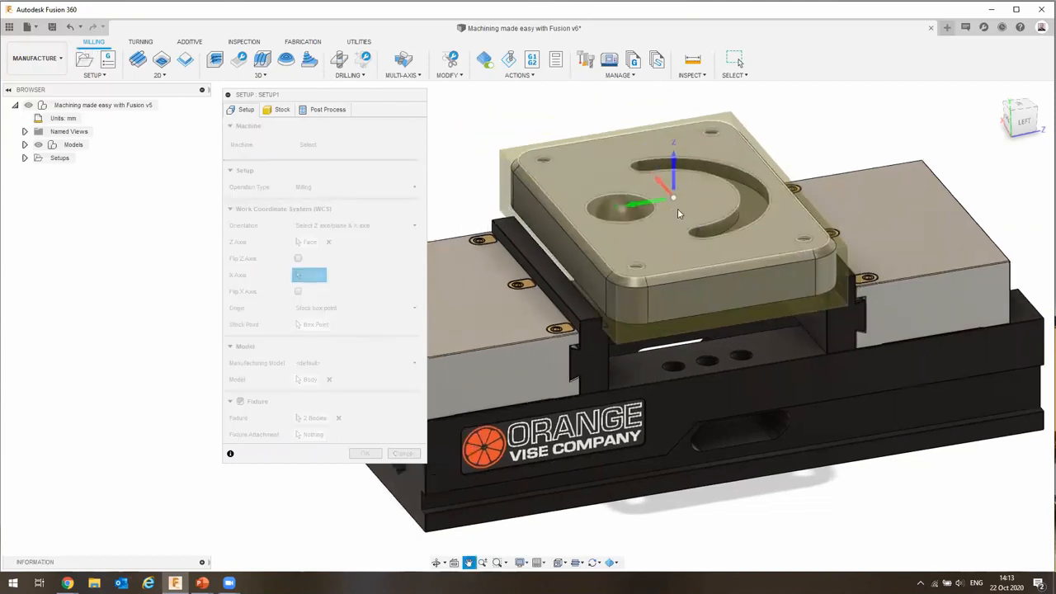
pyautogui.scroll(-2, 677, 202)
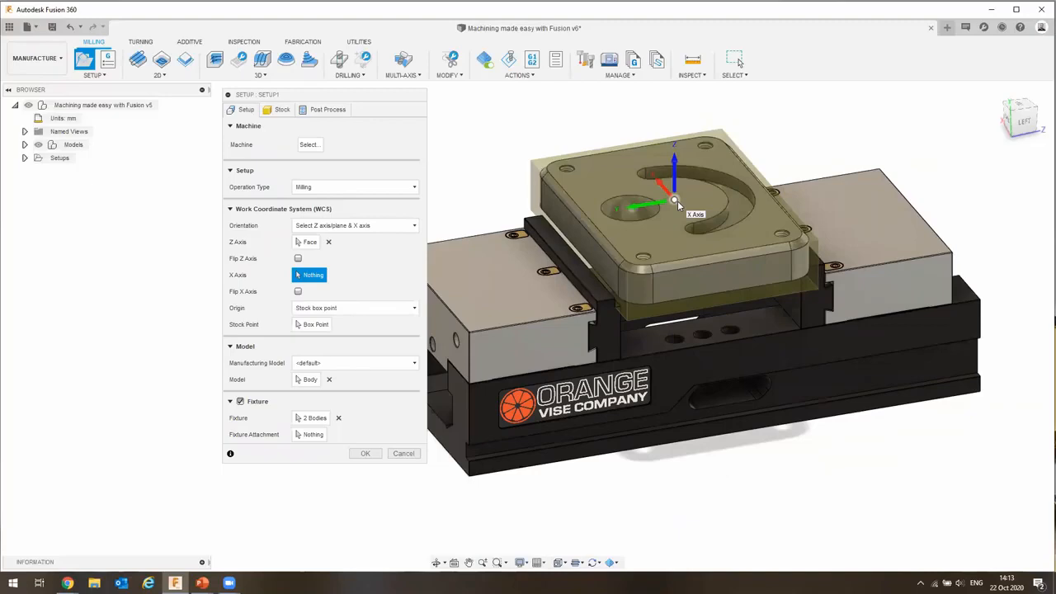
# Place the setup origin on the top front-left corner of the stock box and accept the setup.
pyautogui.click(675, 200)
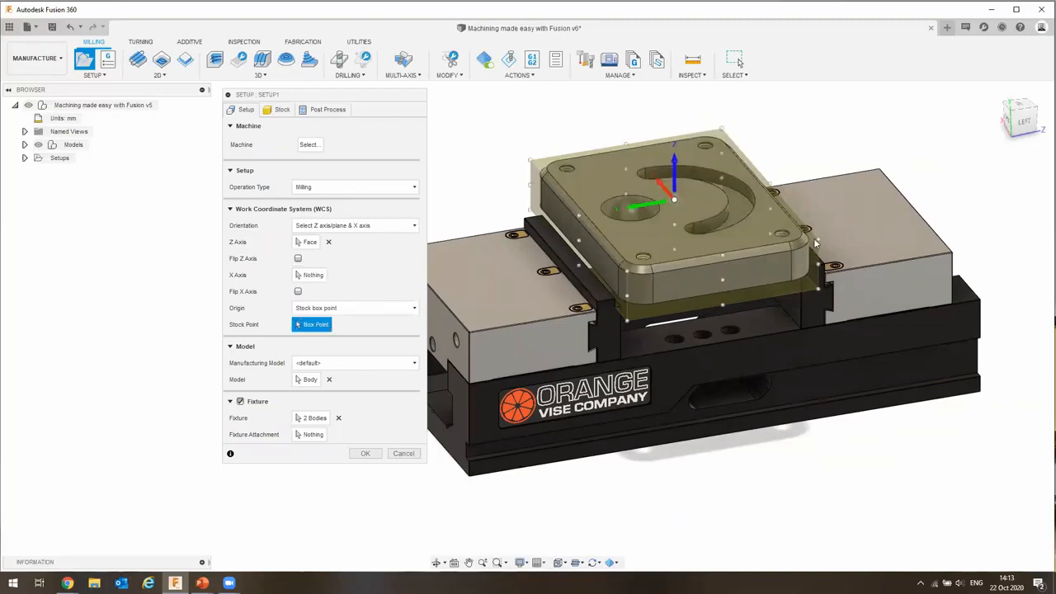
pyautogui.click(818, 240)
pyautogui.keyDown('shift'); pyautogui.moveTo(772, 292); pyautogui.dragTo(502, 229, button='middle'); pyautogui.keyUp('shift')
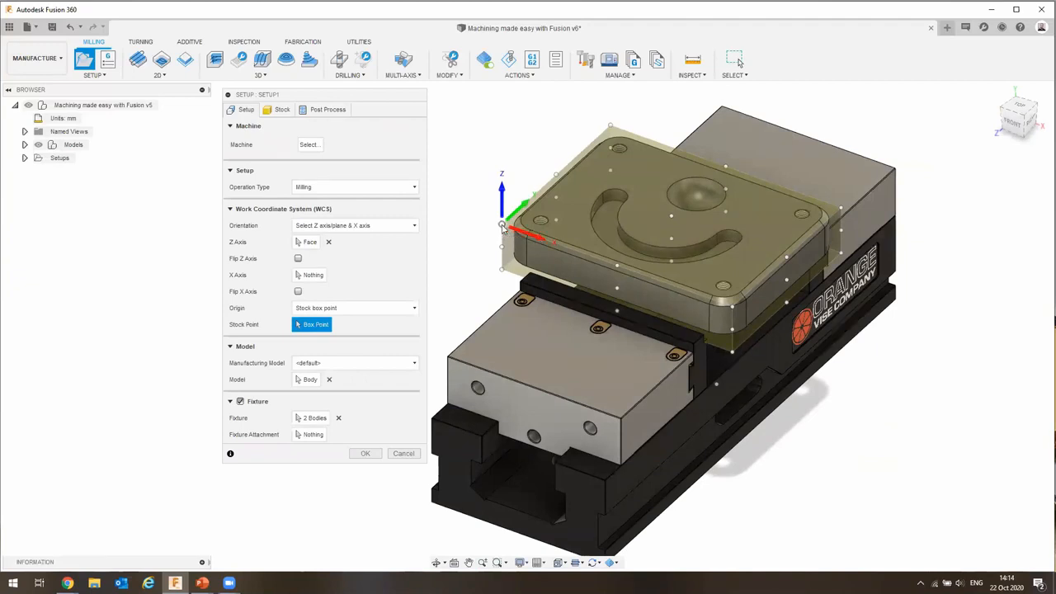
pyautogui.click(365, 453)
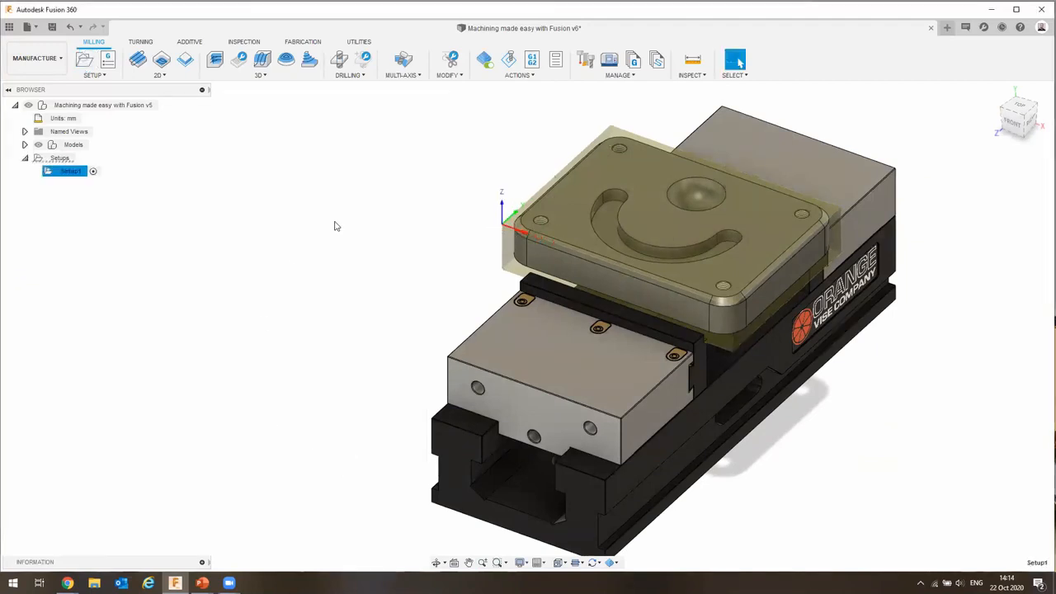
# Examine from the right side how the stock's lower edge sits on the steps of the vise jaws.
pyautogui.keyDown('shift'); pyautogui.moveTo(420, 195); pyautogui.dragTo(643, 188, button='middle'); pyautogui.keyUp('shift')
pyautogui.click(1016, 117)
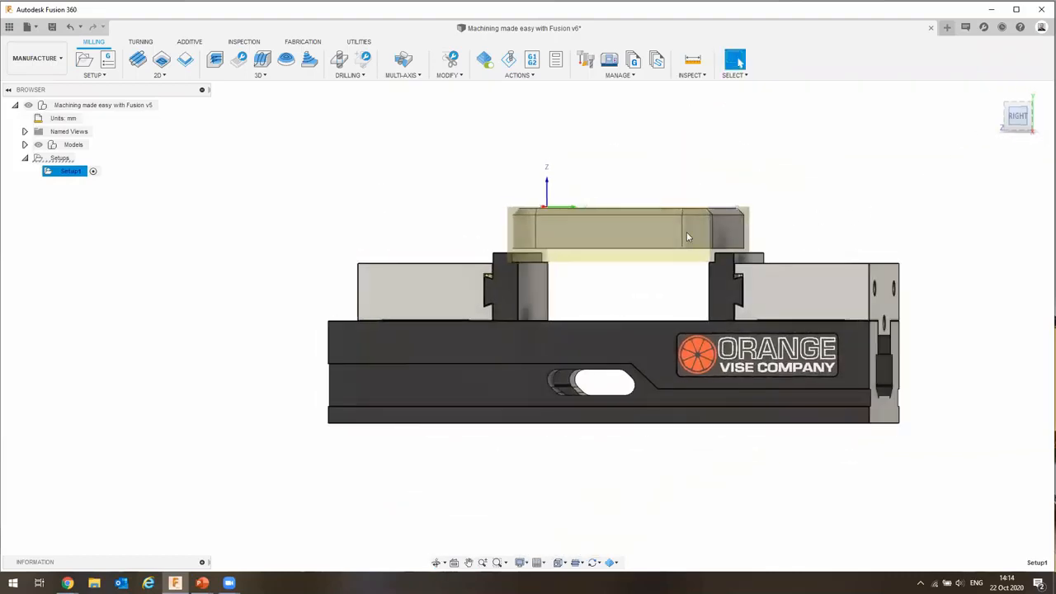
pyautogui.scroll(6, 519, 261)
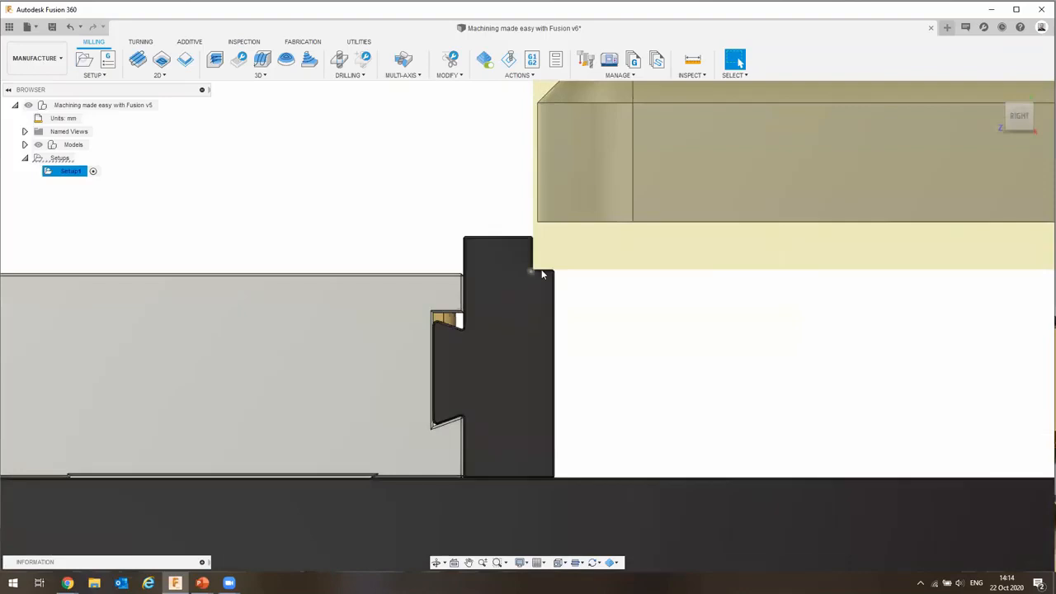
pyautogui.scroll(-5, 536, 272)
pyautogui.keyDown('shift'); pyautogui.moveTo(832, 278); pyautogui.dragTo(344, 286, button='middle'); pyautogui.keyUp('shift')
pyautogui.scroll(-3, 499, 288)
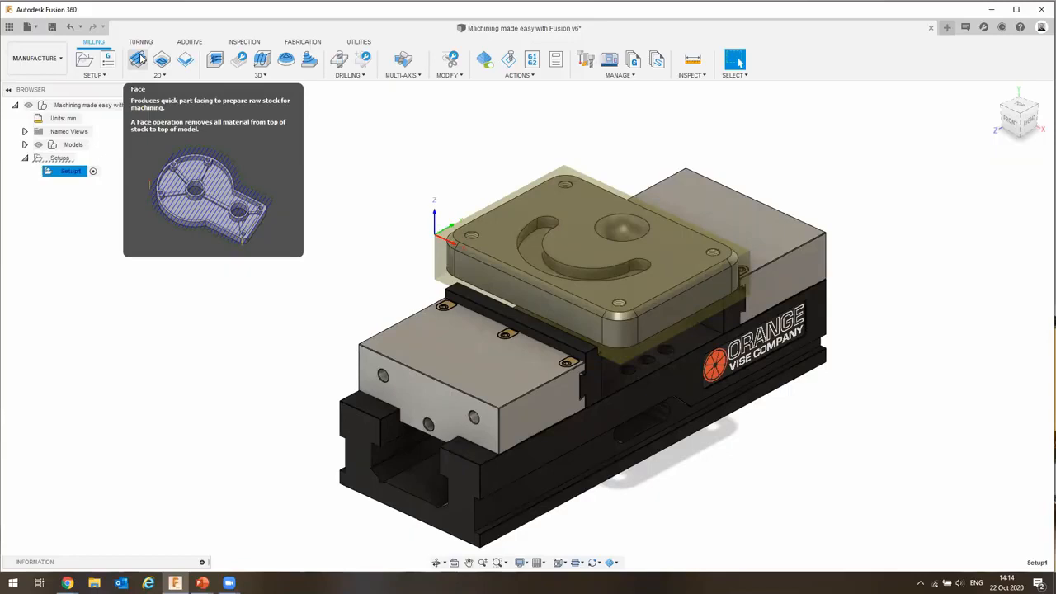
# Start a Face operation and search the Fusion 360 Library for "Ball" tools.
pyautogui.click(137, 59)
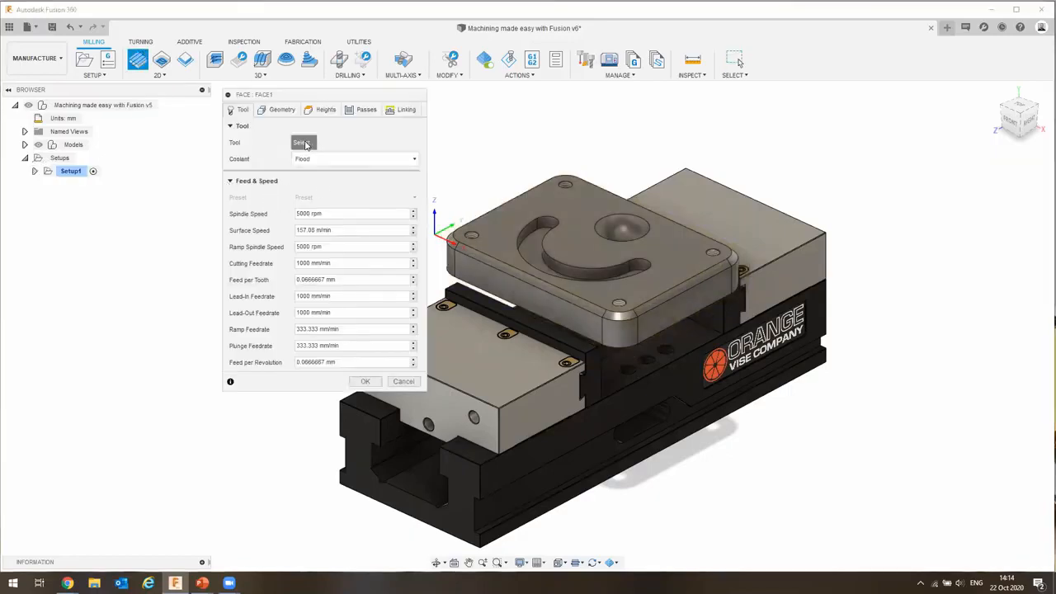
pyautogui.click(301, 142)
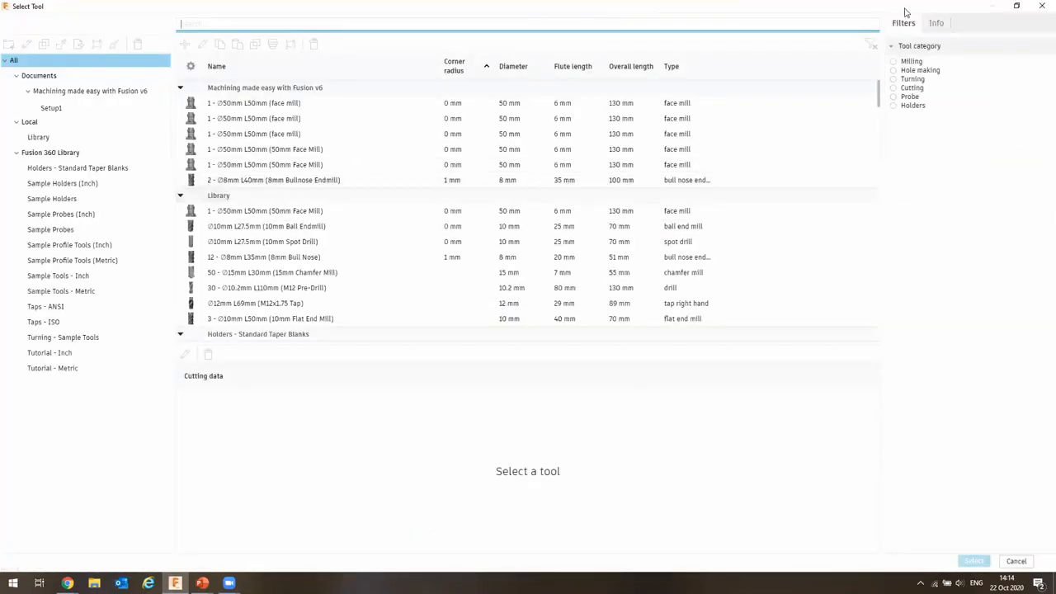
pyautogui.click(60, 155)
pyautogui.click(219, 24)
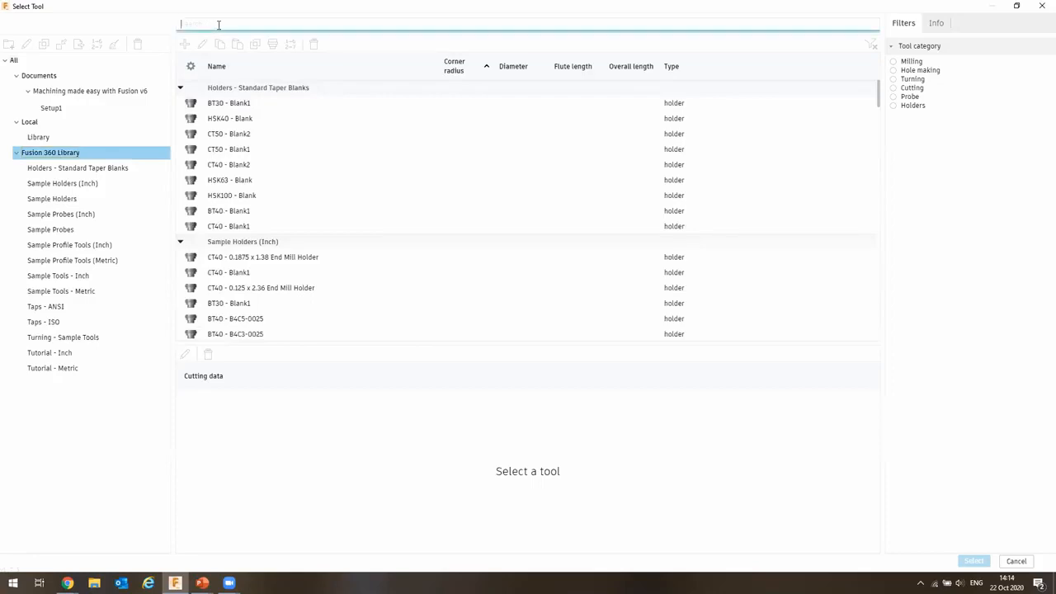
pyautogui.write('Ball')
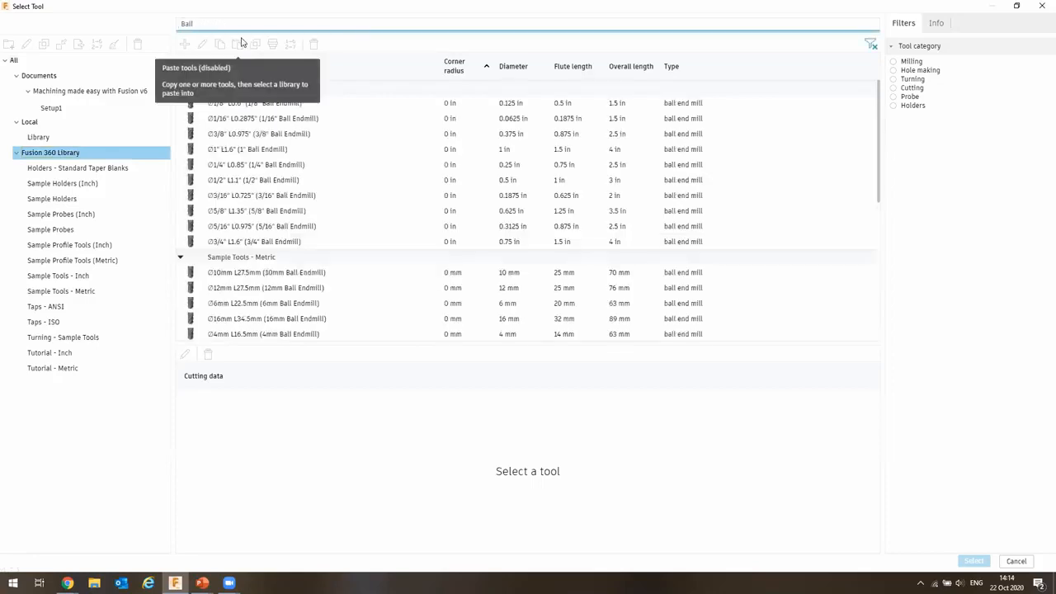
pyautogui.scroll(-2, 306, 267)
pyautogui.scroll(2, 284, 239)
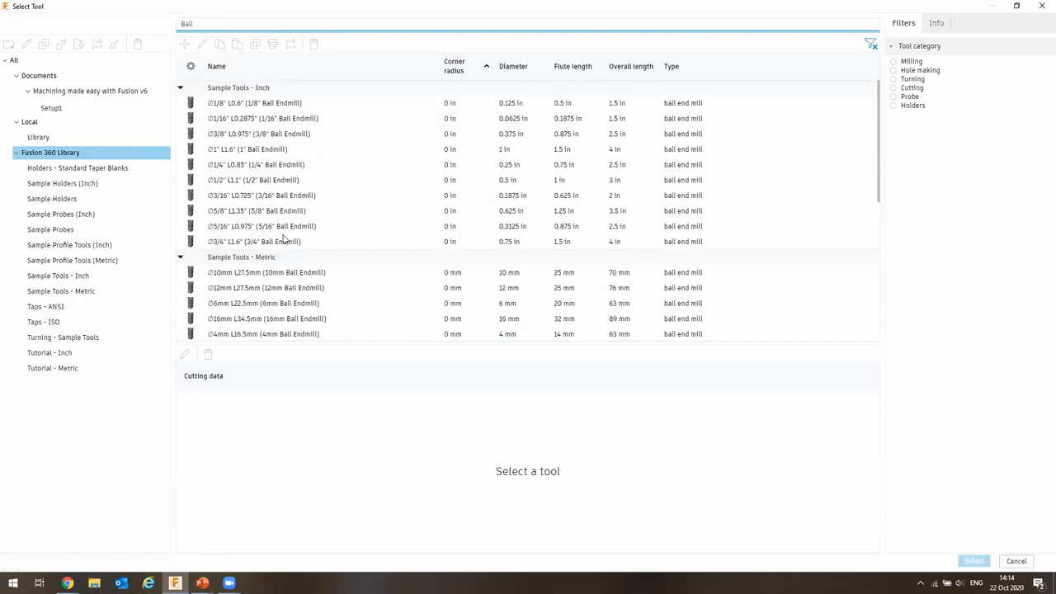
# Switch to the local tool library and clear the "Ball" search to list all its tools.
pyautogui.click(38, 139)
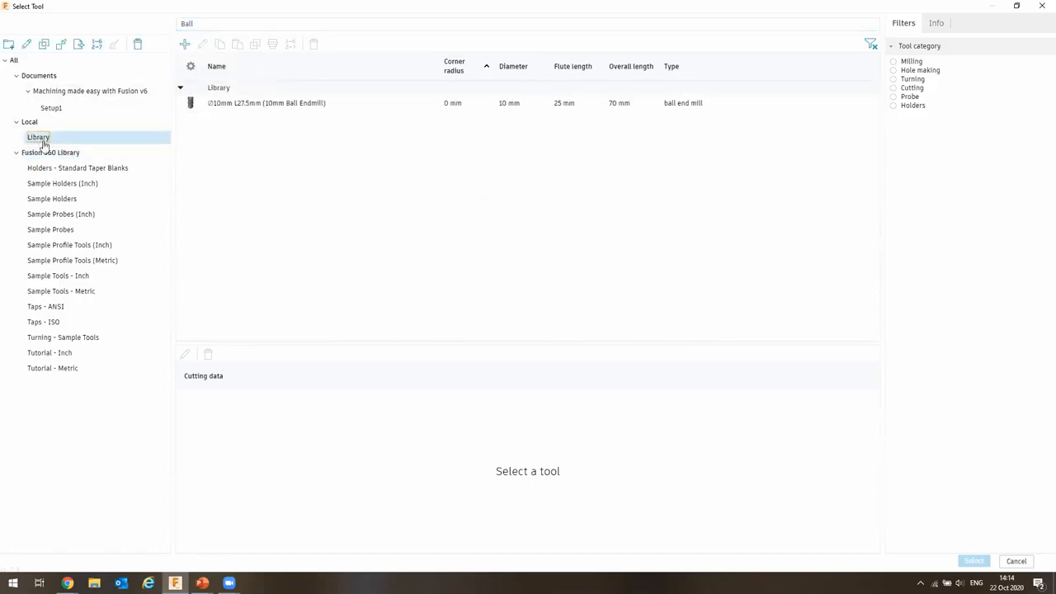
pyautogui.click(30, 122)
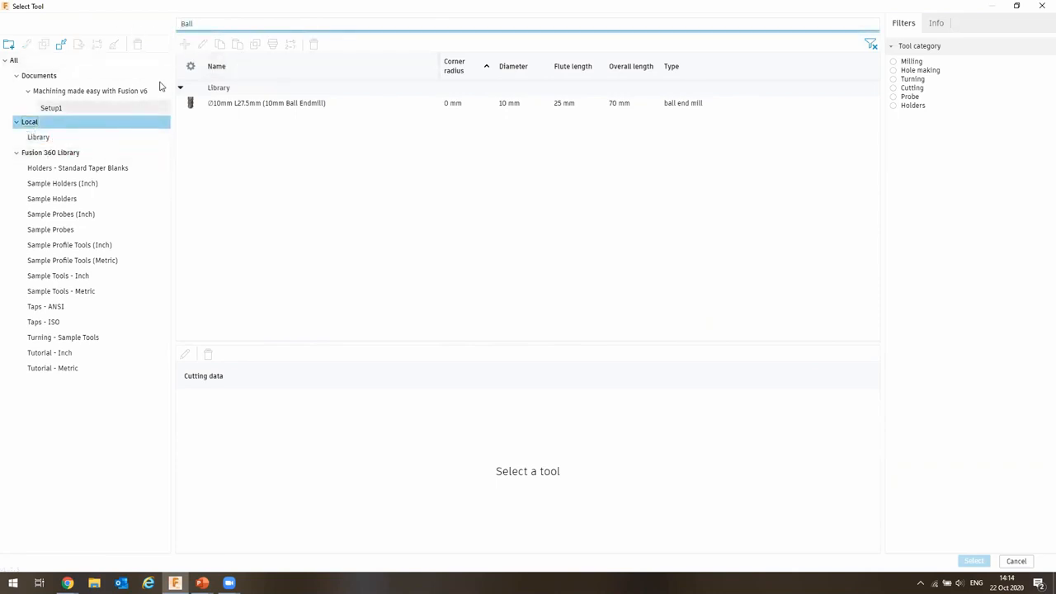
pyautogui.moveTo(191, 23); pyautogui.dragTo(153, 35)
pyautogui.press('BackSpace')
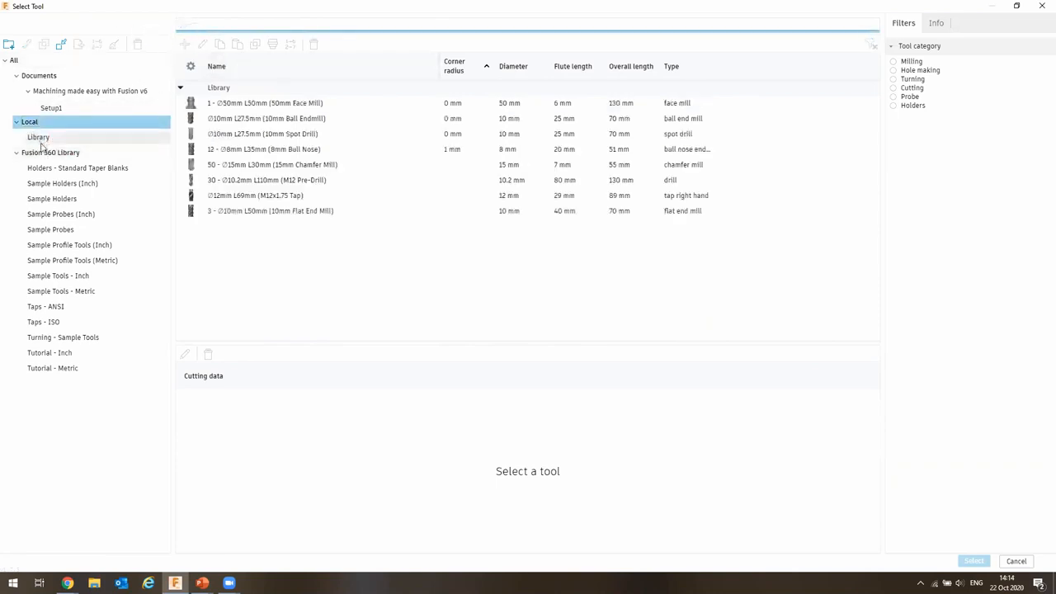
pyautogui.click(39, 138)
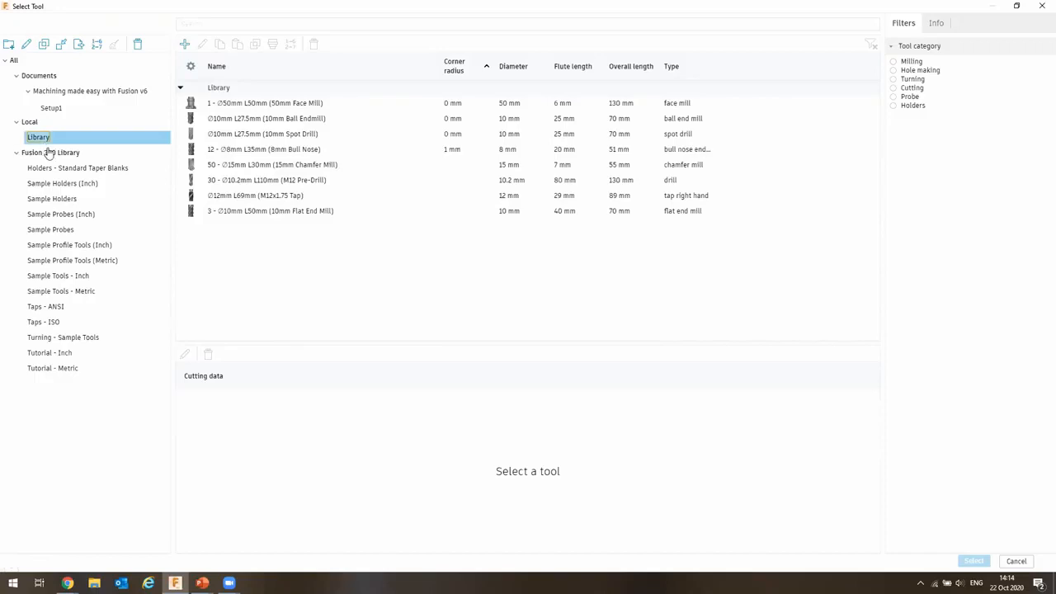
# Open the 50mm Face Mill from the local library and examine its diameter, shaft diameter and overall length definitions.
pyautogui.click(241, 106)
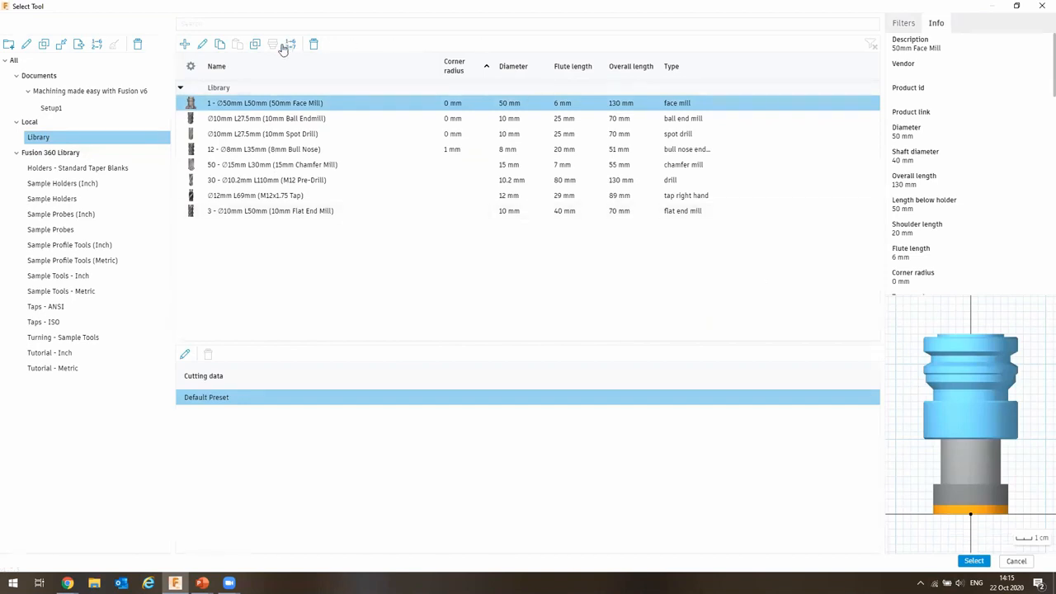
pyautogui.rightClick(276, 106)
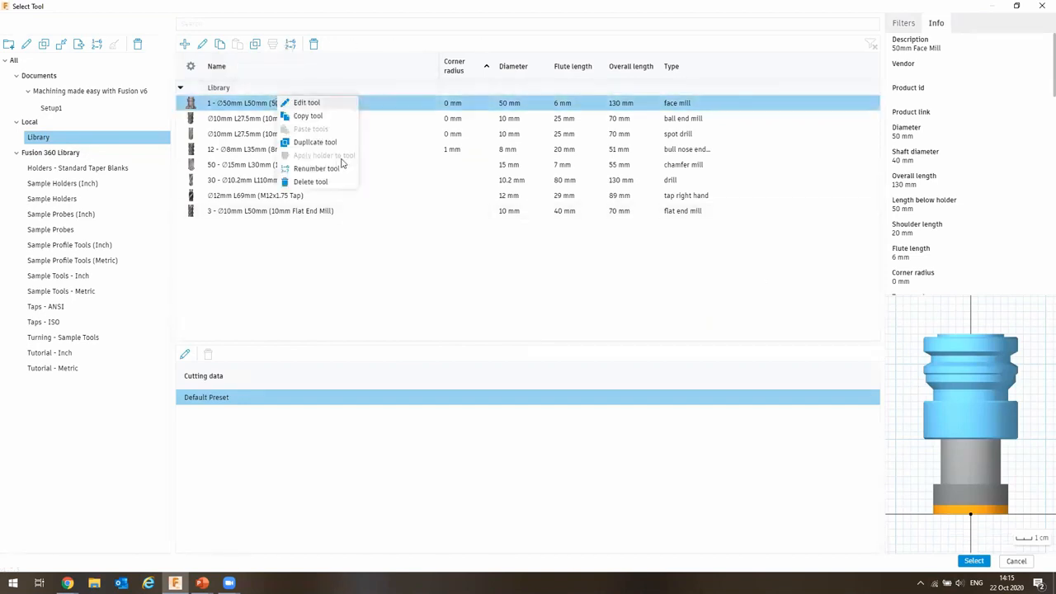
pyautogui.click(296, 104)
pyautogui.click(81, 43)
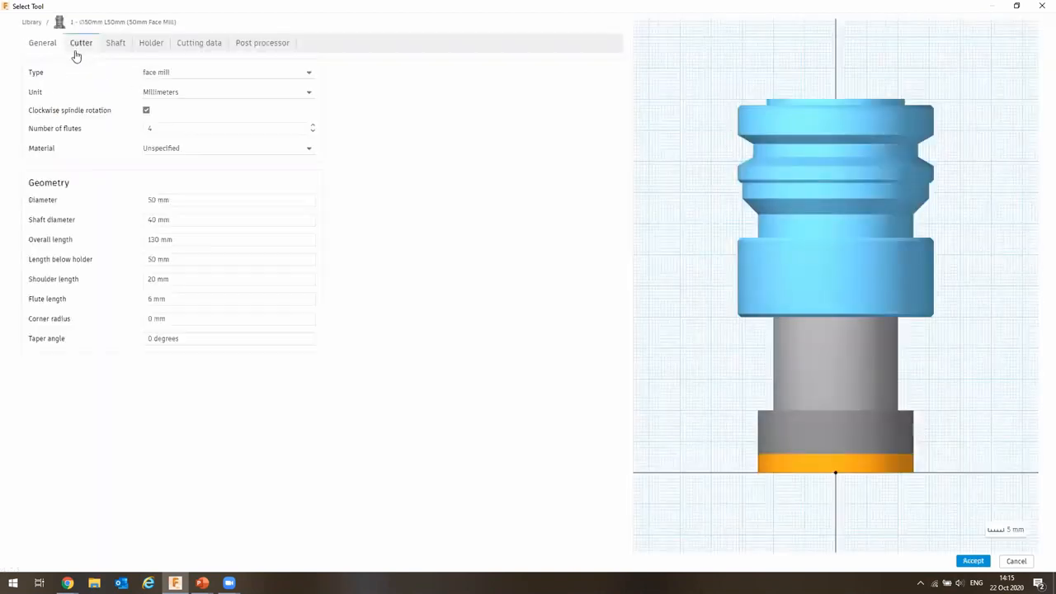
pyautogui.click(189, 200)
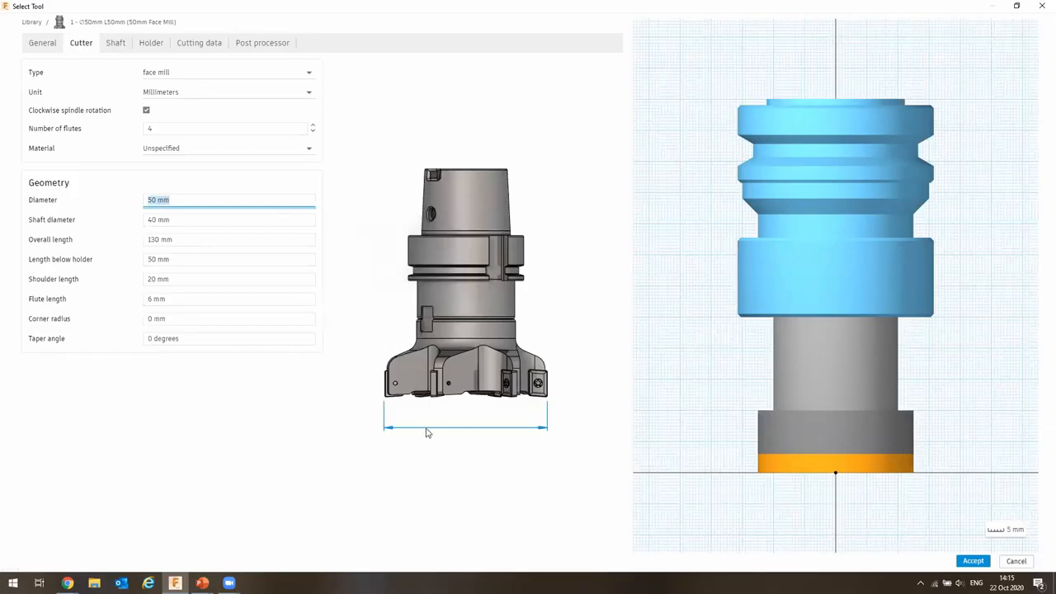
pyautogui.click(189, 217)
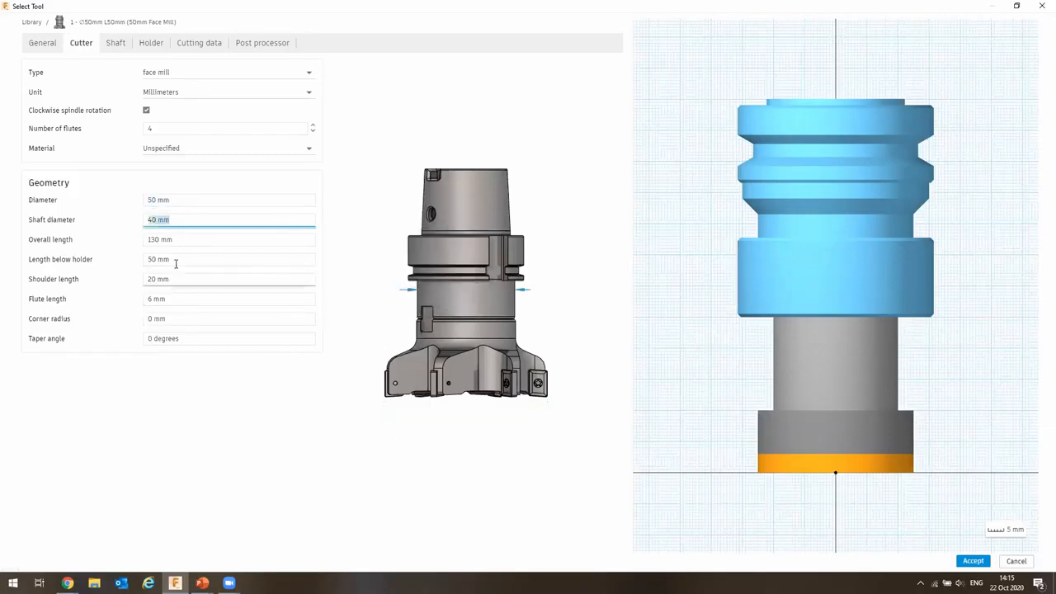
pyautogui.click(216, 239)
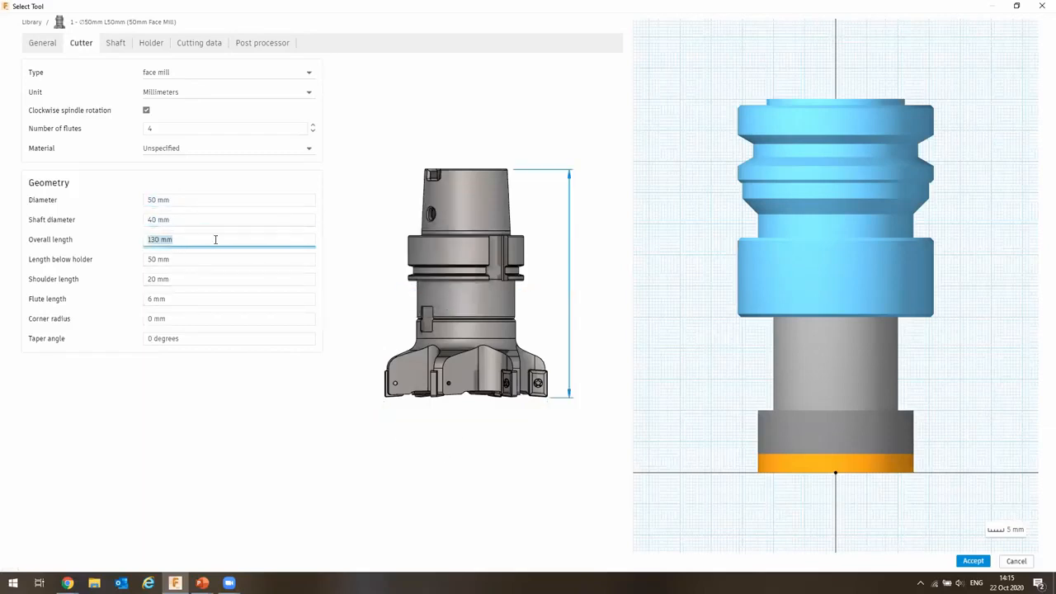
# Use the 50mm Face Mill for the Face operation and generate its toolpath across the stock's top.
pyautogui.click(973, 561)
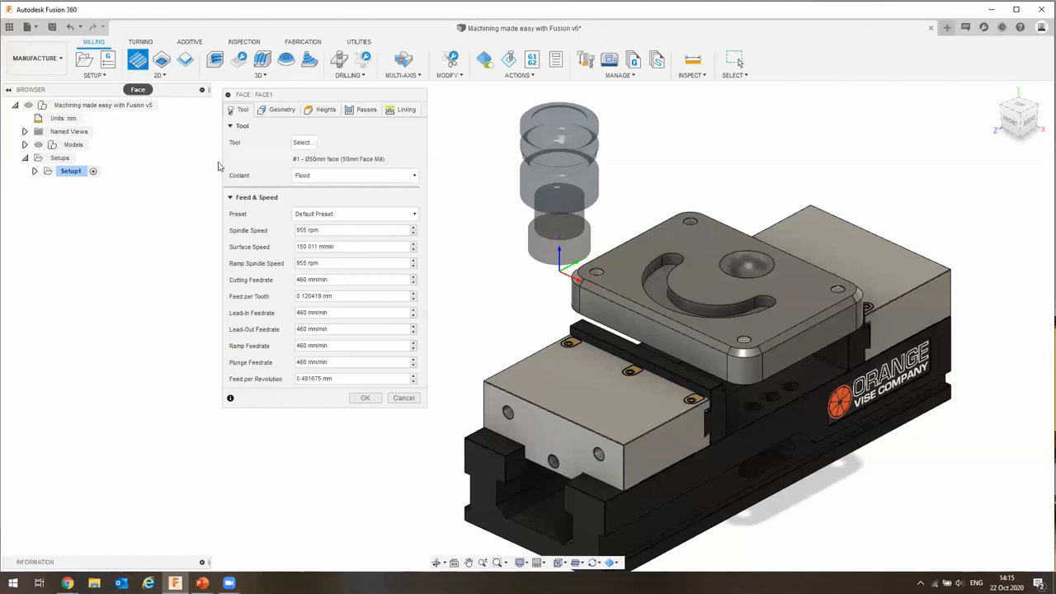
pyautogui.click(367, 397)
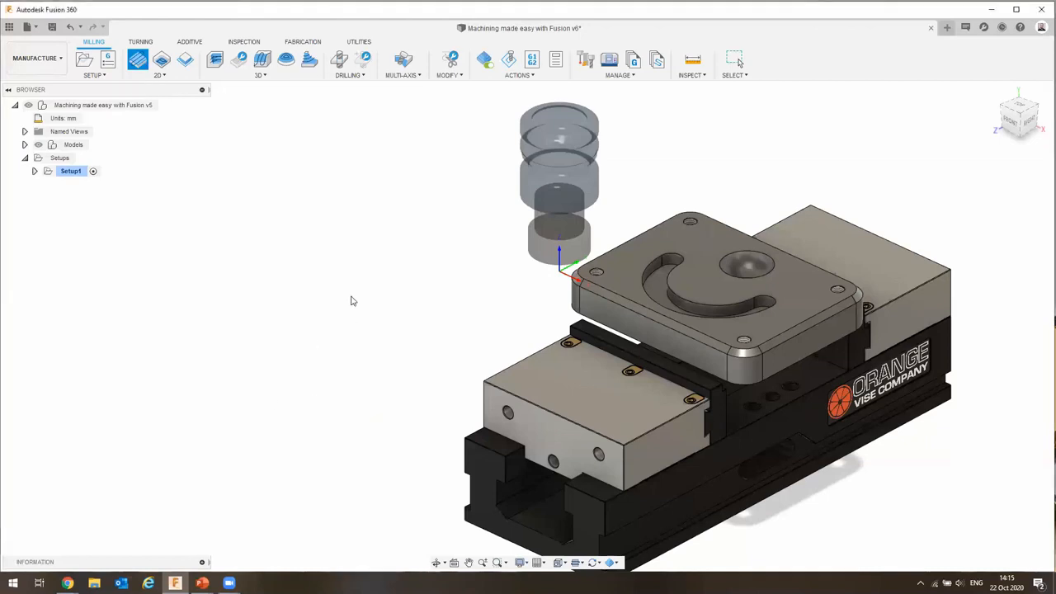
pyautogui.moveTo(394, 241); pyautogui.dragTo(328, 240, button='middle')
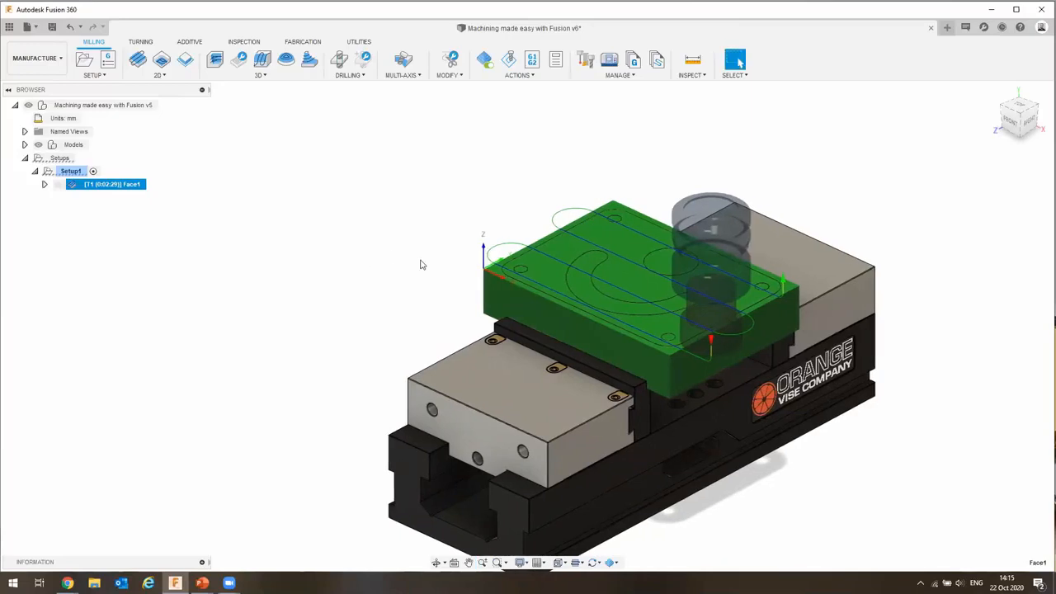
pyautogui.scroll(5, 487, 262)
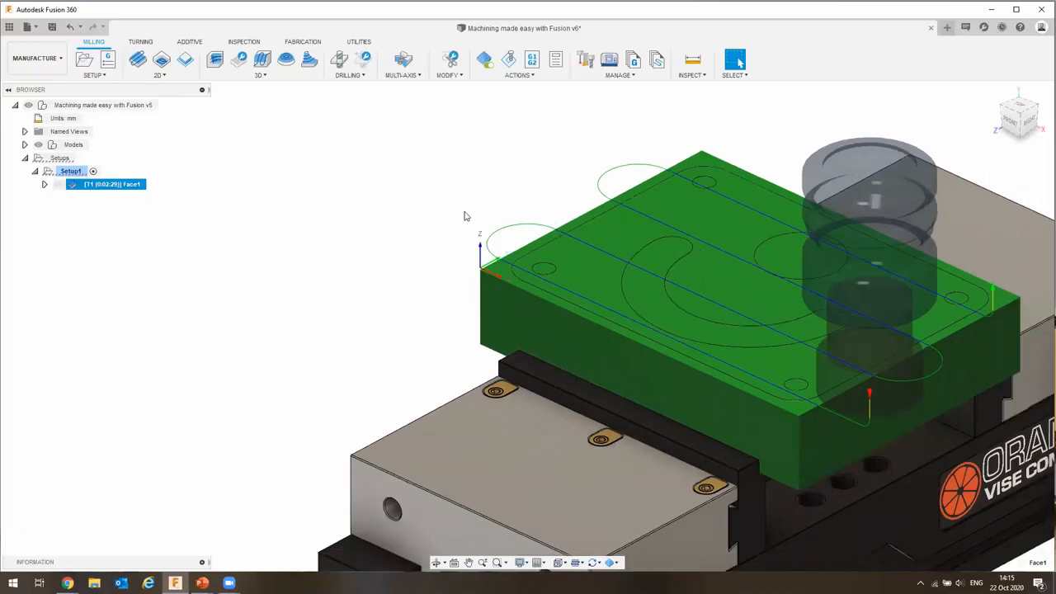
pyautogui.scroll(-3, 465, 216)
pyautogui.scroll(3, 440, 221)
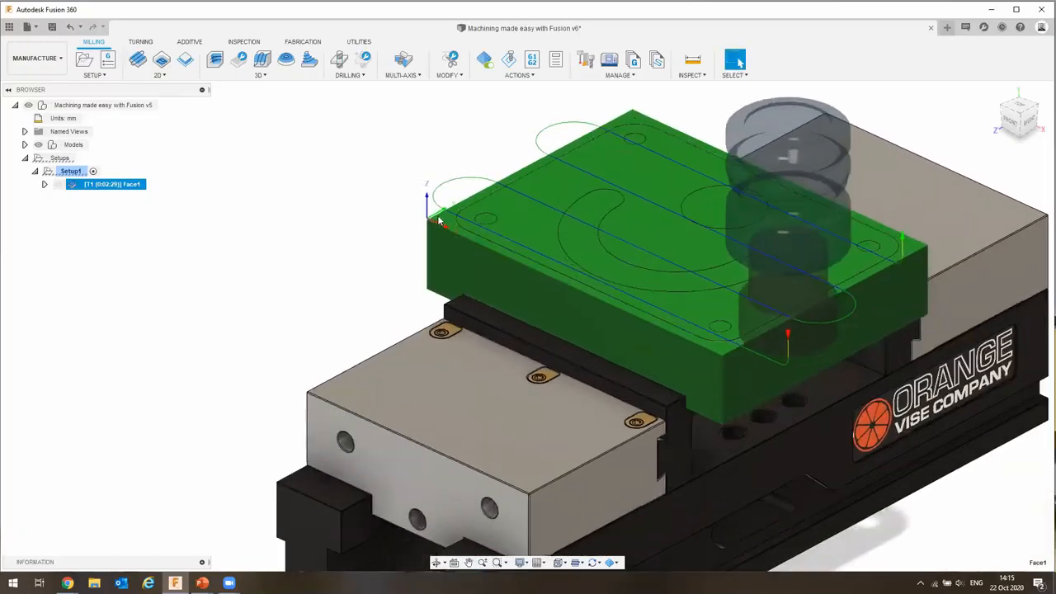
pyautogui.scroll(1, 439, 221)
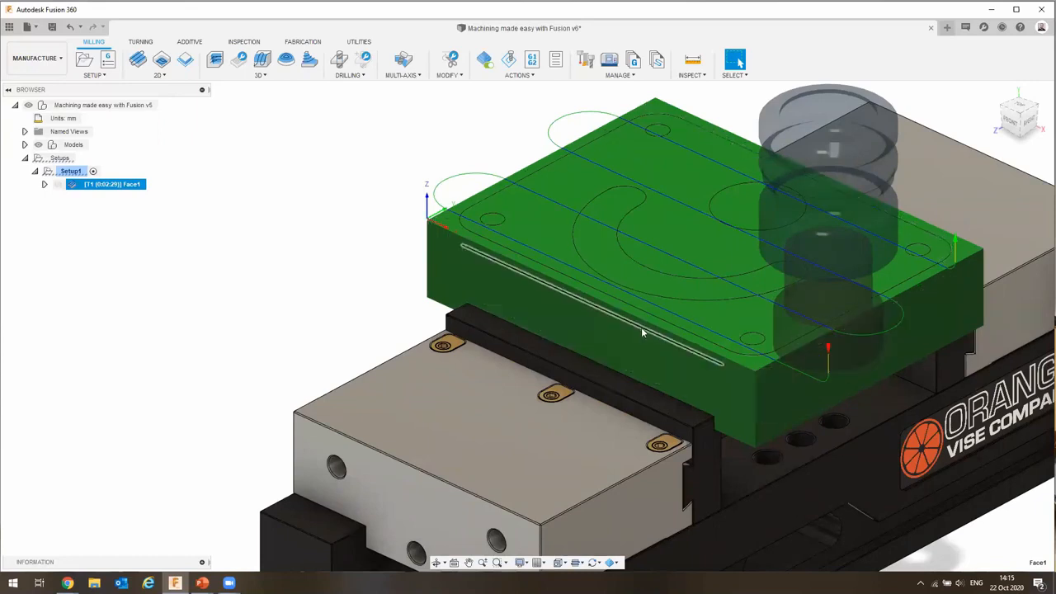
# Compare the setup's stock box with the Face toolpath from the front to check the material above the plate.
pyautogui.click(70, 171)
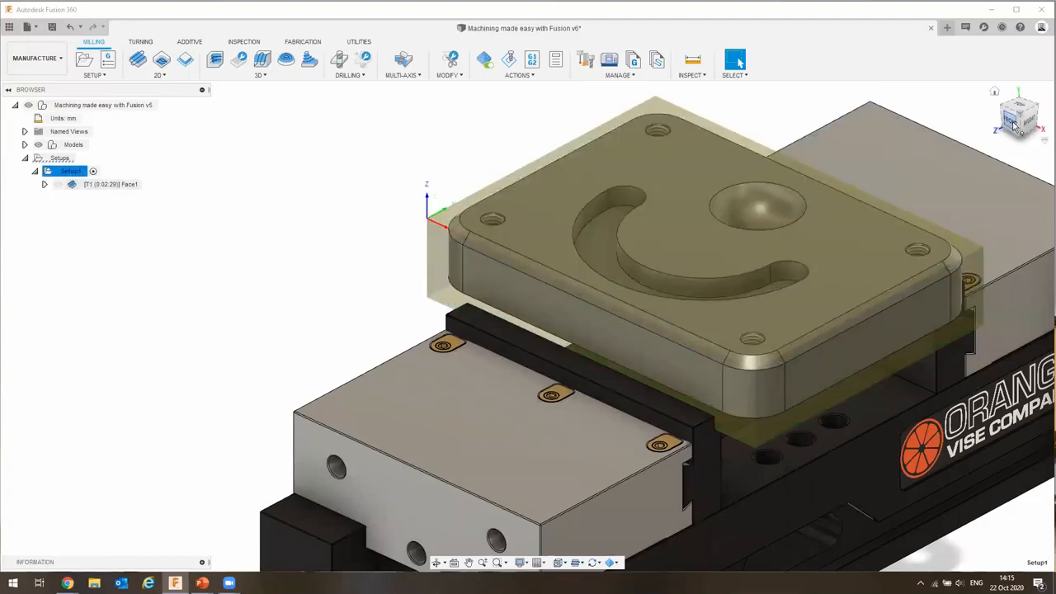
pyautogui.keyDown('shift'); pyautogui.moveTo(918, 162); pyautogui.dragTo(489, 184, button='middle'); pyautogui.keyUp('shift')
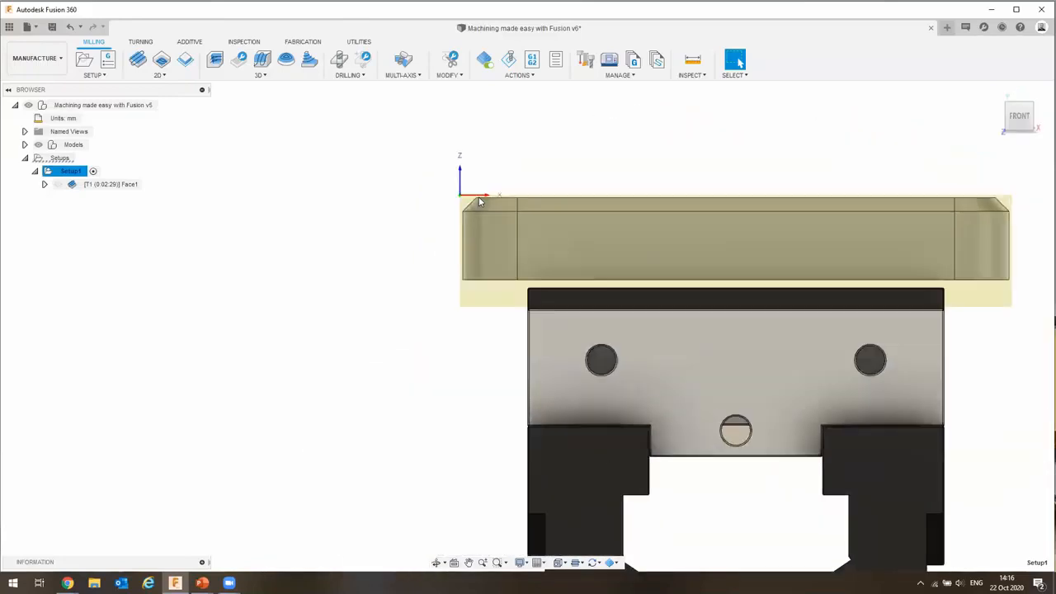
pyautogui.scroll(4, 489, 188)
pyautogui.click(95, 185)
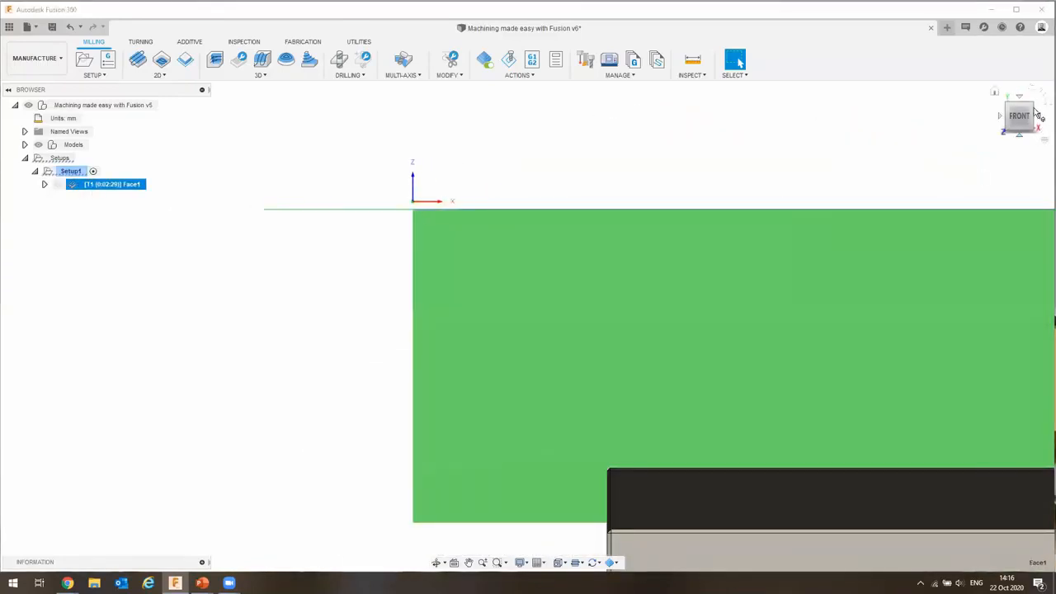
pyautogui.keyDown('shift'); pyautogui.moveTo(578, 216); pyautogui.dragTo(435, 263, button='middle'); pyautogui.keyUp('shift')
pyautogui.scroll(-5, 547, 261)
pyautogui.click(344, 227)
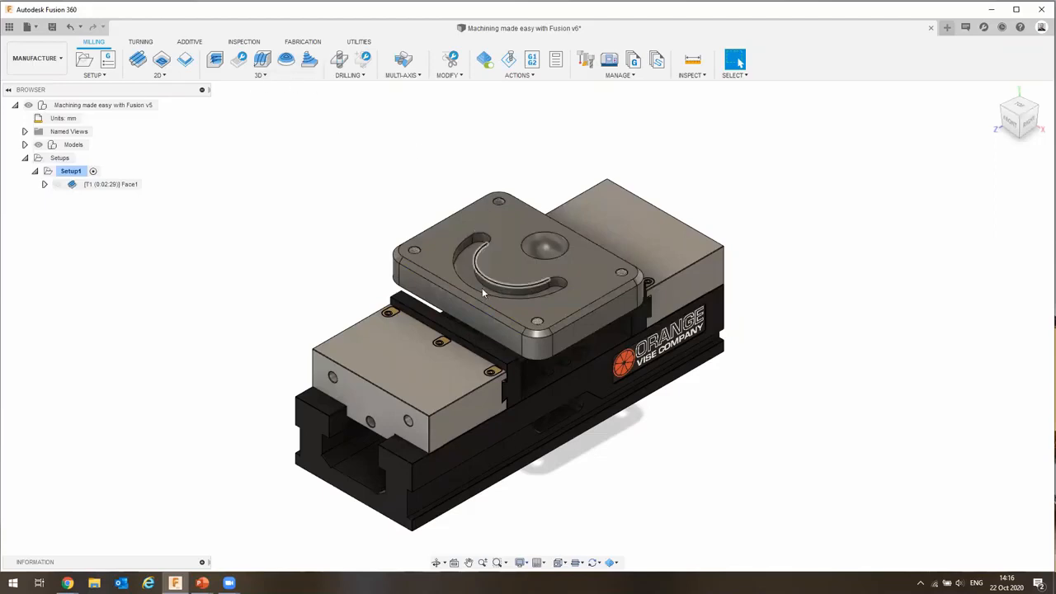
# Start a 2D Adaptive Clearing operation and select the floor contour of the curved pocket as its pocket geometry.
pyautogui.scroll(6, 482, 288)
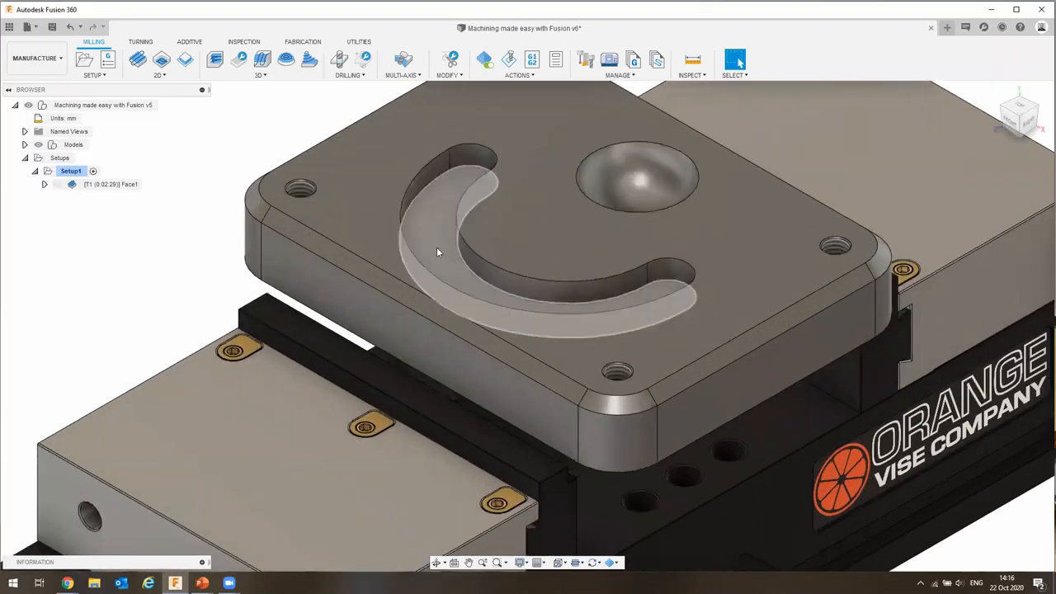
pyautogui.scroll(-4, 444, 242)
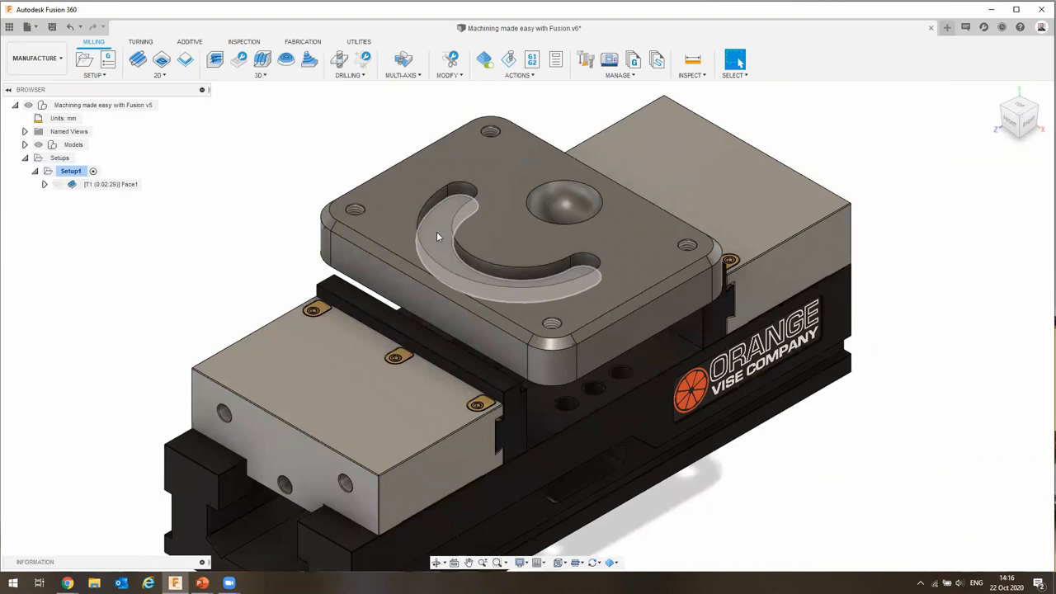
pyautogui.click(162, 62)
pyautogui.moveTo(533, 202); pyautogui.dragTo(639, 204, button='middle')
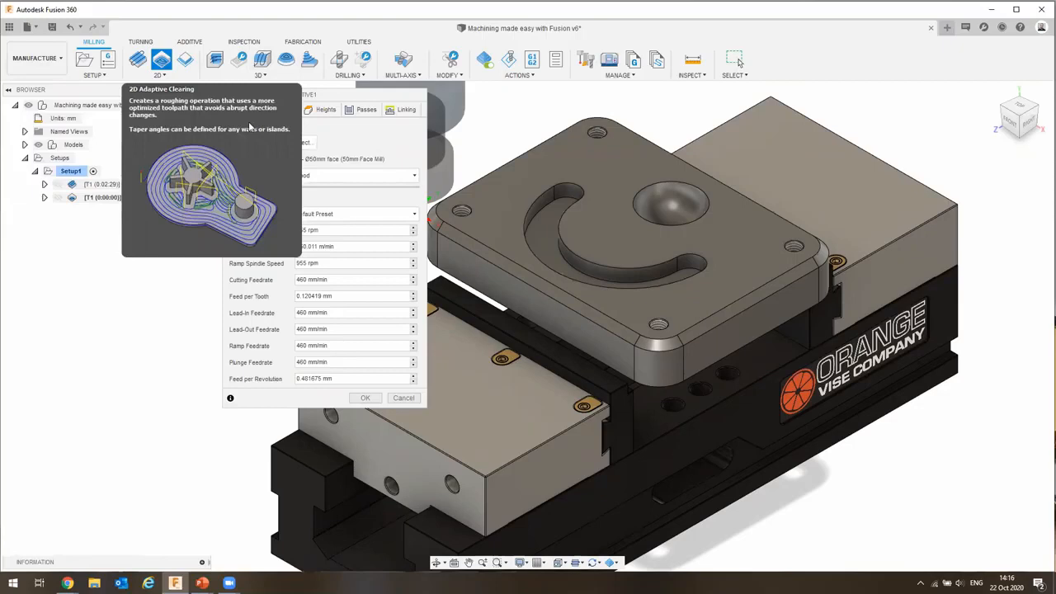
pyautogui.click(525, 208)
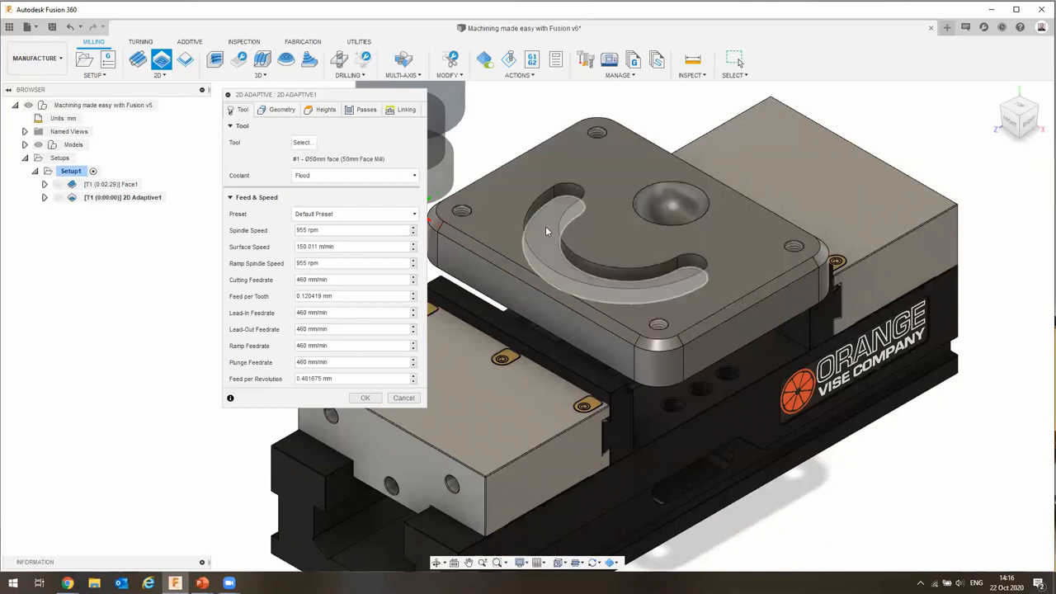
pyautogui.scroll(2, 543, 224)
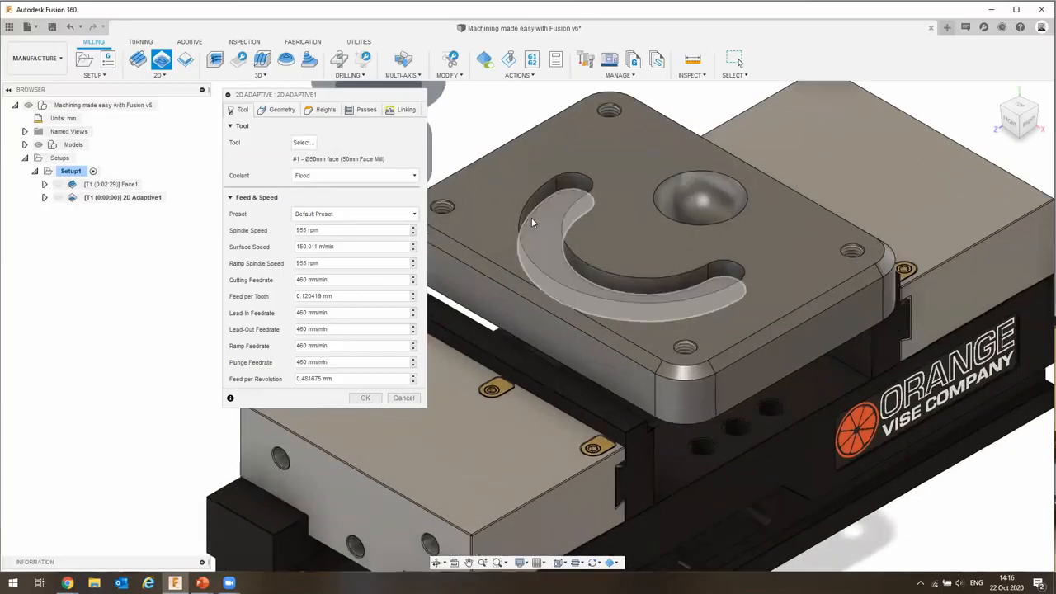
pyautogui.click(530, 221)
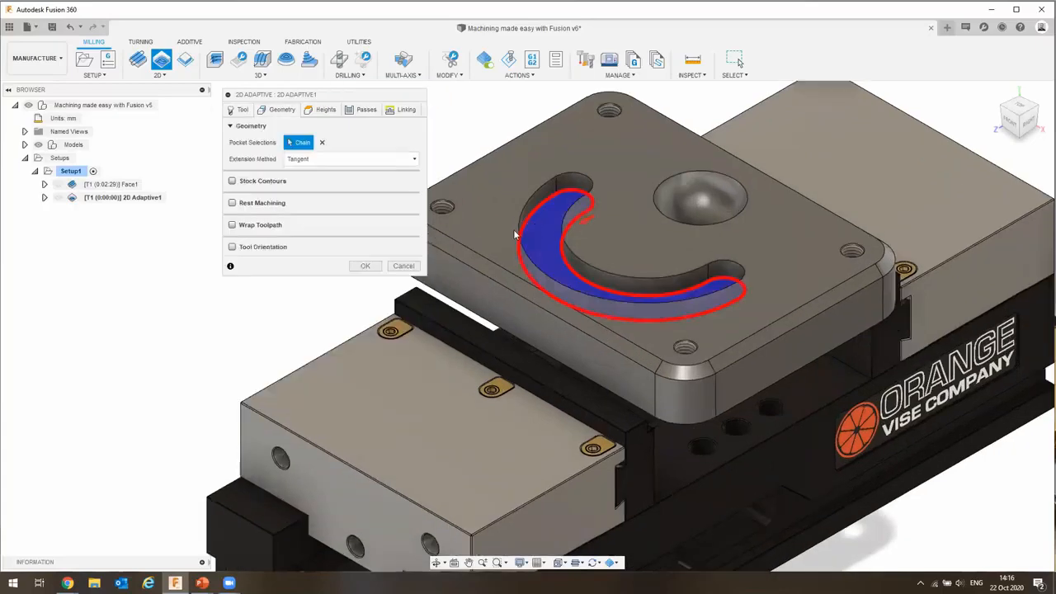
# Assign the 8mm Bull Nose tool from the local library to the 2D Adaptive operation and generate its toolpath.
pyautogui.click(241, 110)
pyautogui.click(302, 142)
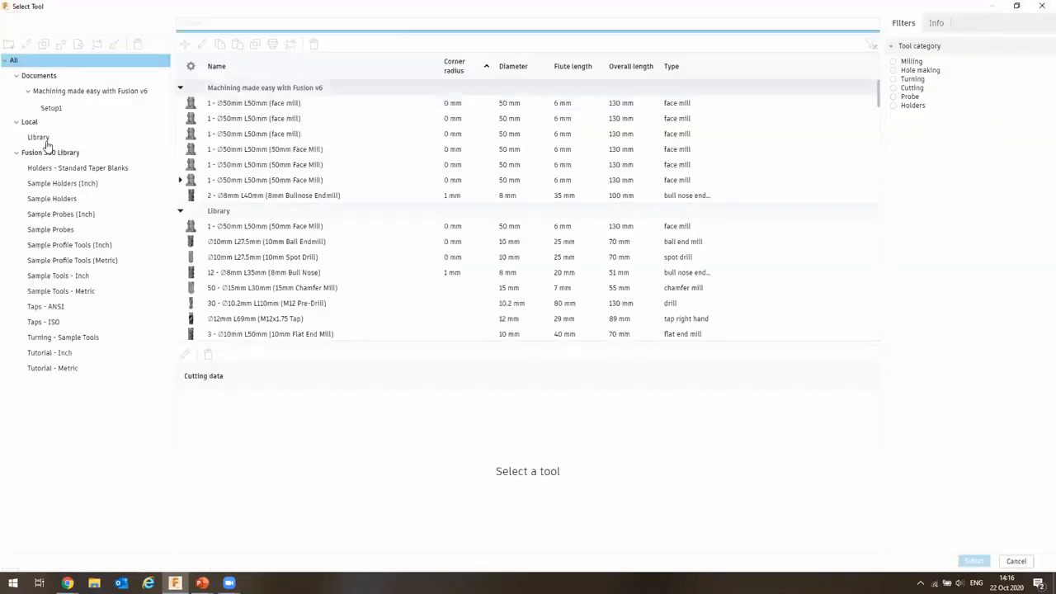
pyautogui.click(42, 138)
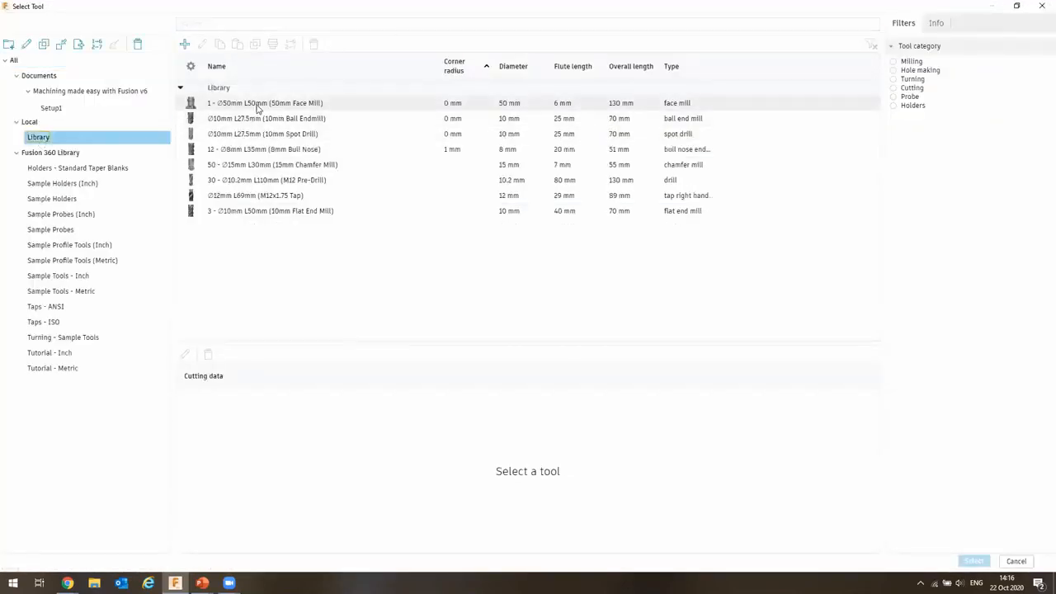
pyautogui.click(271, 152)
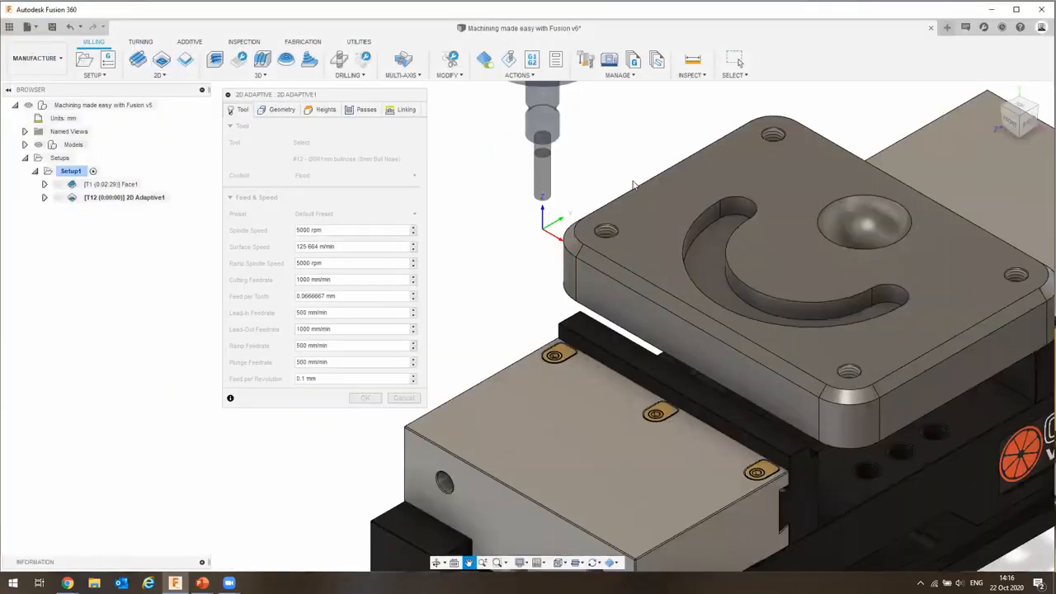
pyautogui.scroll(3, 621, 160)
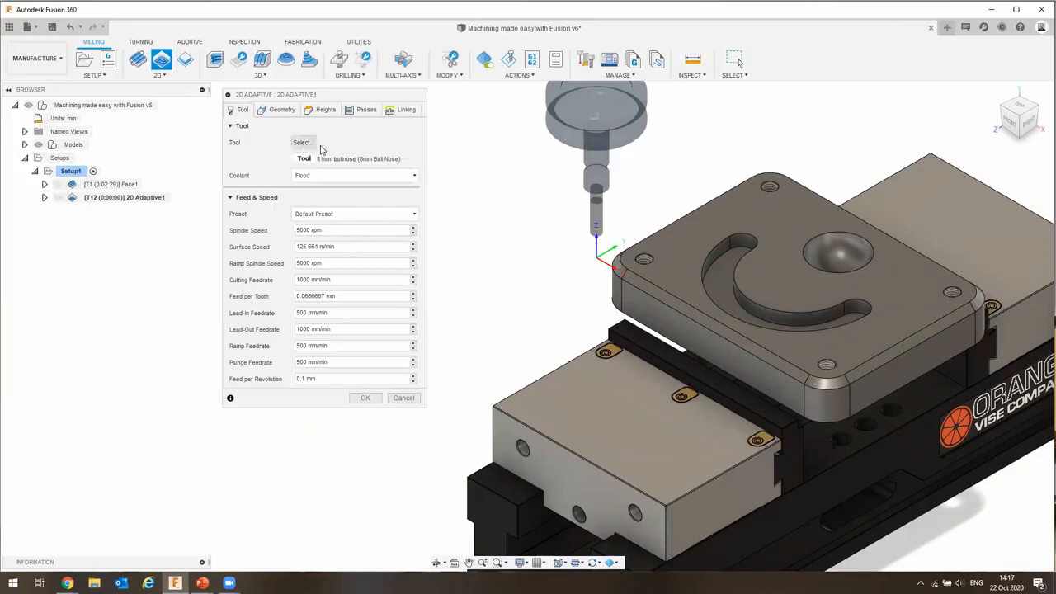
pyautogui.click(363, 398)
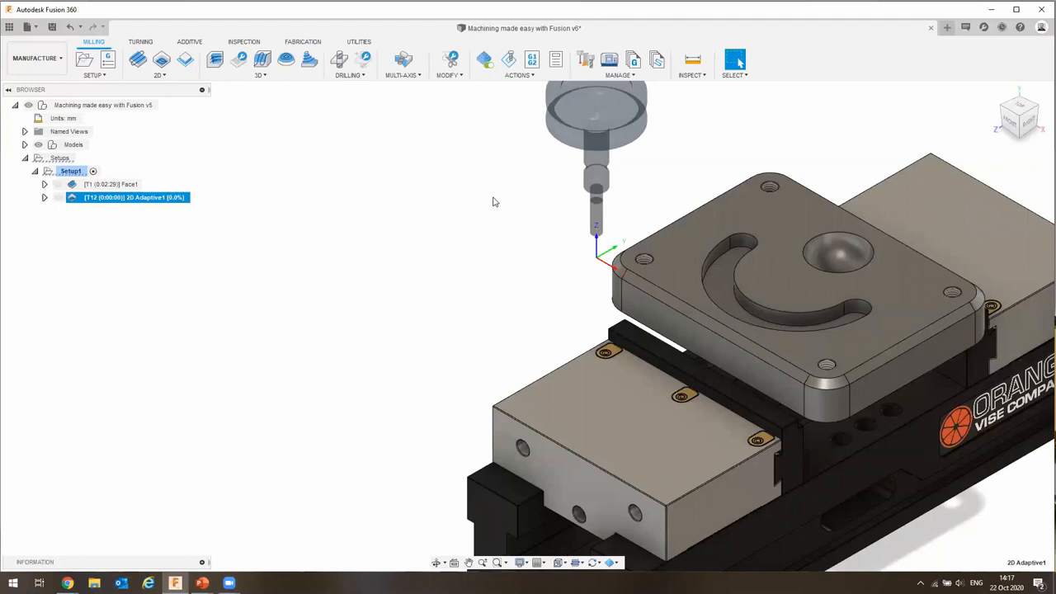
pyautogui.moveTo(493, 186); pyautogui.dragTo(420, 191, button='middle')
pyautogui.scroll(1, 674, 312)
pyautogui.scroll(1, 673, 310)
pyautogui.scroll(1, 570, 310)
pyautogui.moveTo(570, 310); pyautogui.dragTo(469, 310, button='middle')
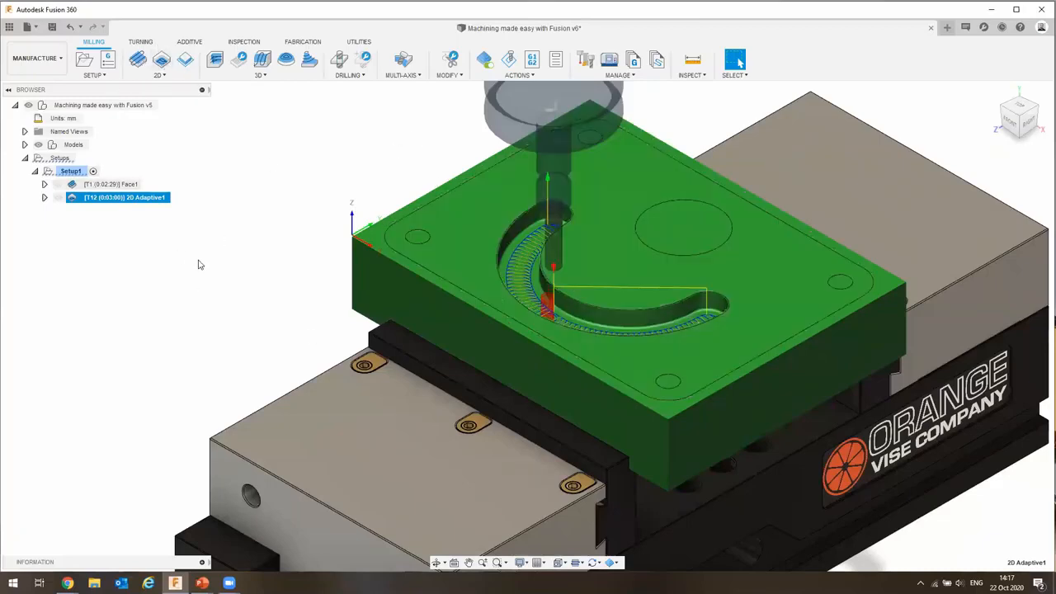
# Start a simulation of the whole Setup1 with the stock displayed.
pyautogui.click(74, 173)
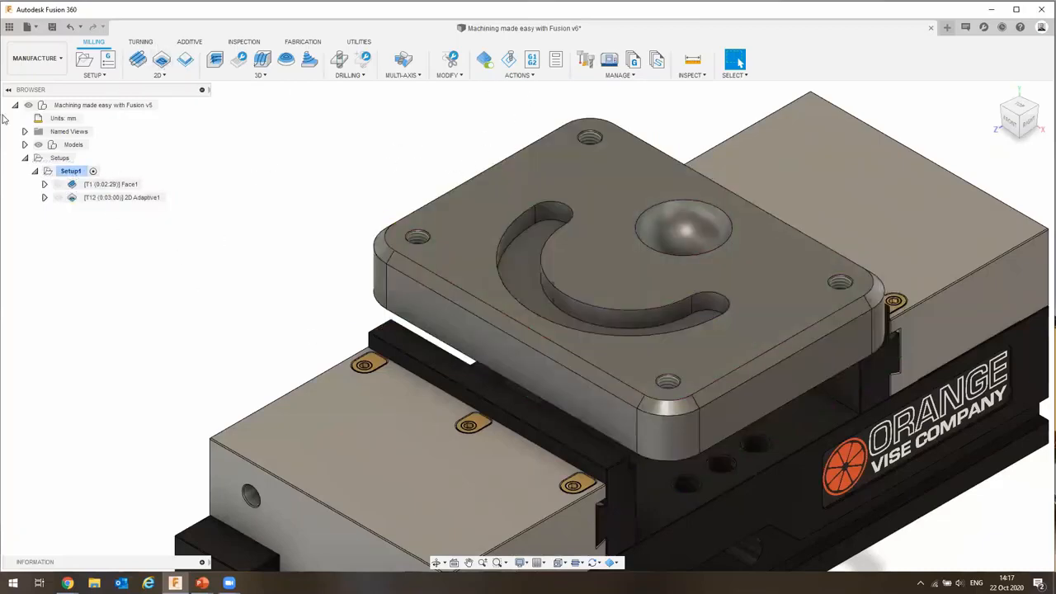
pyautogui.click(509, 60)
pyautogui.moveTo(868, 126); pyautogui.dragTo(105, 228)
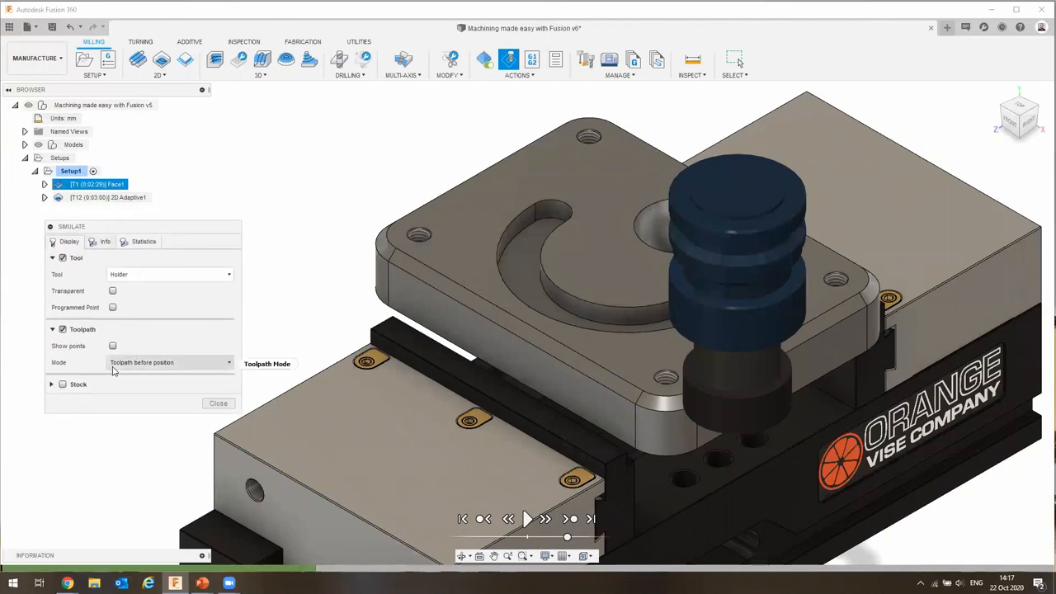
pyautogui.click(63, 385)
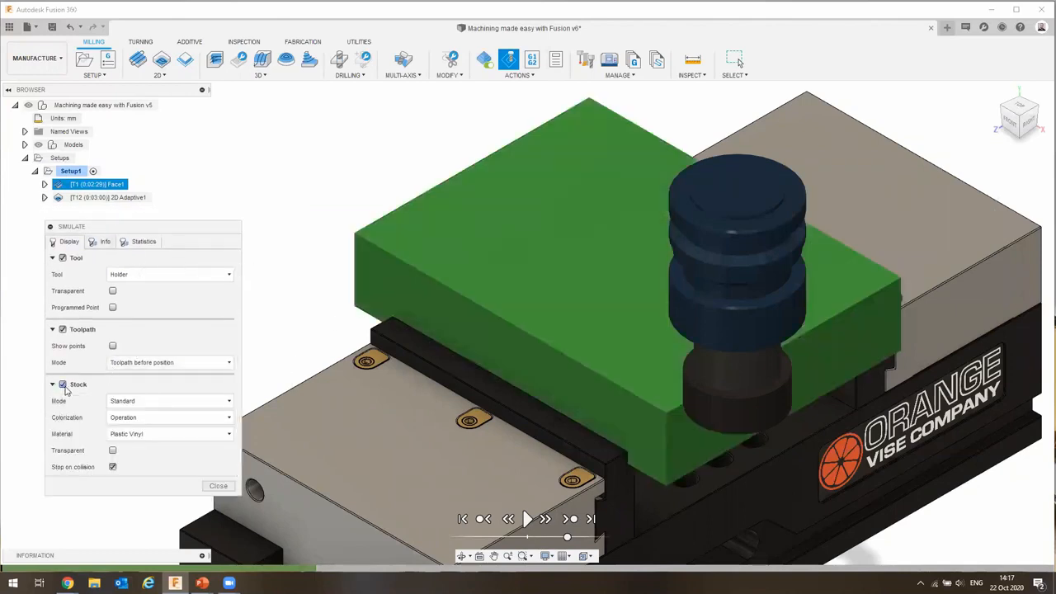
# Play the machining simulation, inspect the face mill's cut up close and increase the playback speed.
pyautogui.click(526, 518)
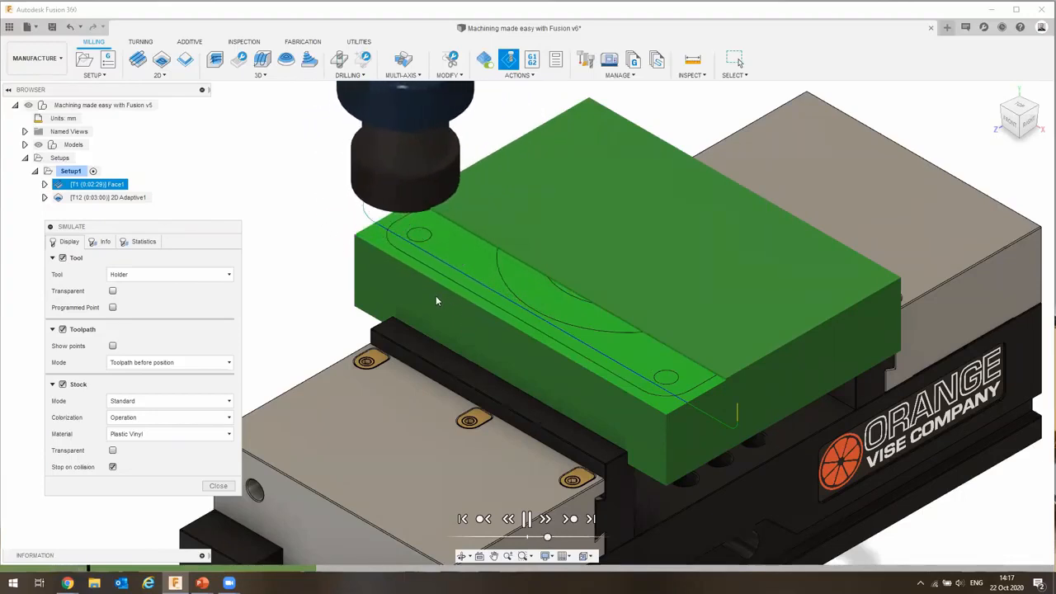
pyautogui.scroll(1, 478, 206)
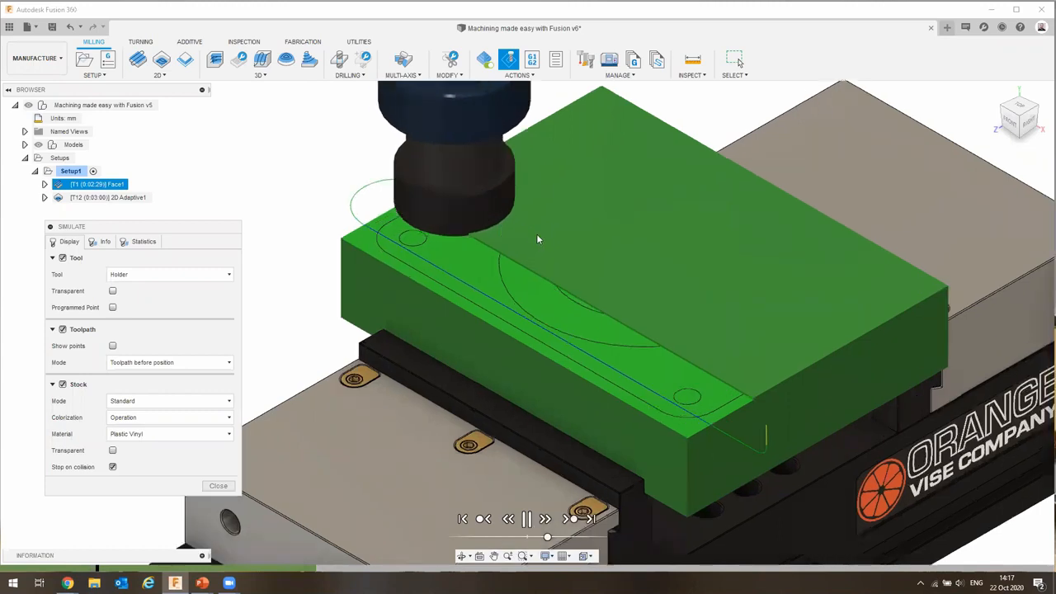
pyautogui.scroll(2, 538, 238)
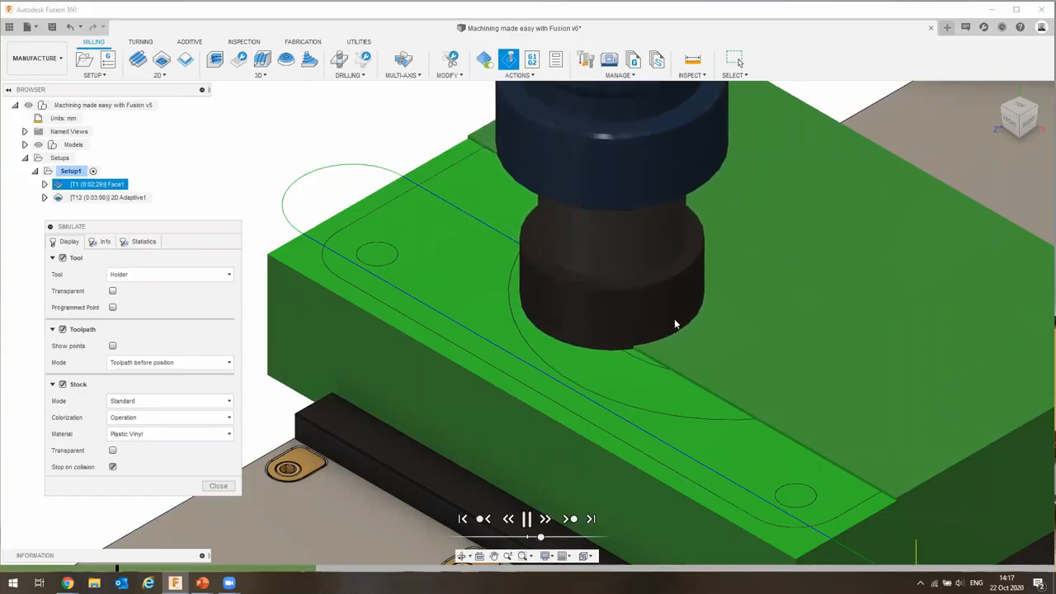
pyautogui.moveTo(539, 539); pyautogui.dragTo(589, 543)
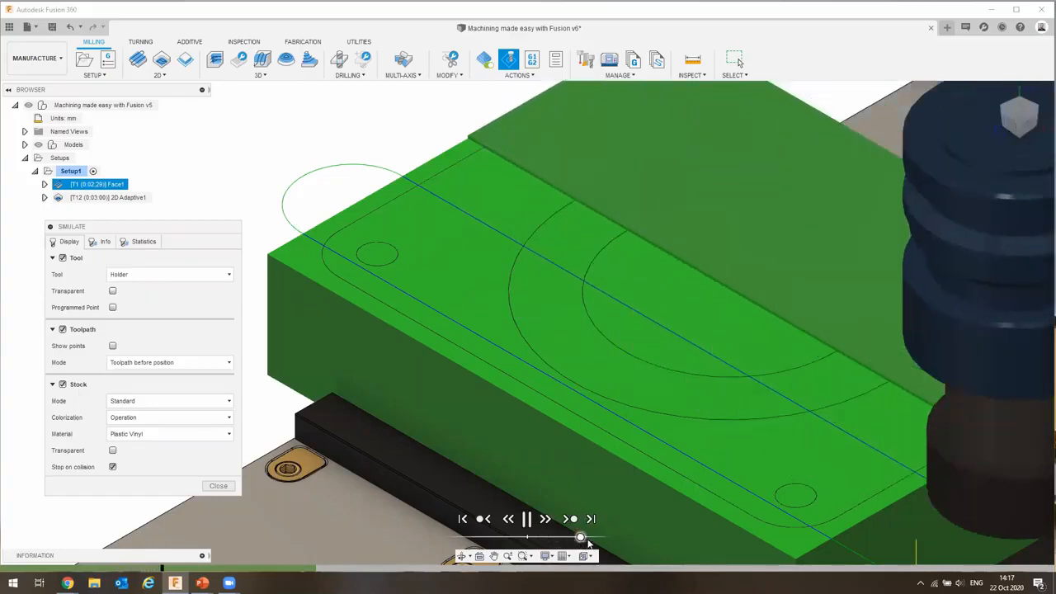
# Slow the simulation playback during the 2D Adaptive operation and examine up close how the tool enters the curved pocket.
pyautogui.click(561, 540)
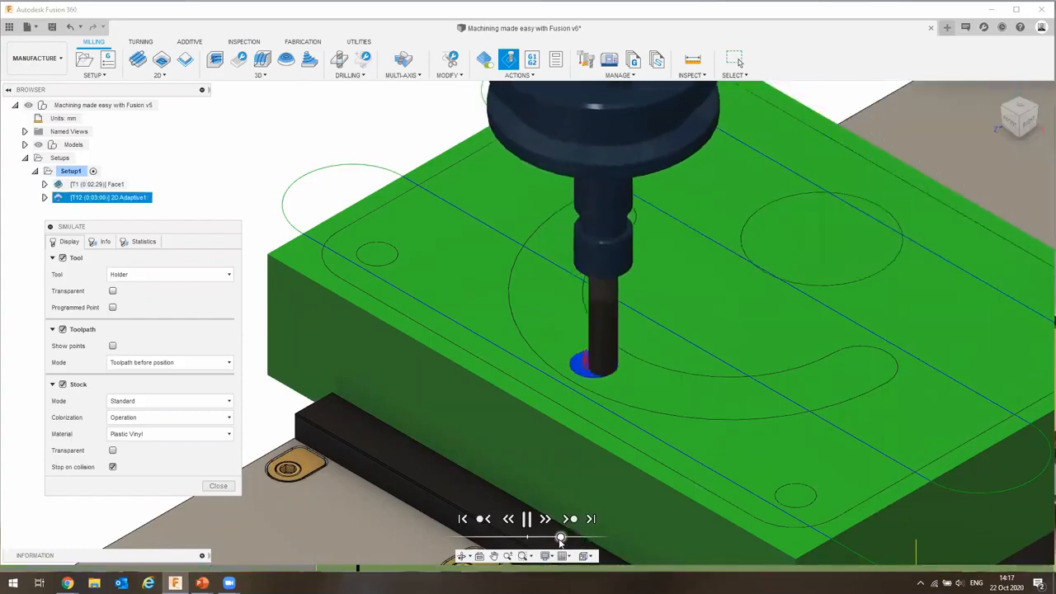
pyautogui.moveTo(560, 540); pyautogui.dragTo(534, 539)
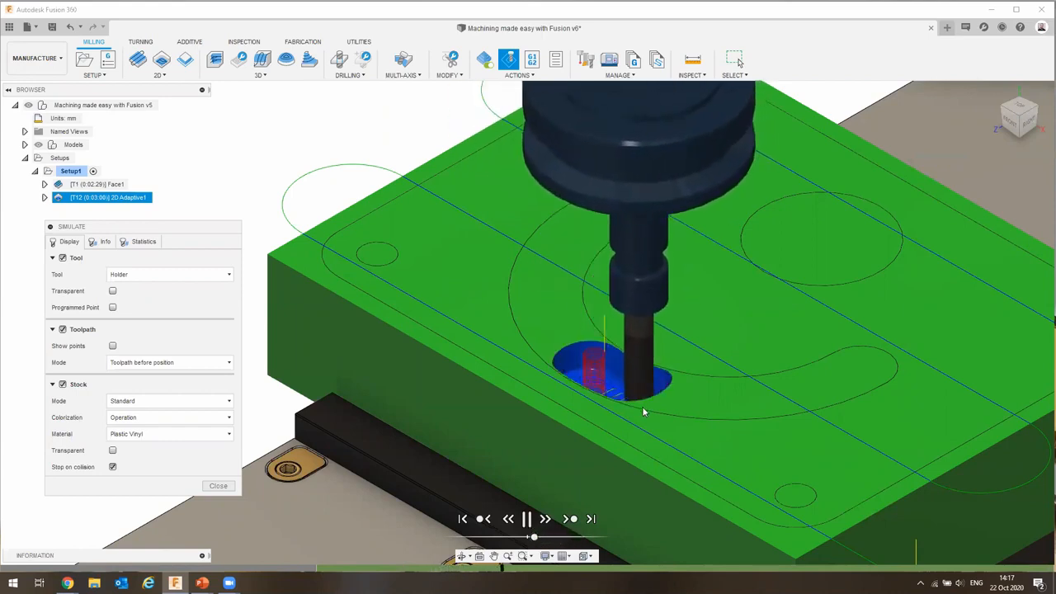
pyautogui.scroll(5, 644, 411)
pyautogui.keyDown('shift'); pyautogui.moveTo(535, 421); pyautogui.dragTo(631, 388, button='middle'); pyautogui.keyUp('shift')
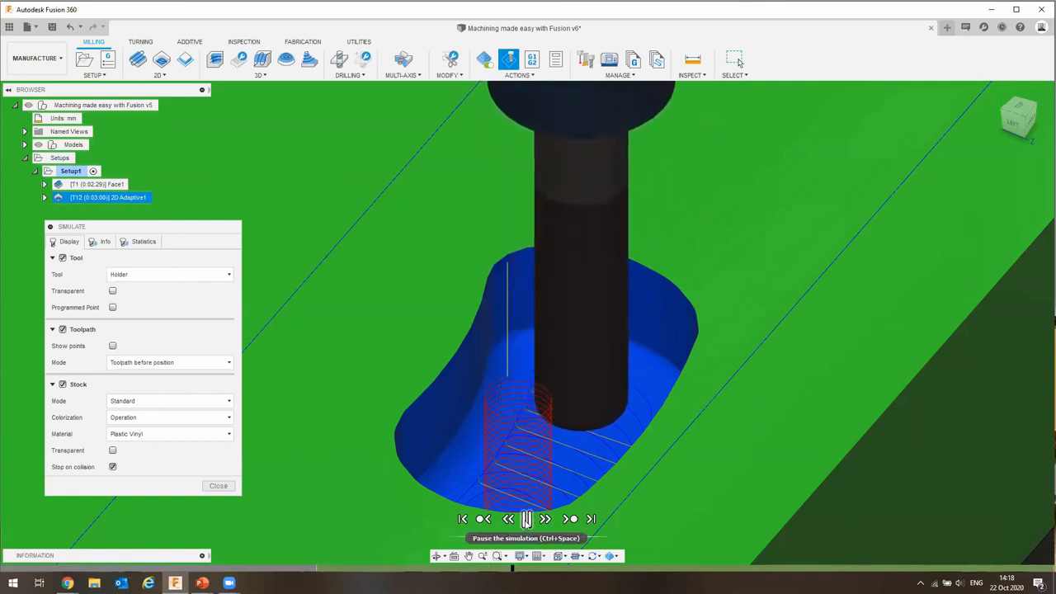
# Pause and resume the playback, inspect the helical entry and clearing passes in the curved pocket, and close the simulation.
pyautogui.click(527, 518)
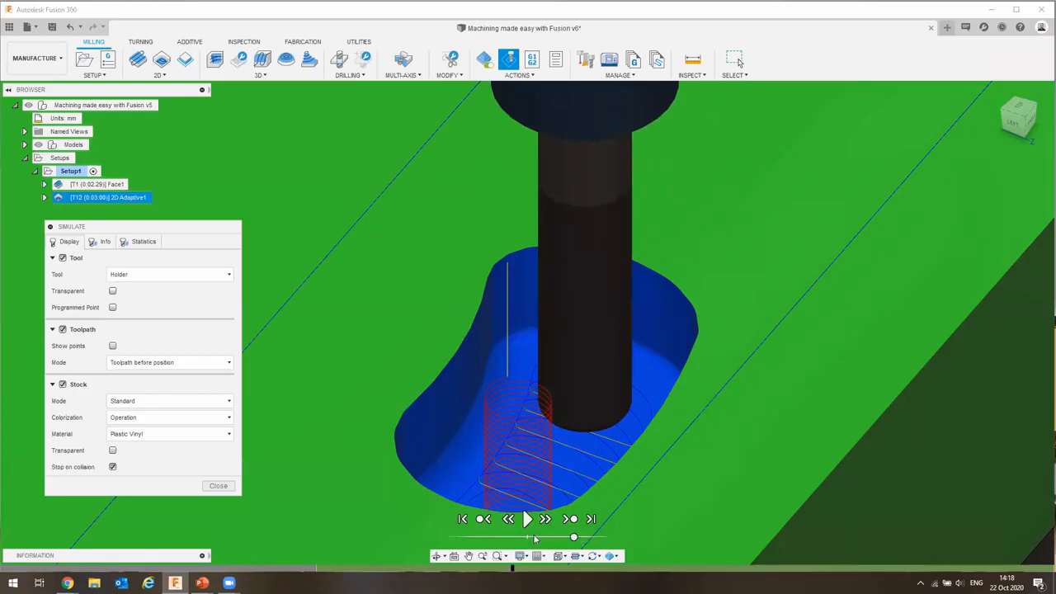
pyautogui.click(528, 518)
pyautogui.scroll(-6, 582, 386)
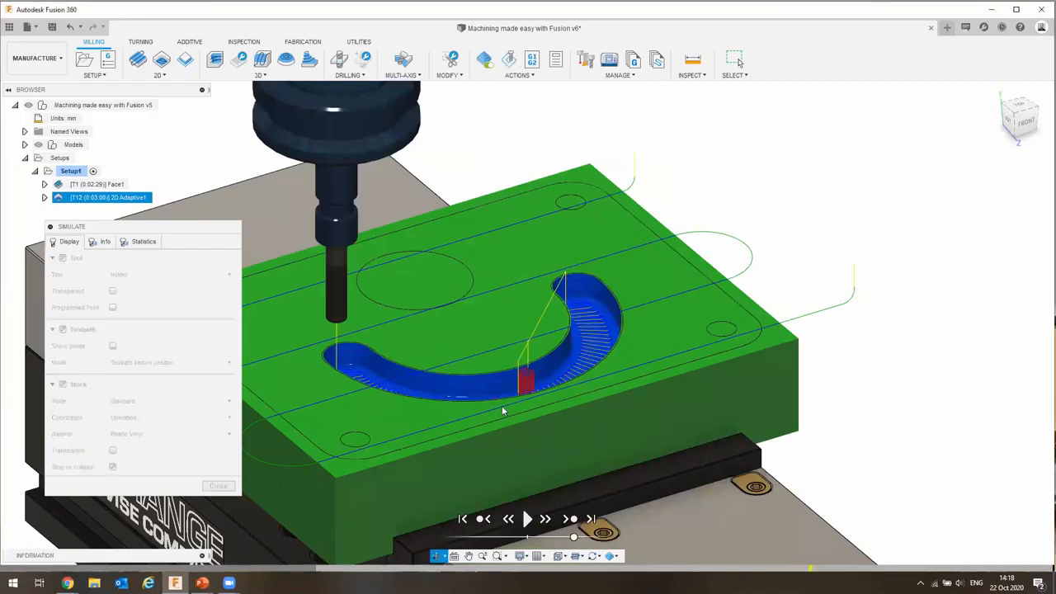
pyautogui.keyDown('shift'); pyautogui.moveTo(507, 425); pyautogui.dragTo(509, 419, button='middle'); pyautogui.keyUp('shift')
pyautogui.keyDown('shift'); pyautogui.moveTo(464, 365); pyautogui.dragTo(463, 366, button='middle'); pyautogui.keyUp('shift')
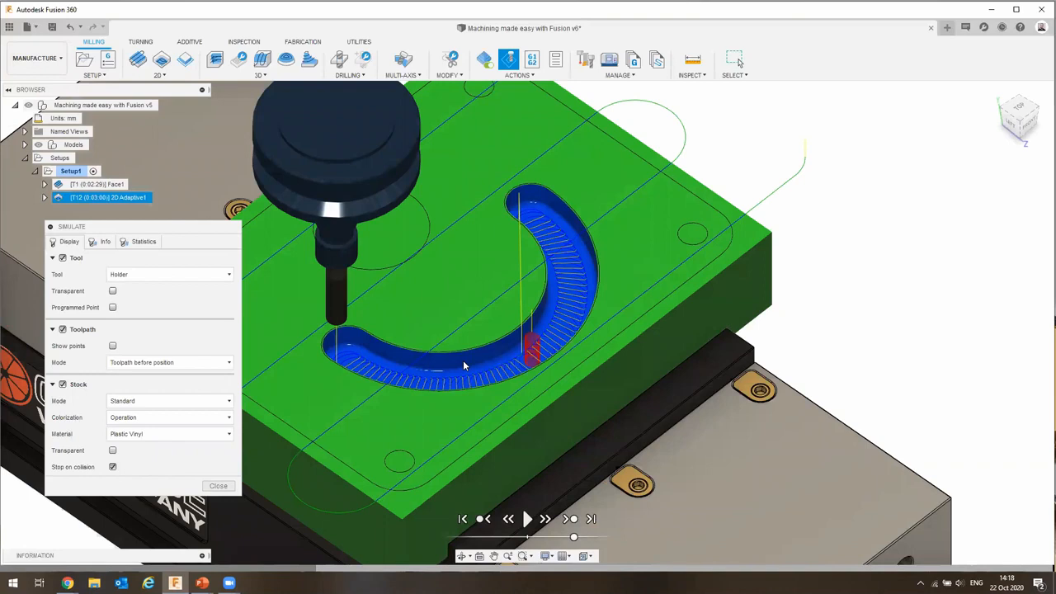
pyautogui.scroll(1, 530, 350)
pyautogui.scroll(4, 531, 353)
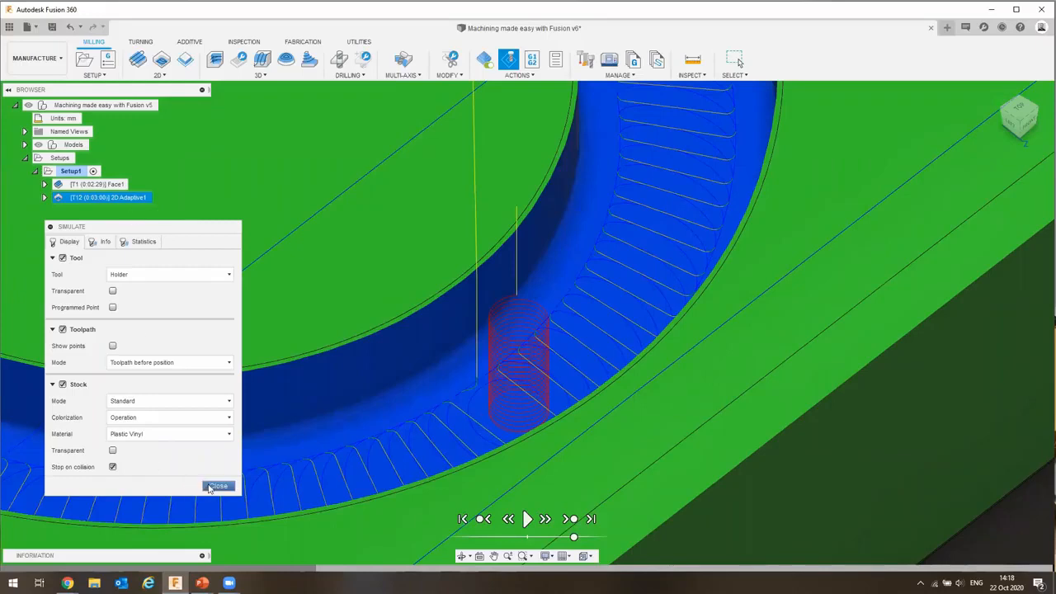
pyautogui.click(218, 486)
# Edit the 2D Adaptive operation and change its optimal load expression to tool_diameter * 0.3.
pyautogui.click(124, 198)
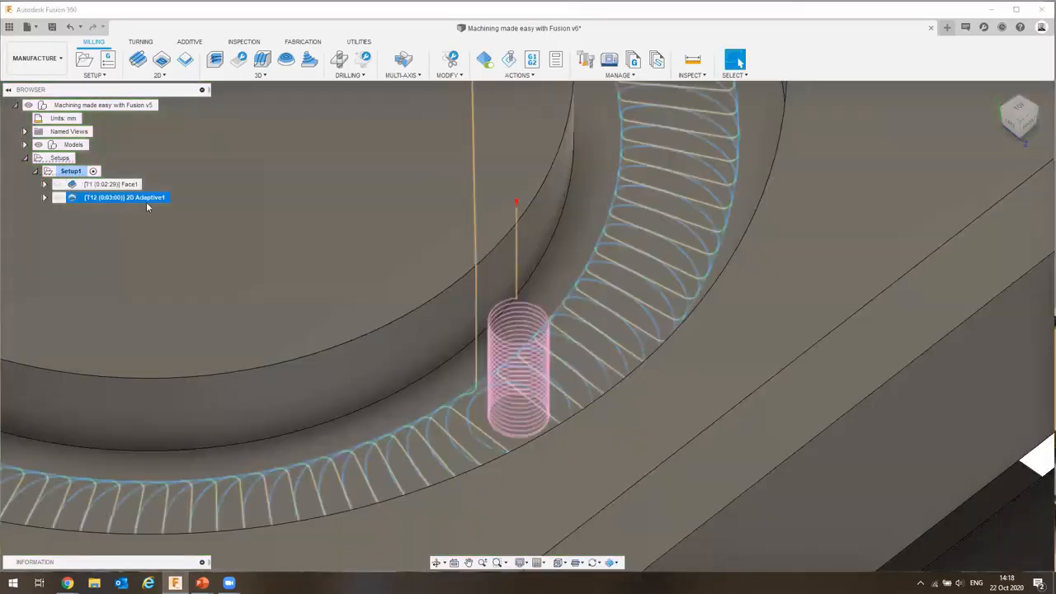
pyautogui.rightClick(146, 202)
pyautogui.click(152, 208)
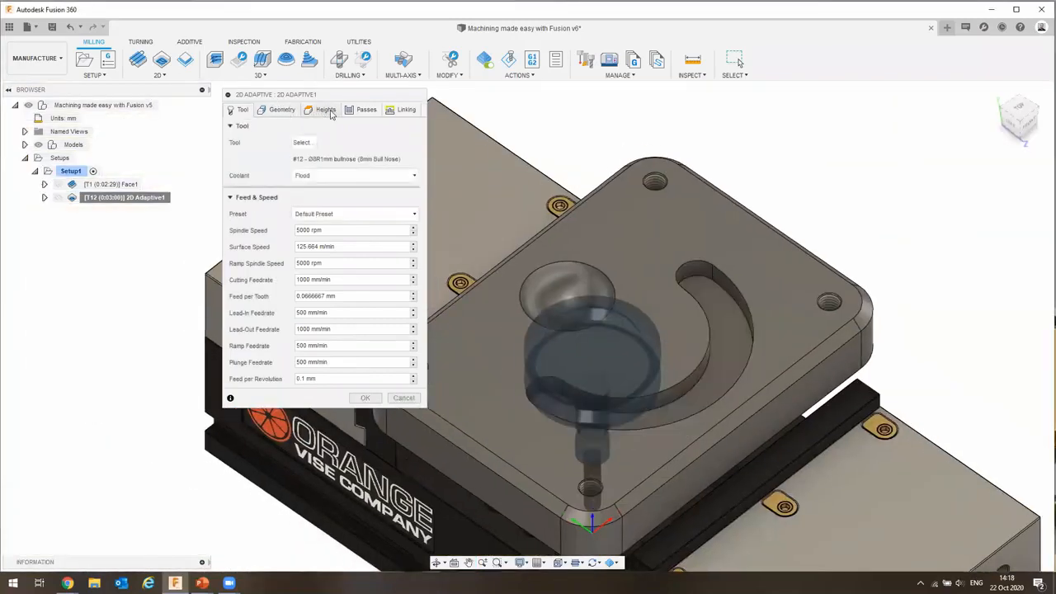
pyautogui.click(358, 112)
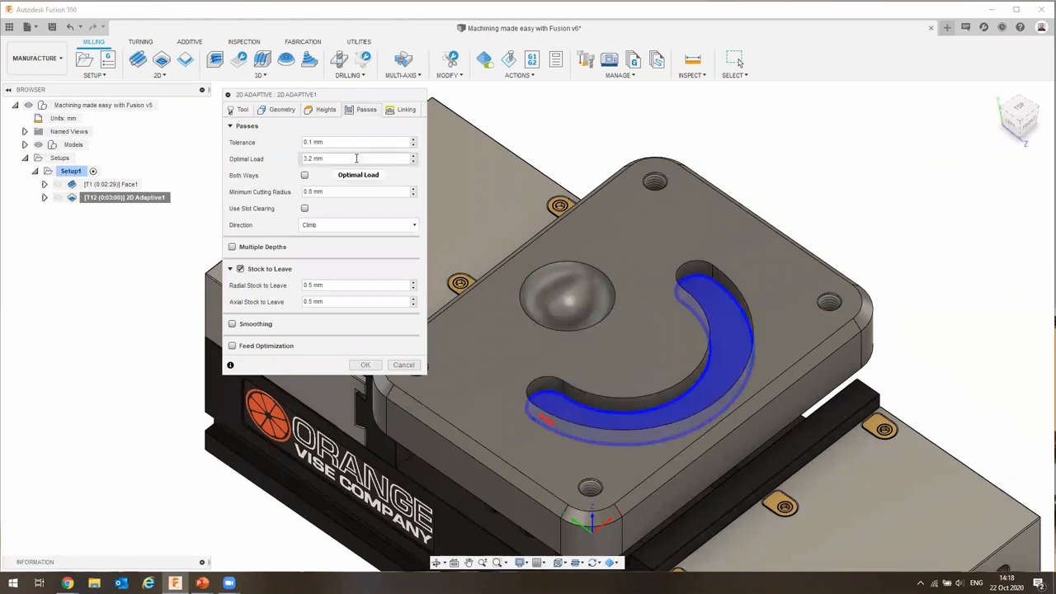
pyautogui.moveTo(356, 158)
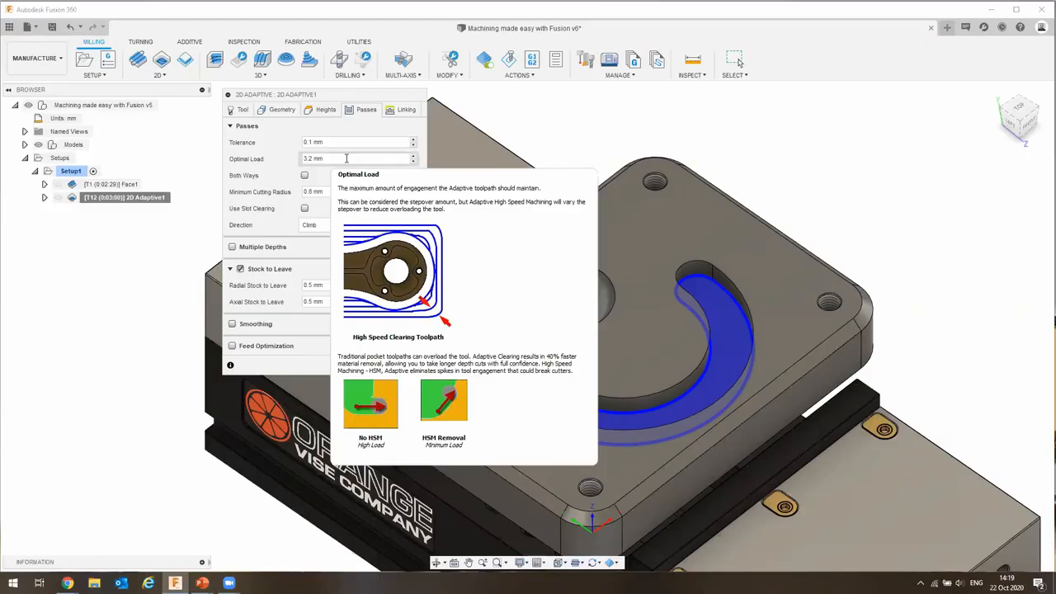
pyautogui.click(347, 159)
pyautogui.rightClick(347, 160)
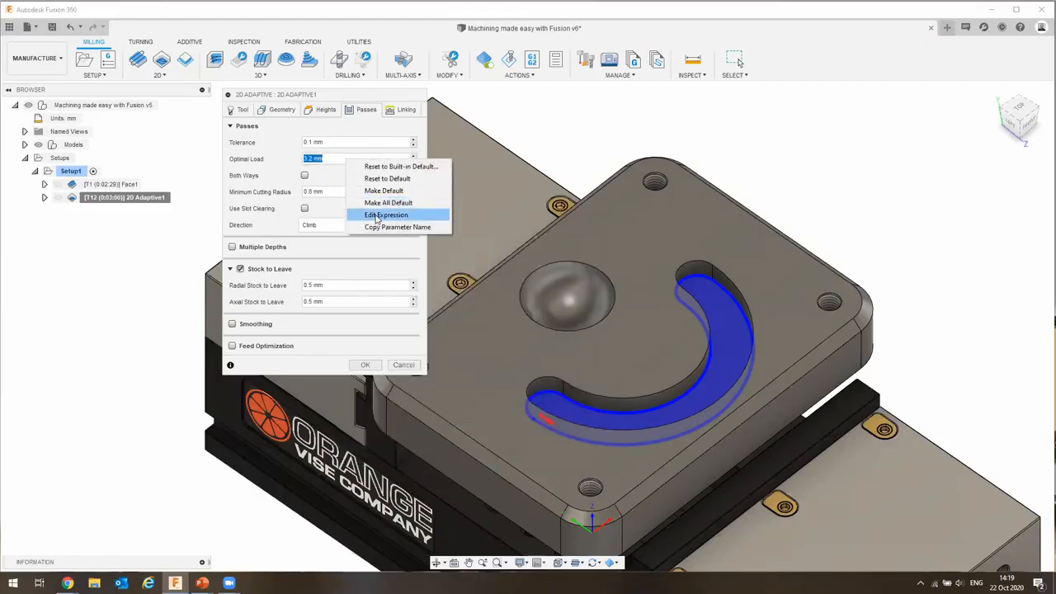
pyautogui.click(376, 215)
pyautogui.moveTo(686, 107)
pyautogui.mouseDown()
pyautogui.moveTo(636, 108)
pyautogui.moveTo(683, 107)
pyautogui.mouseUp()
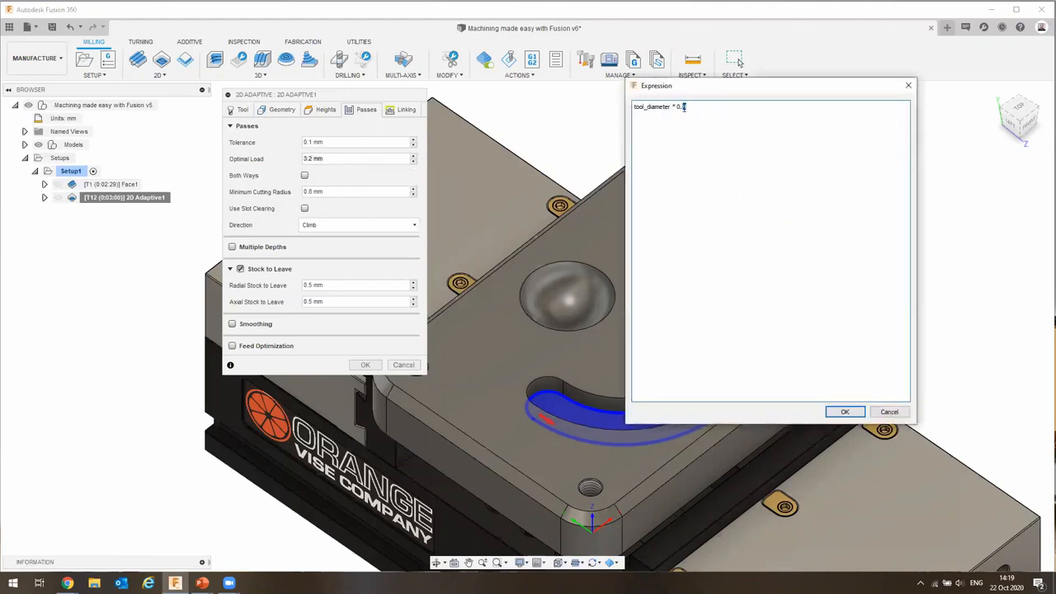
pyautogui.write('3')
pyautogui.click(847, 412)
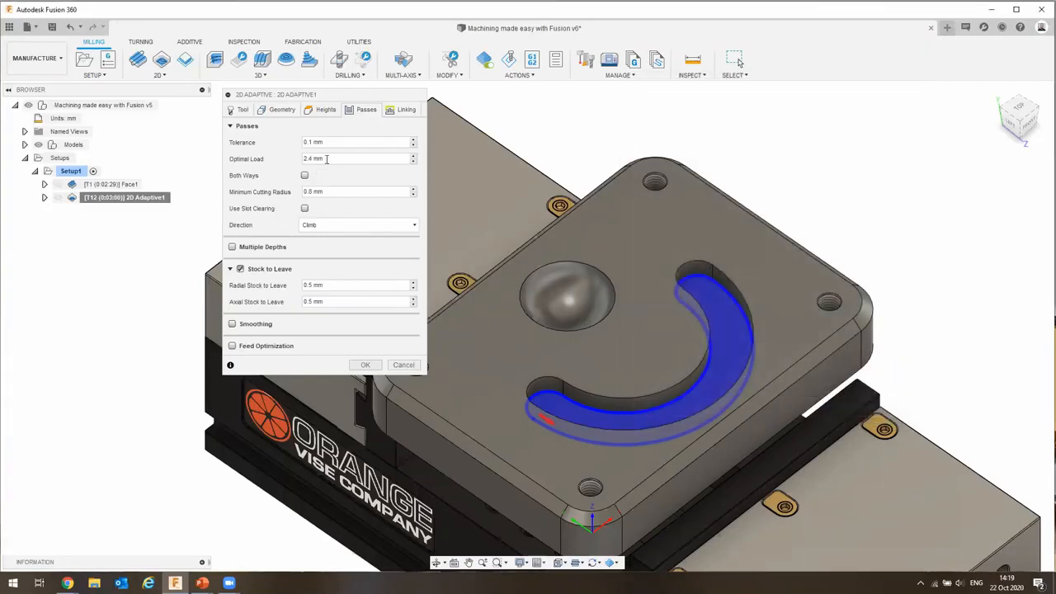
# Set the 2D Adaptive operation's ramp taper angle to 7 deg and regenerate its toolpath.
pyautogui.moveTo(327, 159)
pyautogui.click(403, 110)
pyautogui.click(241, 110)
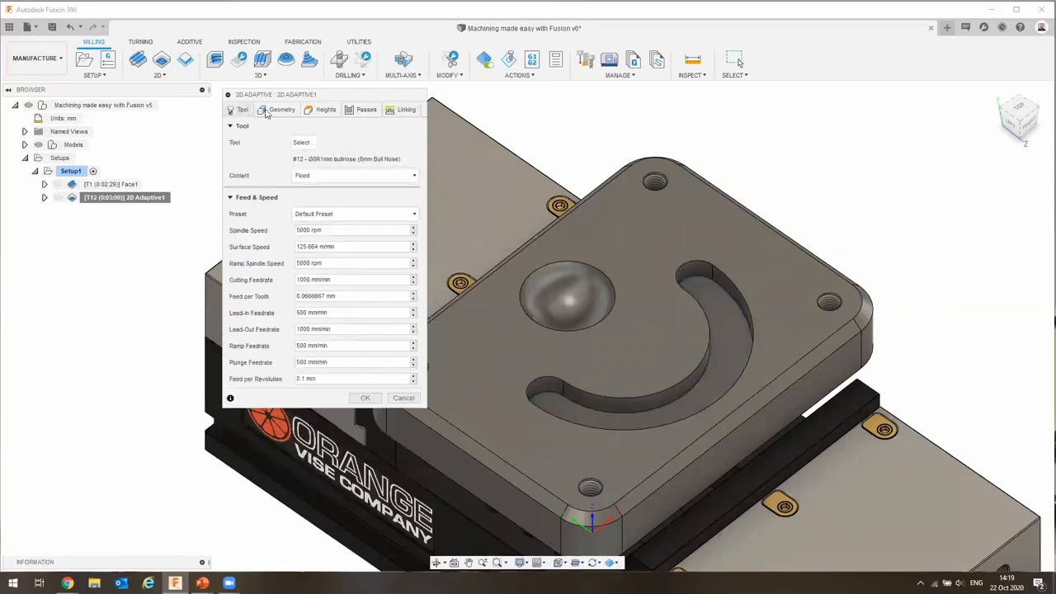
pyautogui.click(278, 111)
pyautogui.click(364, 111)
pyautogui.click(405, 112)
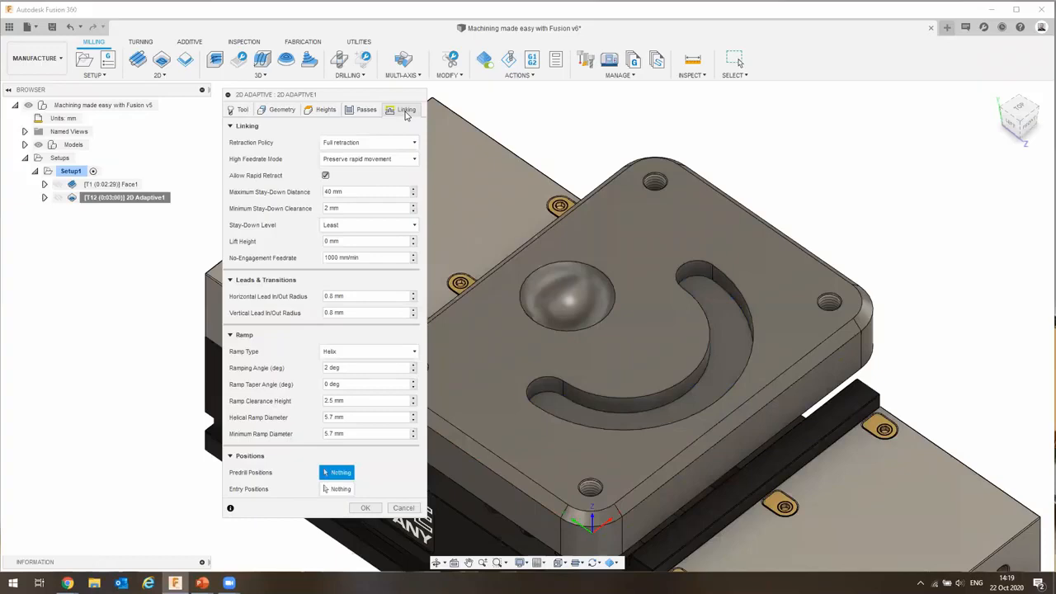
pyautogui.click(363, 112)
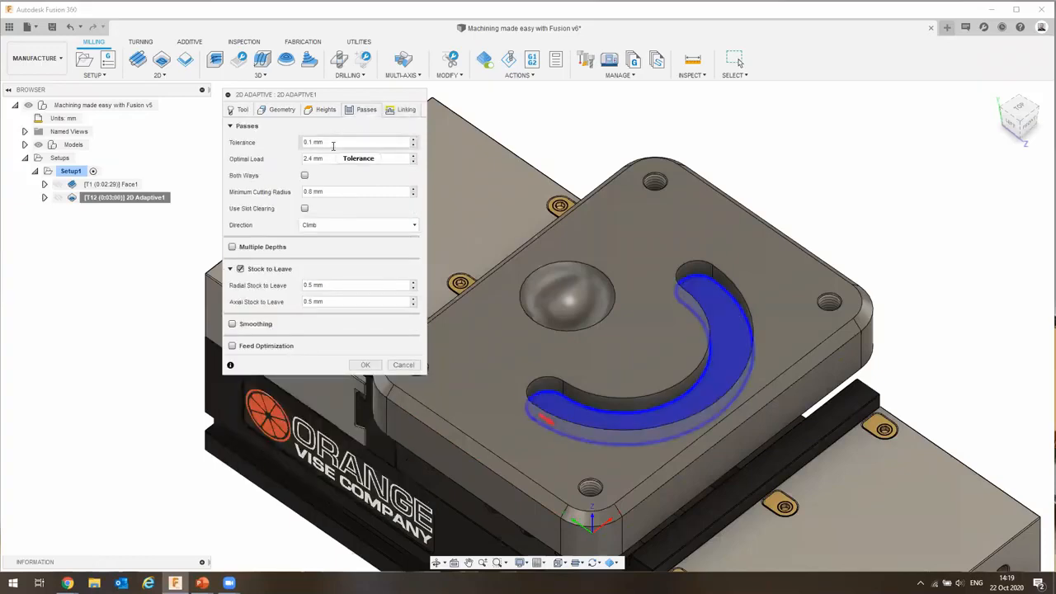
pyautogui.click(405, 110)
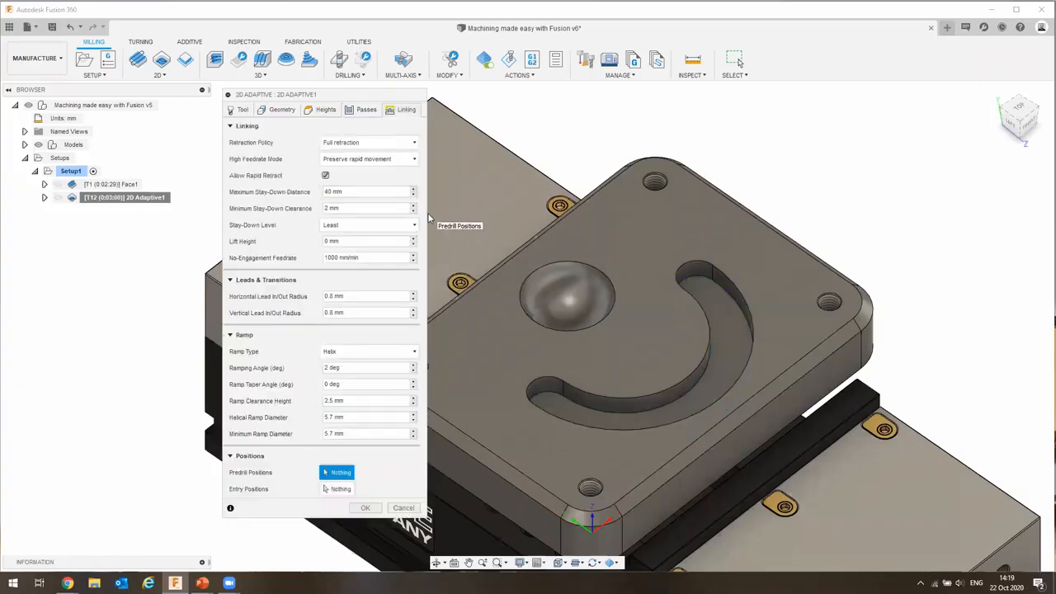
pyautogui.click(347, 385)
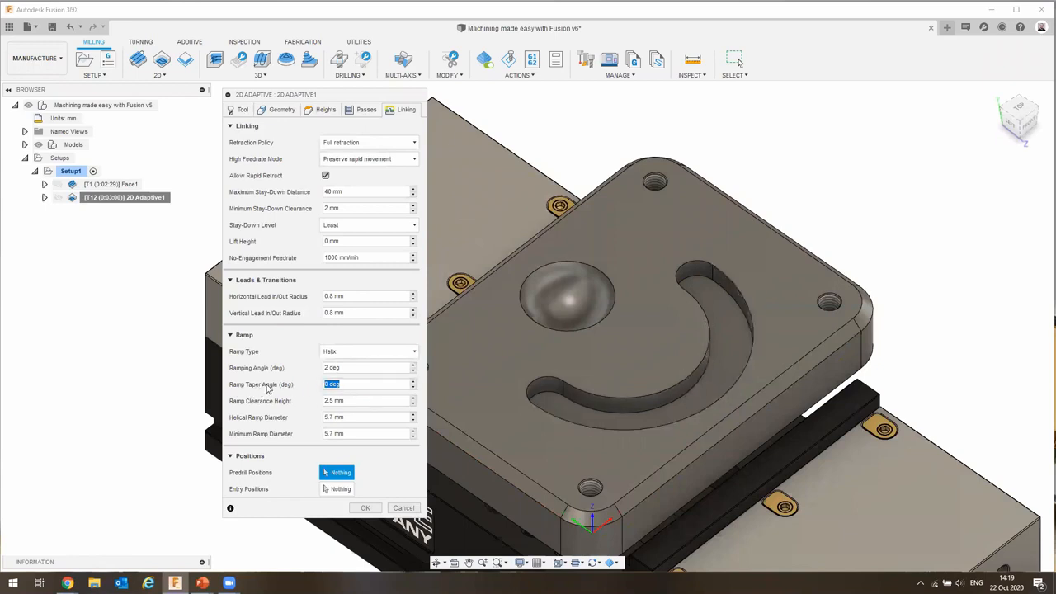
pyautogui.write('7')
pyautogui.click(366, 509)
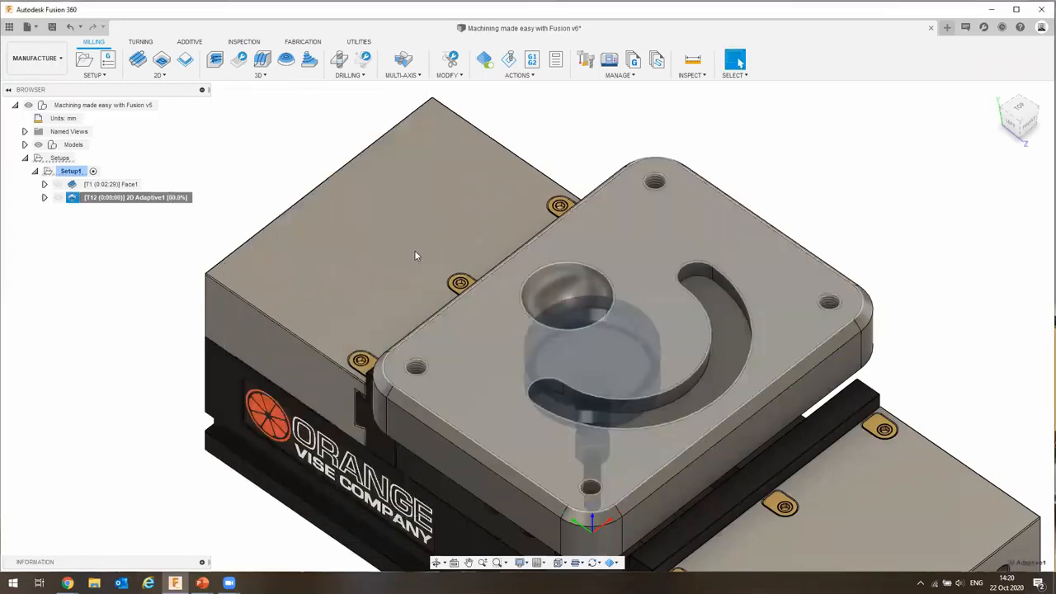
# Examine the regenerated 2D Adaptive toolpath and its helical entry ramp in the curved pocket from several distances and angles.
pyautogui.scroll(2, 645, 386)
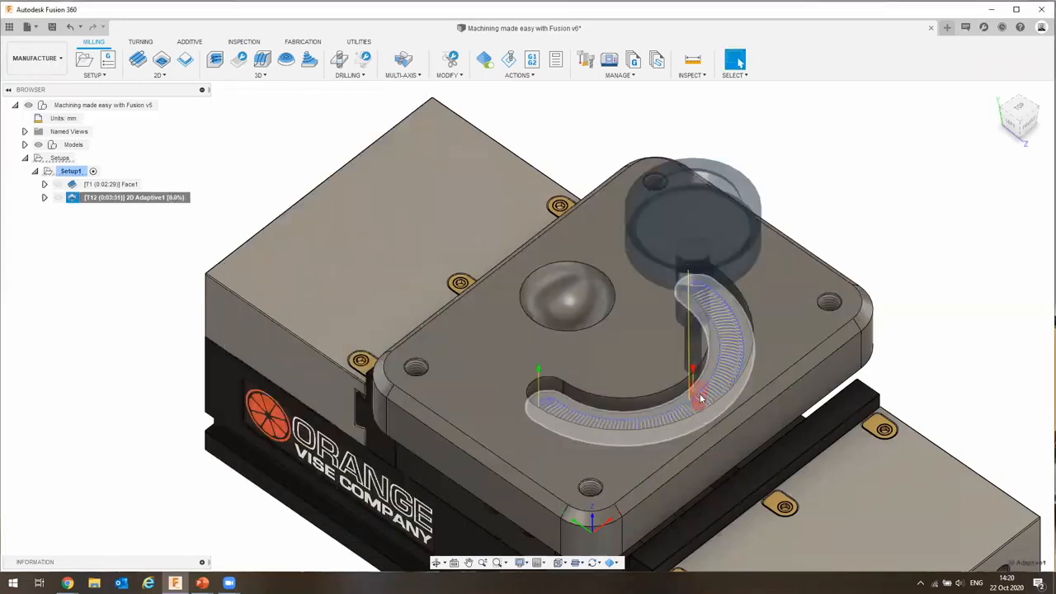
pyautogui.scroll(5, 668, 367)
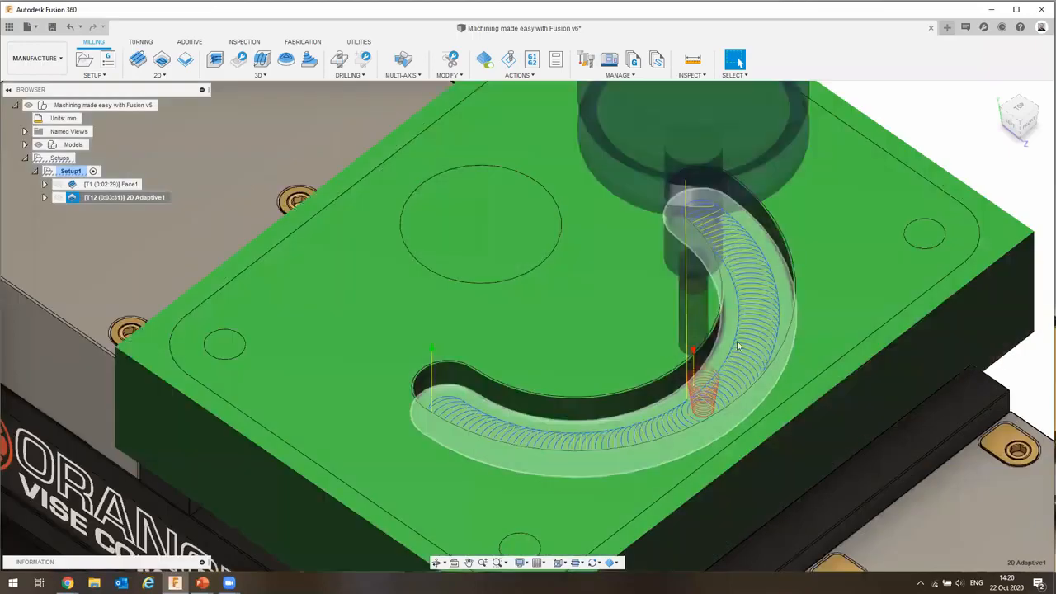
pyautogui.scroll(2, 690, 365)
pyautogui.scroll(-8, 614, 337)
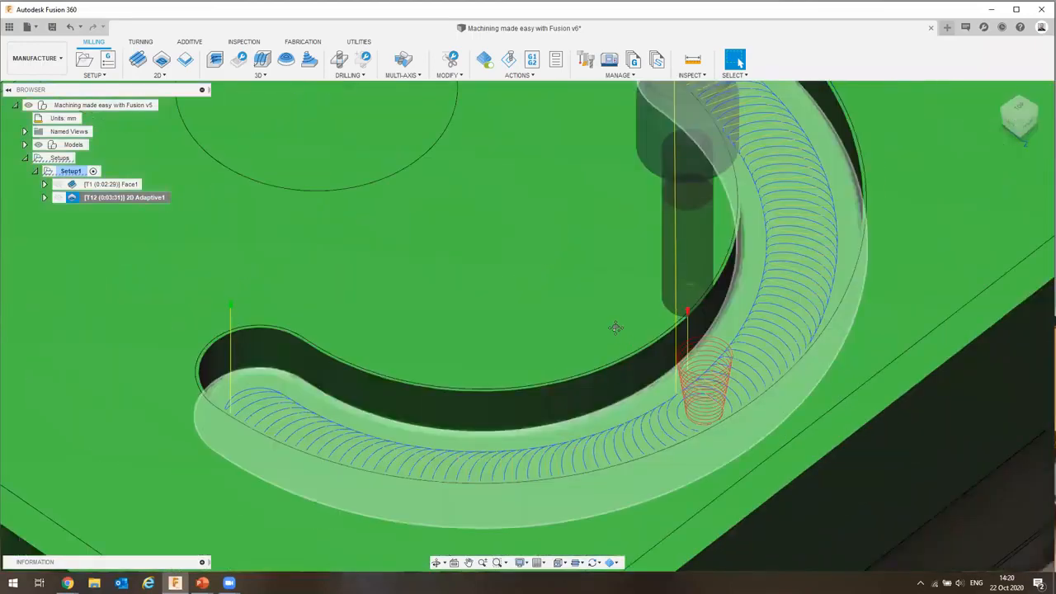
pyautogui.scroll(-1, 614, 336)
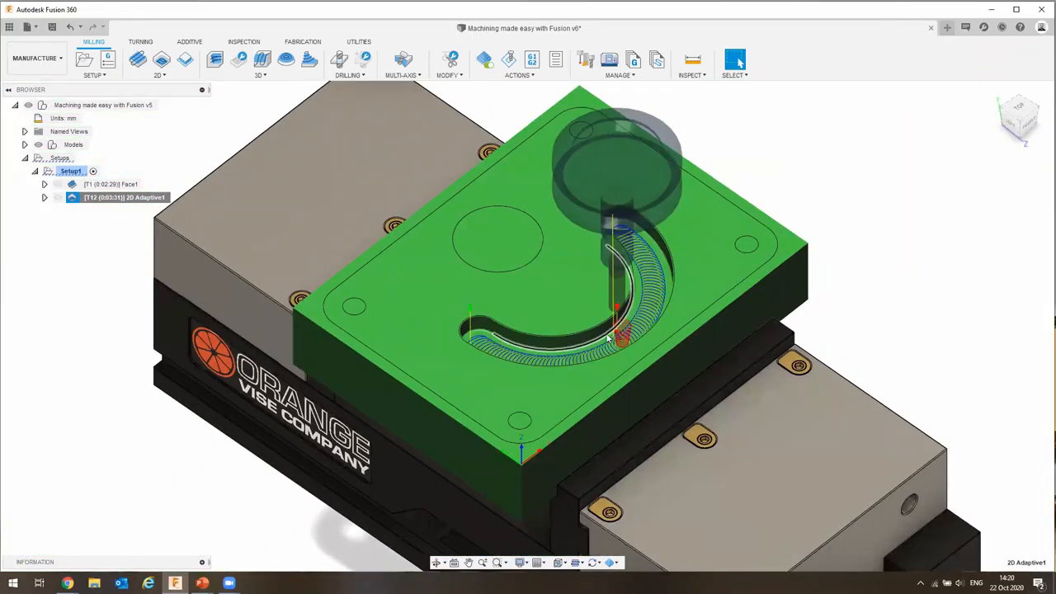
pyautogui.keyDown('shift'); pyautogui.moveTo(556, 330); pyautogui.dragTo(557, 336, button='middle'); pyautogui.keyUp('shift')
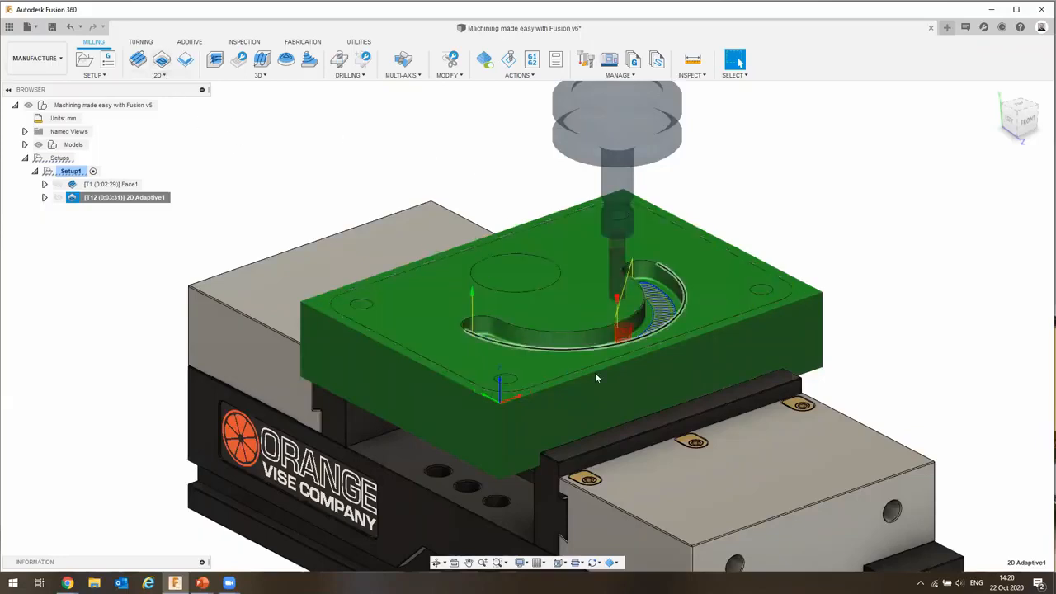
pyautogui.keyDown('shift'); pyautogui.moveTo(665, 328); pyautogui.dragTo(646, 229, button='middle'); pyautogui.keyUp('shift')
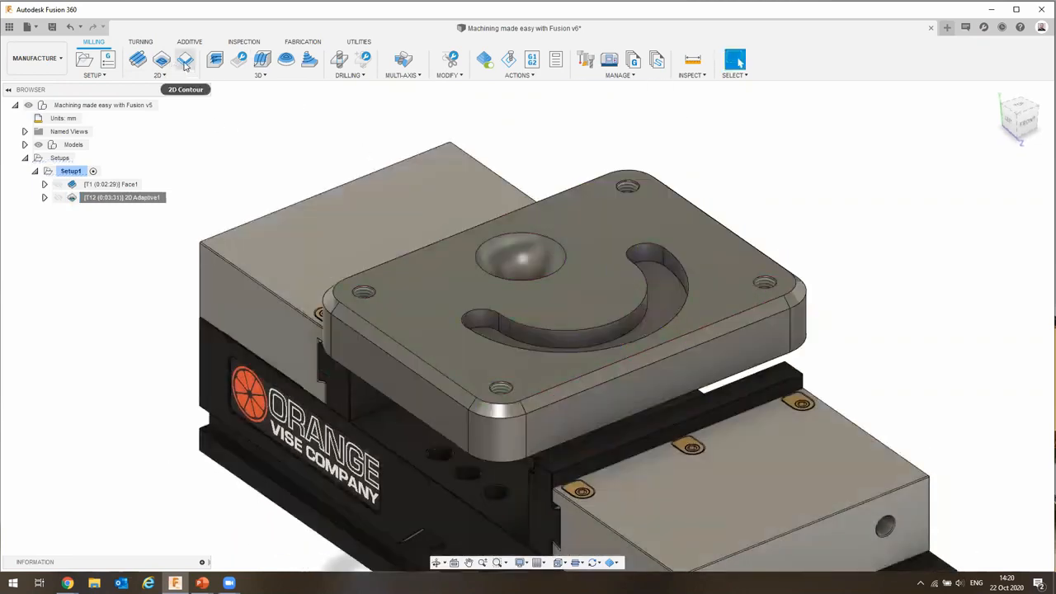
# Start a 2D Contour operation on the curved pocket's floor edge and assign the 10mm Flat End Mill from the local library.
pyautogui.click(186, 65)
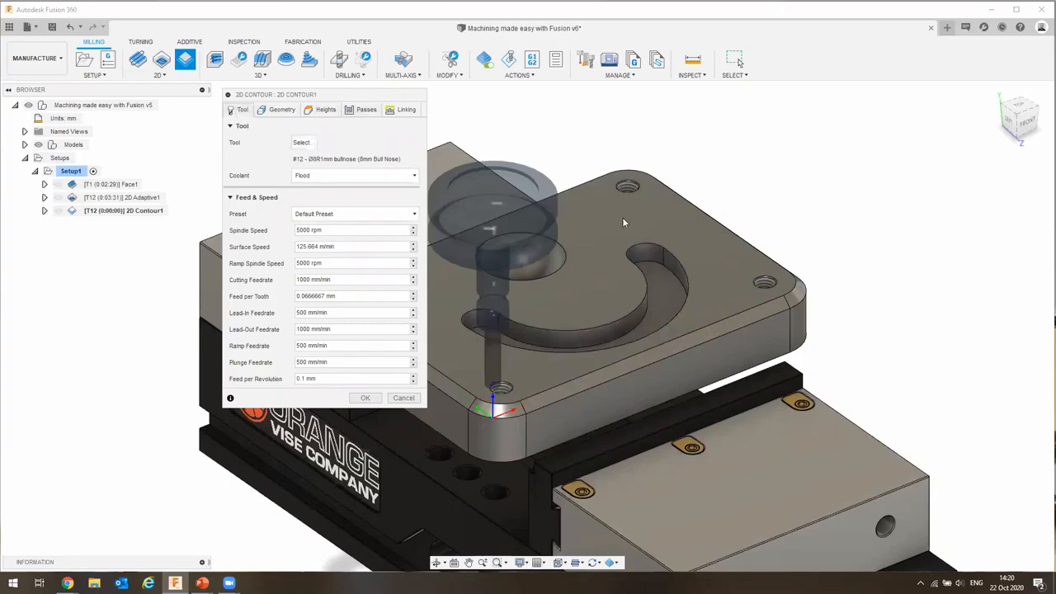
pyautogui.click(677, 282)
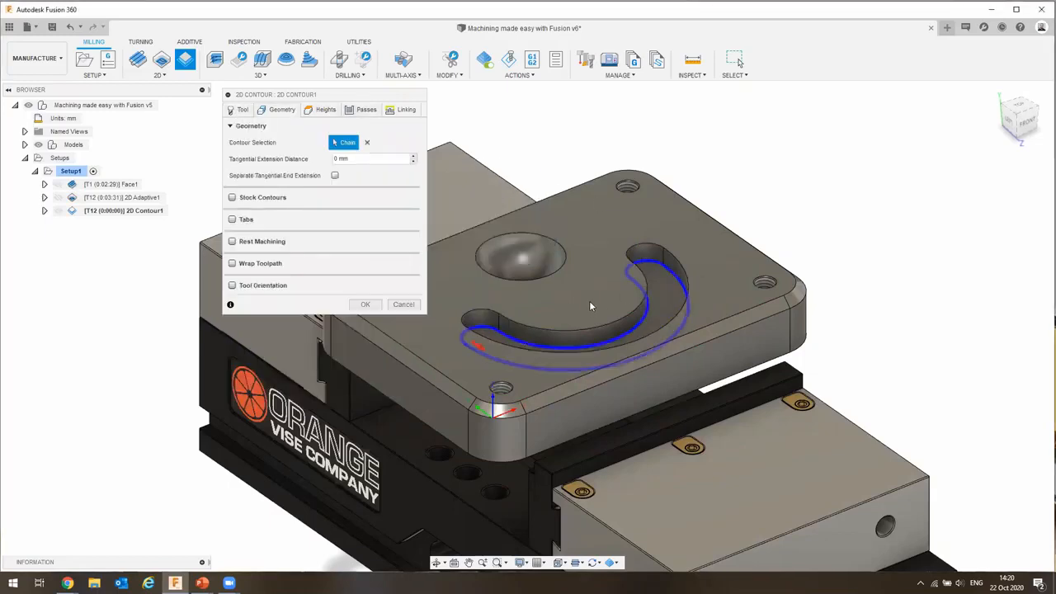
pyautogui.click(239, 109)
pyautogui.click(302, 144)
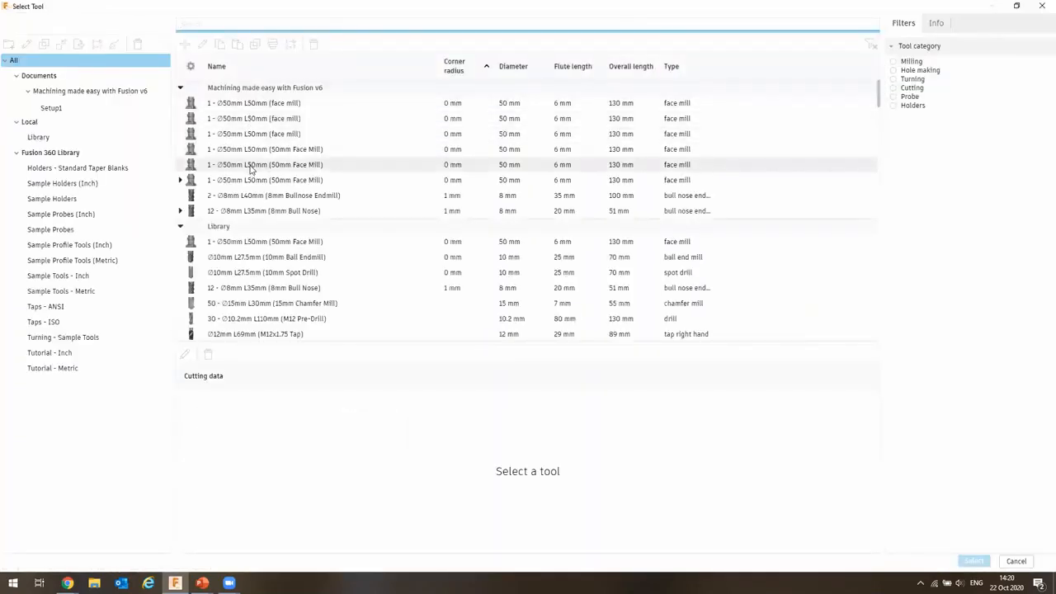
pyautogui.click(38, 137)
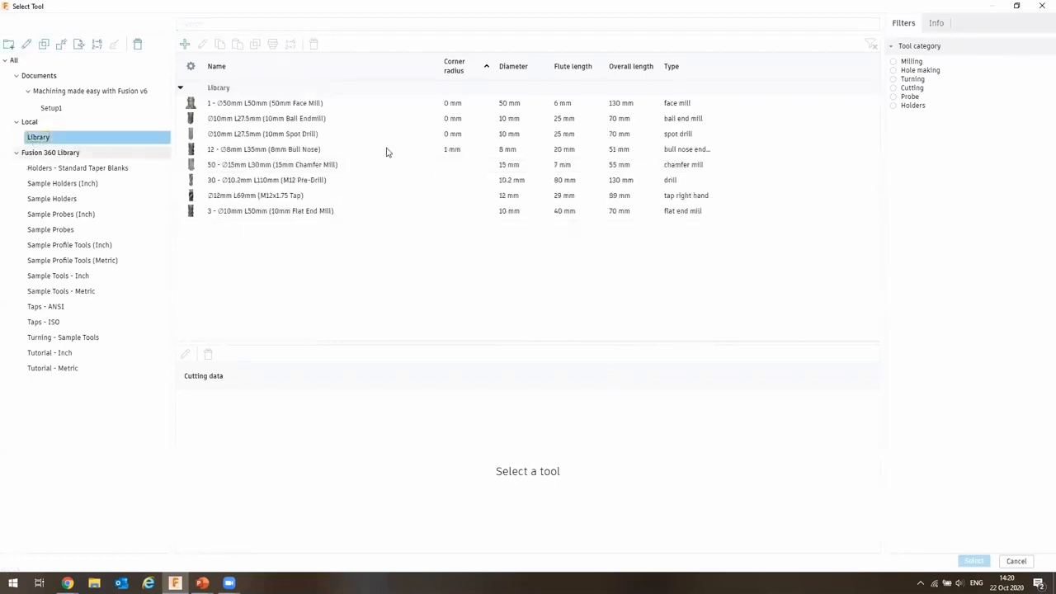
pyautogui.click(293, 211)
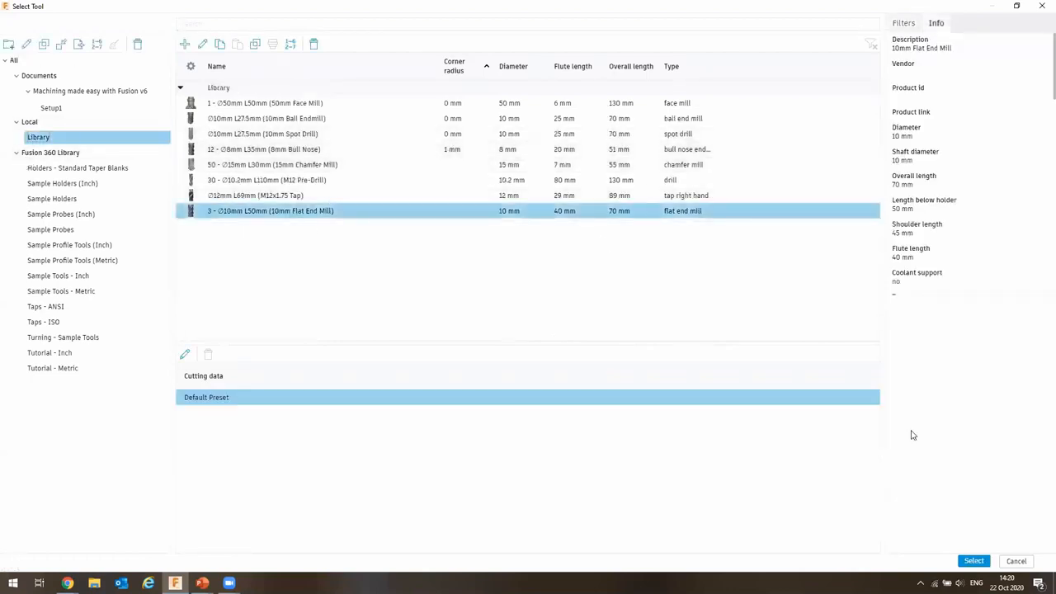
pyautogui.click(974, 561)
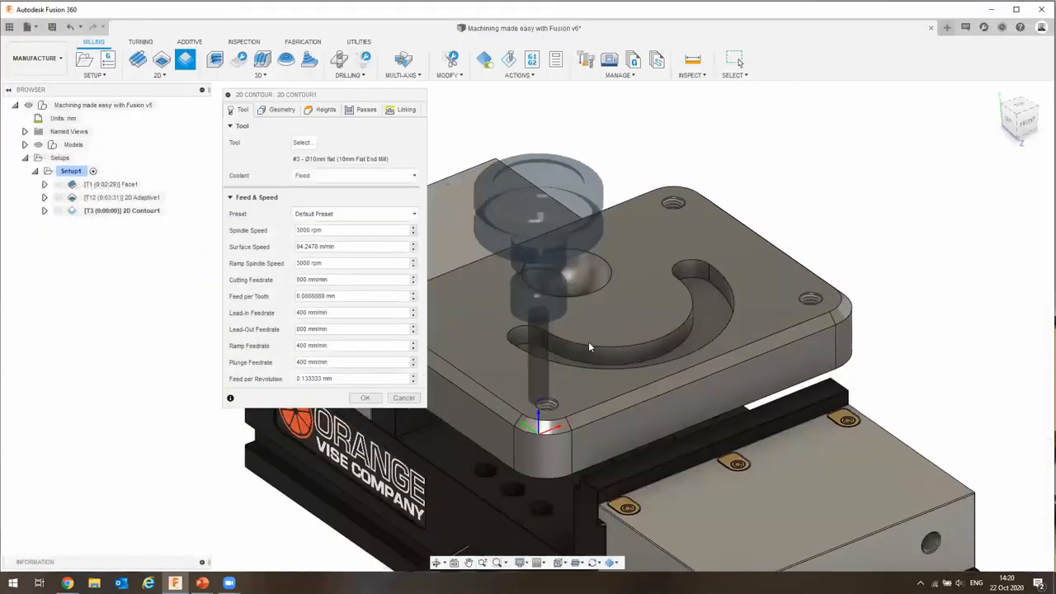
# Check the 2D Contour's selected chain, generate the toolpath and view it in the curved pocket.
pyautogui.click(281, 110)
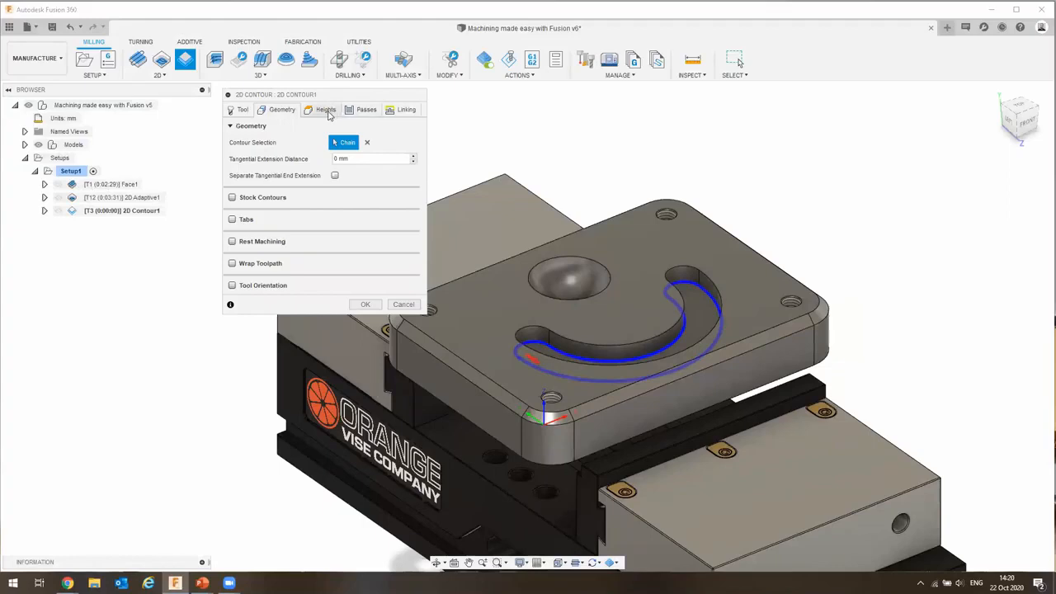
pyautogui.click(365, 305)
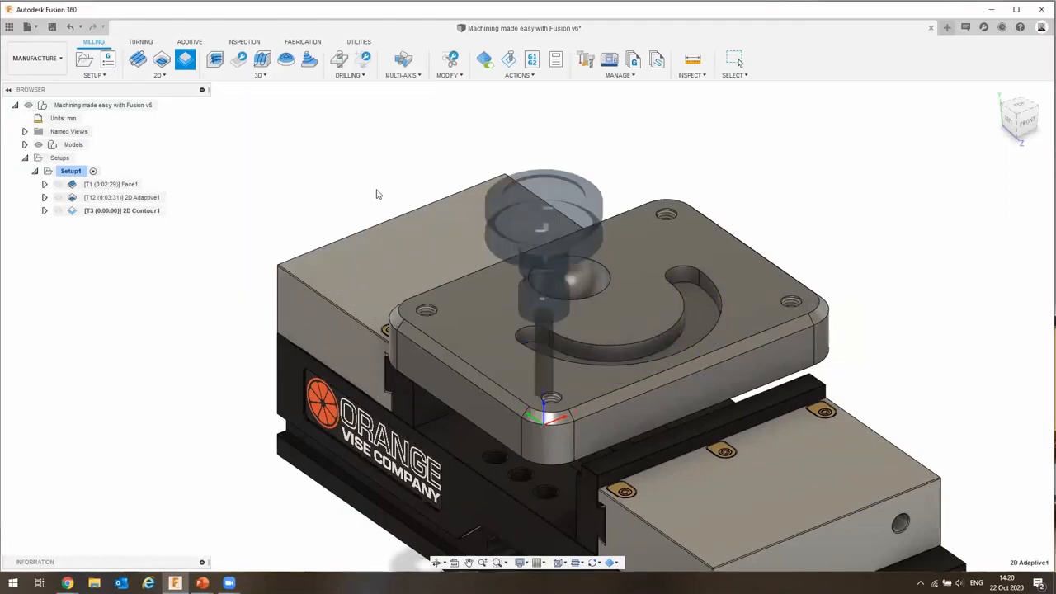
pyautogui.scroll(5, 668, 313)
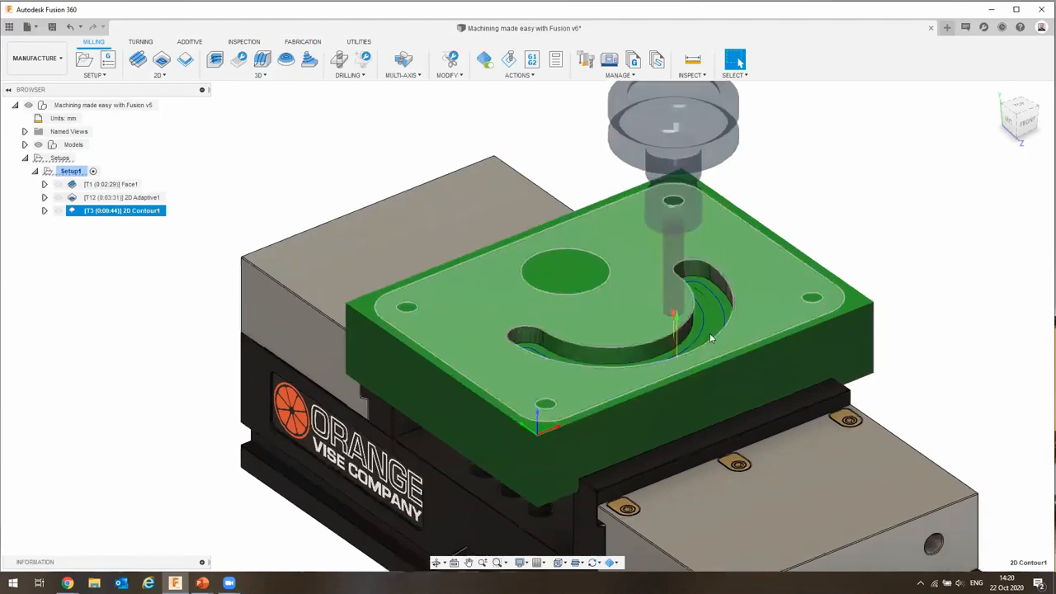
# Examine the 2D Contour toolpath along the curved pocket's floor from several distances and angles.
pyautogui.scroll(5, 676, 273)
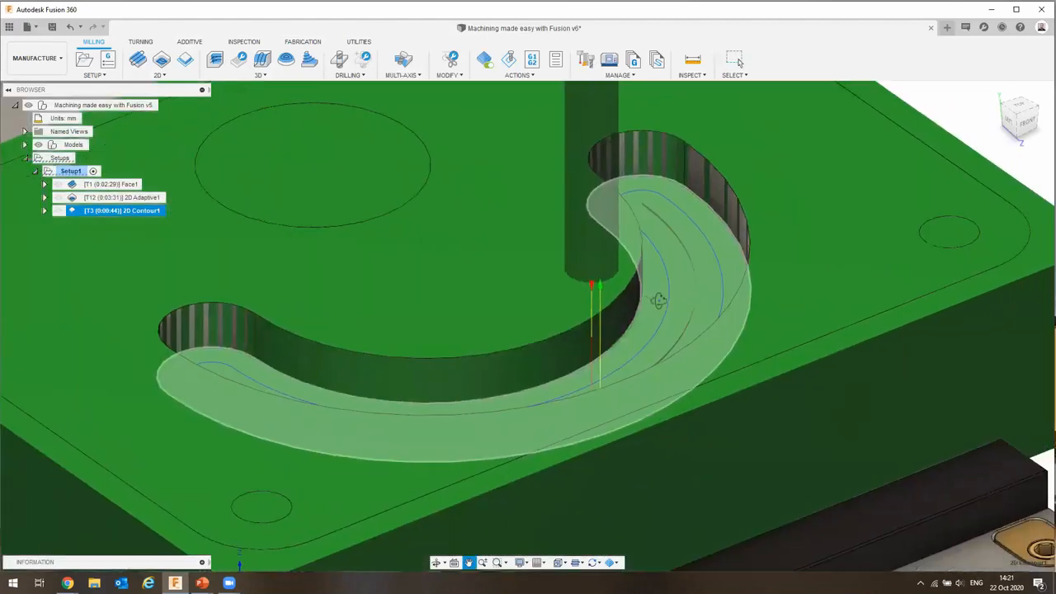
pyautogui.scroll(-2, 686, 303)
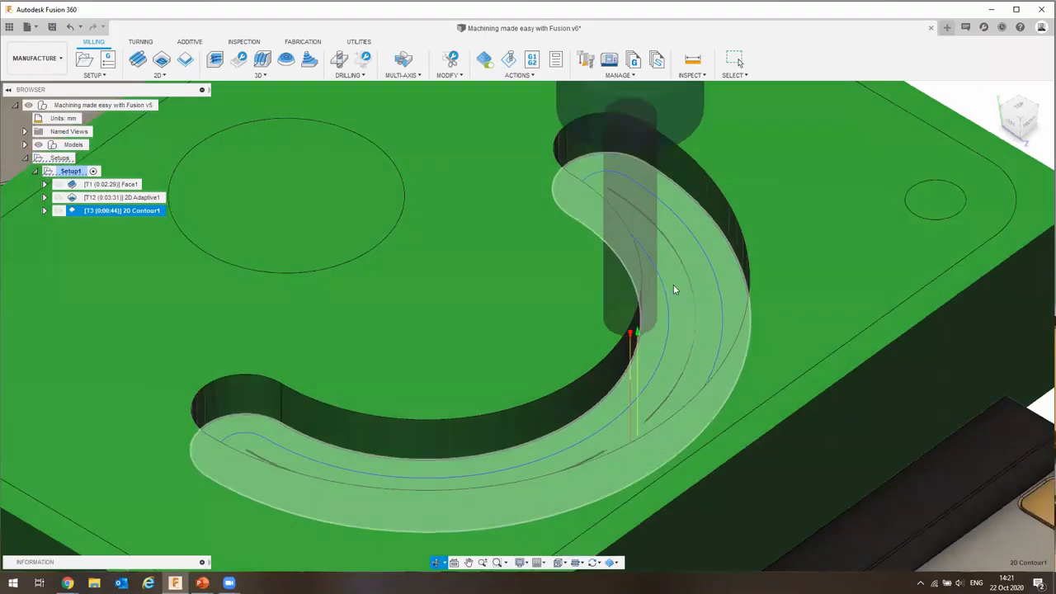
pyautogui.scroll(-4, 673, 288)
pyautogui.keyDown('shift'); pyautogui.moveTo(703, 297); pyautogui.dragTo(739, 360, button='middle'); pyautogui.keyUp('shift')
pyautogui.scroll(3, 731, 368)
pyautogui.scroll(2, 722, 429)
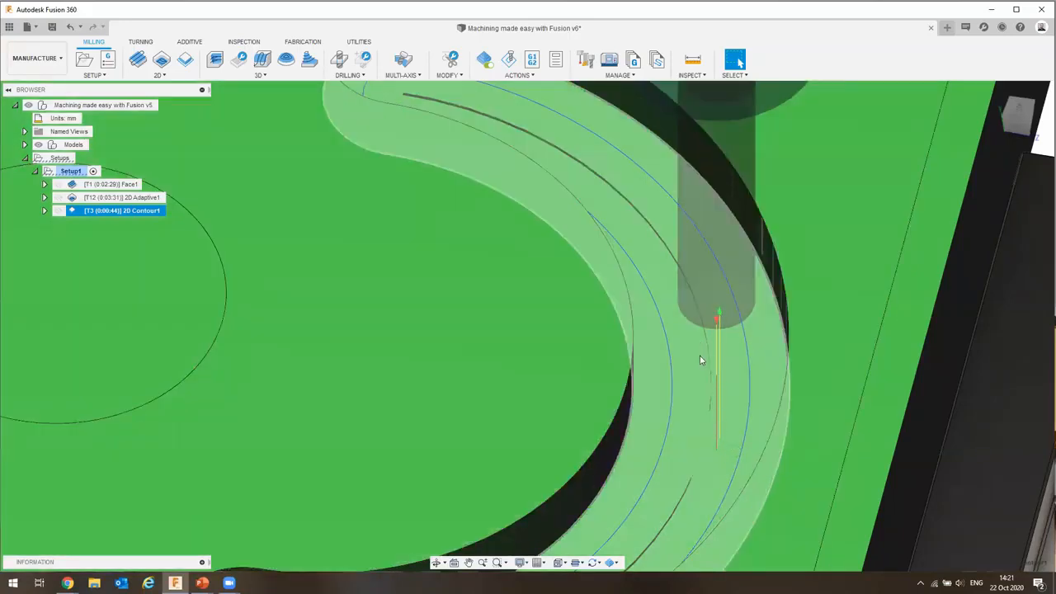
pyautogui.scroll(-8, 700, 360)
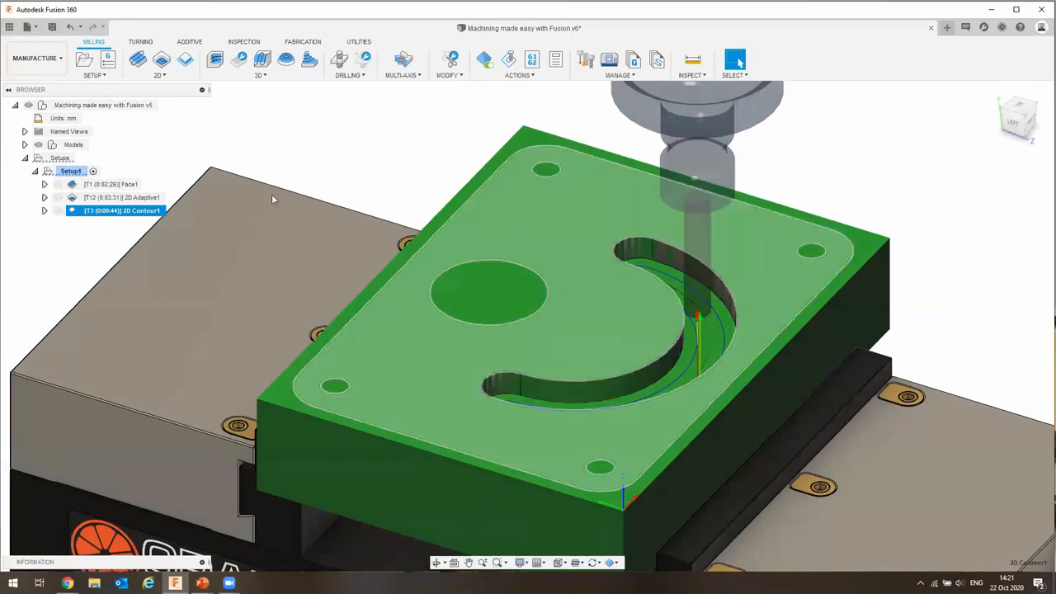
# Enable multiple finishing passes on the pocket's 2D Contour with 2 passes and a smaller stepover, and regenerate the toolpath.
pyautogui.rightClick(134, 216)
pyautogui.click(150, 222)
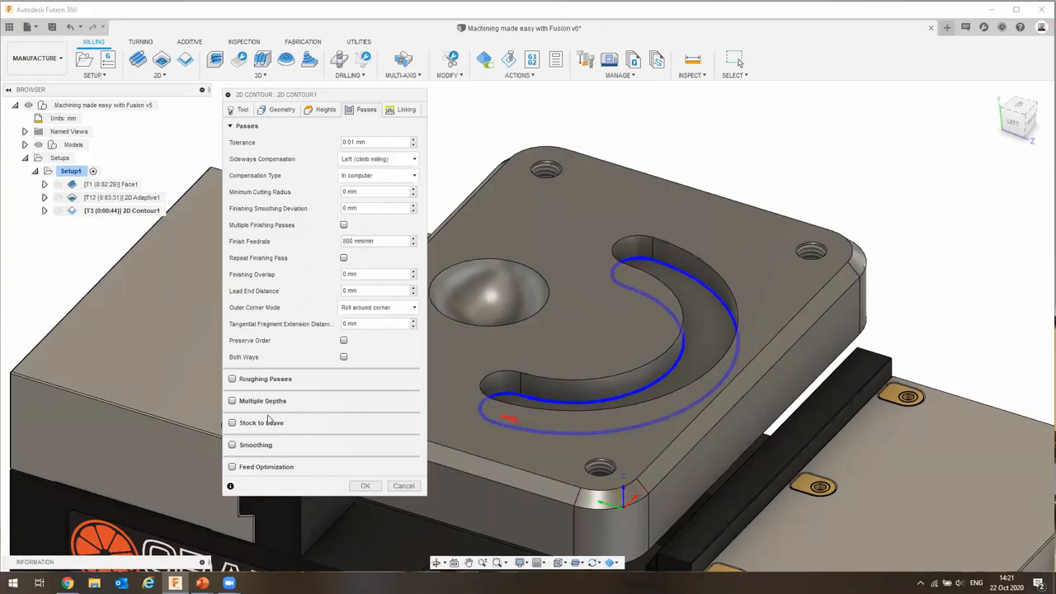
pyautogui.click(344, 225)
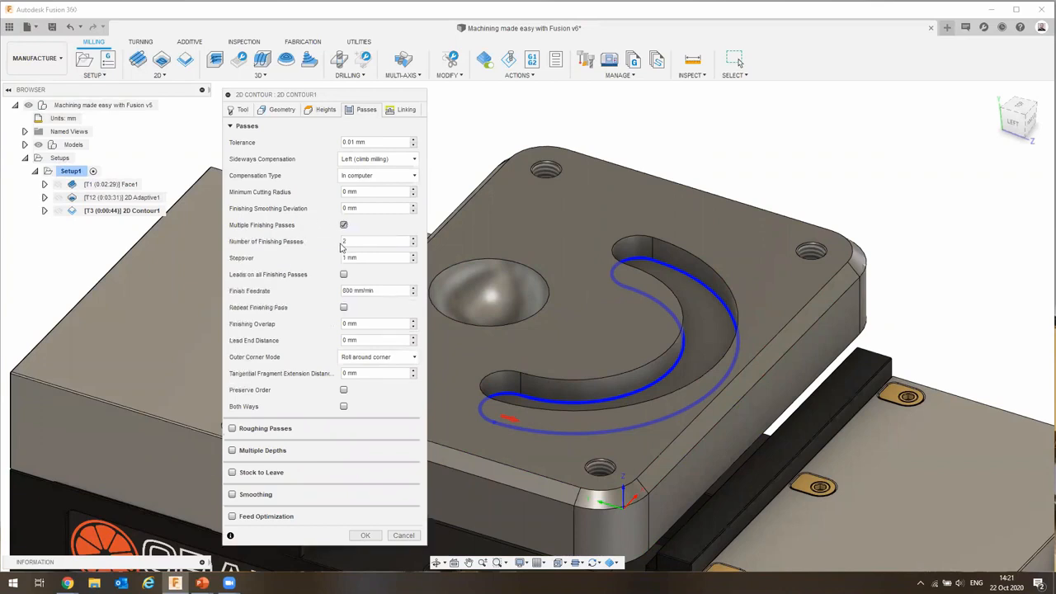
pyautogui.moveTo(370, 258); pyautogui.dragTo(281, 270)
pyautogui.write('0')
pyautogui.click(343, 242)
pyautogui.click(365, 535)
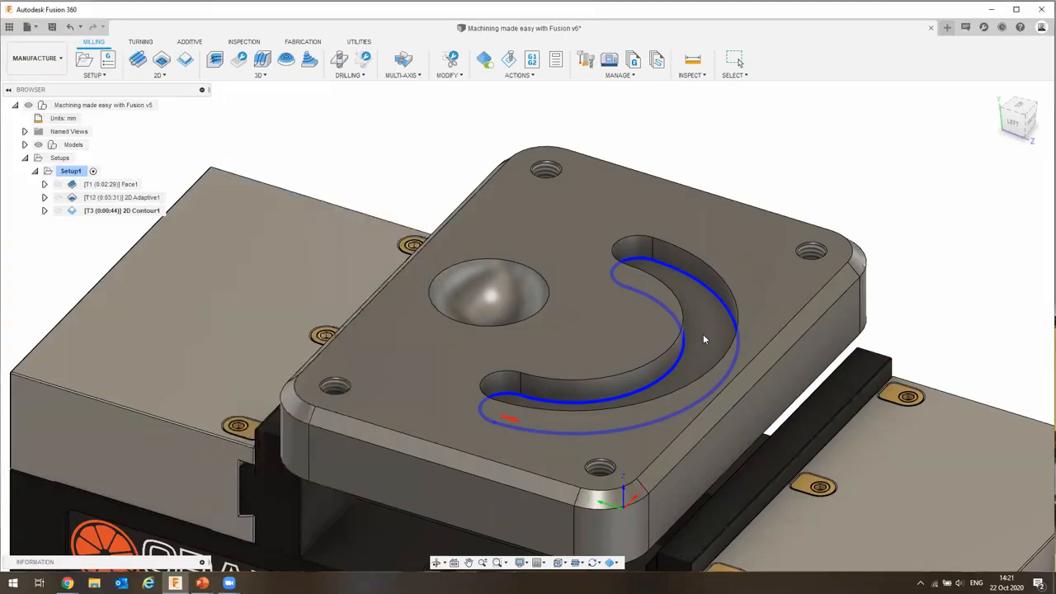
# Examine the regenerated 2D Contour passes in the curved pocket and compare the machined stock with the finished model.
pyautogui.scroll(4, 687, 325)
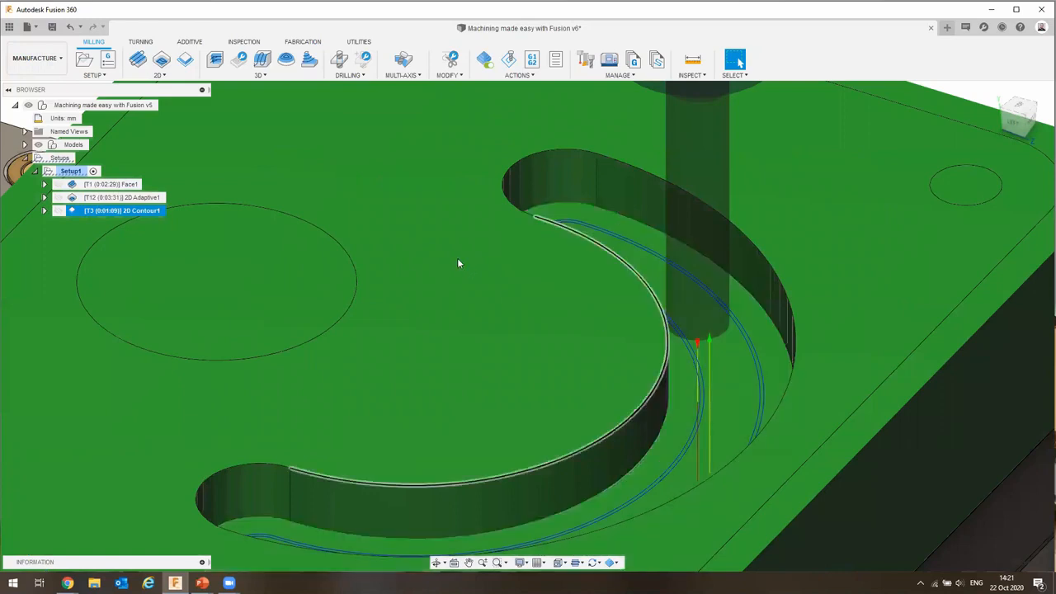
pyautogui.scroll(-1, 337, 307)
pyautogui.scroll(-5, 462, 321)
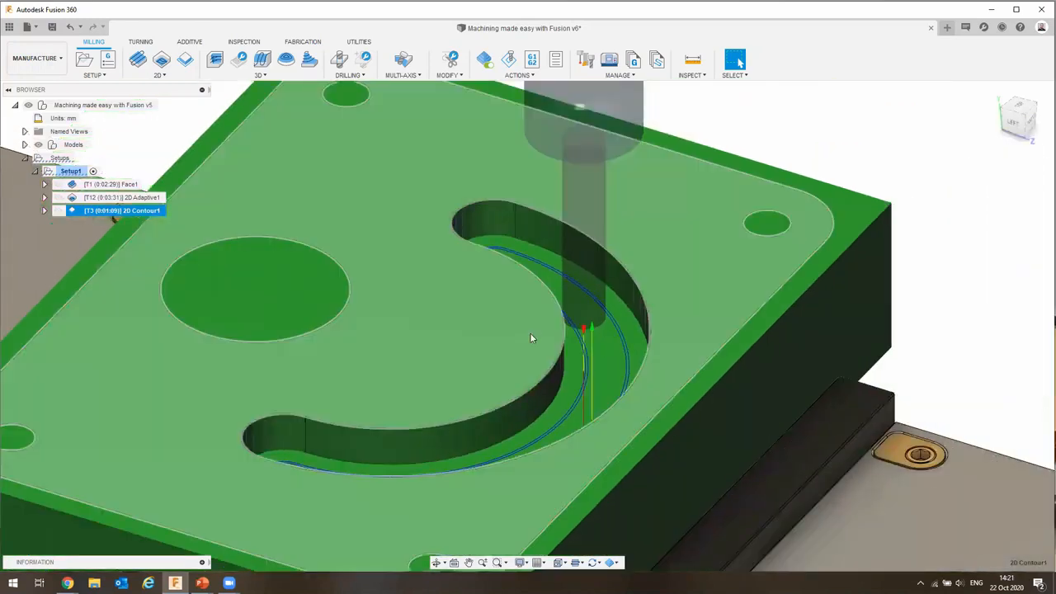
pyautogui.scroll(-4, 532, 304)
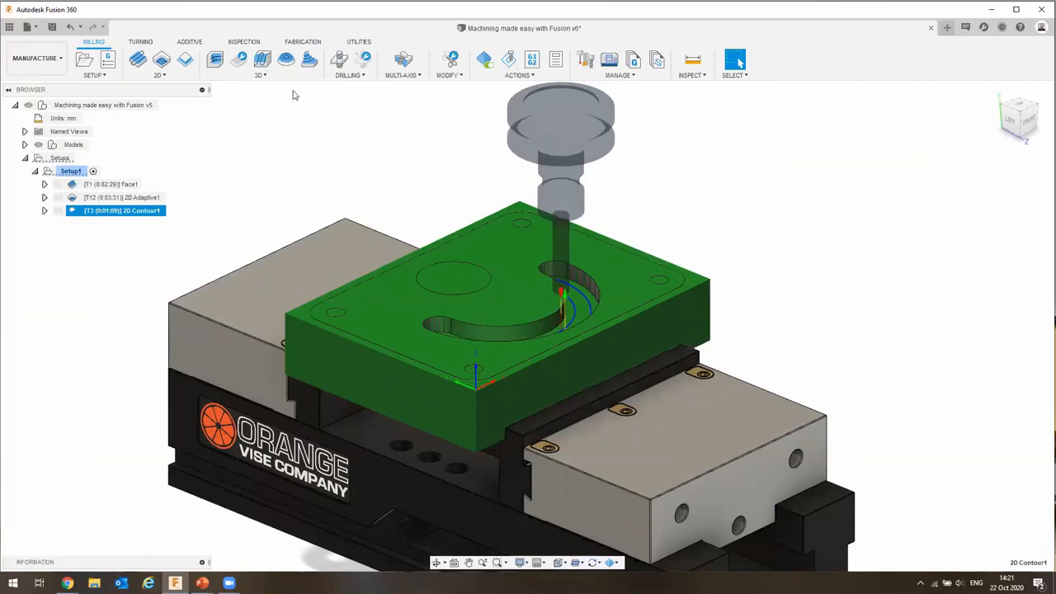
pyautogui.click(290, 163)
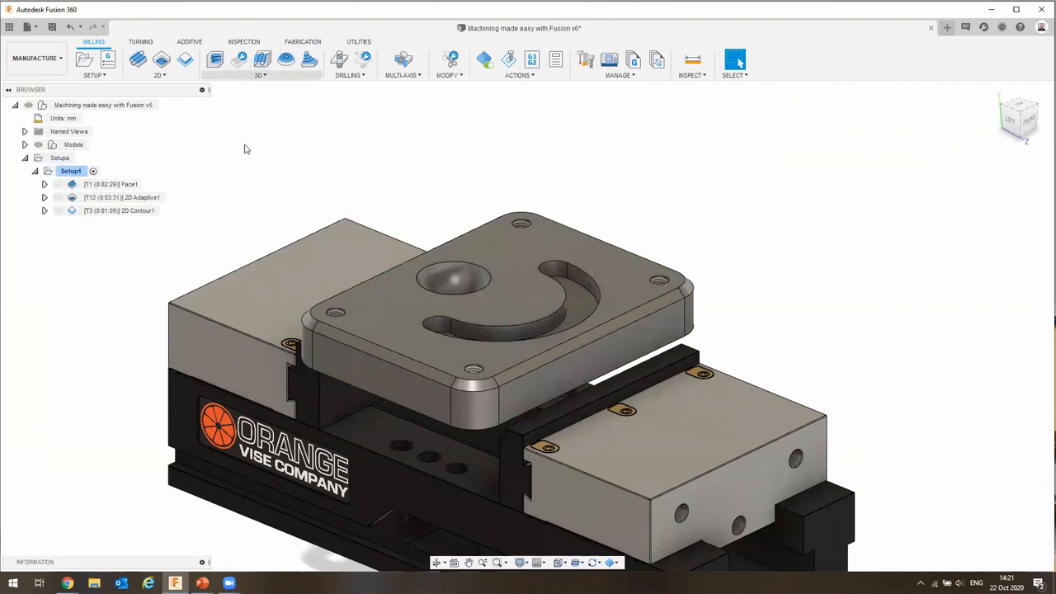
pyautogui.click(95, 211)
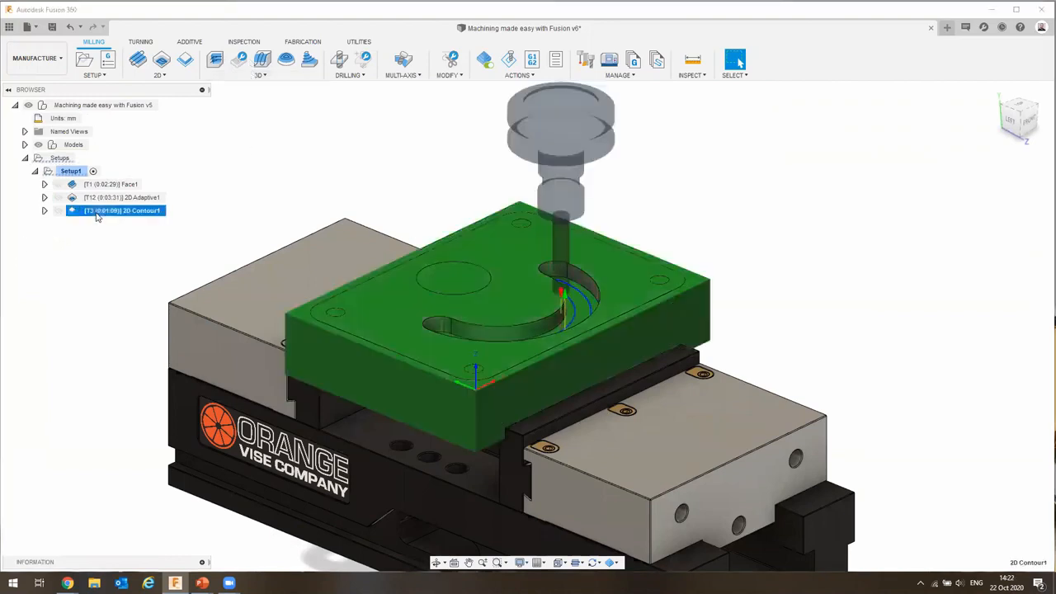
pyautogui.click(205, 195)
pyautogui.click(88, 211)
pyautogui.click(306, 188)
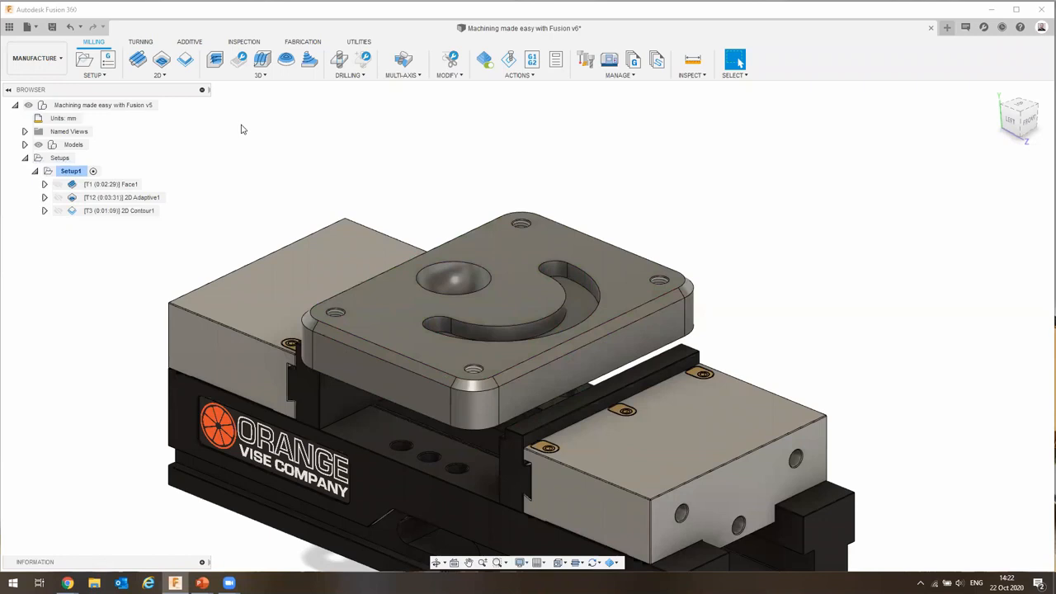
# Create a 2D Contour operation around the plate's outer edge at the base of the chamfer, and check its toolpath at a corner.
pyautogui.click(185, 60)
pyautogui.moveTo(653, 401); pyautogui.dragTo(858, 399, button='middle')
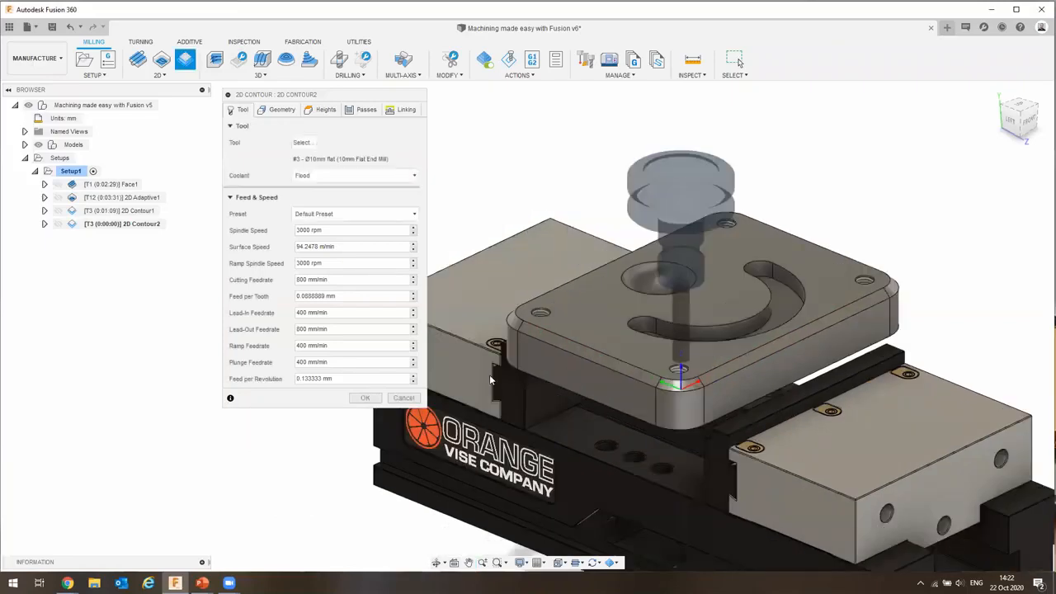
pyautogui.click(542, 342)
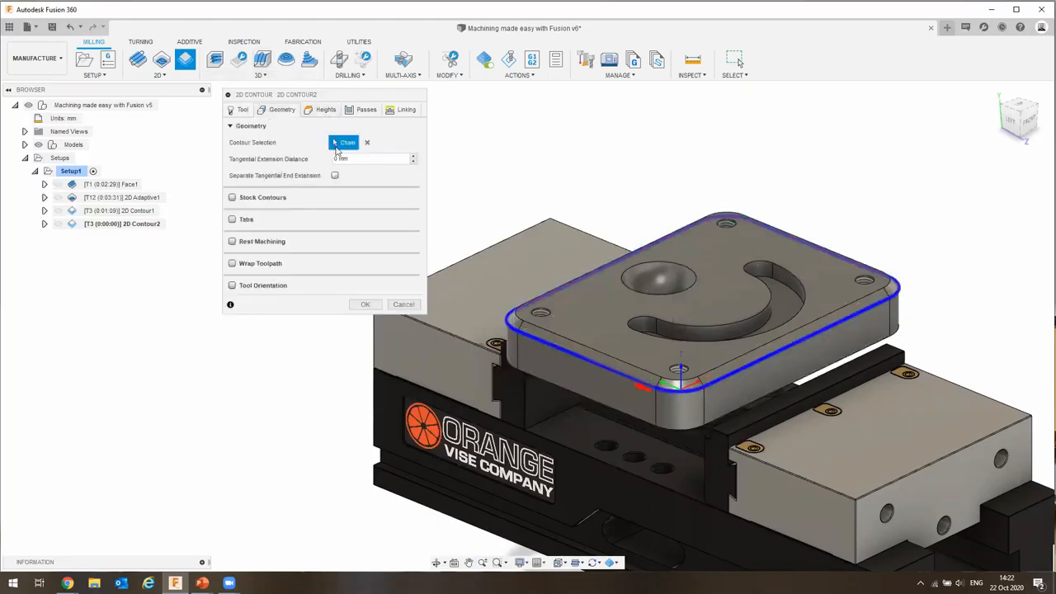
pyautogui.click(365, 304)
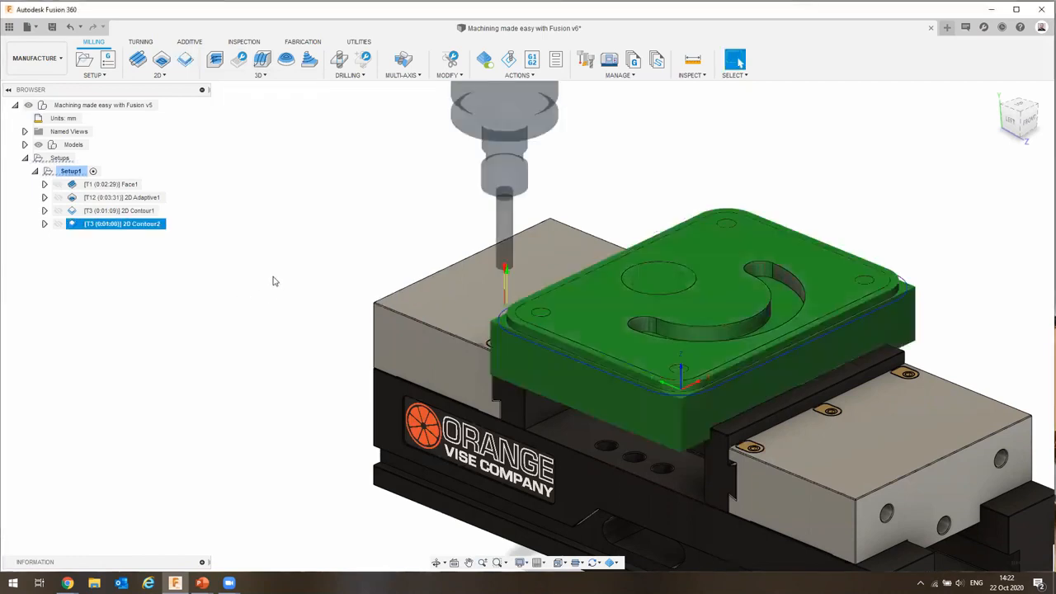
pyautogui.scroll(5, 505, 323)
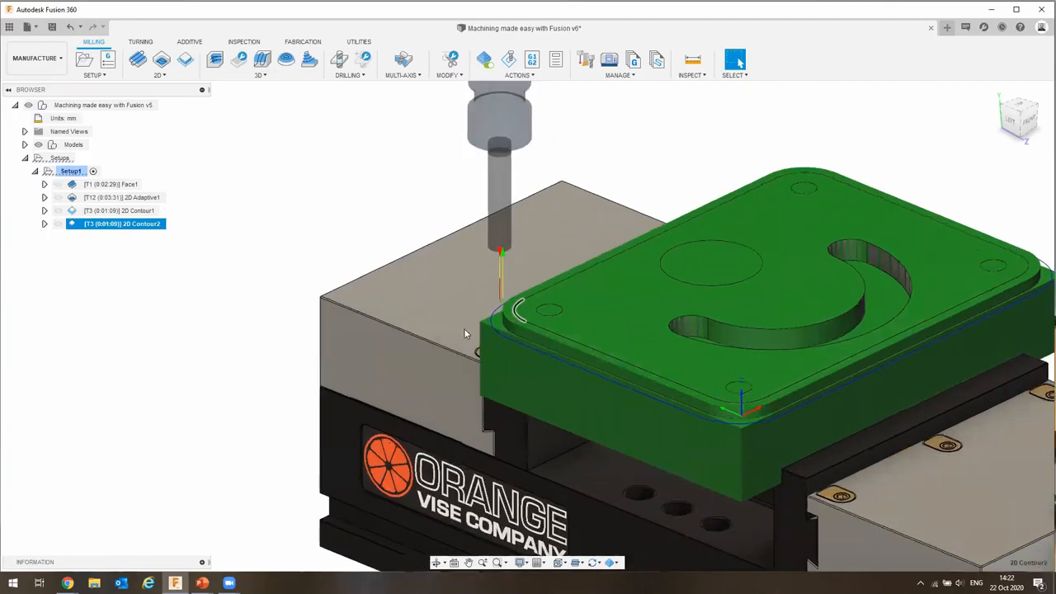
pyautogui.scroll(1, 467, 315)
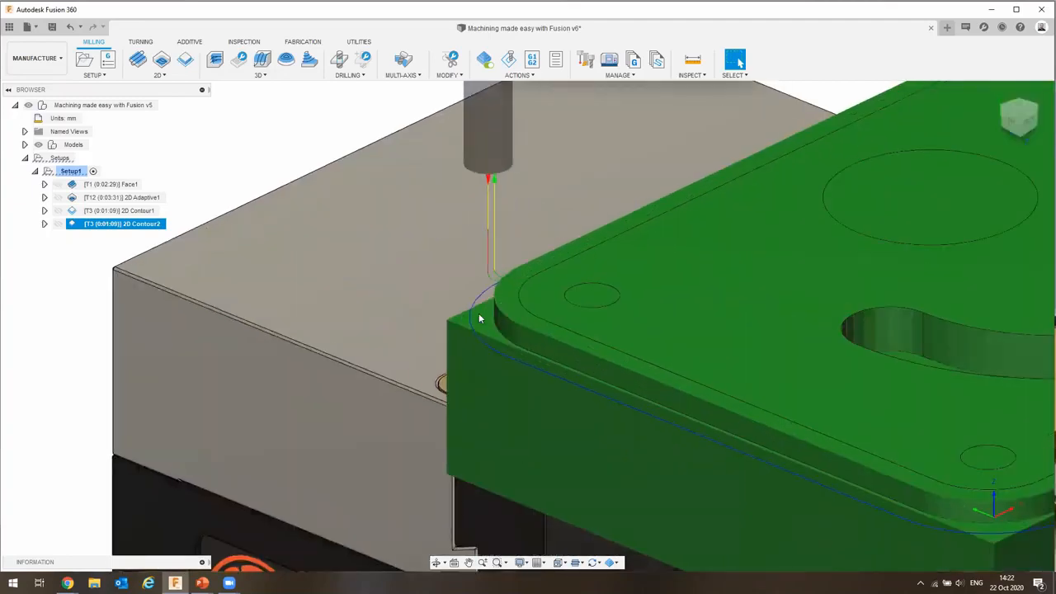
pyautogui.click(255, 177)
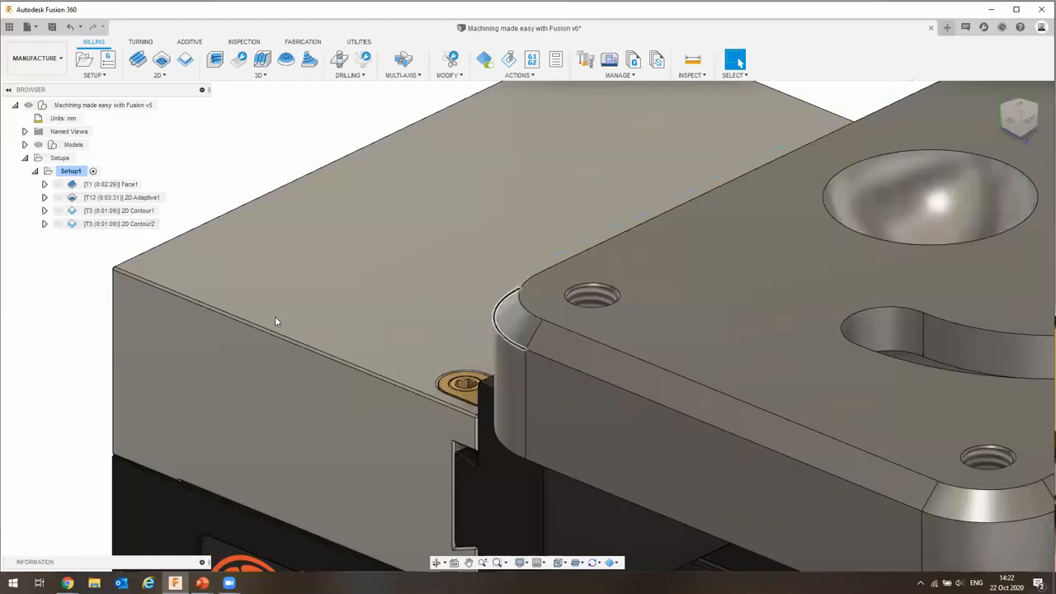
# Reopen the outer-edge 2D Contour operation for editing and review its tool, geometry and height settings.
pyautogui.rightClick(96, 224)
pyautogui.click(124, 234)
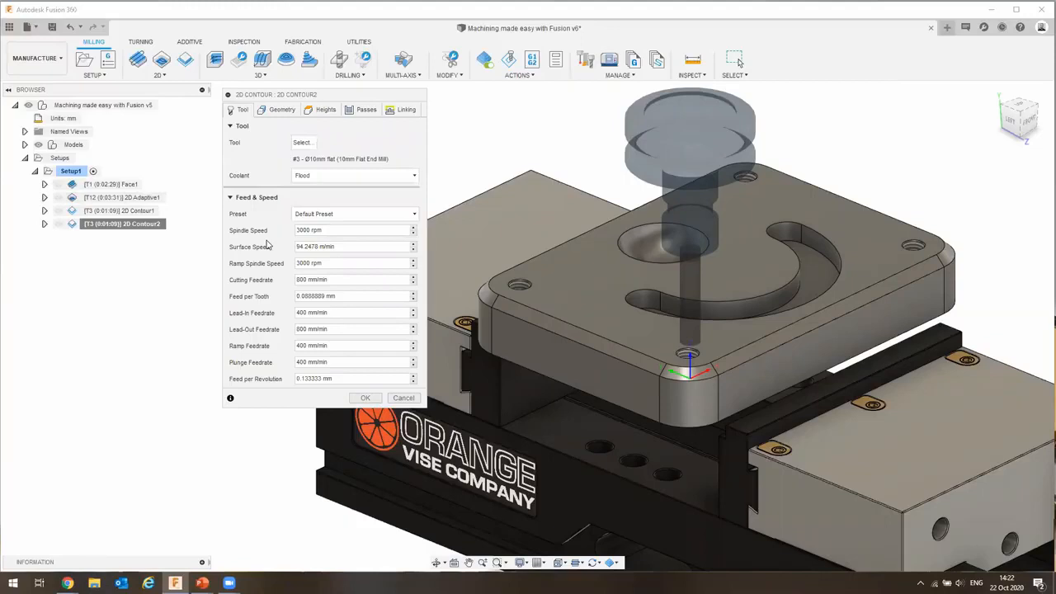
pyautogui.click(279, 110)
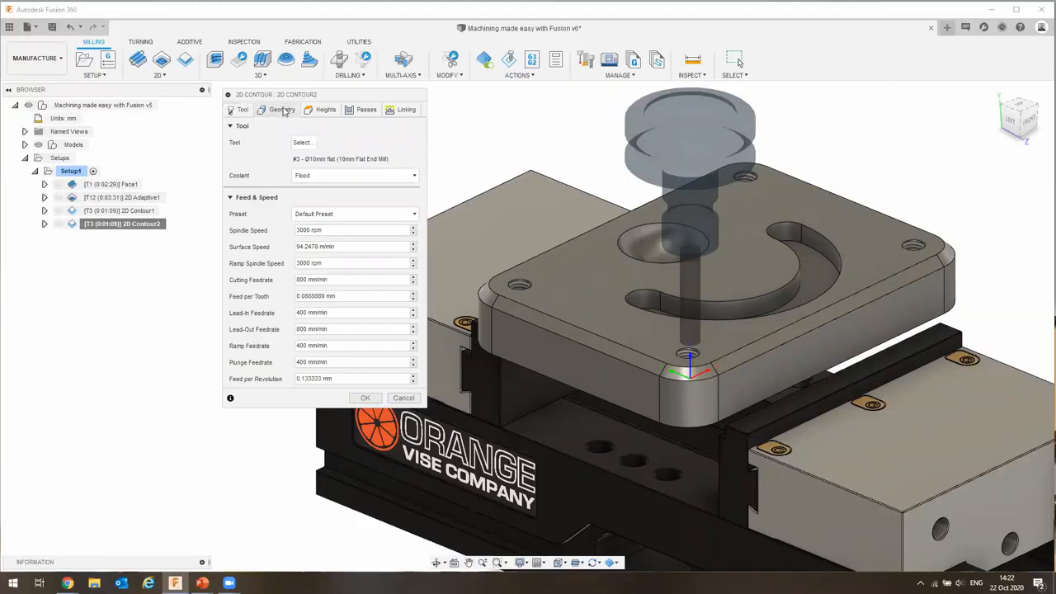
pyautogui.click(329, 110)
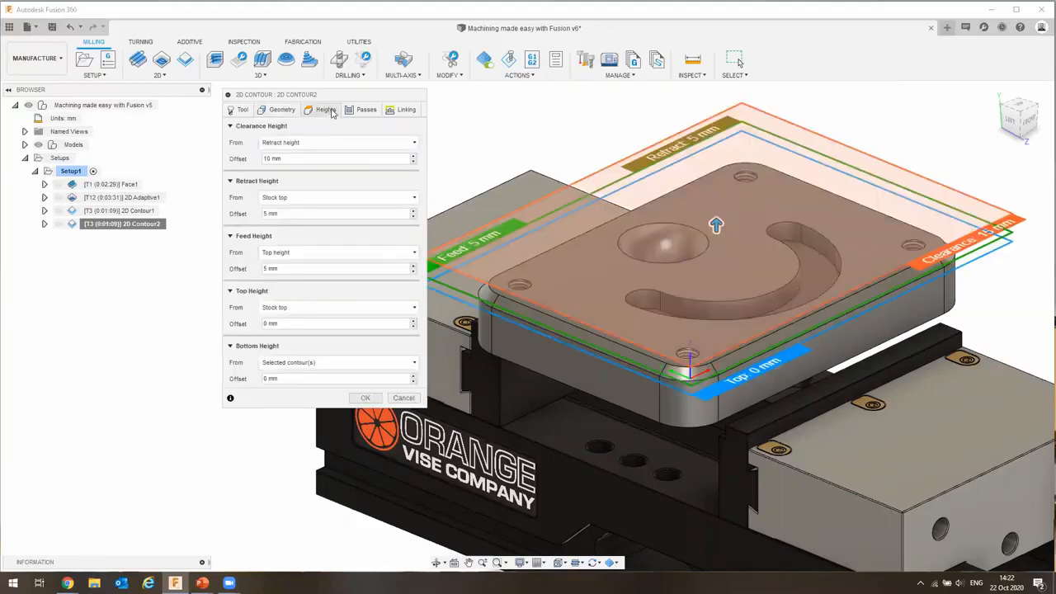
pyautogui.click(241, 110)
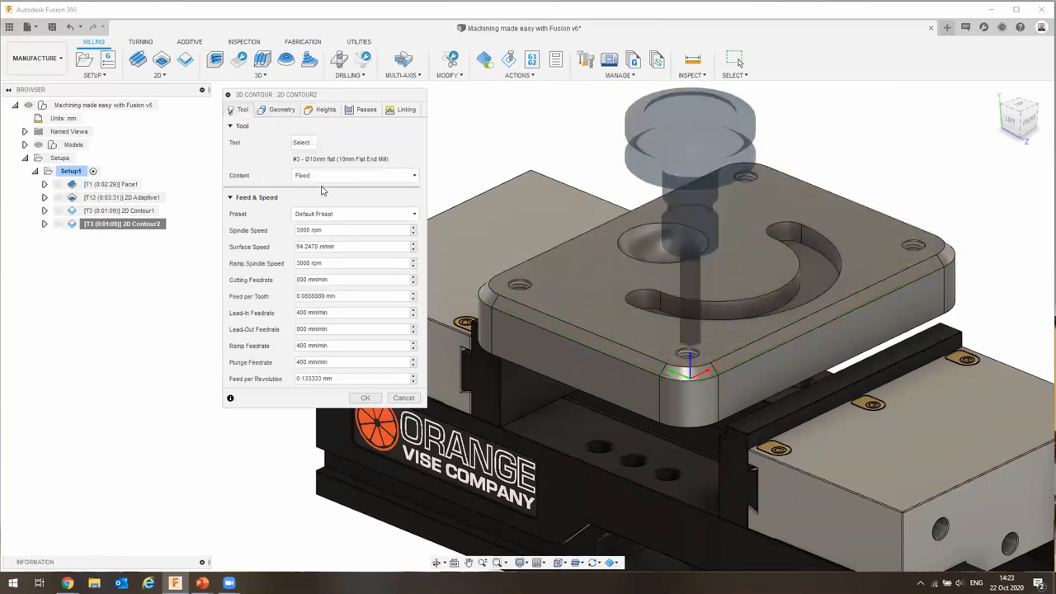
pyautogui.click(280, 110)
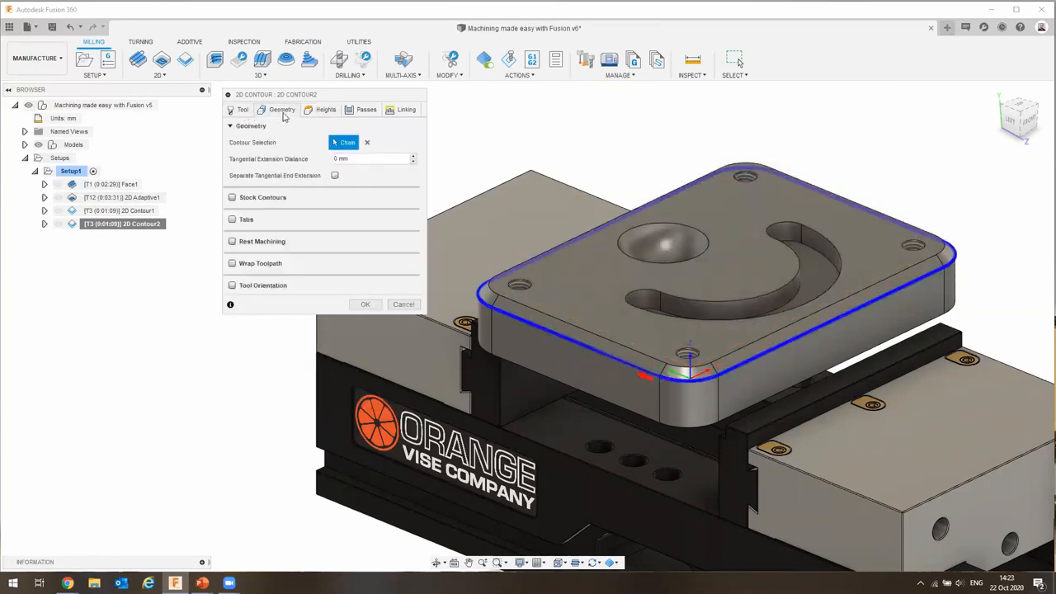
# Set the outer contour's bottom height to Stock bottom with a -2 mm offset, after trying Stock top as its reference.
pyautogui.click(322, 109)
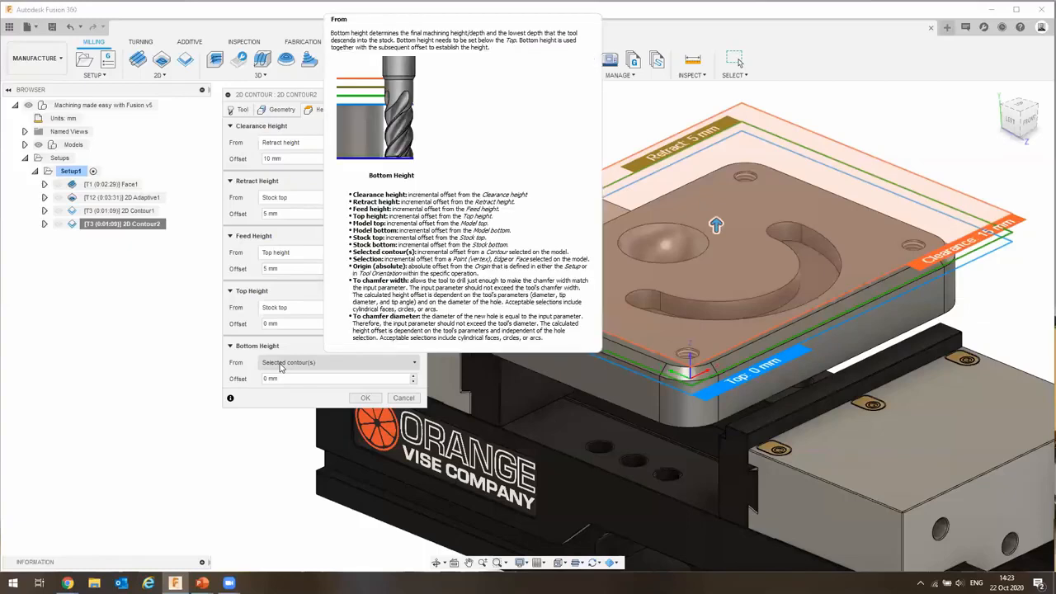
pyautogui.click(291, 368)
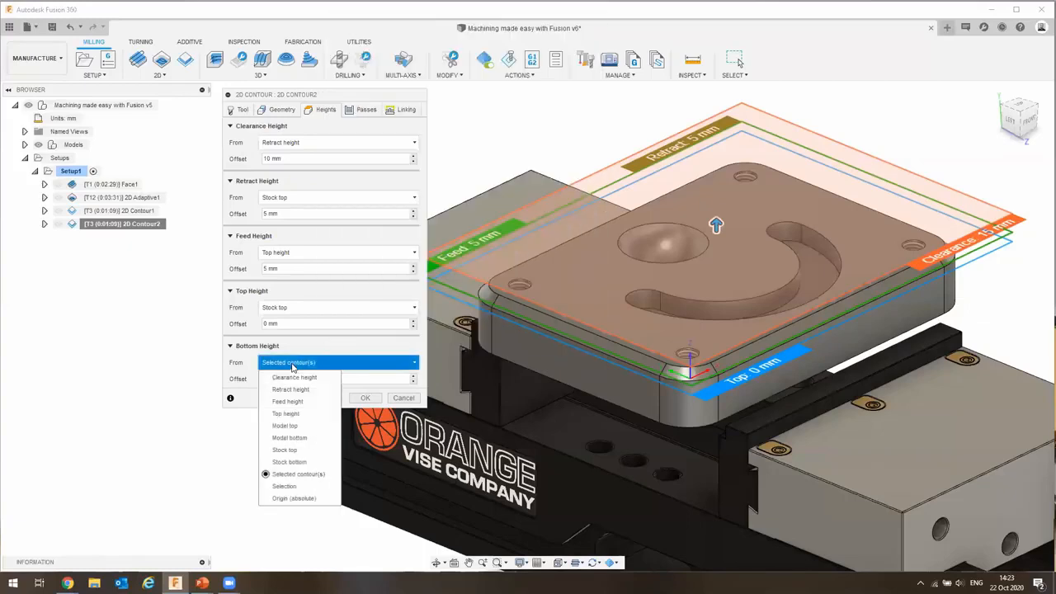
pyautogui.click(284, 451)
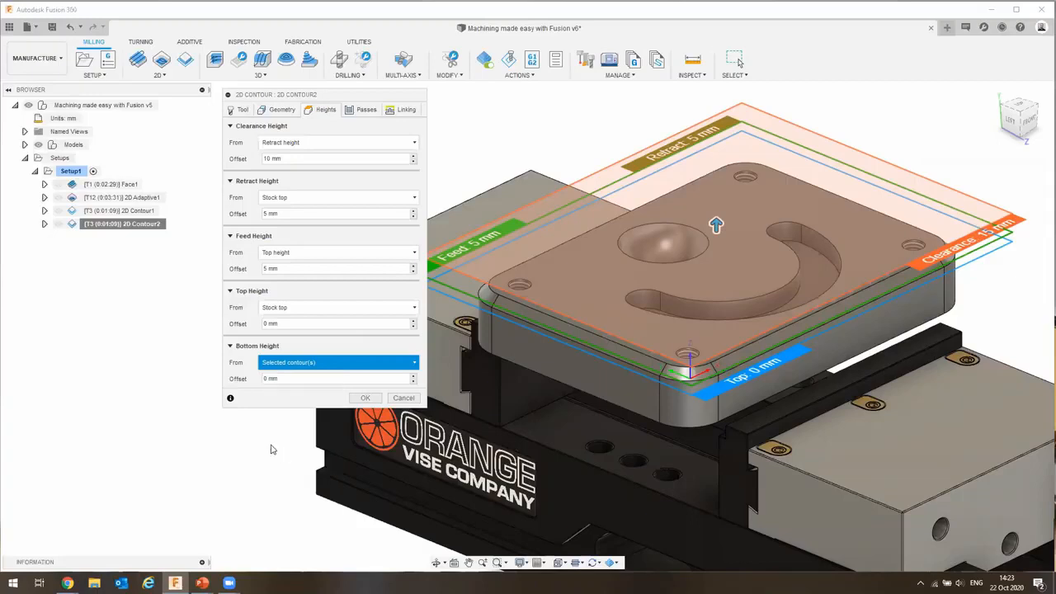
pyautogui.click(284, 378)
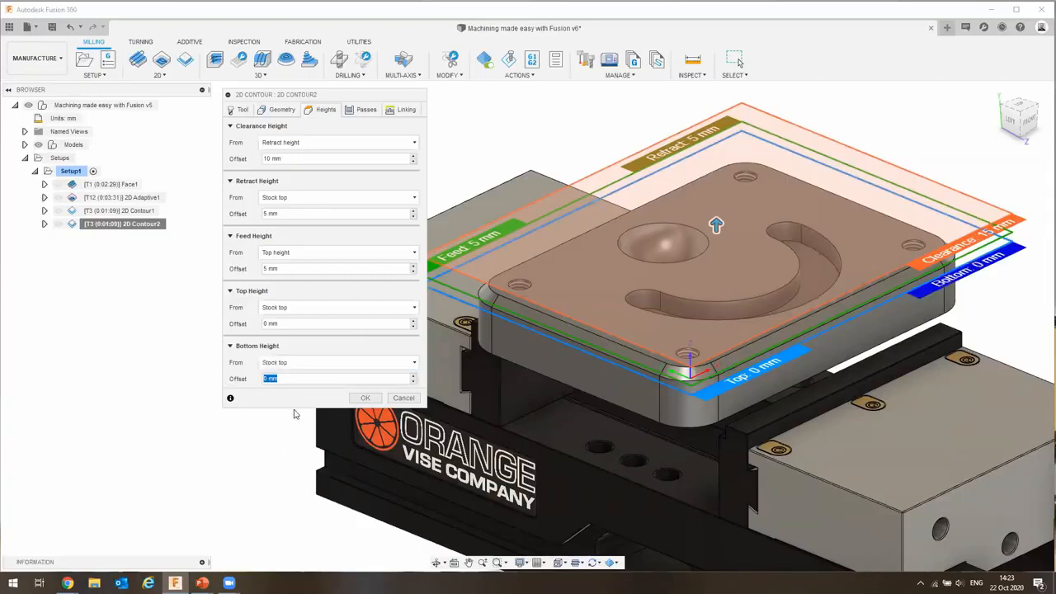
pyautogui.write('-2')
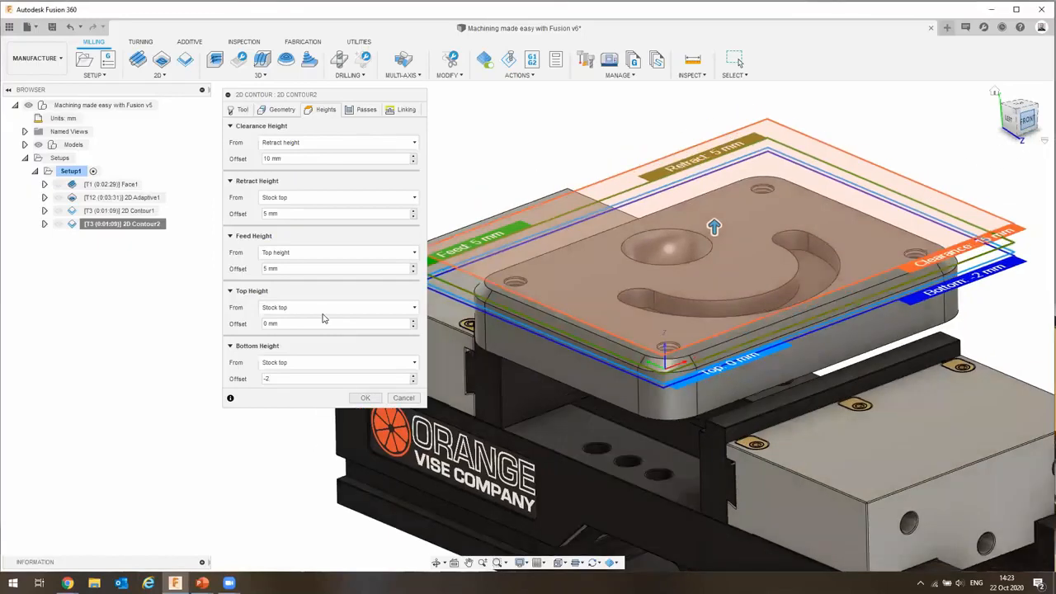
pyautogui.click(309, 362)
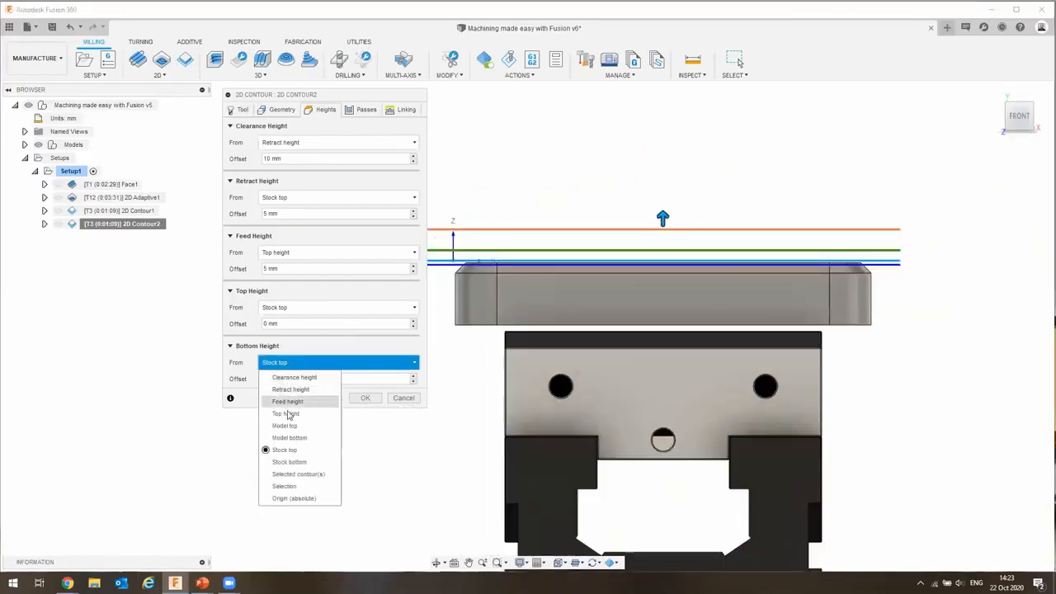
pyautogui.click(289, 462)
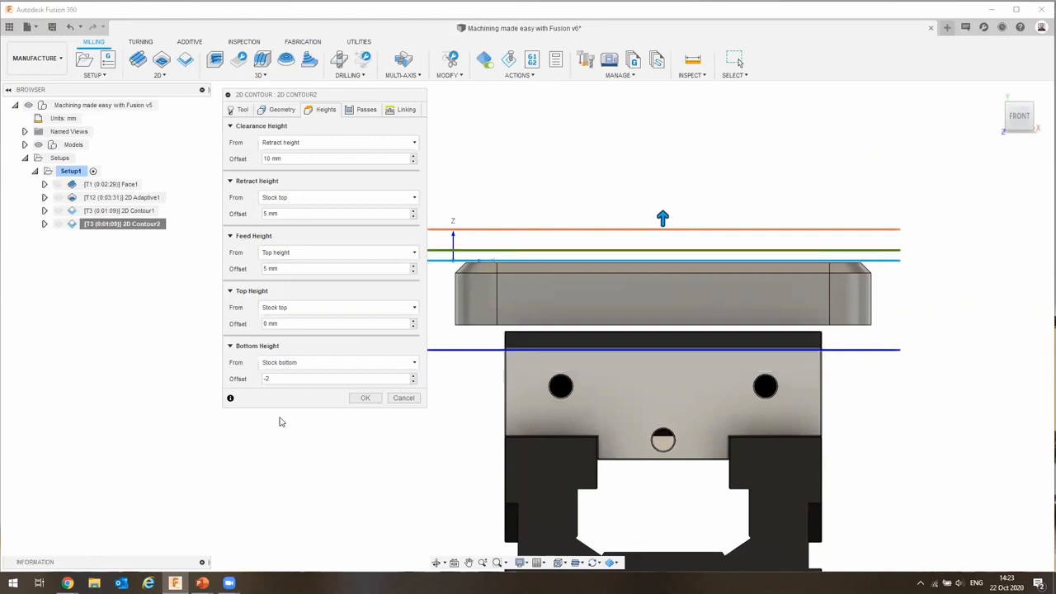
# Enable roughing passes on the outer contour with 2 stepovers and a 1.5 mm maximum stepover, regenerate it and view the toolpath.
pyautogui.click(364, 110)
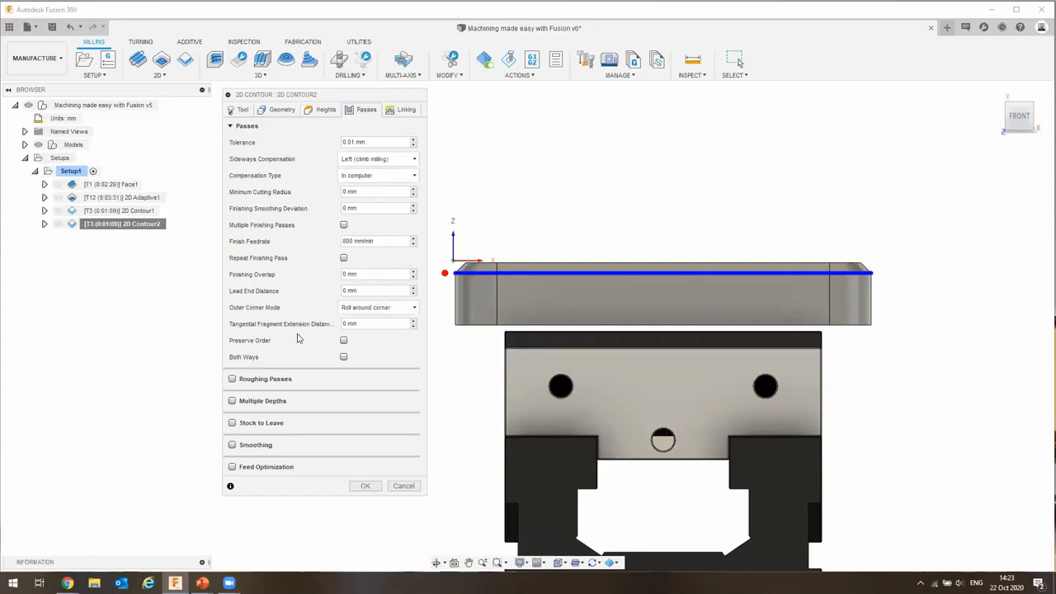
pyautogui.click(231, 379)
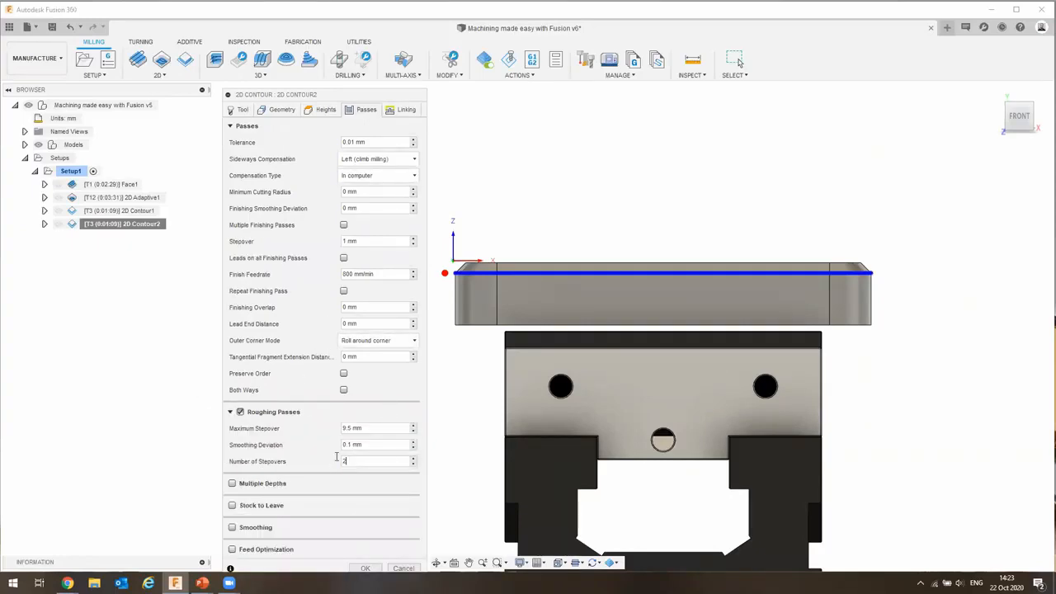
pyautogui.moveTo(377, 430); pyautogui.dragTo(215, 433)
pyautogui.write('1.5')
pyautogui.click(366, 568)
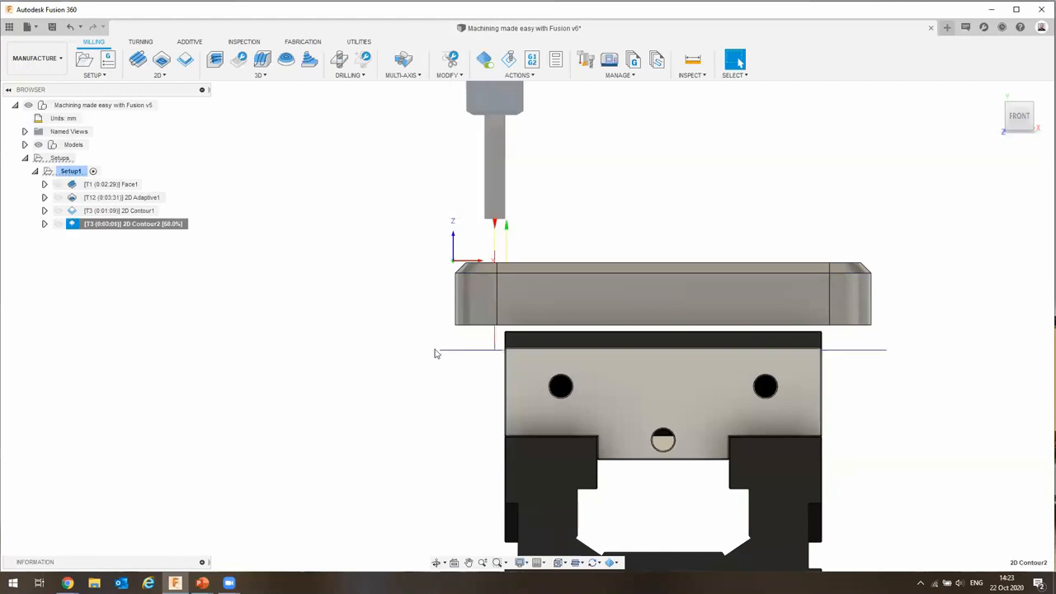
pyautogui.keyDown('shift'); pyautogui.moveTo(507, 335); pyautogui.dragTo(541, 356, button='middle'); pyautogui.keyUp('shift')
pyautogui.keyDown('shift'); pyautogui.moveTo(347, 342); pyautogui.dragTo(403, 382, button='middle'); pyautogui.keyUp('shift')
pyautogui.scroll(8, 366, 355)
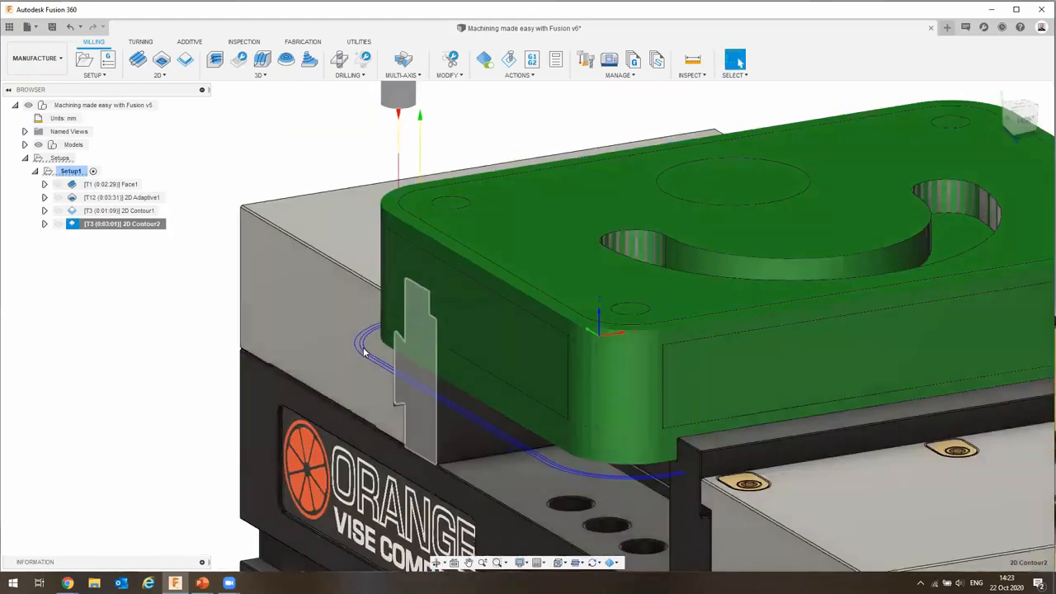
# Simulate the whole setup and skip ahead past the Face and 2D Adaptive operations to the pocket contour.
pyautogui.scroll(3, 337, 330)
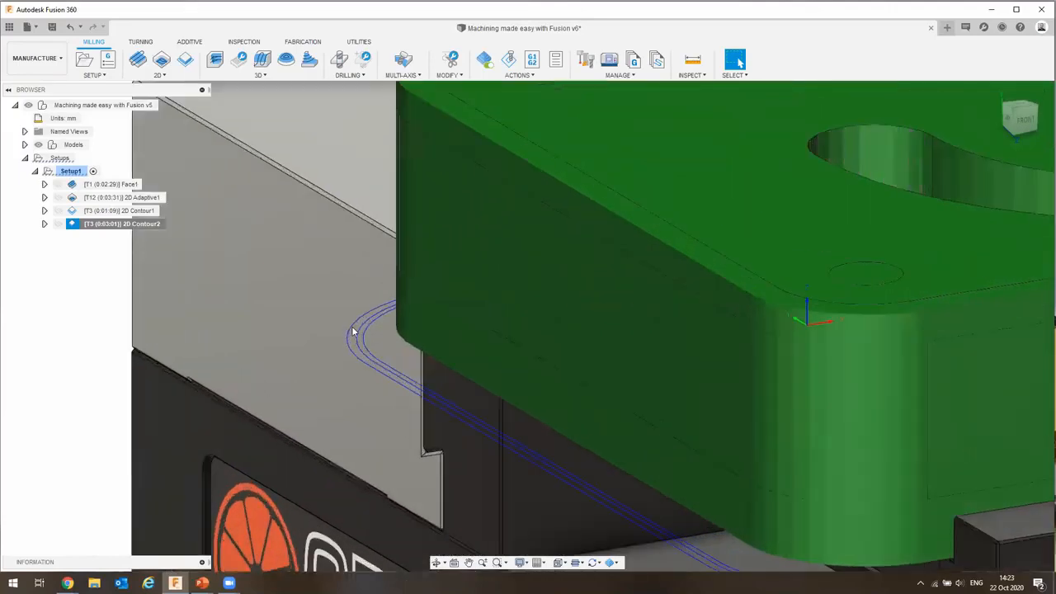
pyautogui.scroll(-10, 375, 364)
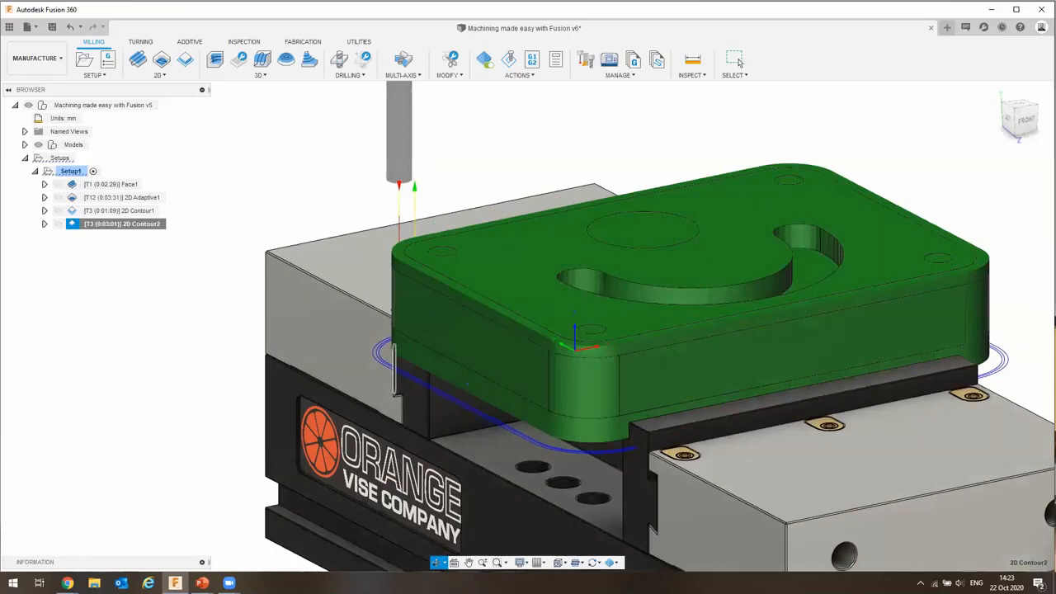
pyautogui.keyDown('shift'); pyautogui.moveTo(375, 365); pyautogui.dragTo(427, 379, button='middle'); pyautogui.keyUp('shift')
pyautogui.scroll(-8, 439, 368)
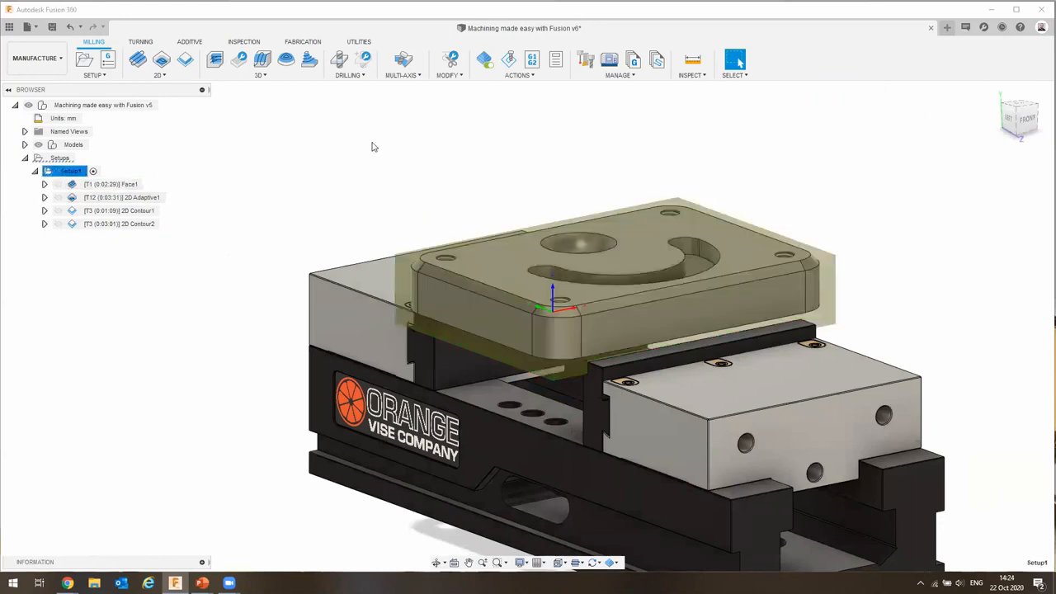
pyautogui.click(505, 65)
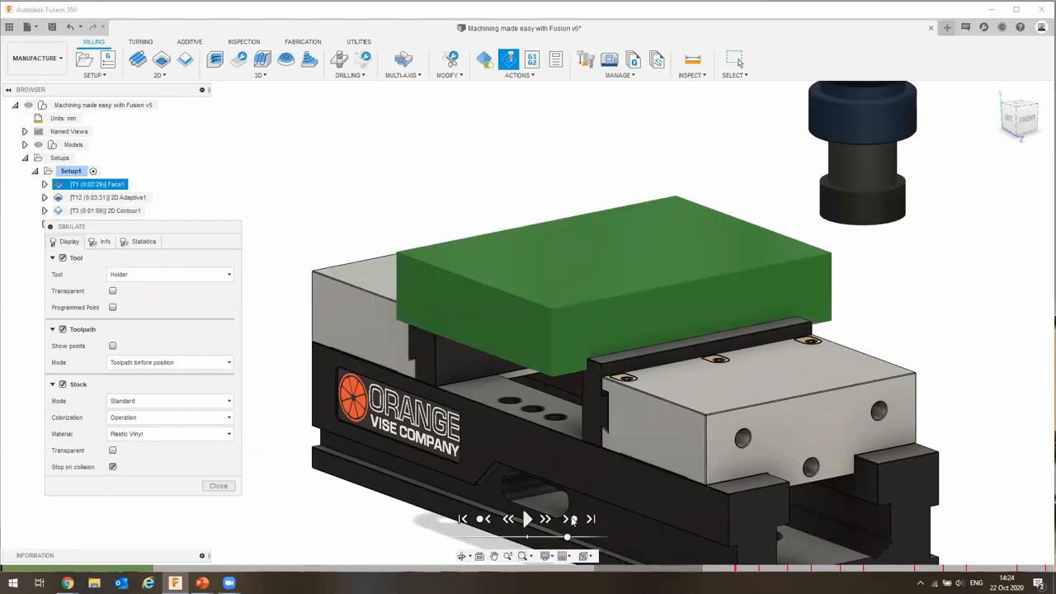
pyautogui.click(571, 519)
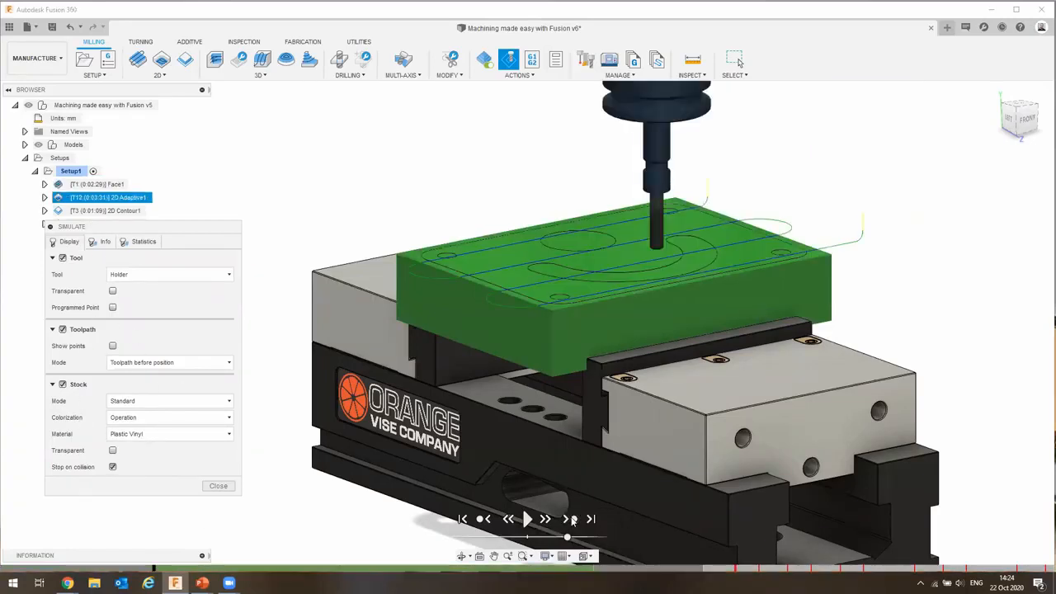
pyautogui.click(571, 519)
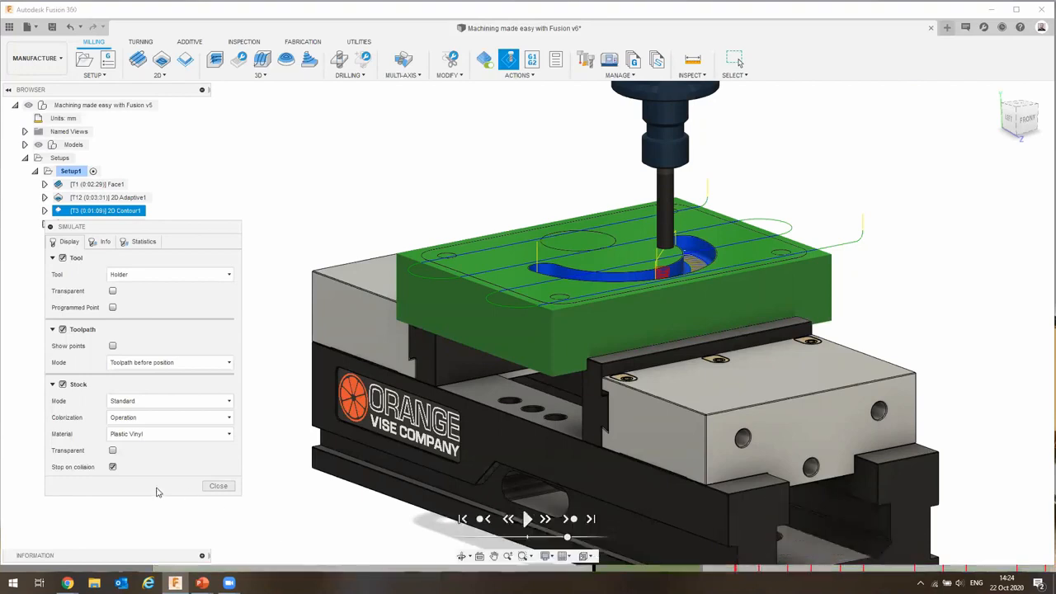
# Play the simulation into the outer contour and inspect from behind where the tool comes close to the vise jaw.
pyautogui.press('ctrl')
pyautogui.press('ctrl')
pyautogui.click(528, 519)
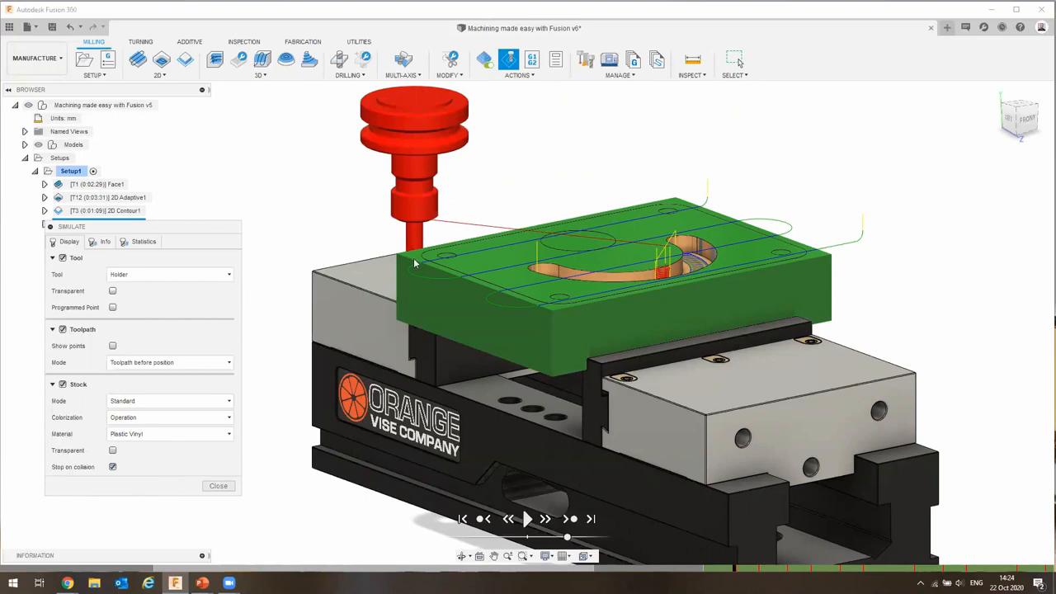
pyautogui.keyDown('shift'); pyautogui.moveTo(353, 314); pyautogui.dragTo(578, 301, button='middle'); pyautogui.keyUp('shift')
pyautogui.scroll(10, 424, 338)
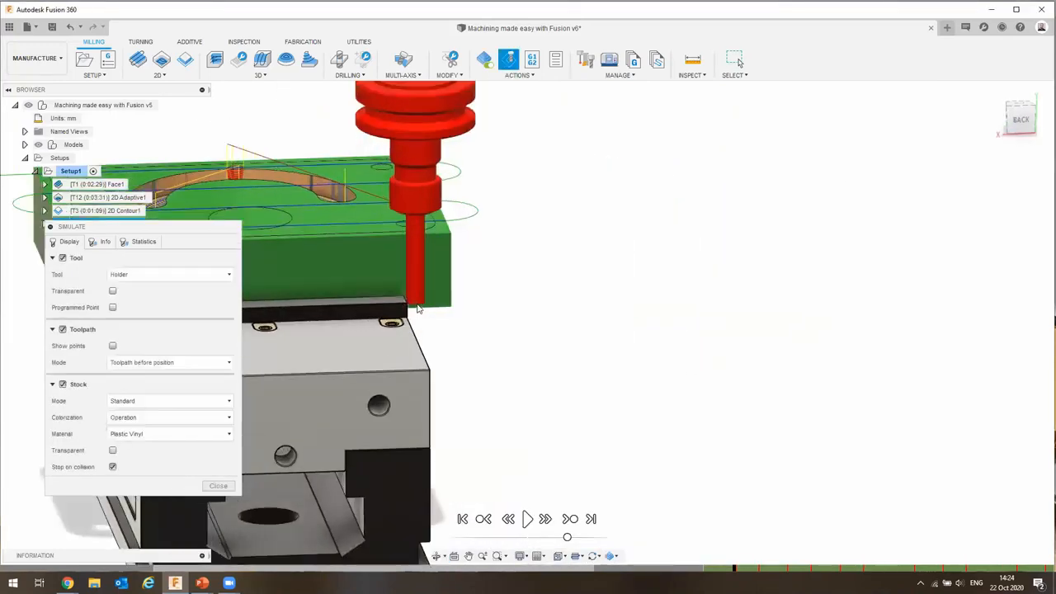
pyautogui.scroll(-7, 424, 337)
pyautogui.keyDown('shift'); pyautogui.moveTo(523, 364); pyautogui.dragTo(386, 376, button='middle'); pyautogui.keyUp('shift')
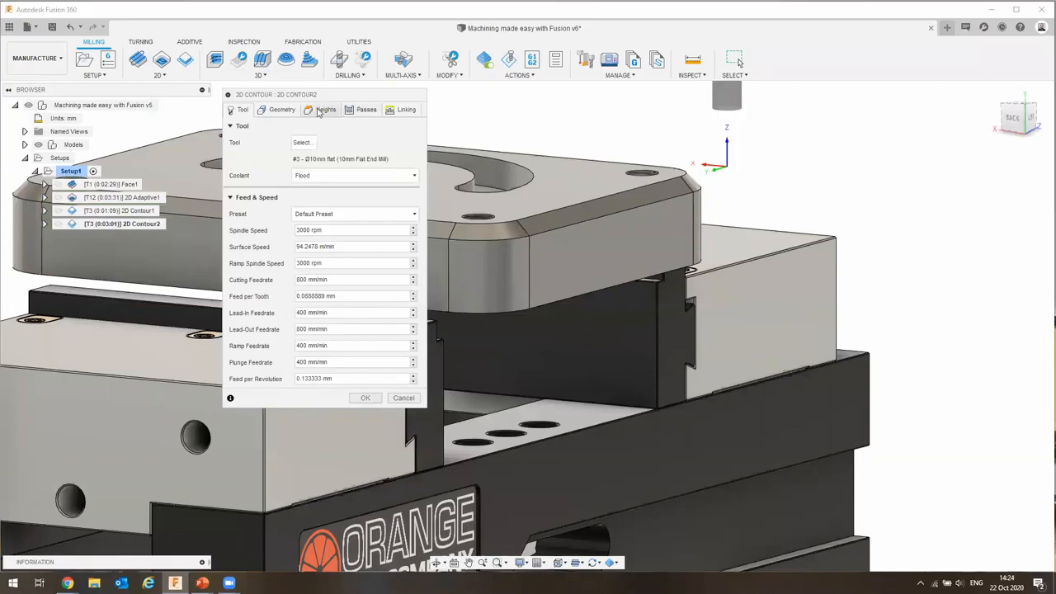
# Set the outer contour's bottom height to Model bottom with a -1.25 mm offset, check it from the back view and regenerate the toolpath.
pyautogui.click(322, 109)
pyautogui.click(298, 364)
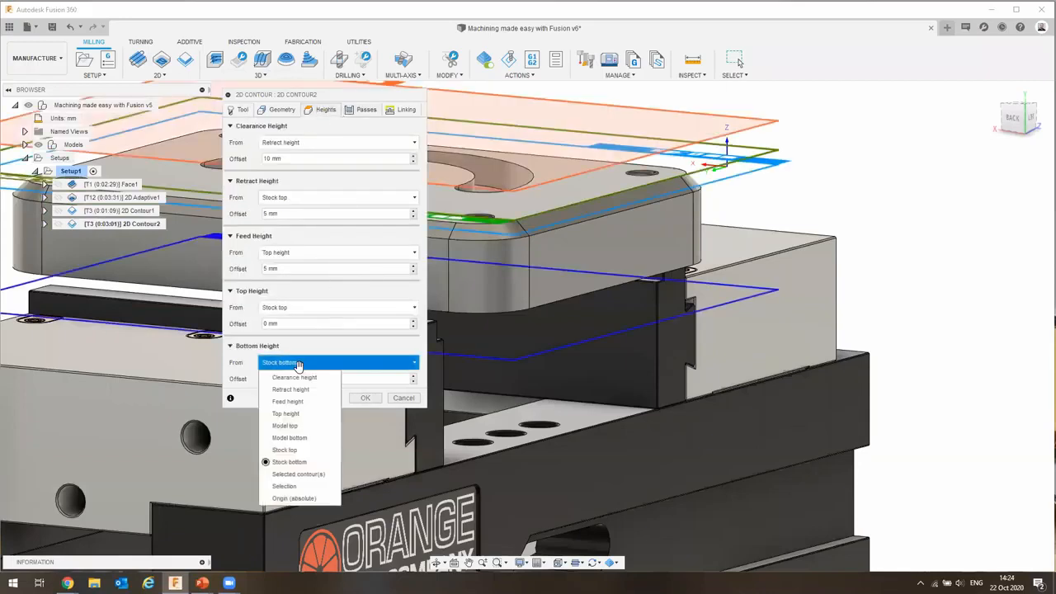
pyautogui.click(297, 438)
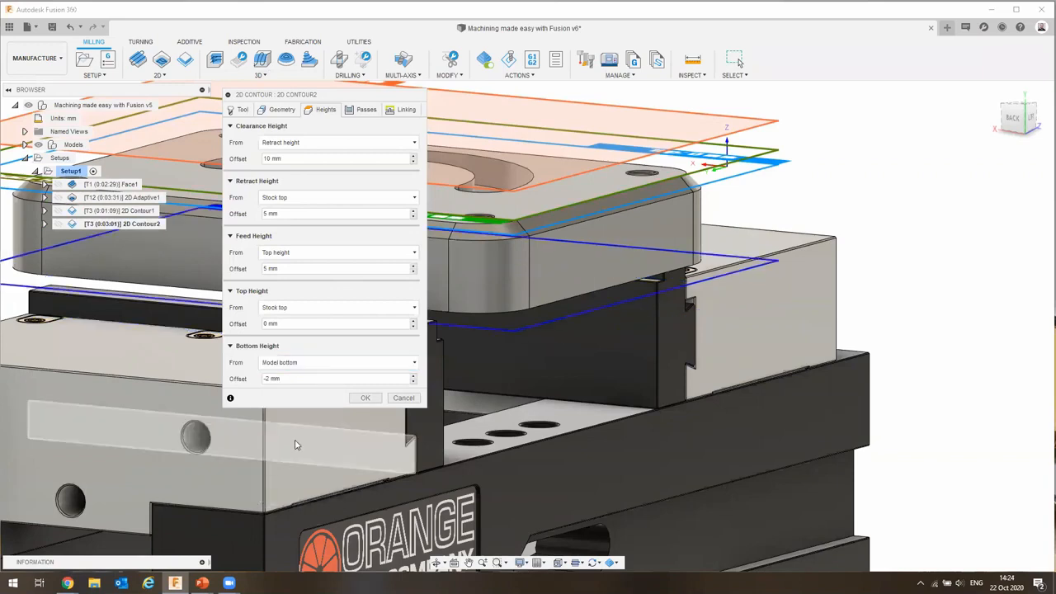
pyautogui.doubleClick(291, 377)
pyautogui.write('-')
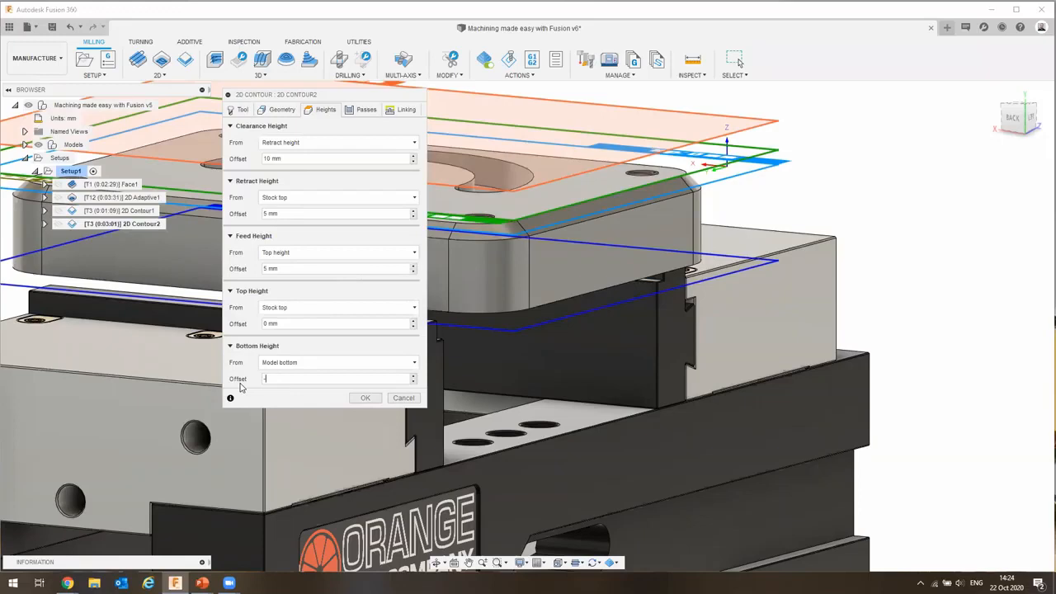
pyautogui.write('1.25')
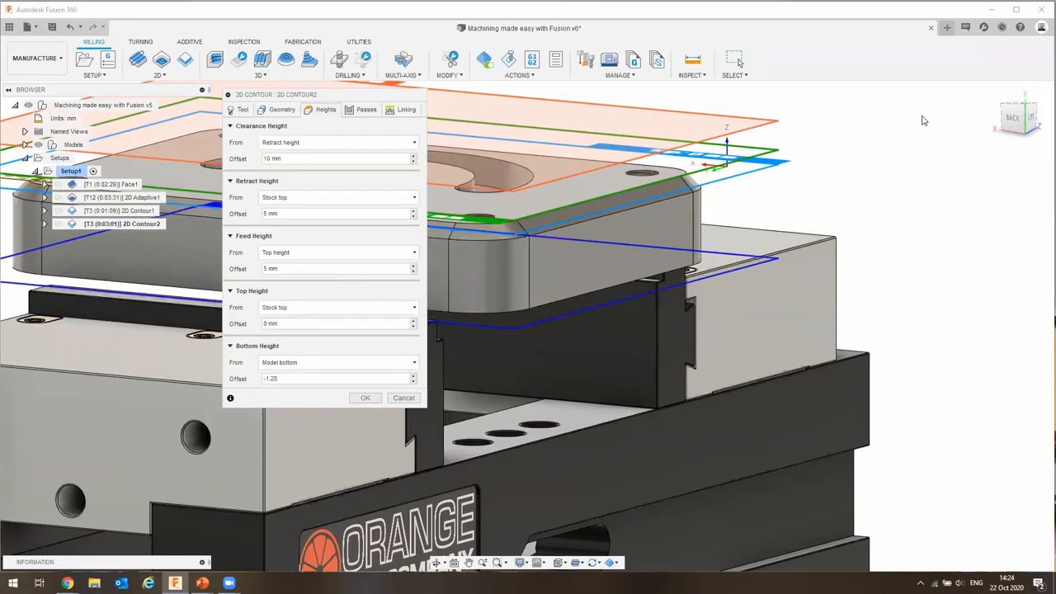
pyautogui.click(1014, 118)
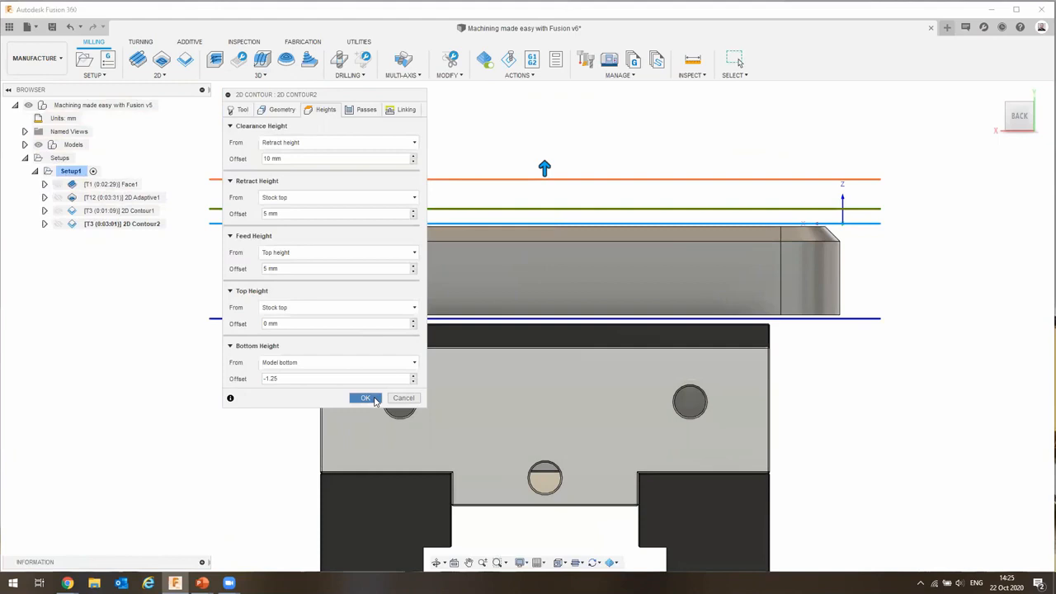
pyautogui.click(365, 398)
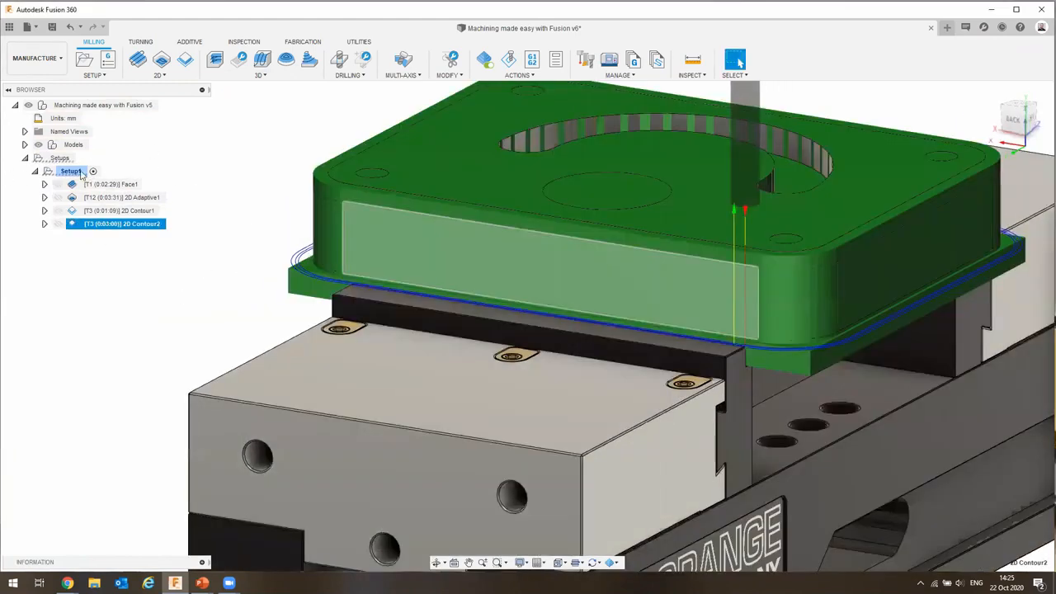
# Simulate the whole setup again, skipping the earlier operations, and watch the outer contour being cut around the vise jaws.
pyautogui.click(70, 170)
pyautogui.click(509, 60)
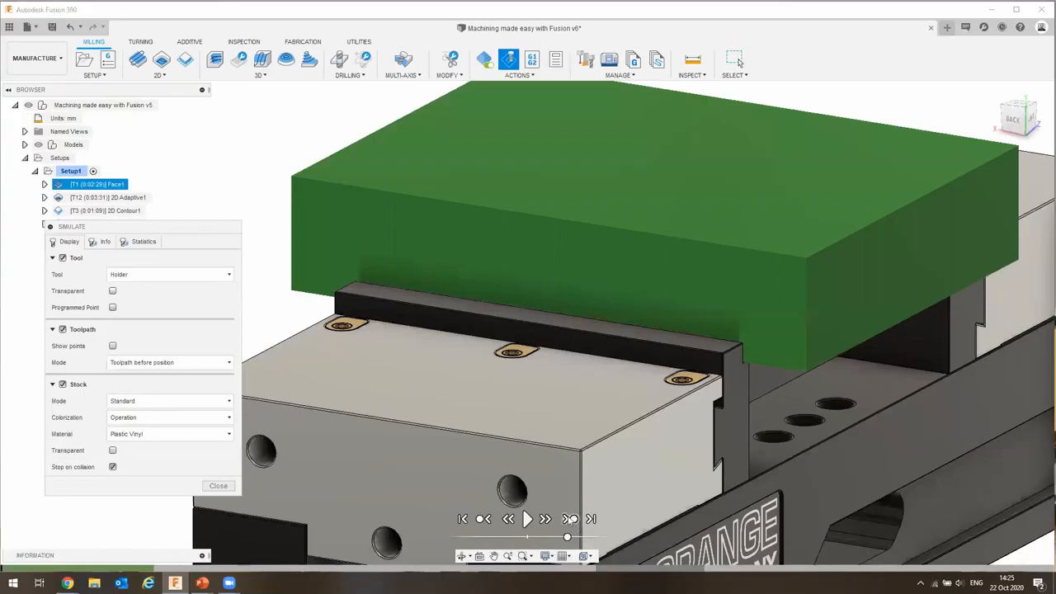
pyautogui.click(570, 519)
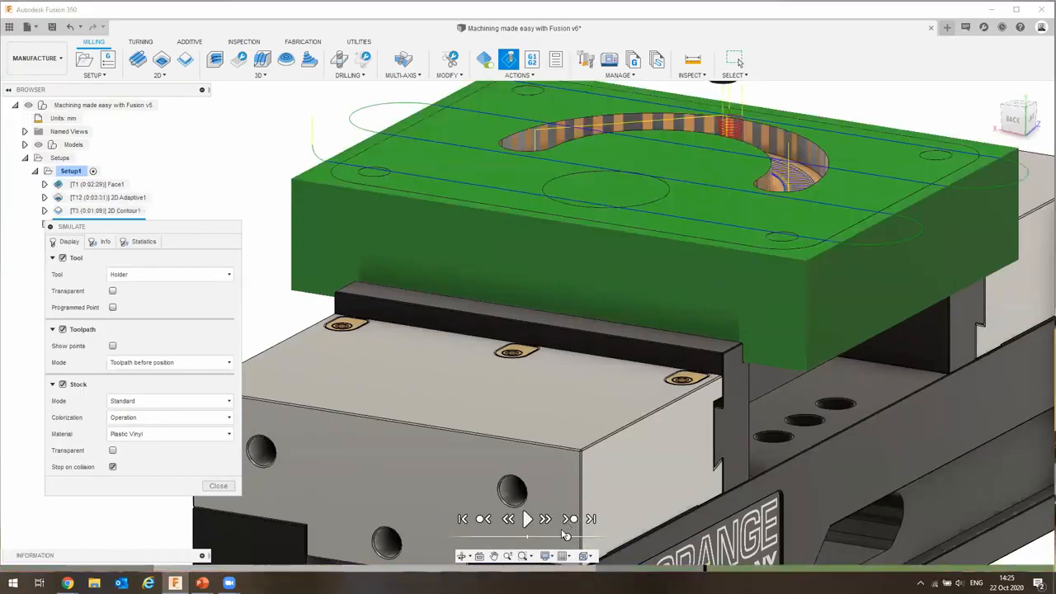
pyautogui.click(527, 519)
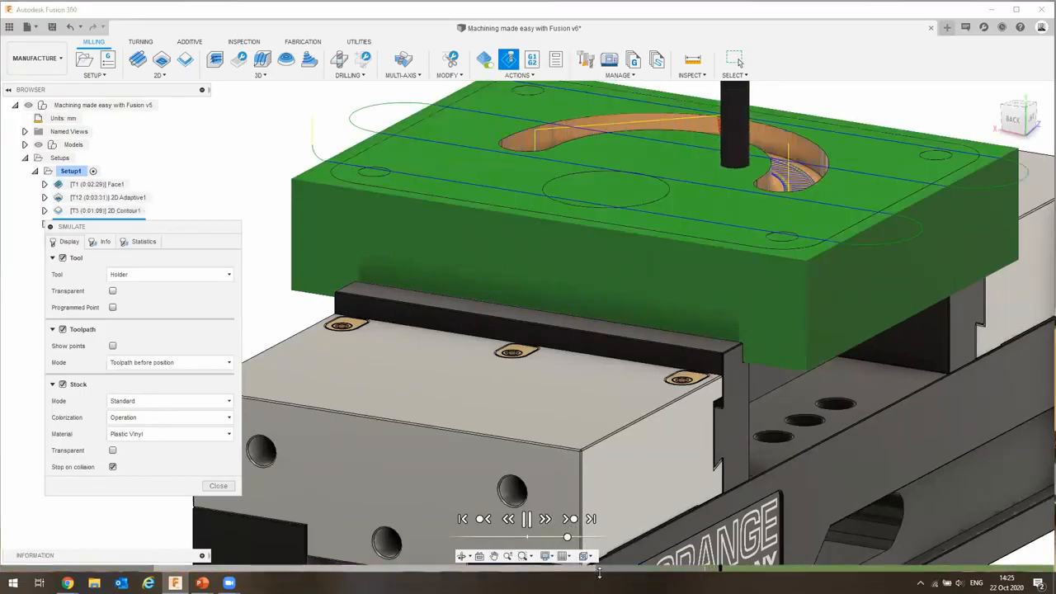
pyautogui.scroll(-1, 631, 446)
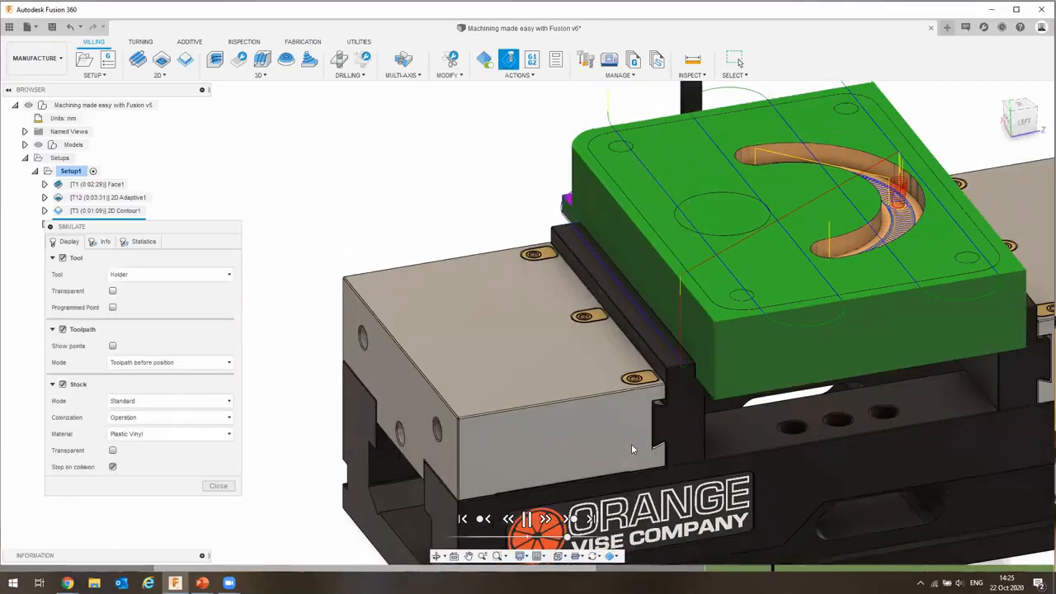
pyautogui.scroll(-2, 637, 450)
pyautogui.keyDown('shift'); pyautogui.moveTo(673, 444); pyautogui.dragTo(528, 388, button='middle'); pyautogui.keyUp('shift')
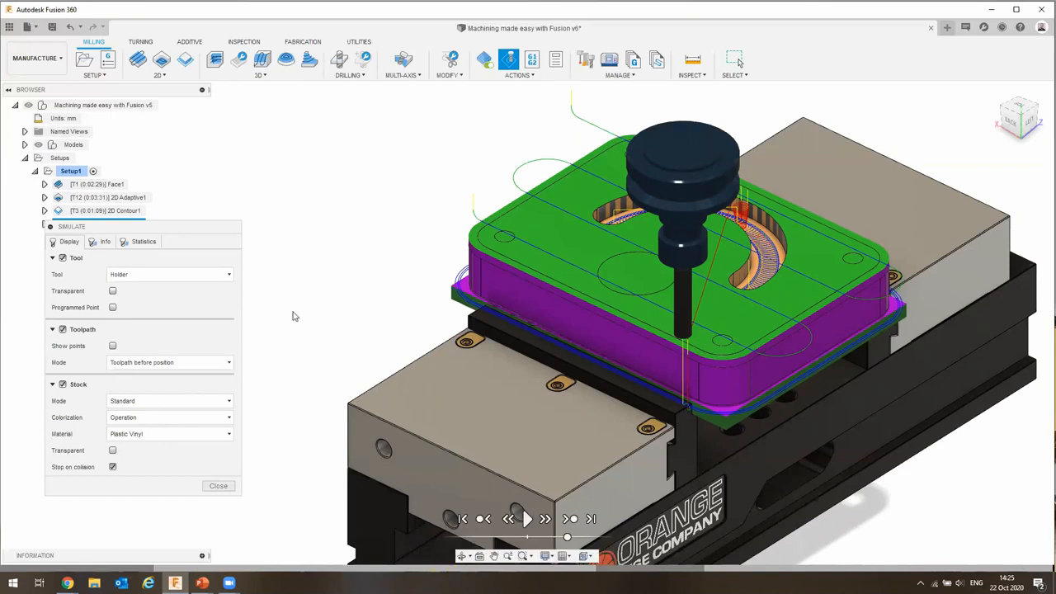
# Colour the simulated stock by Comparison, examine the remaining material around the part, and close the simulation.
pyautogui.click(198, 417)
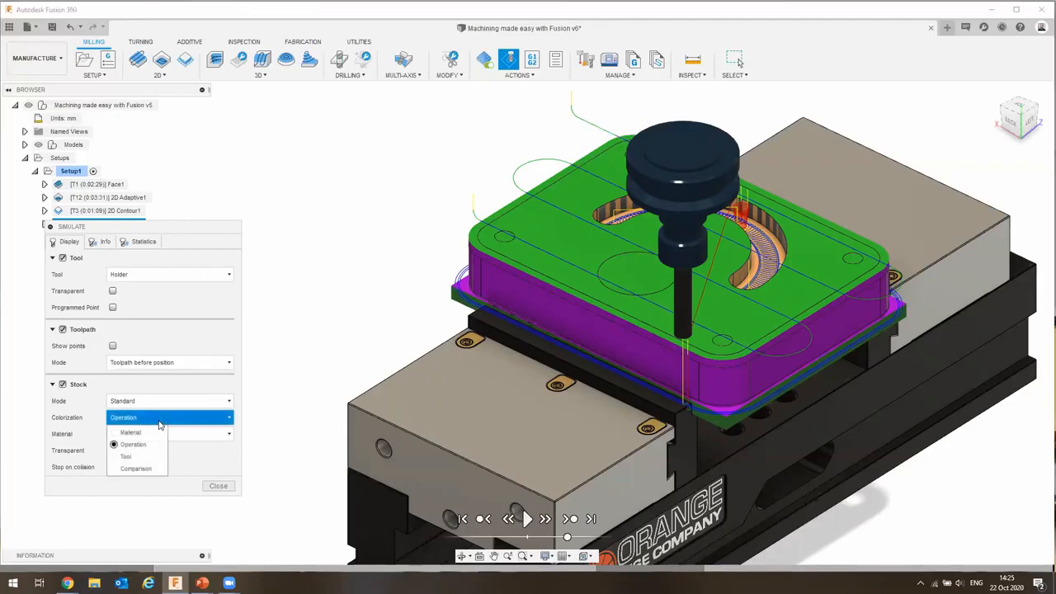
pyautogui.click(133, 468)
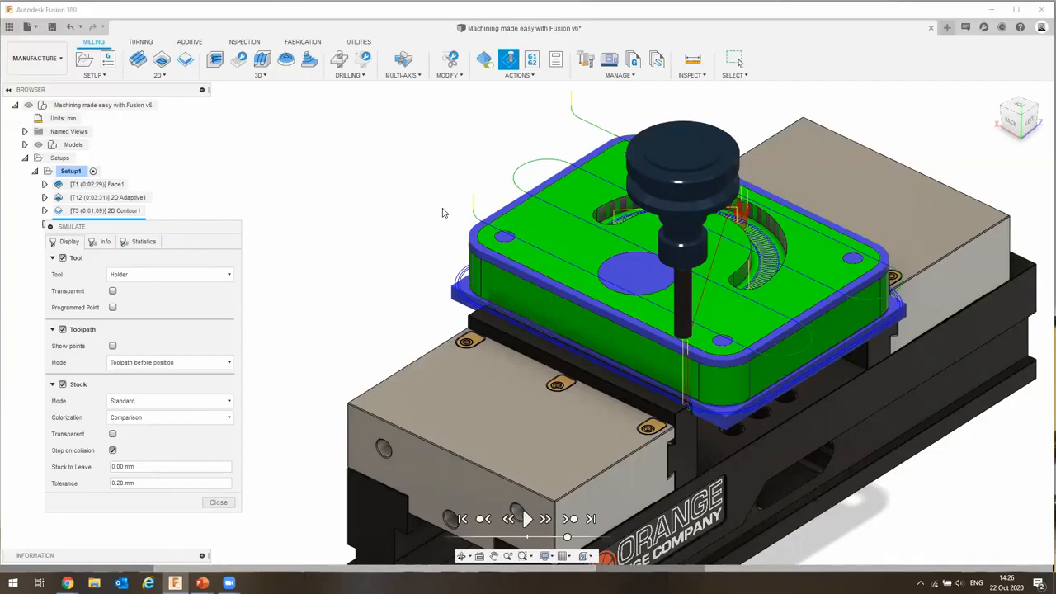
pyautogui.keyDown('shift'); pyautogui.moveTo(455, 235); pyautogui.dragTo(376, 363, button='middle'); pyautogui.keyUp('shift')
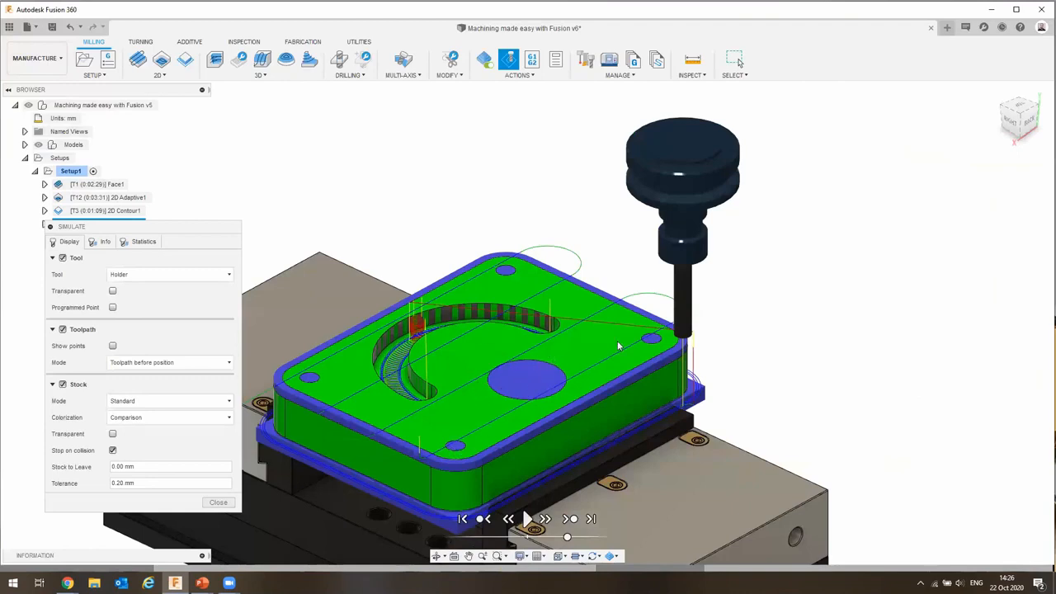
pyautogui.click(218, 502)
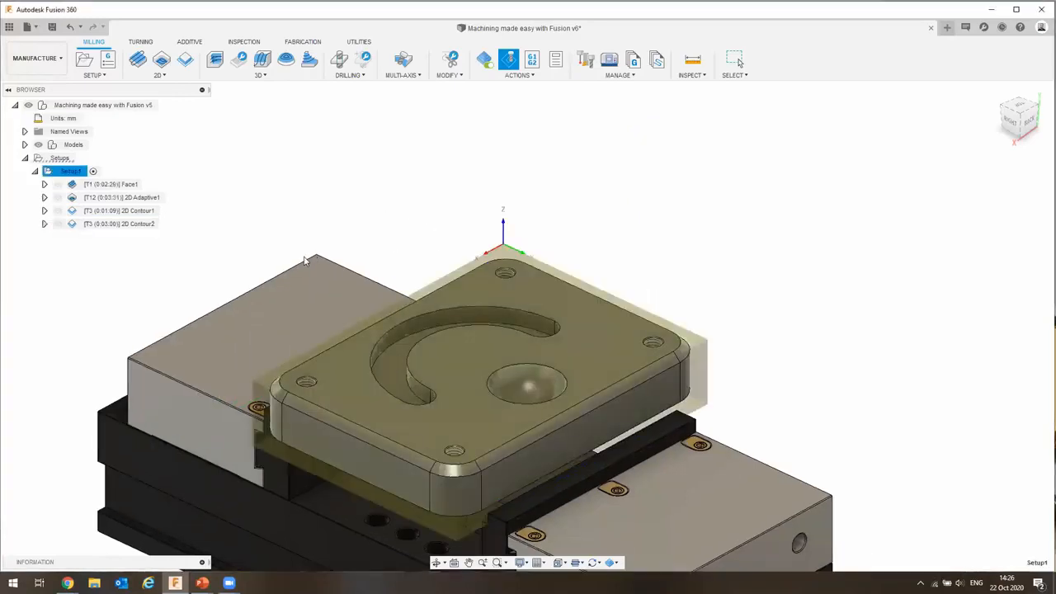
# Start a new 2D Contour operation with the 15 mm chamfer mill, tool 50, from the local library.
pyautogui.keyDown('shift'); pyautogui.moveTo(347, 247); pyautogui.dragTo(415, 209, button='middle'); pyautogui.keyUp('shift')
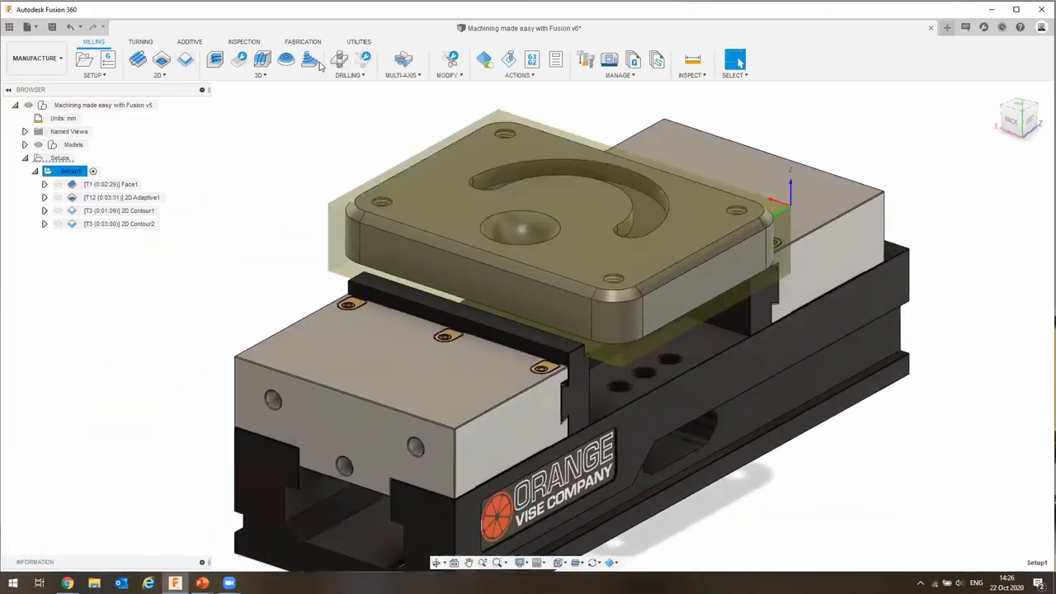
pyautogui.click(185, 59)
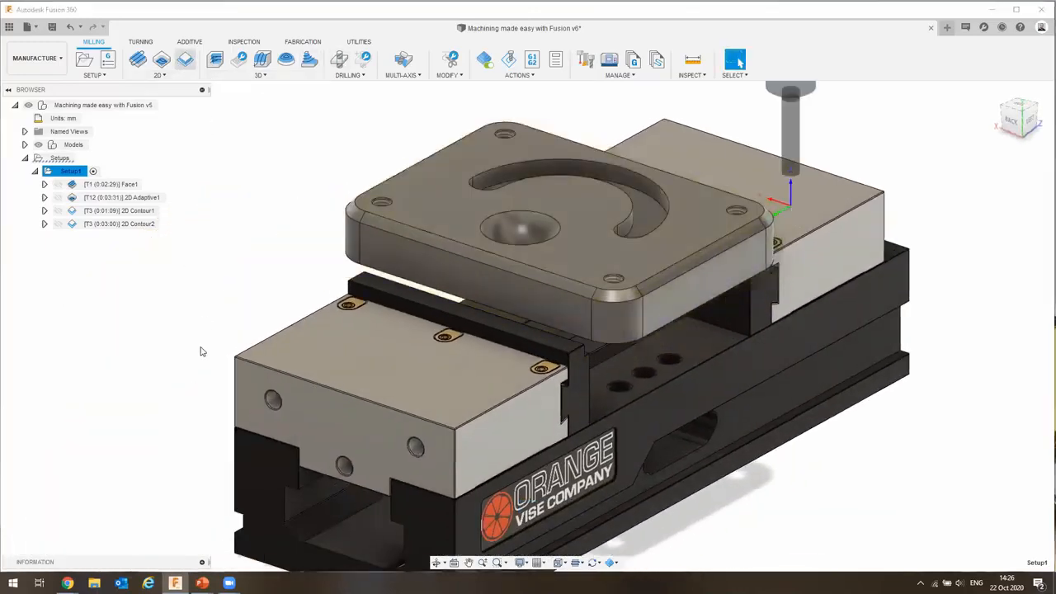
pyautogui.click(529, 281)
pyautogui.click(239, 110)
pyautogui.click(303, 145)
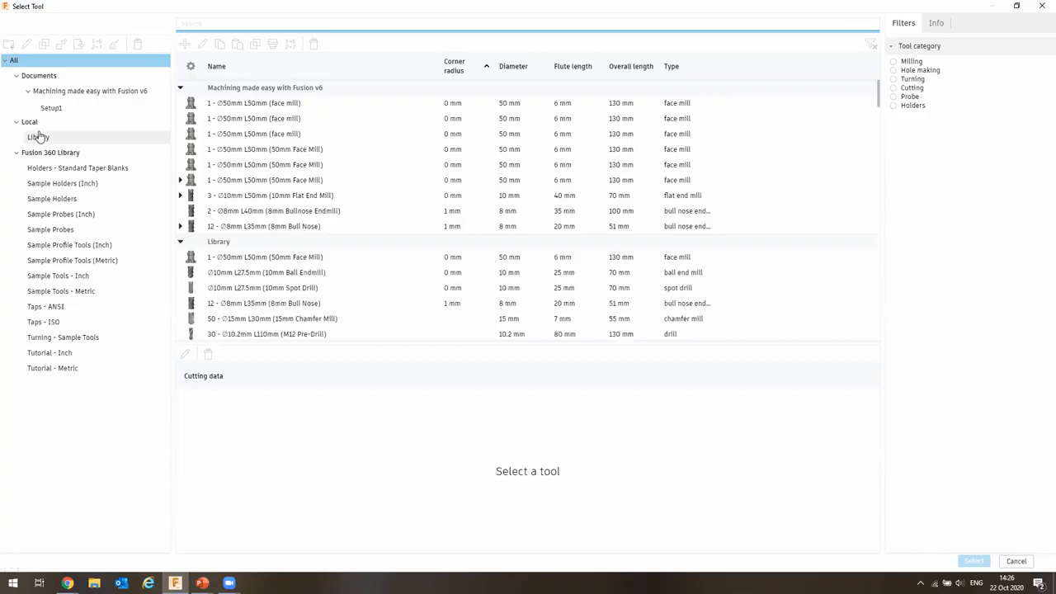
pyautogui.click(38, 140)
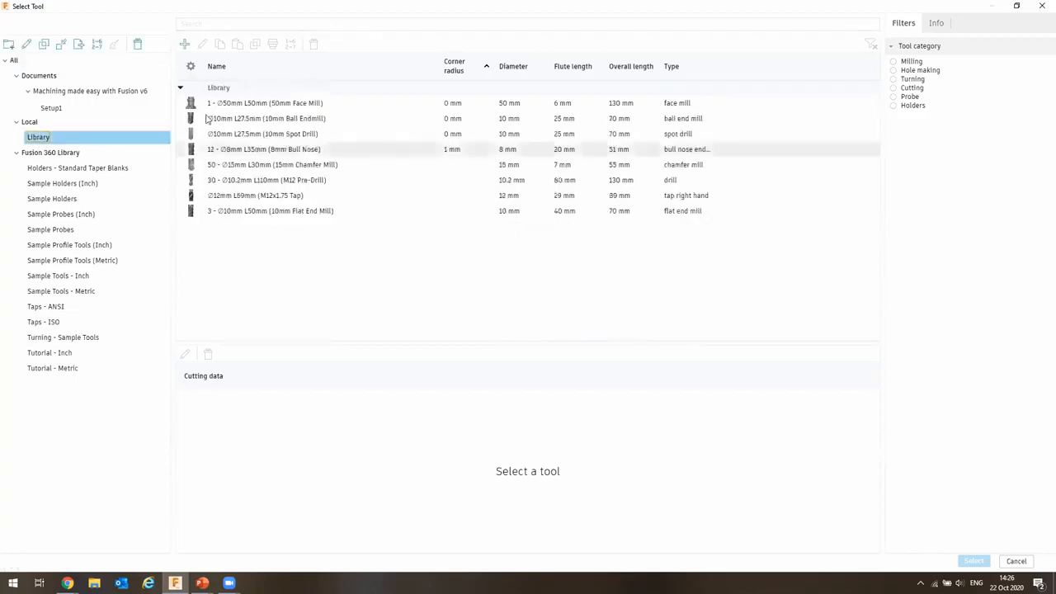
pyautogui.click(302, 166)
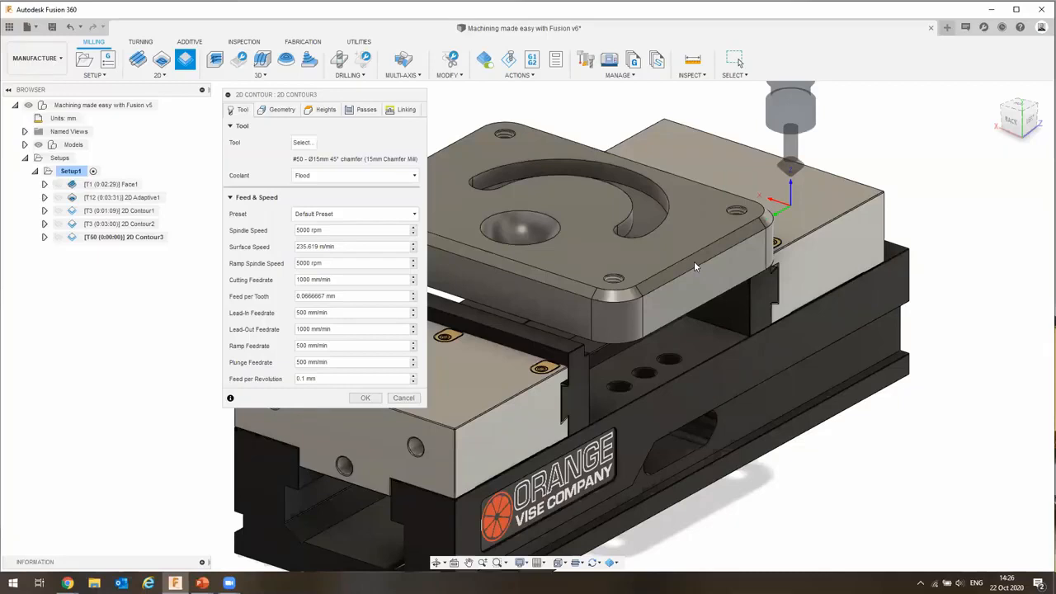
# Set the new contour's bottom height offset to -1 mm from the selected contours and pick the lower outer chamfer edge as its geometry.
pyautogui.click(321, 109)
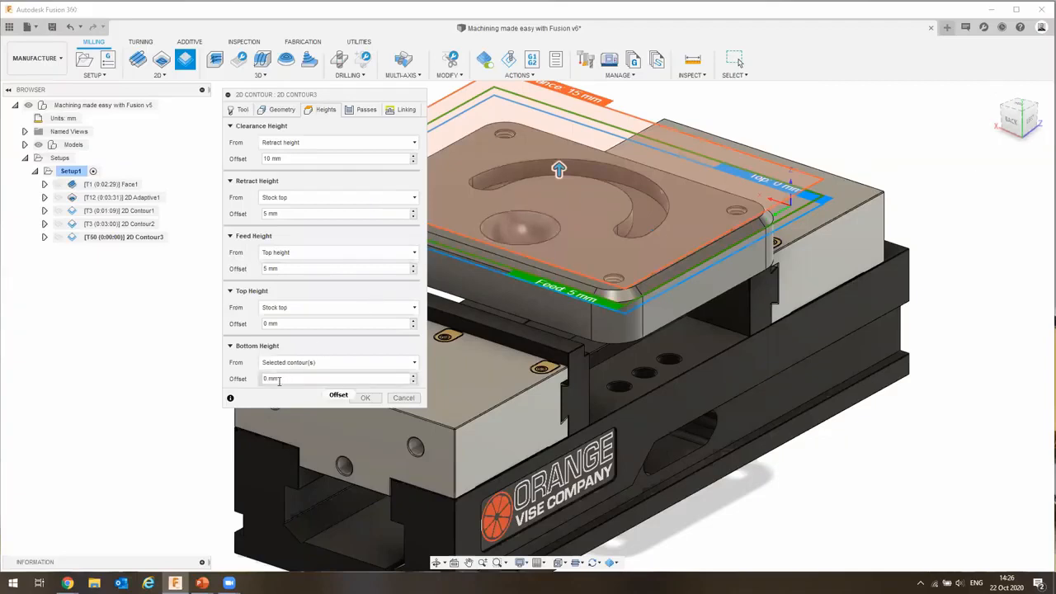
pyautogui.moveTo(279, 380); pyautogui.dragTo(253, 385)
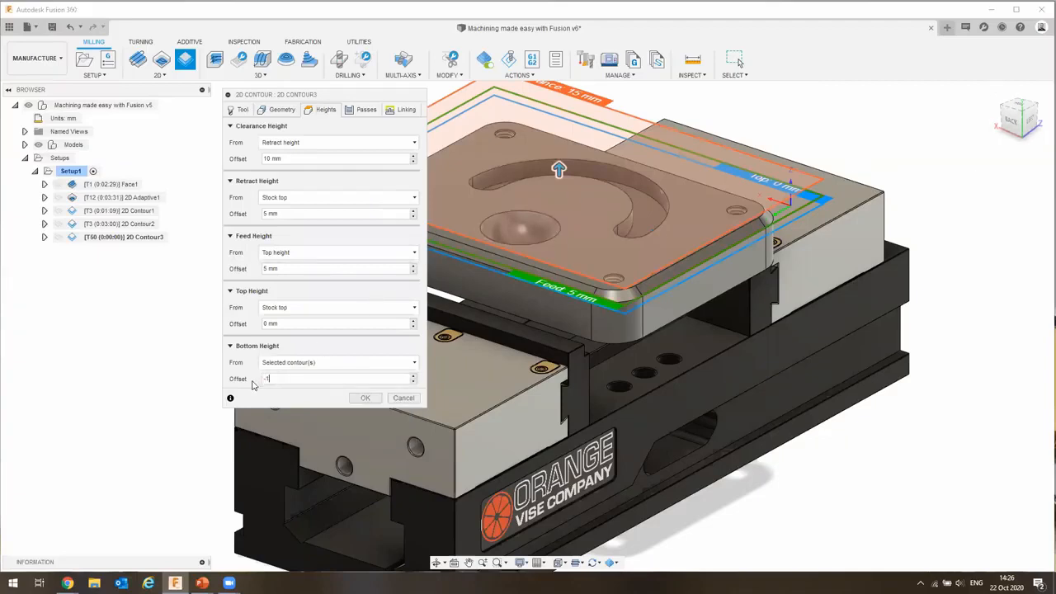
pyautogui.click(1011, 121)
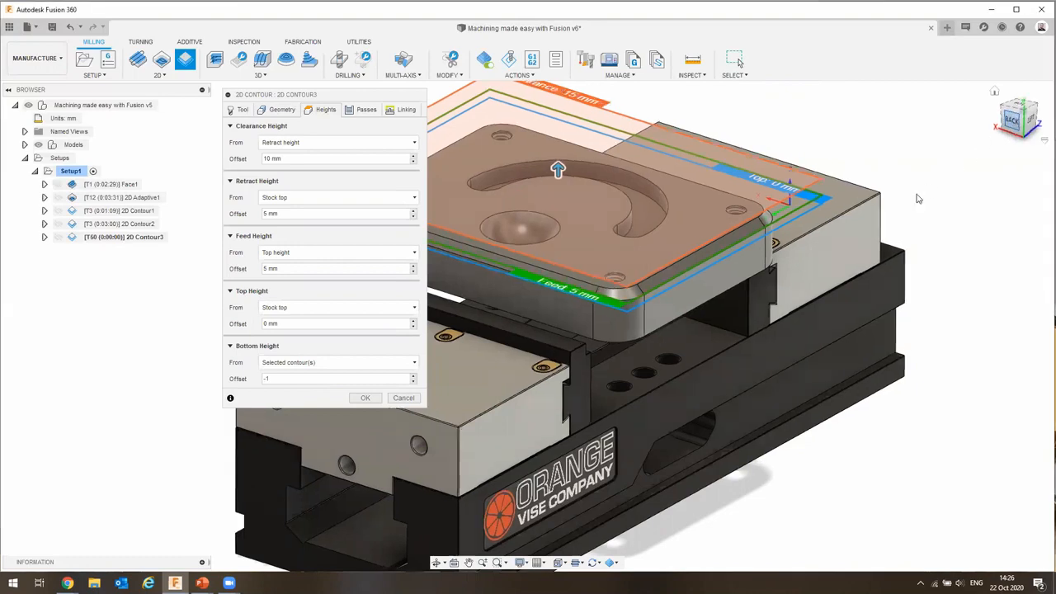
pyautogui.click(312, 366)
pyautogui.click(313, 366)
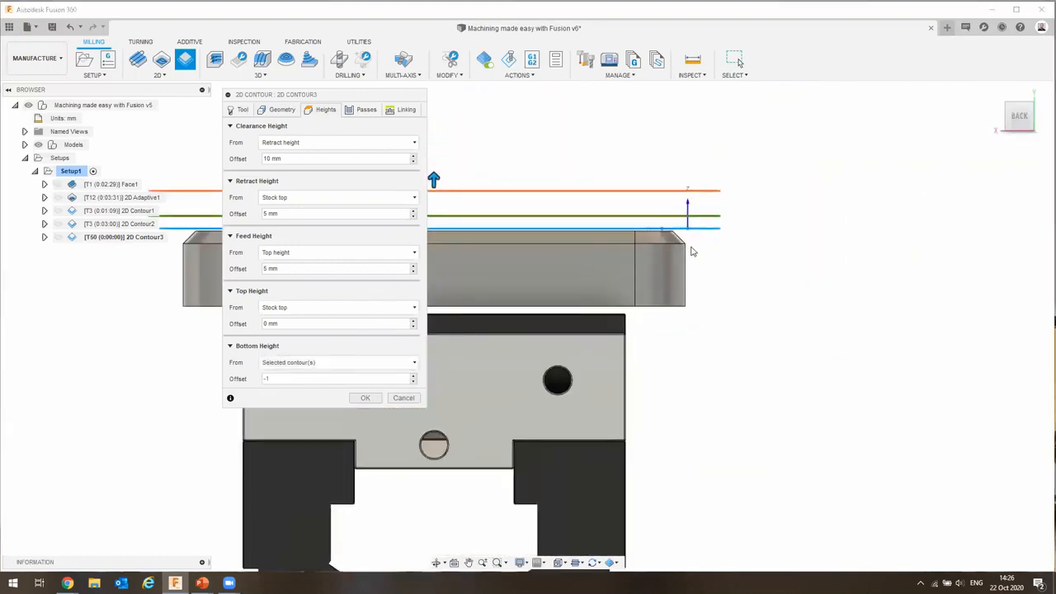
pyautogui.scroll(-3, 704, 379)
pyautogui.keyDown('shift'); pyautogui.moveTo(726, 382); pyautogui.dragTo(619, 486, button='middle'); pyautogui.keyUp('shift')
# Add roughing passes to the chamfer contour with a 1.5 mm maximum stepover and 2 stepovers, and generate the toolpath.
pyautogui.click(357, 110)
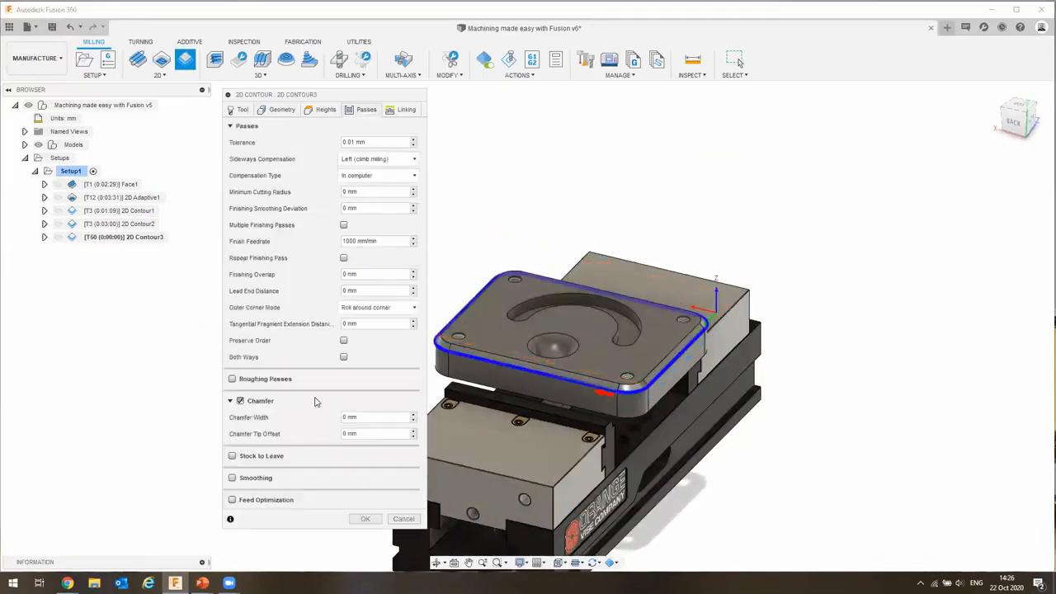
pyautogui.click(231, 379)
pyautogui.click(366, 461)
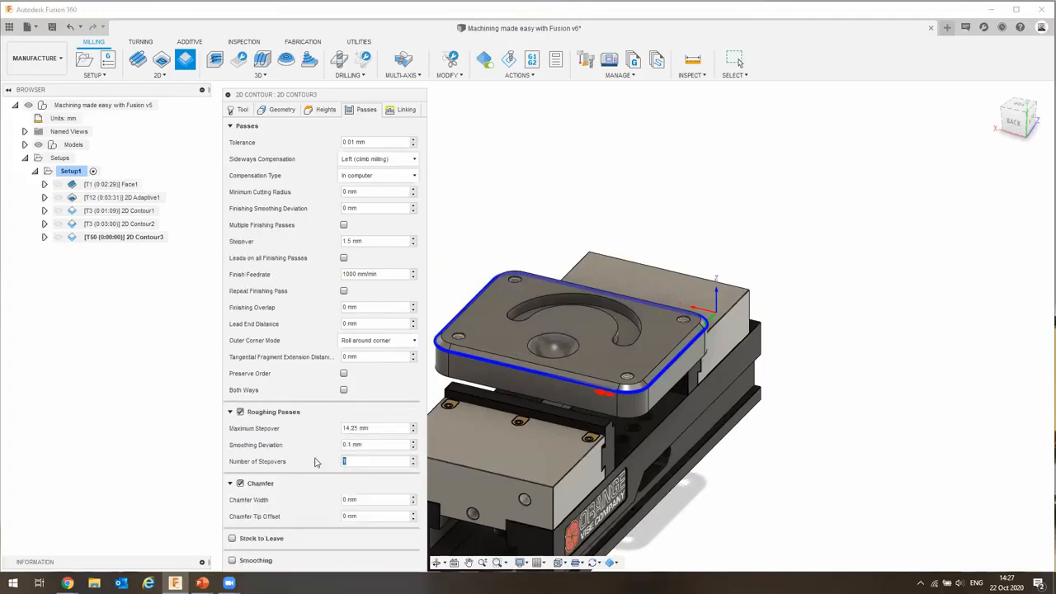
pyautogui.write('2')
pyautogui.click(355, 428)
pyautogui.moveTo(341, 94); pyautogui.dragTo(342, 65)
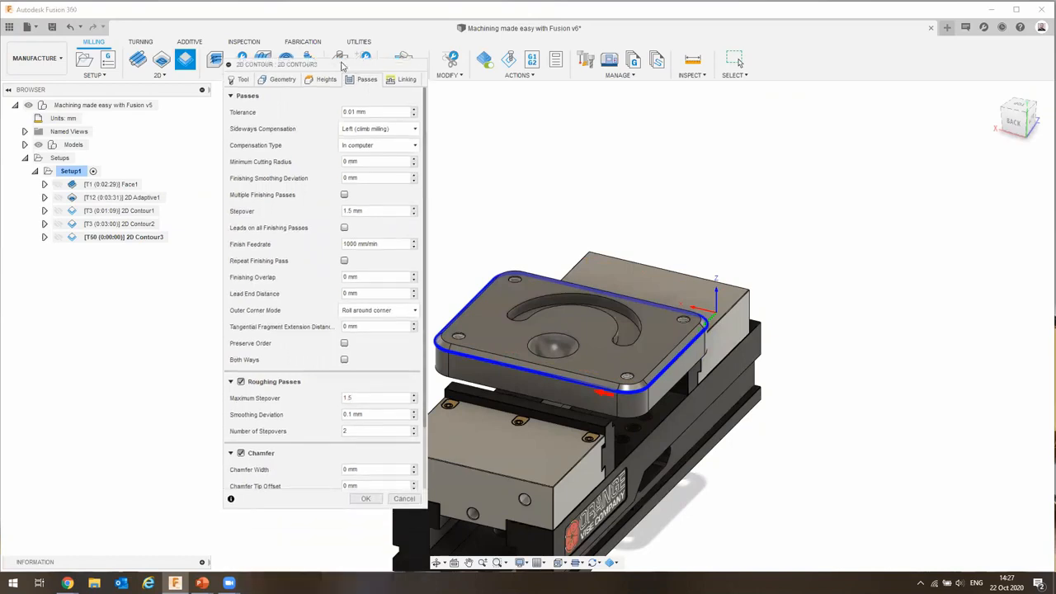
pyautogui.click(367, 499)
# Inspect the chamfer passes, simulate the whole setup through to its end to examine the machined stock, and close the simulation.
pyautogui.scroll(5, 712, 330)
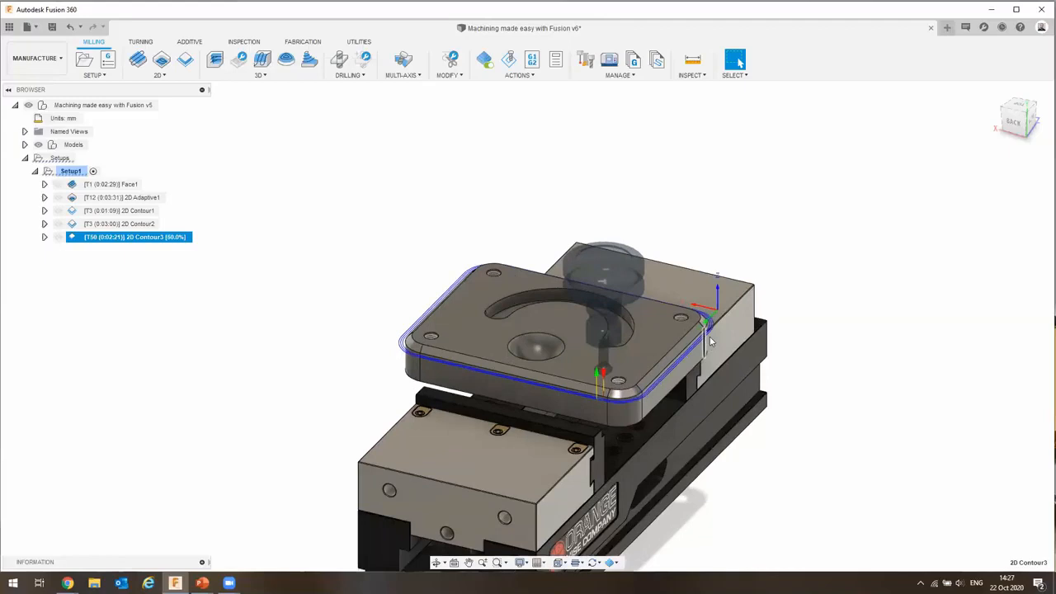
pyautogui.scroll(4, 721, 290)
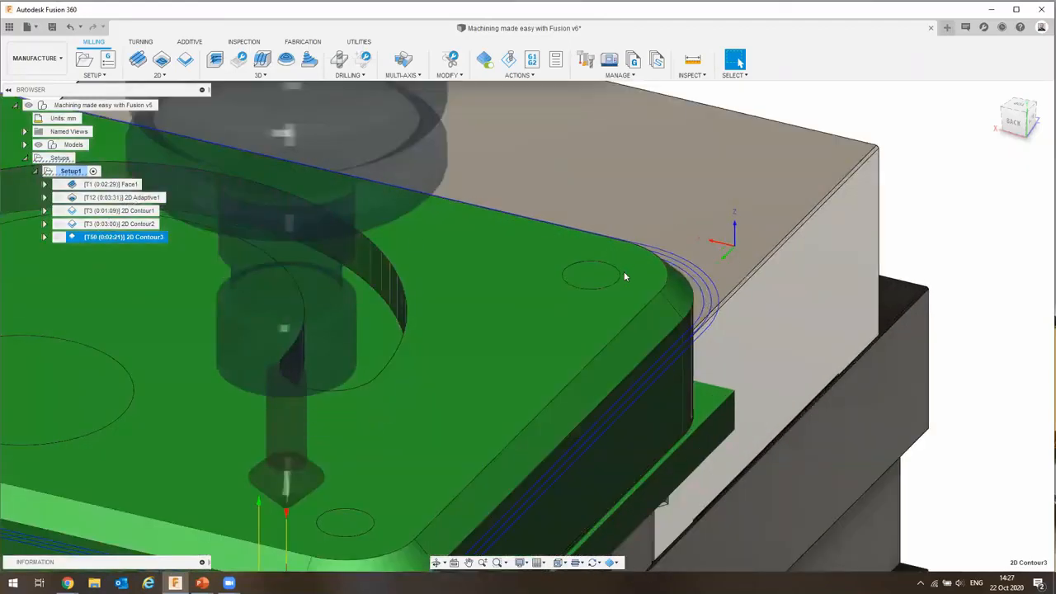
pyautogui.scroll(-3, 624, 274)
pyautogui.scroll(-4, 575, 287)
pyautogui.click(79, 169)
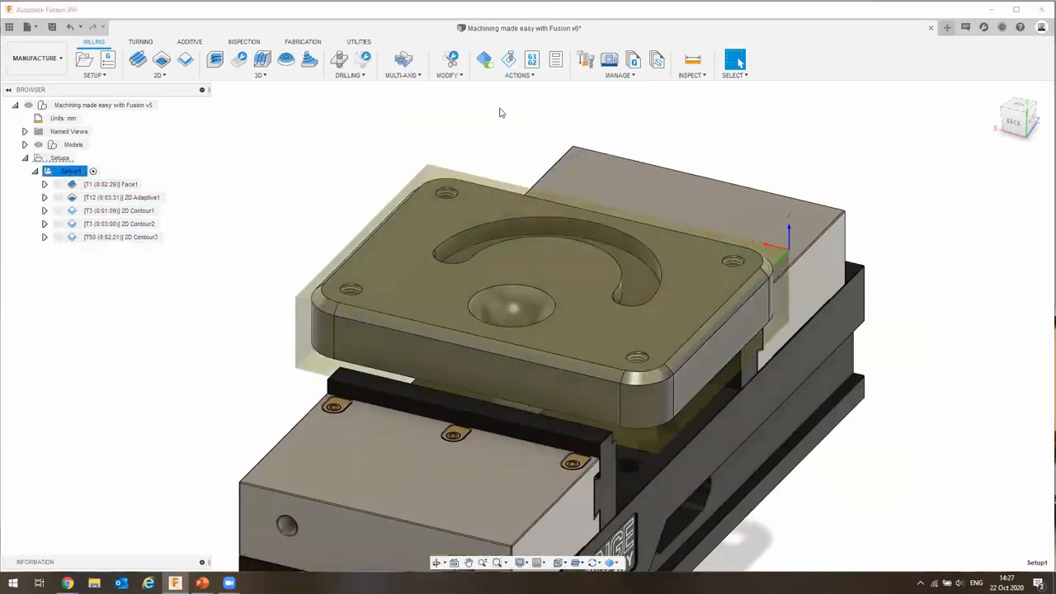
pyautogui.click(509, 59)
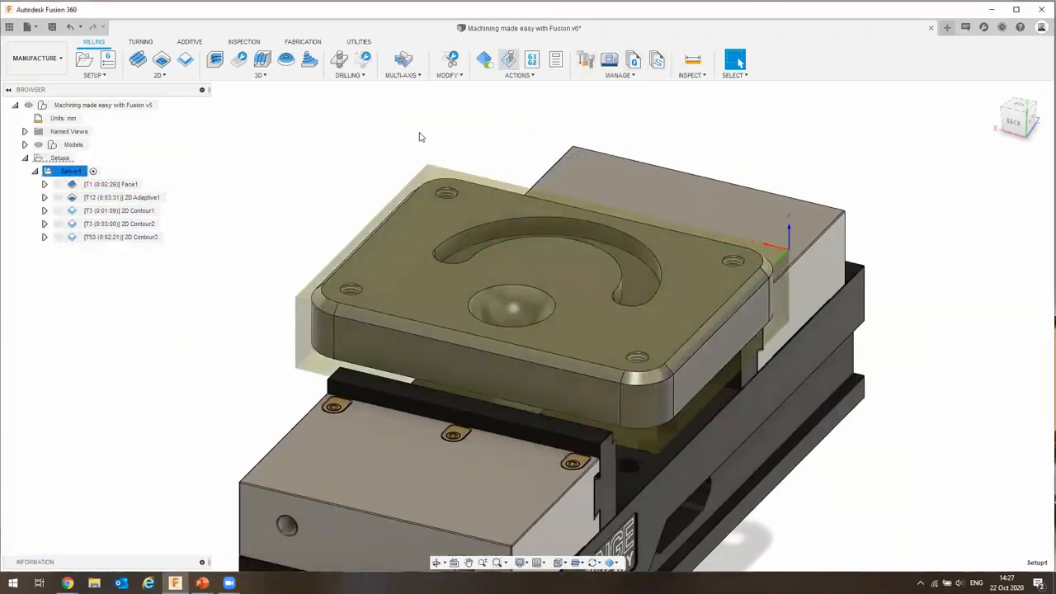
pyautogui.click(592, 518)
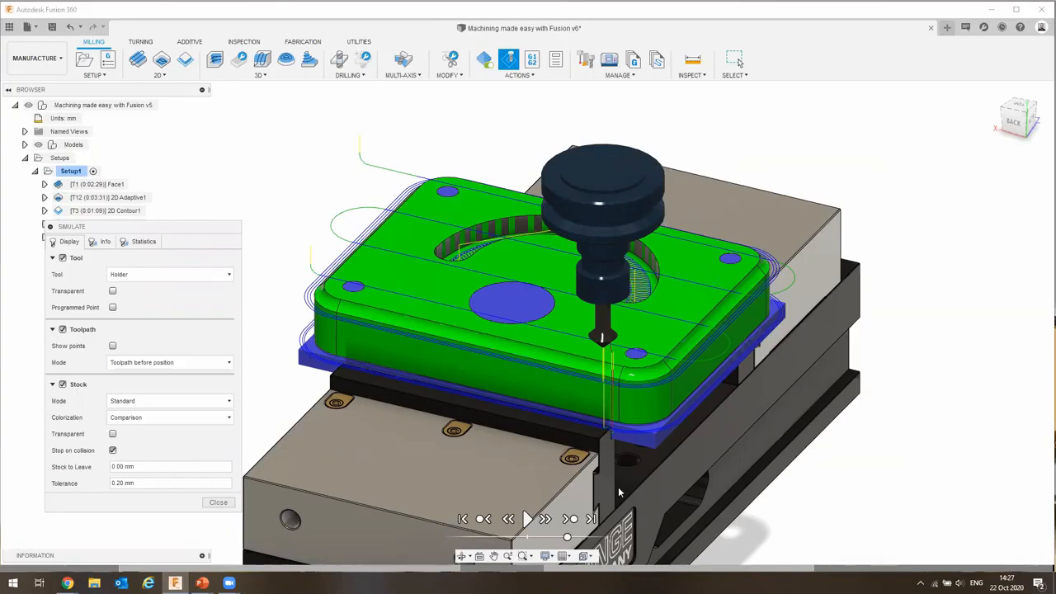
pyautogui.keyDown('shift'); pyautogui.moveTo(710, 455); pyautogui.dragTo(433, 314, button='middle'); pyautogui.keyUp('shift')
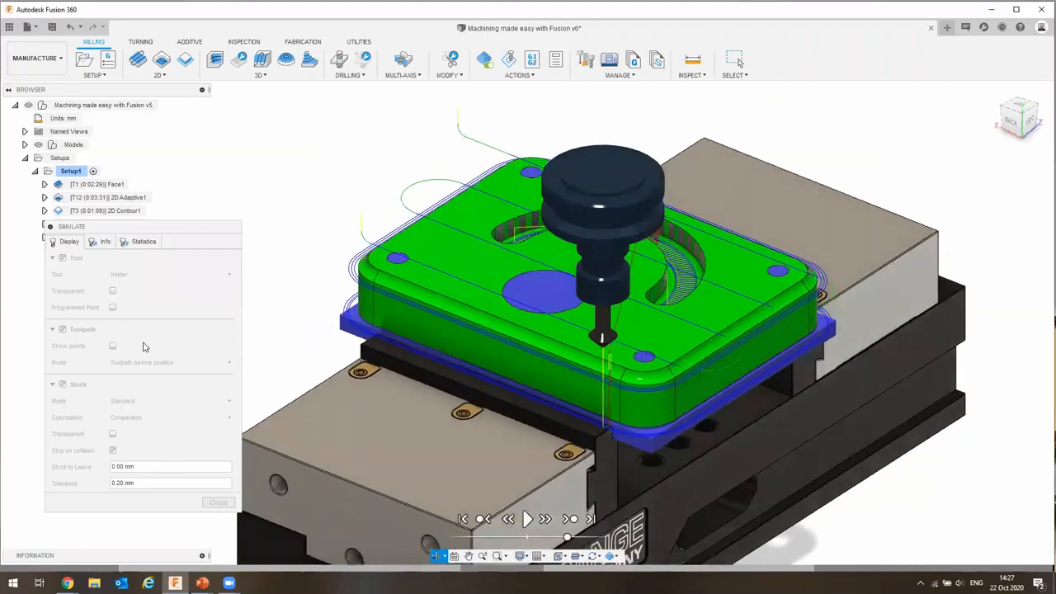
pyautogui.click(218, 502)
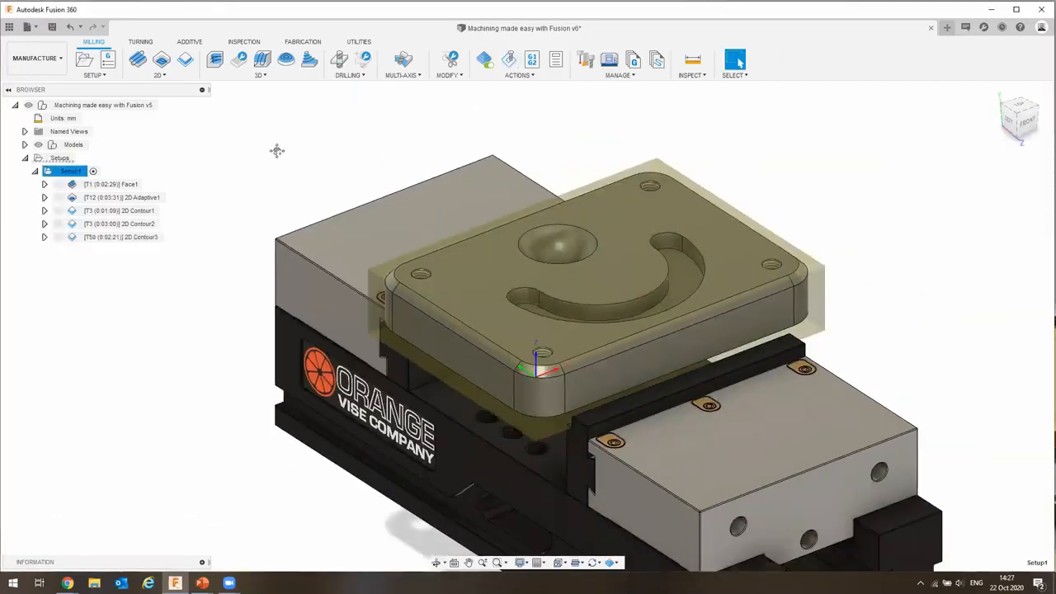
# Start a new Drill operation with the 10 mm spot drill from the local library.
pyautogui.click(340, 57)
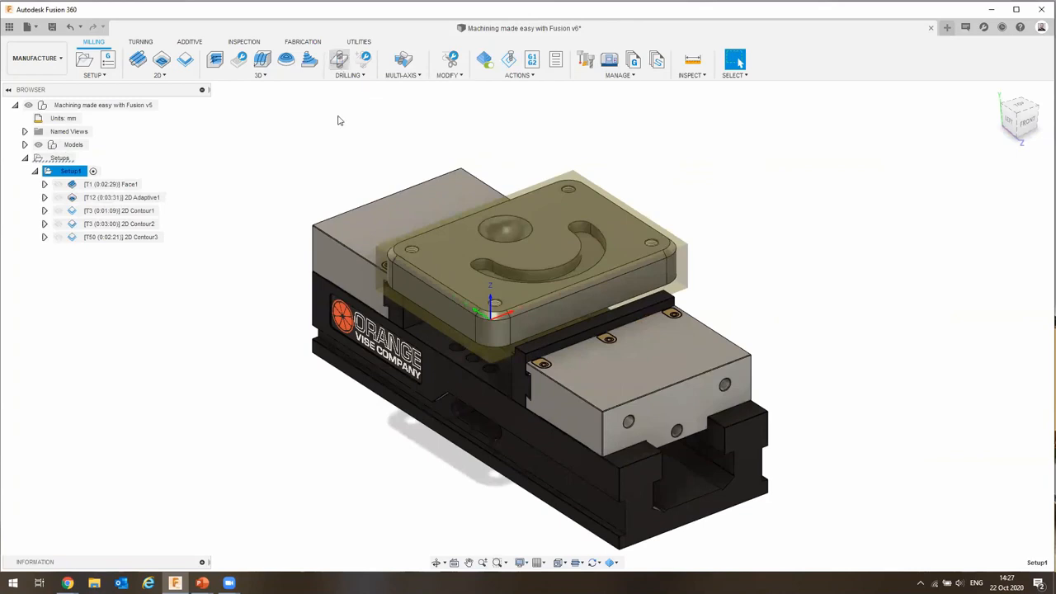
pyautogui.click(301, 113)
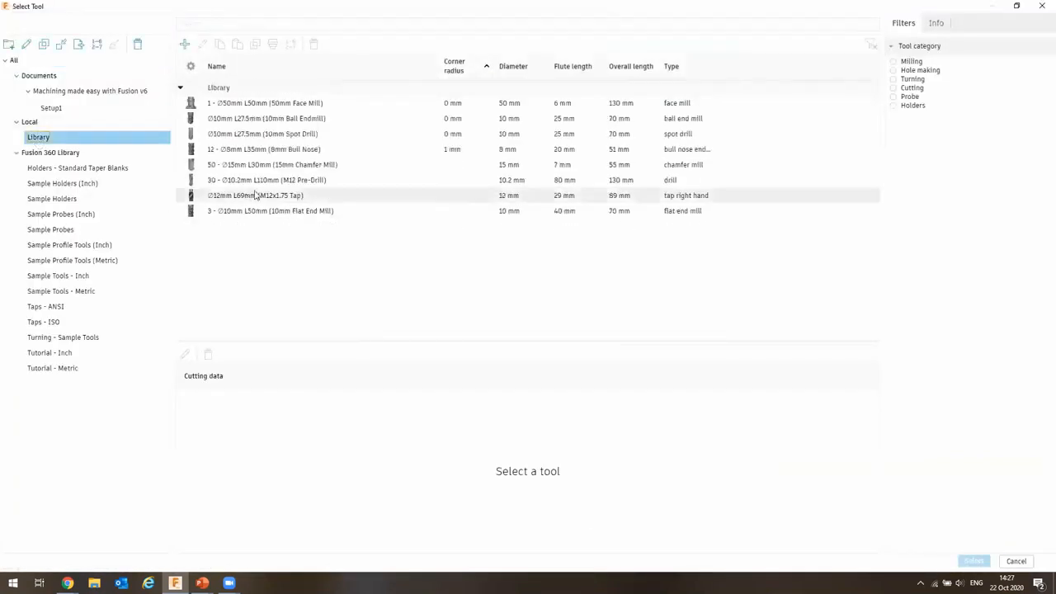
pyautogui.click(256, 136)
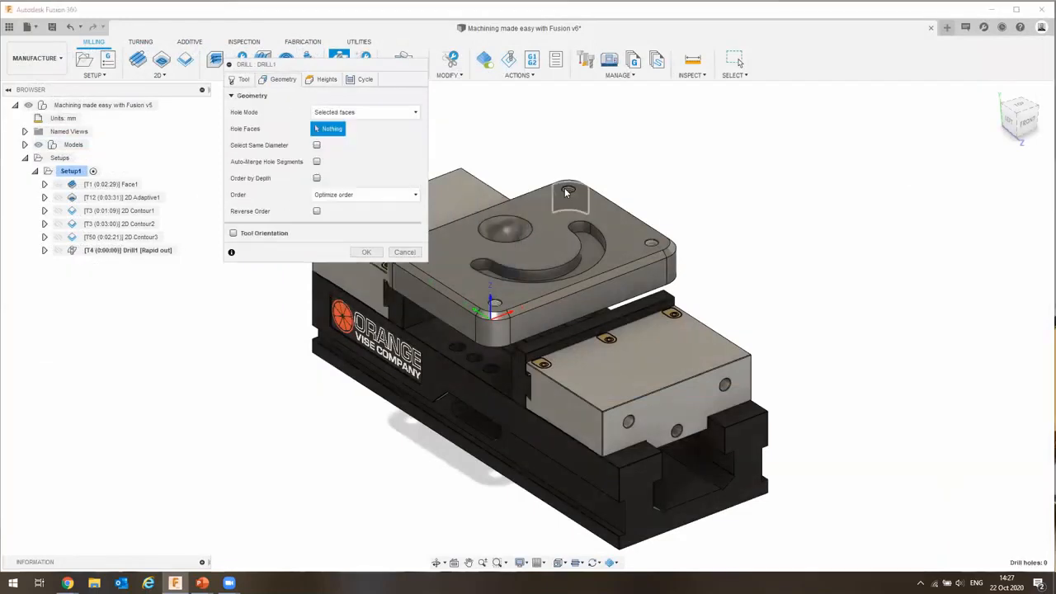
# Select the chamfered faces of the four corner holes as the drill operation's hole faces.
pyautogui.scroll(5, 806, 358)
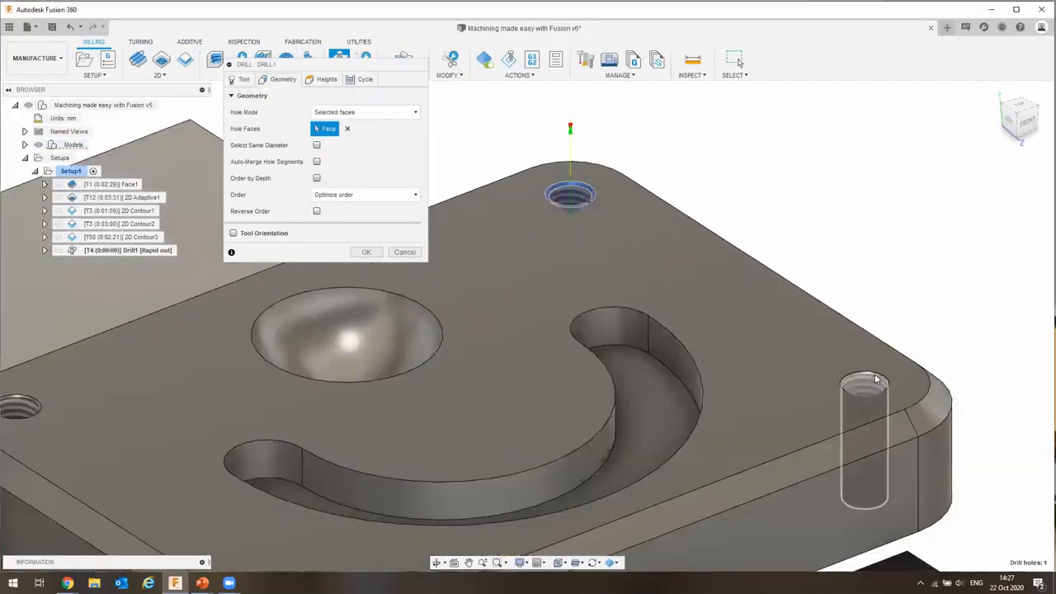
pyautogui.click(872, 376)
pyautogui.scroll(-4, 513, 506)
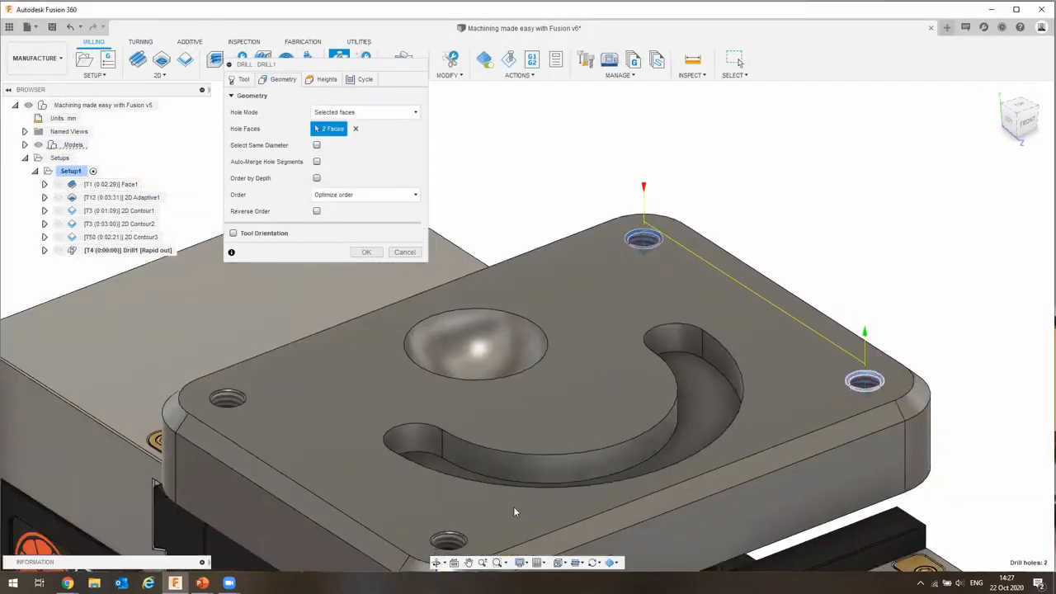
pyautogui.click(520, 511)
pyautogui.click(349, 394)
pyautogui.scroll(-2, 483, 290)
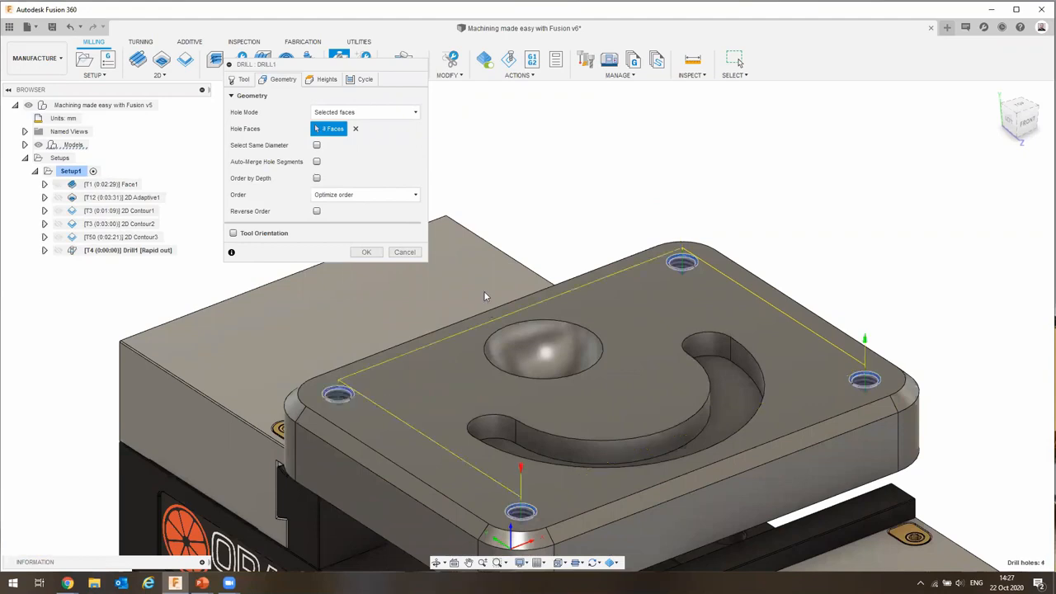
pyautogui.scroll(-3, 484, 291)
# Try the inside-out and by-X hole orders for the drill operation, and return to Optimize order.
pyautogui.click(337, 196)
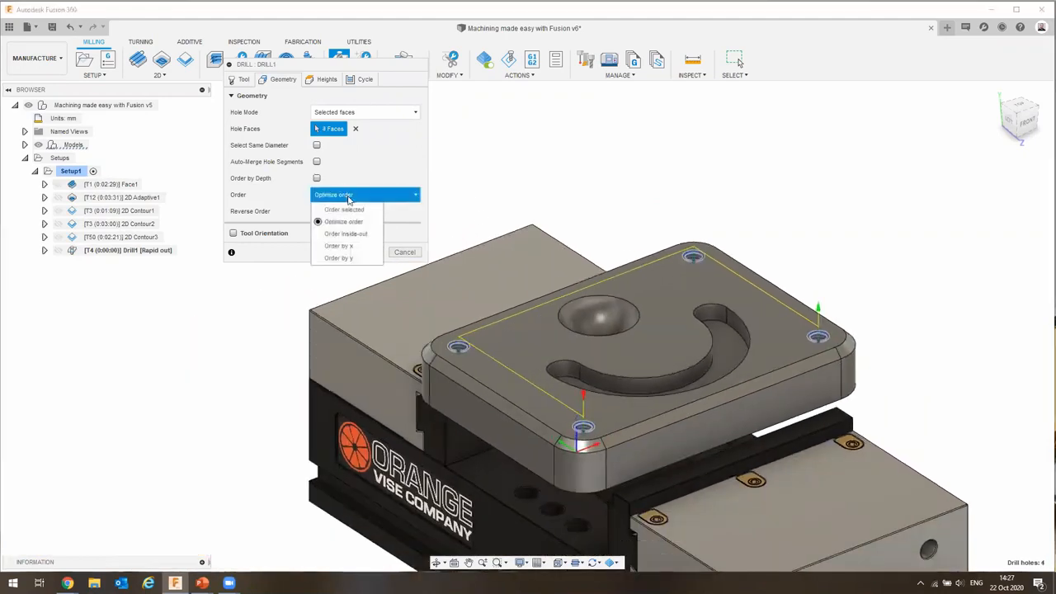
pyautogui.click(343, 234)
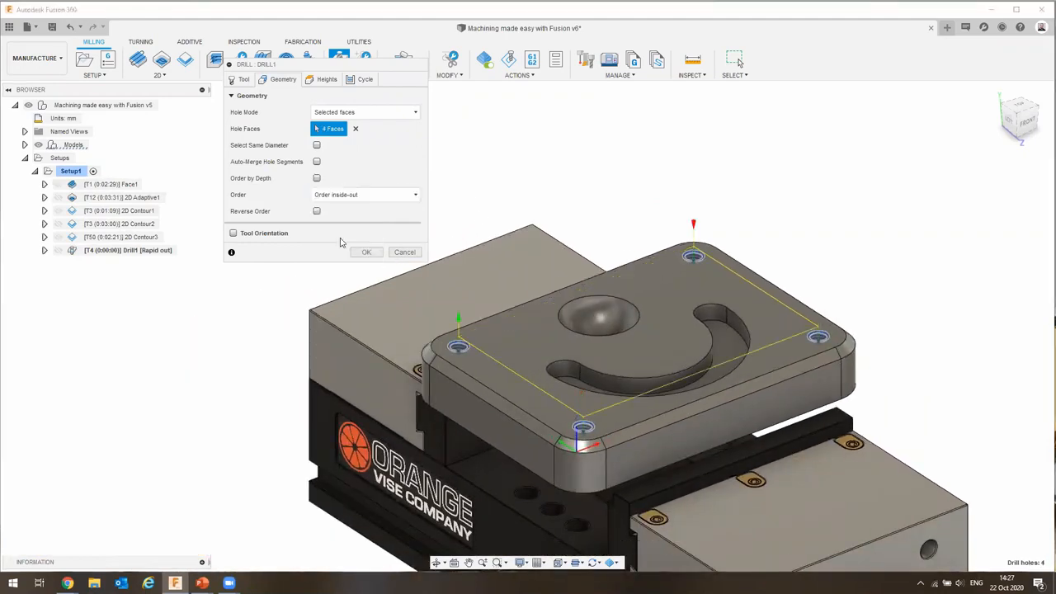
pyautogui.click(342, 195)
pyautogui.click(338, 246)
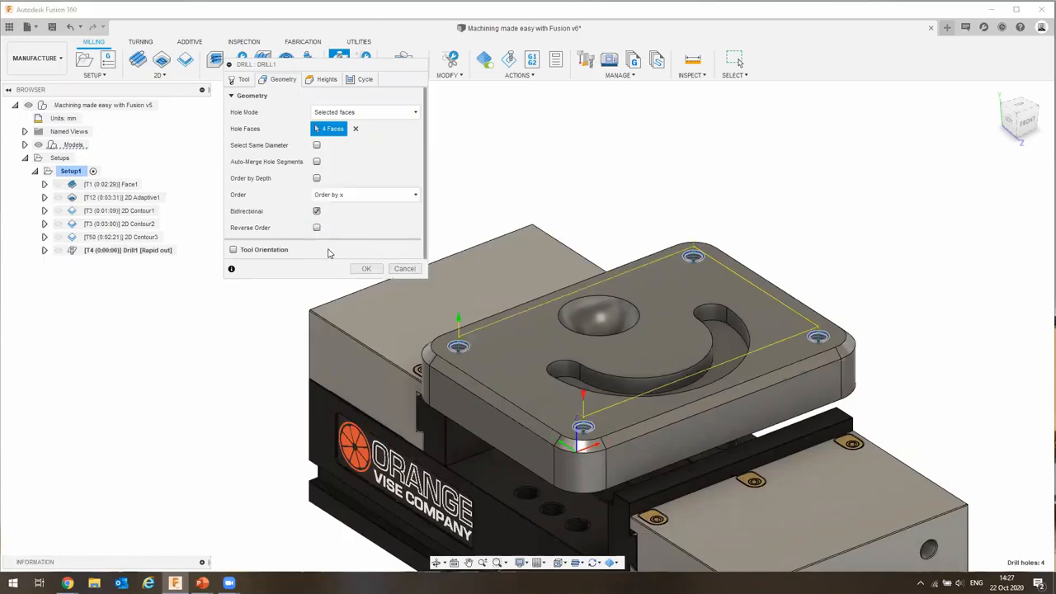
pyautogui.click(340, 197)
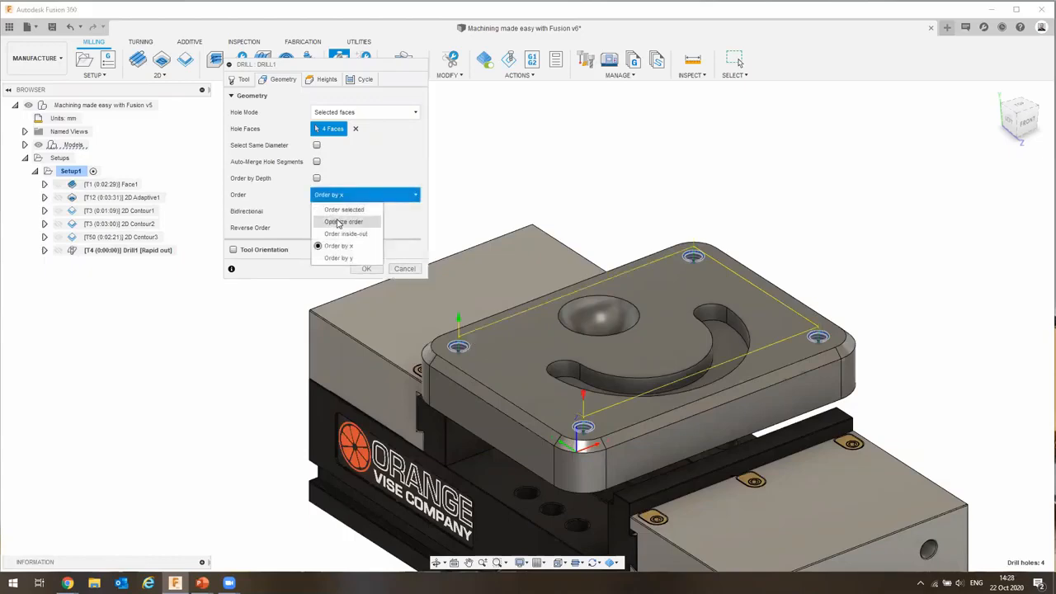
pyautogui.click(340, 222)
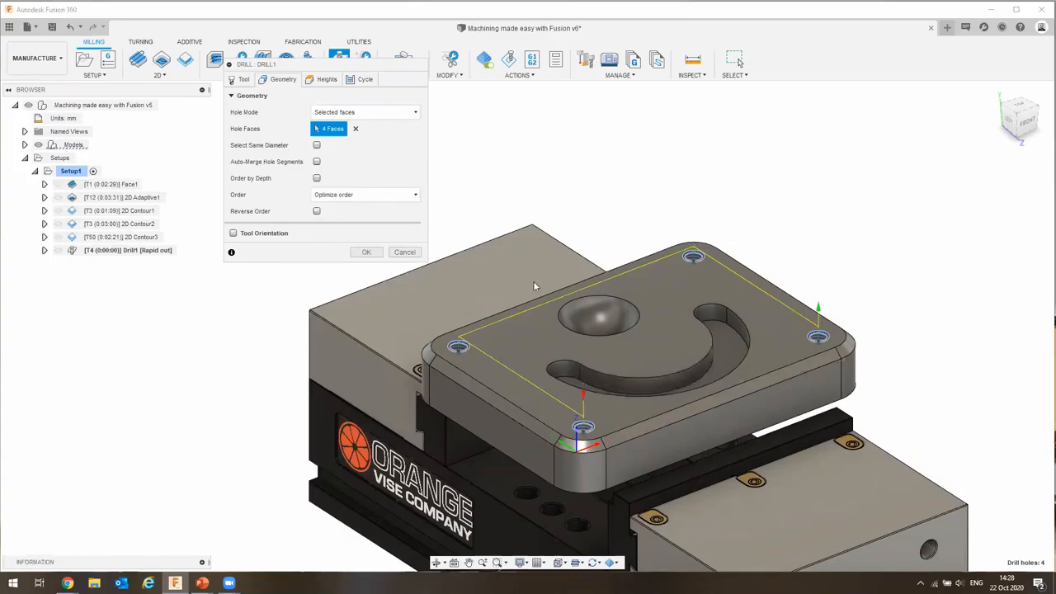
pyautogui.click(344, 113)
# Examine from the side how deep the spot drill's tip reaches relative to the corner hole's chamfer.
pyautogui.click(1009, 123)
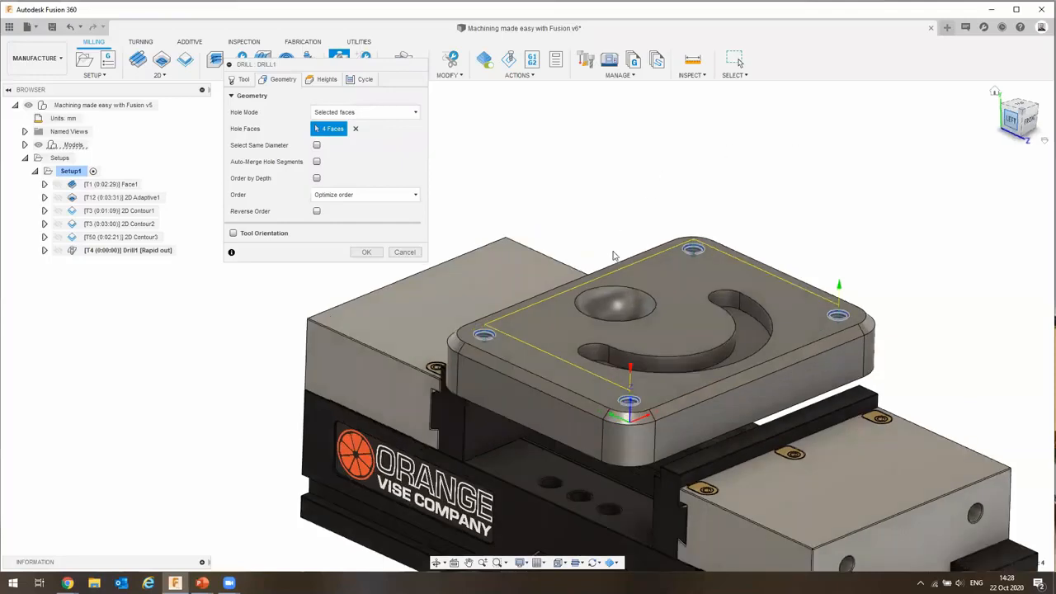
pyautogui.scroll(6, 651, 272)
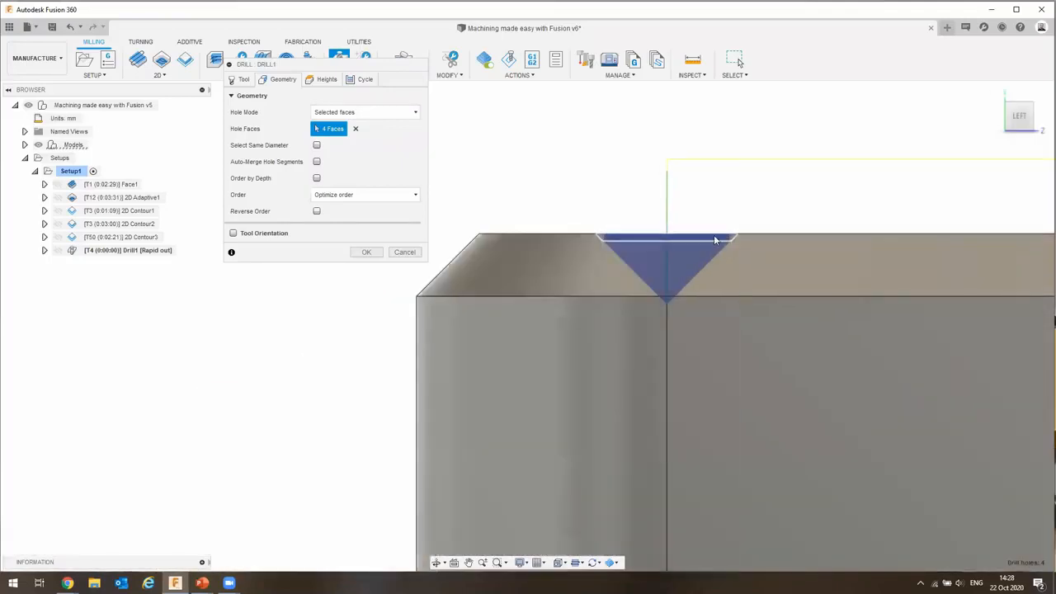
pyautogui.scroll(-4, 660, 267)
pyautogui.scroll(4, 659, 268)
pyautogui.scroll(3, 606, 237)
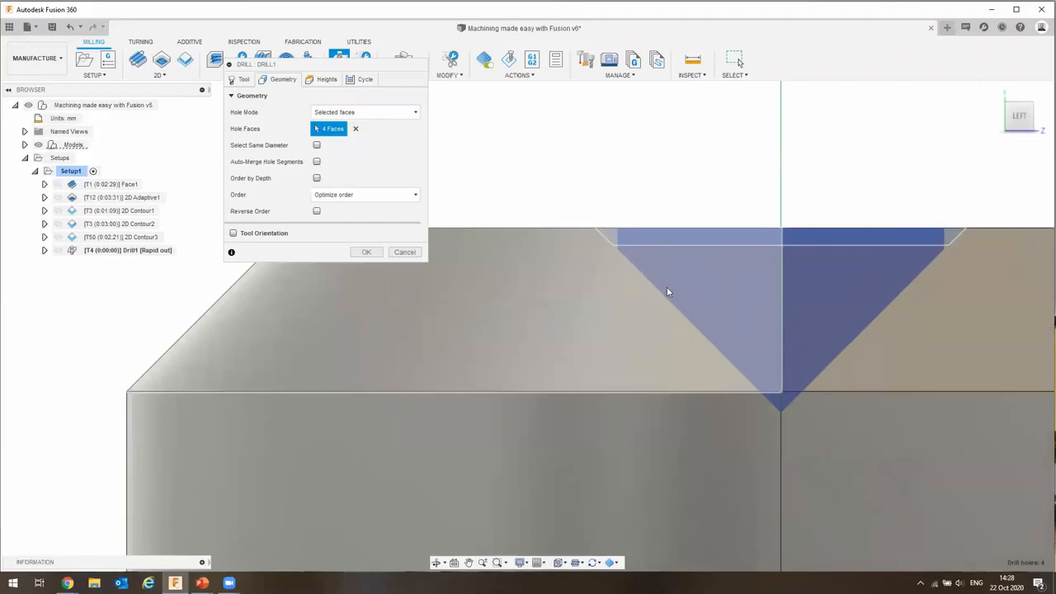
pyautogui.scroll(5, 609, 244)
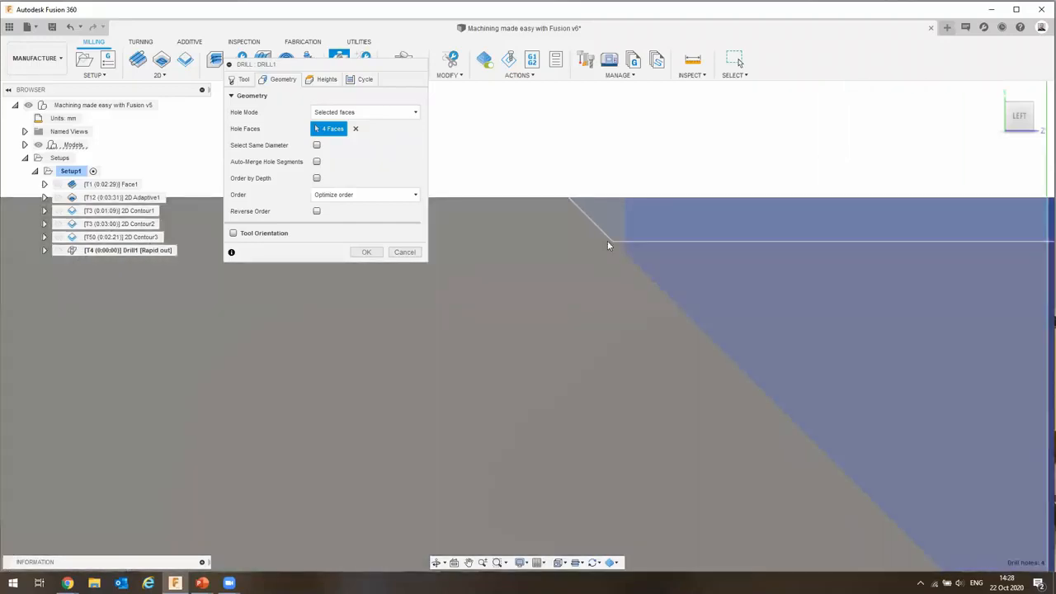
pyautogui.scroll(-6, 605, 249)
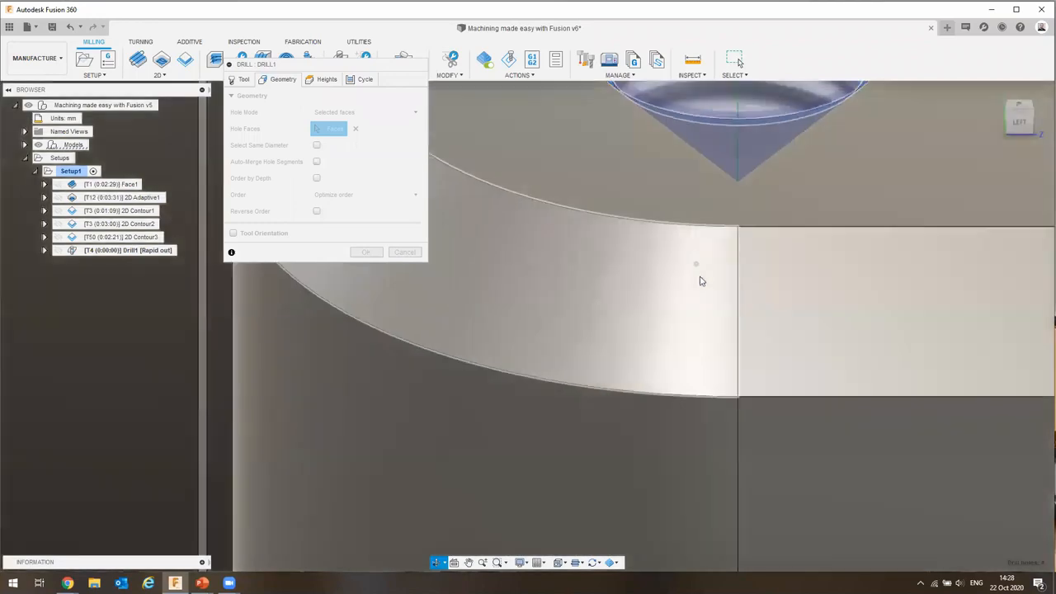
pyautogui.scroll(-4, 693, 198)
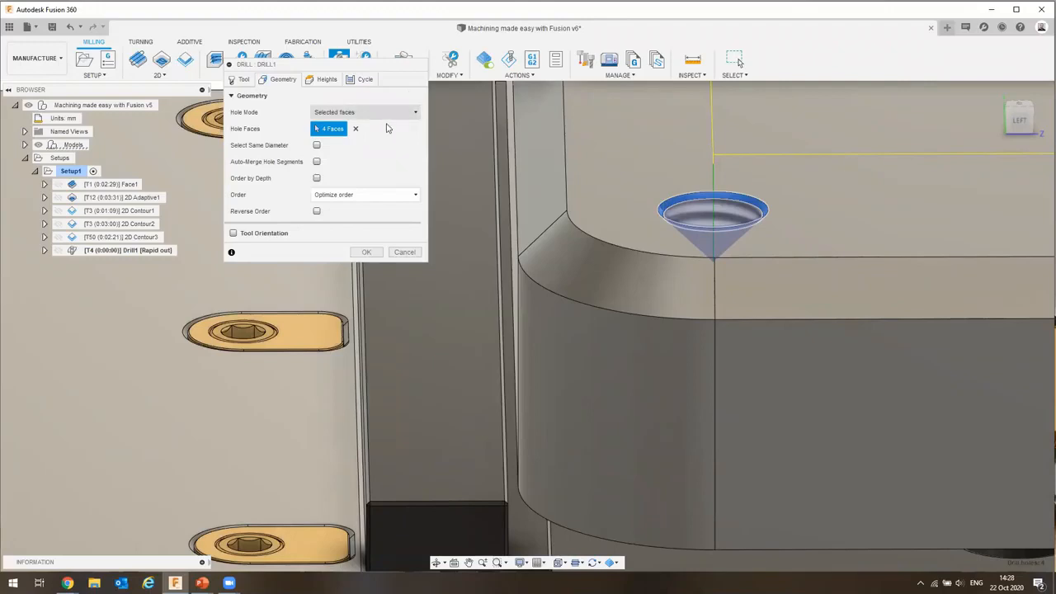
# Reference the drill's bottom height from the stock top with an offset of -2 mm.
pyautogui.click(327, 80)
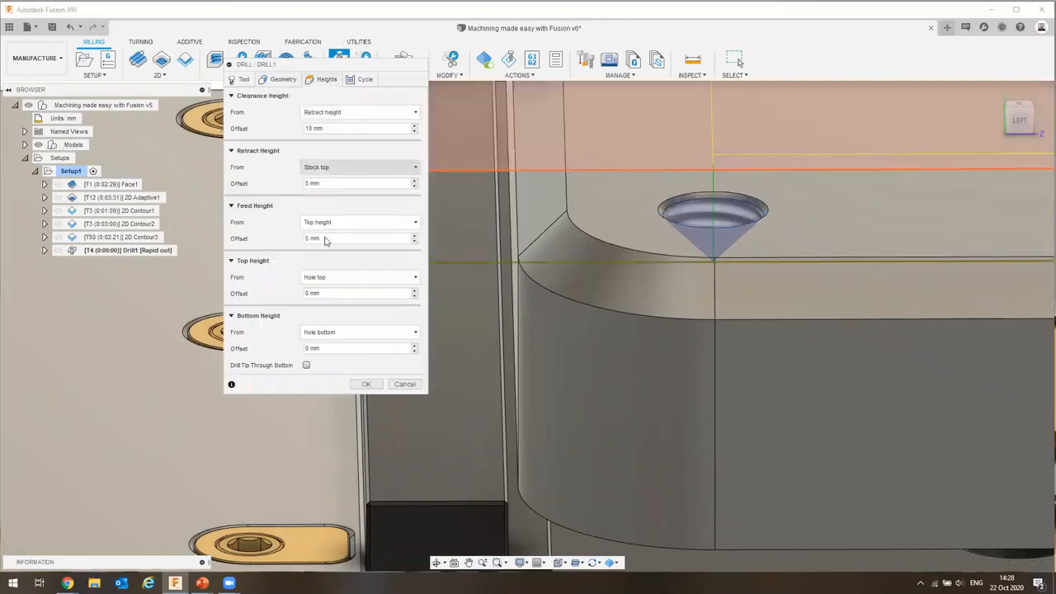
pyautogui.click(341, 336)
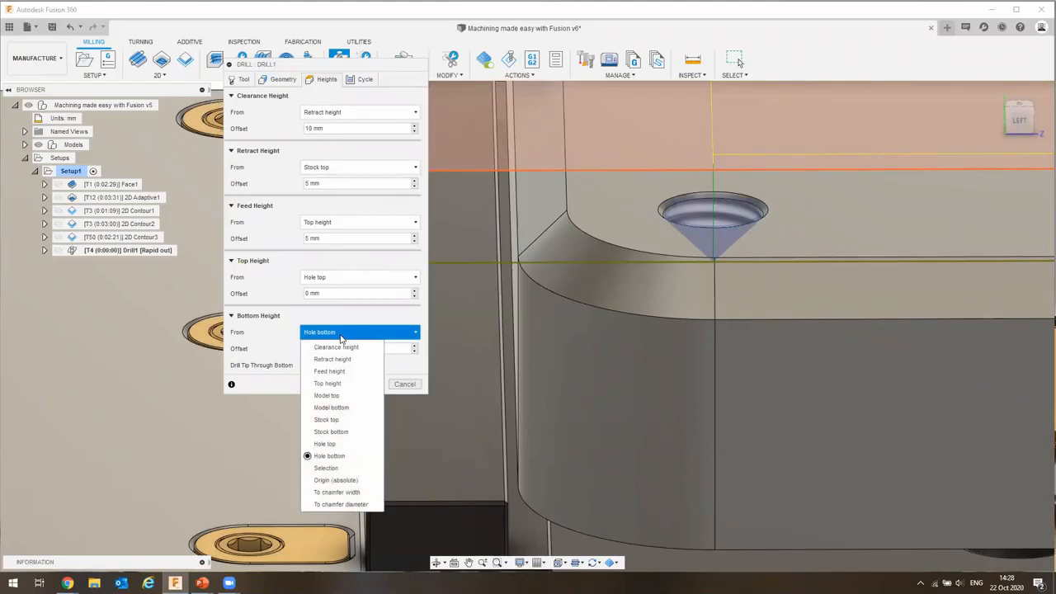
pyautogui.click(329, 420)
pyautogui.click(328, 349)
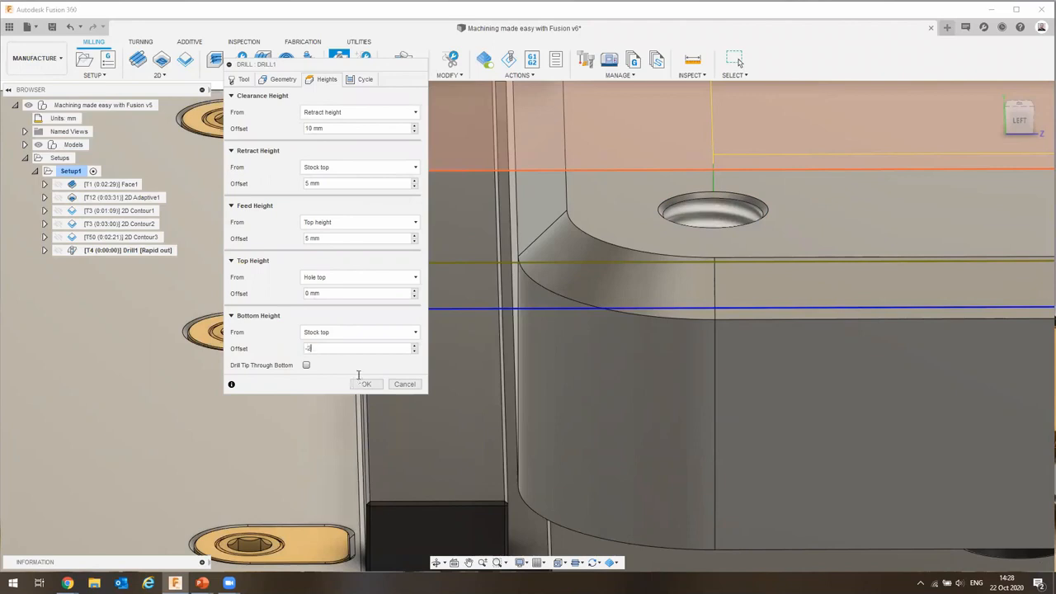
# Check the spot drill depth in the straight side view, set the bottom height offset to -5 mm, and generate the drill operation.
pyautogui.click(1022, 118)
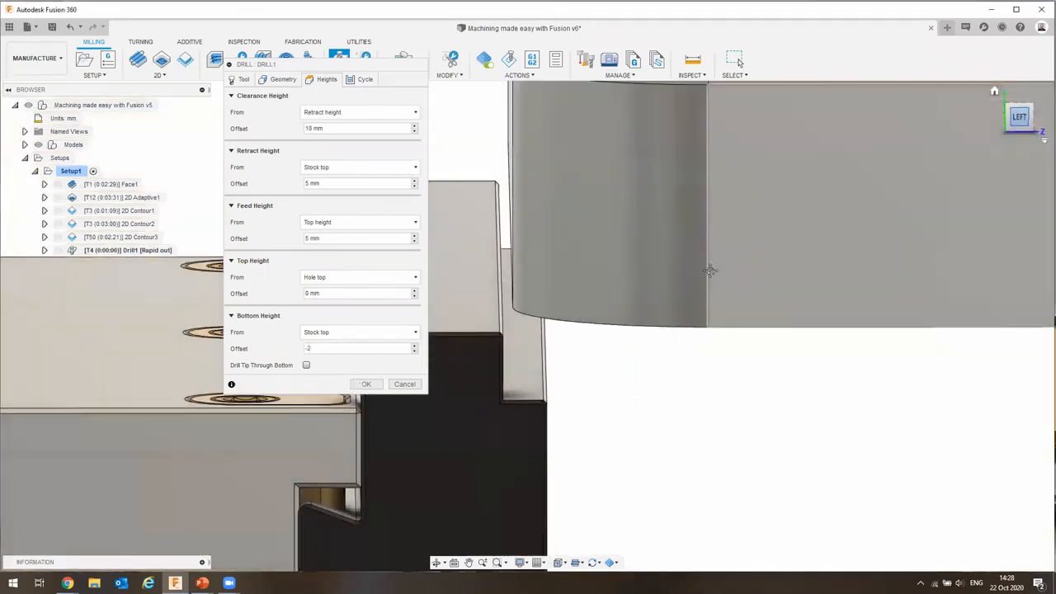
pyautogui.moveTo(709, 270); pyautogui.dragTo(549, 541, button='middle')
pyautogui.scroll(2, 544, 307)
pyautogui.click(306, 348)
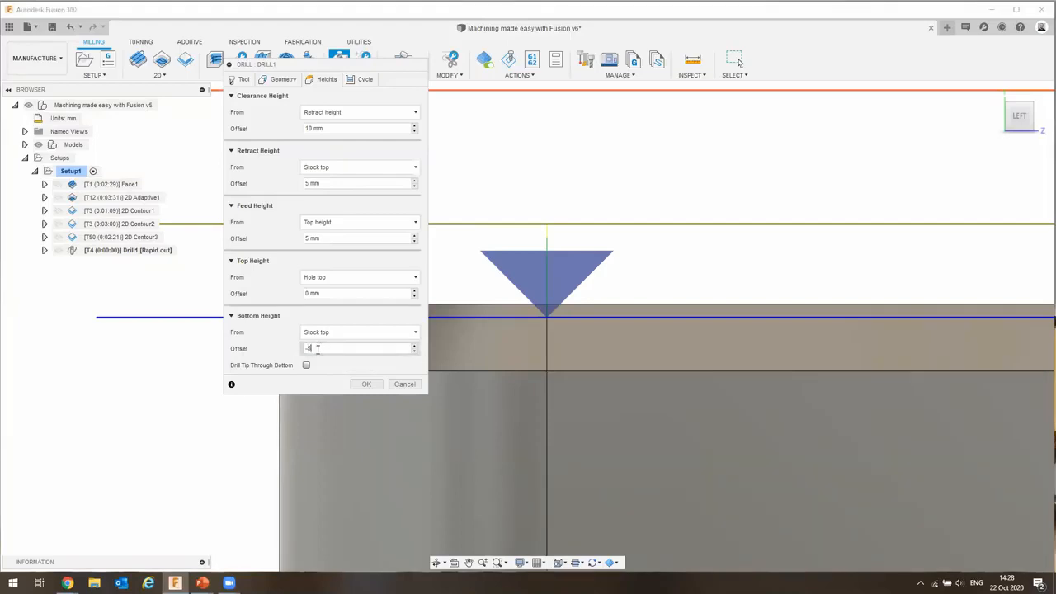
pyautogui.click(366, 386)
# Examine the generated spot-drilling toolpath and the drilled stock at the four corner holes from several angles.
pyautogui.scroll(-5, 511, 373)
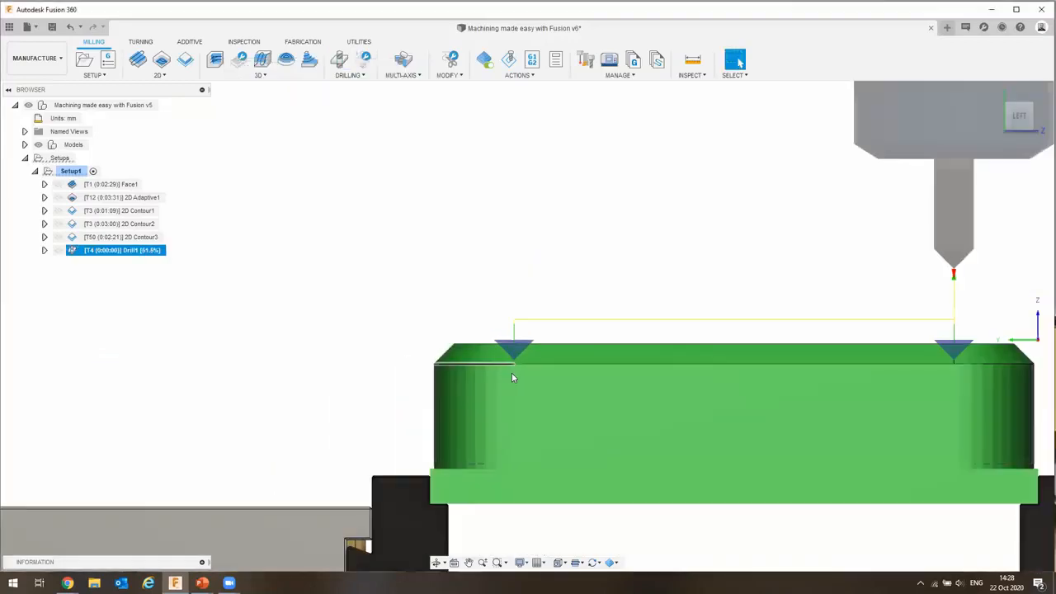
pyautogui.keyDown('shift'); pyautogui.moveTo(524, 369); pyautogui.dragTo(627, 380, button='middle'); pyautogui.keyUp('shift')
pyautogui.moveTo(276, 317); pyautogui.dragTo(412, 326, button='middle')
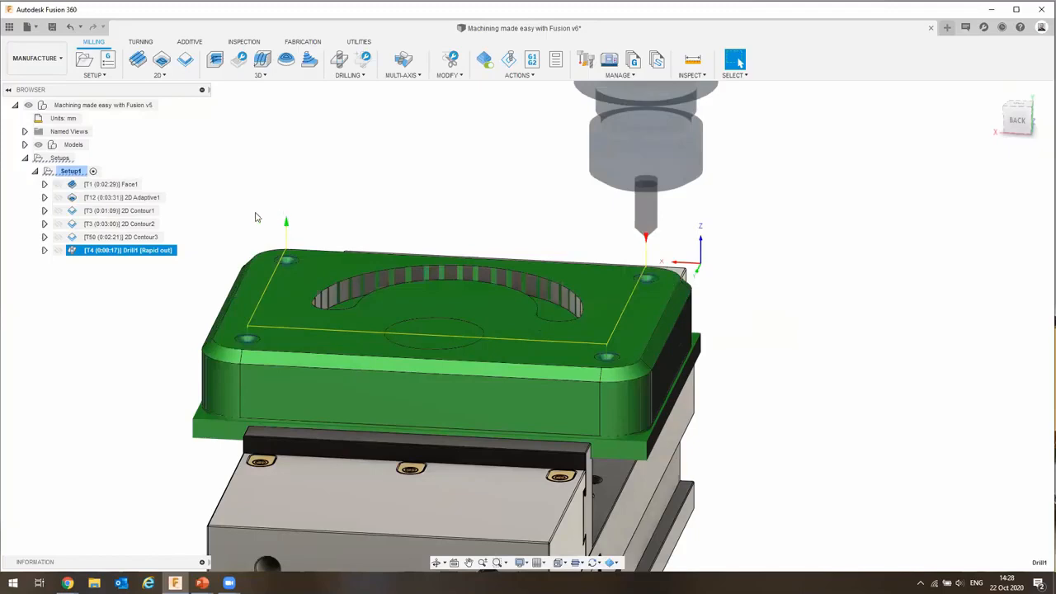
pyautogui.keyDown('shift'); pyautogui.moveTo(382, 216); pyautogui.dragTo(385, 189, button='middle'); pyautogui.keyUp('shift')
pyautogui.scroll(-3, 383, 207)
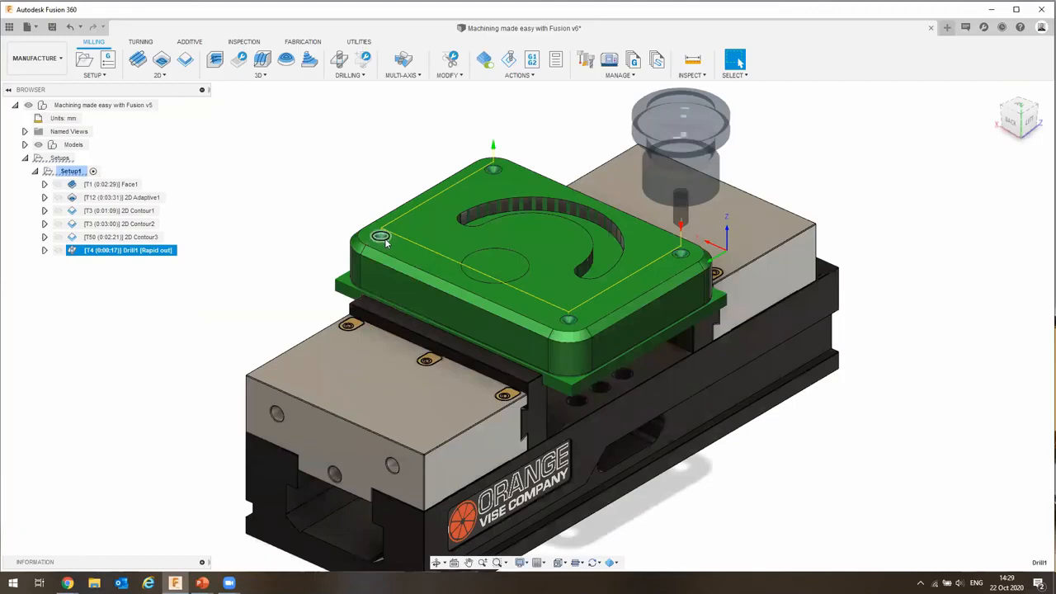
# Duplicate the spot-drill operation for the four corner holes and select the copy.
pyautogui.rightClick(135, 253)
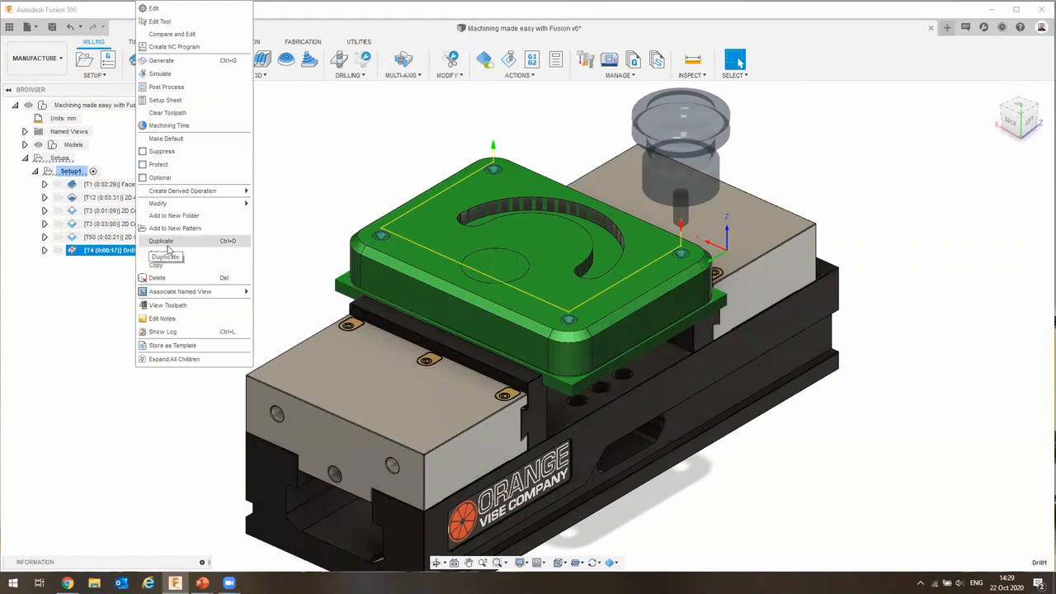
pyautogui.click(167, 246)
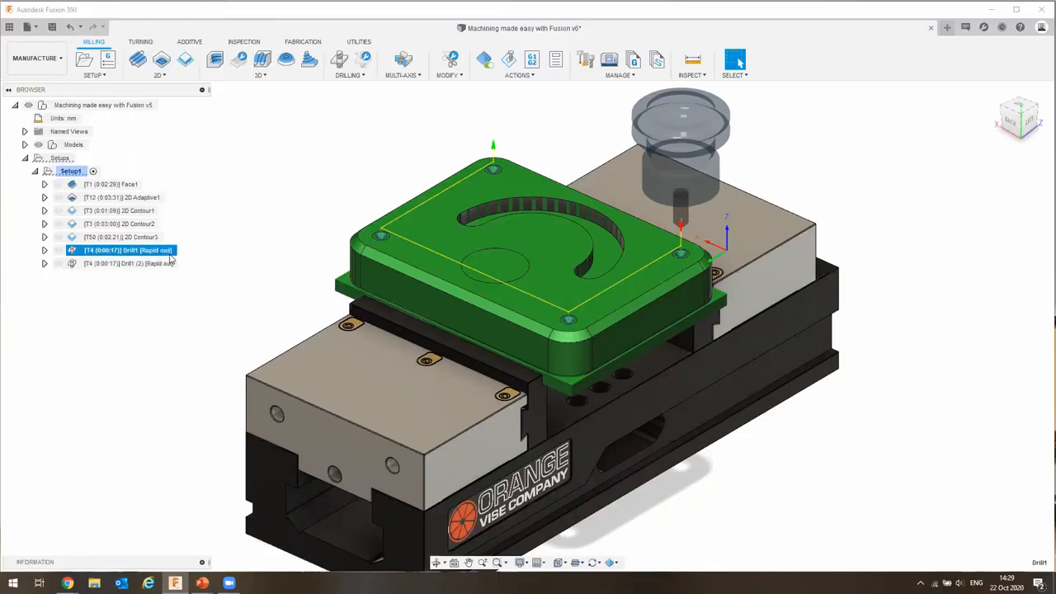
pyautogui.click(135, 264)
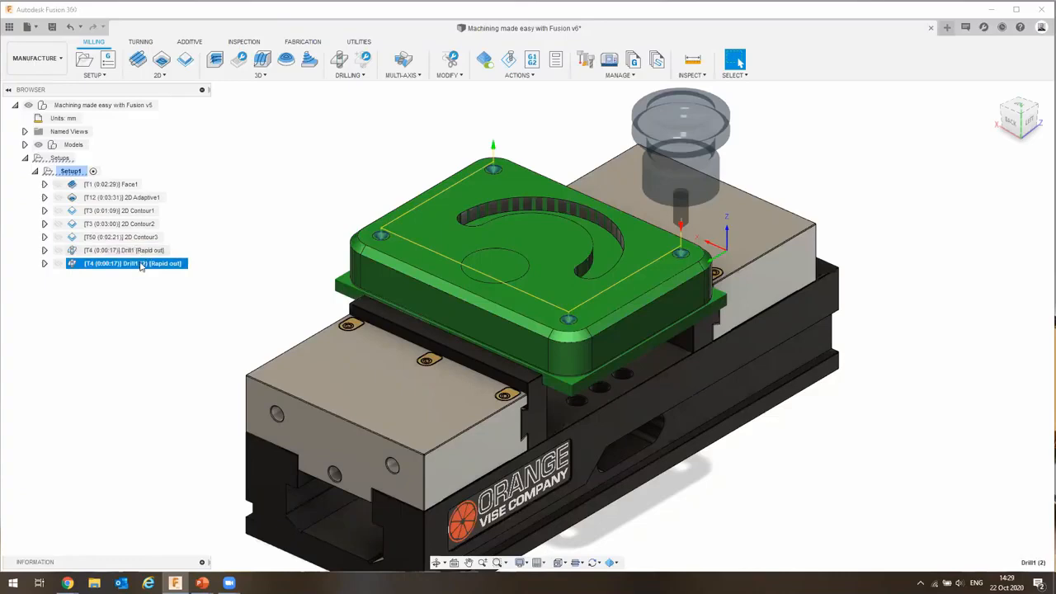
# Edit the duplicated drill operation and assign it the 10.2 mm M12 Pre-Drill from the local tool library.
pyautogui.rightClick(141, 266)
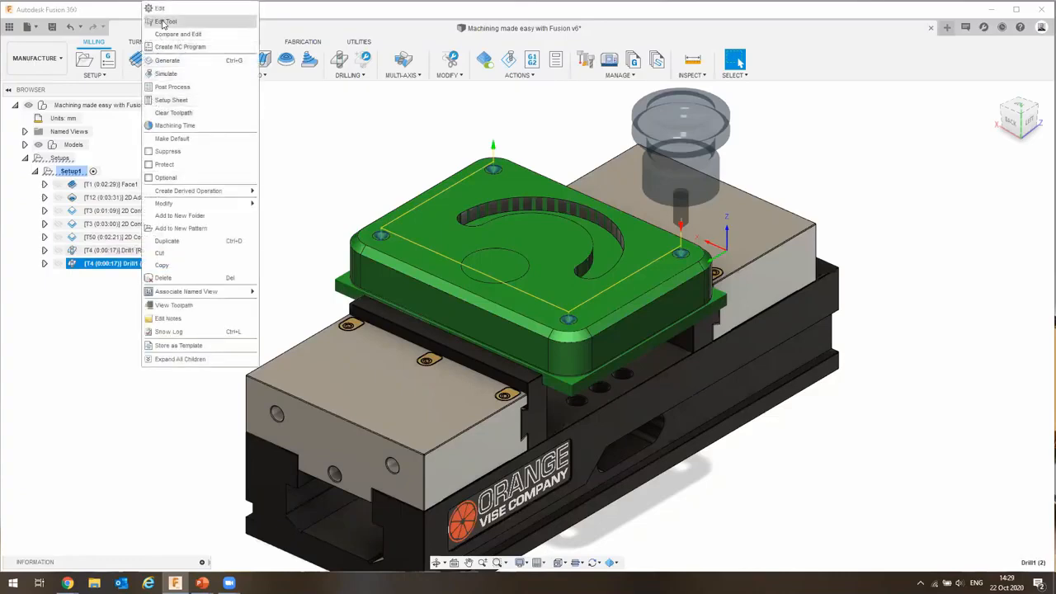
pyautogui.click(172, 12)
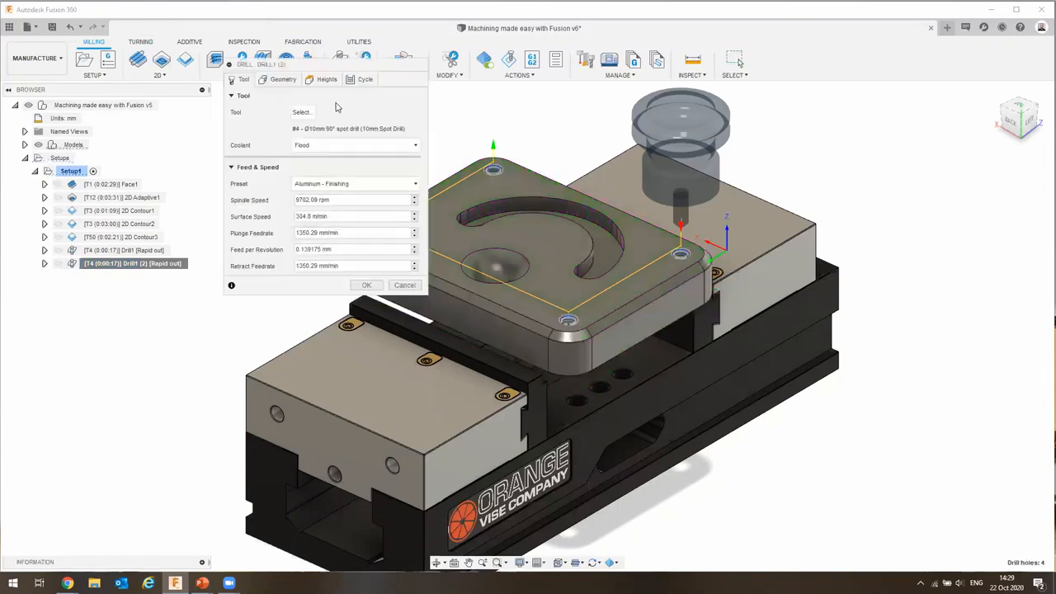
pyautogui.click(300, 113)
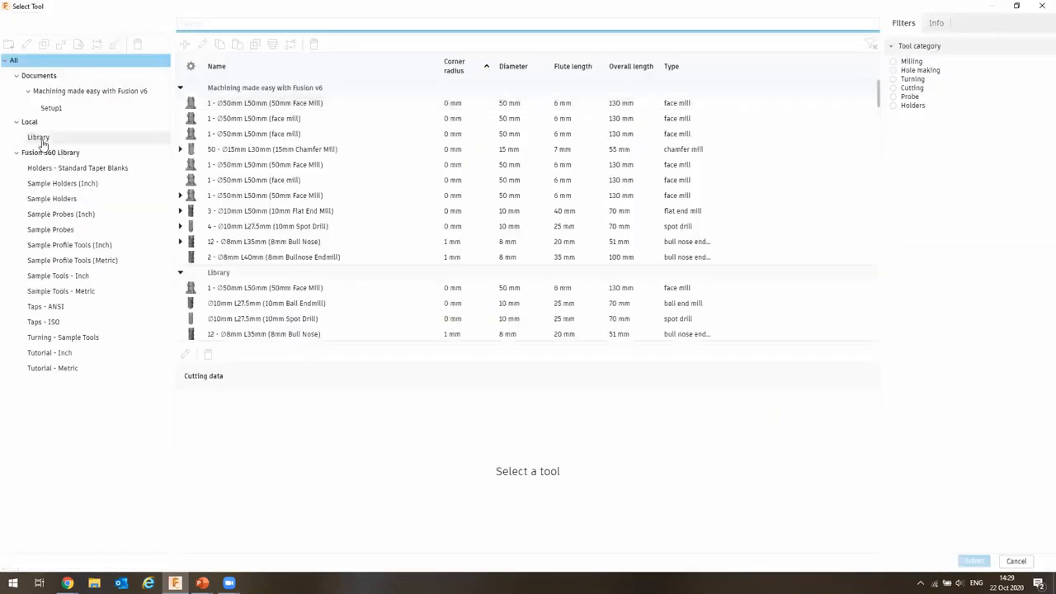
pyautogui.click(39, 138)
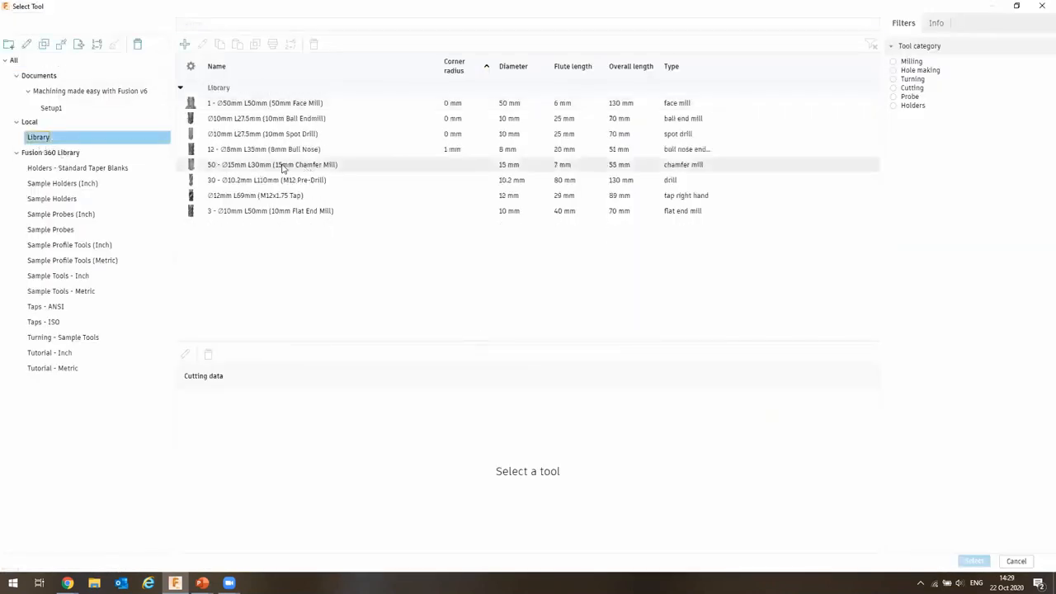
pyautogui.click(278, 183)
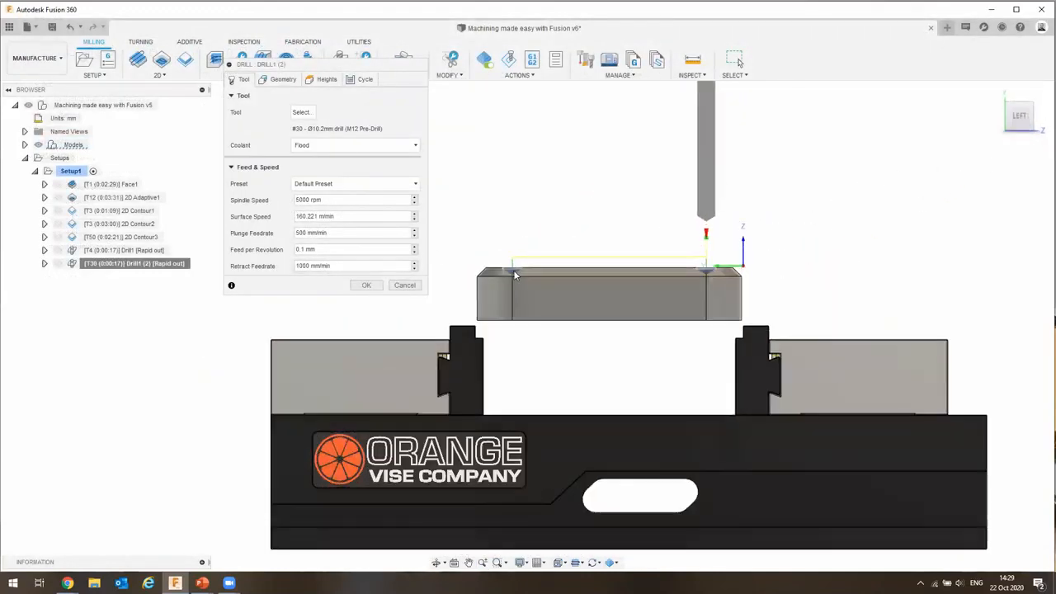
# Reference the pre-drill operation's bottom height from the stock bottom.
pyautogui.scroll(6, 513, 269)
pyautogui.scroll(-2, 497, 274)
pyautogui.scroll(-4, 498, 279)
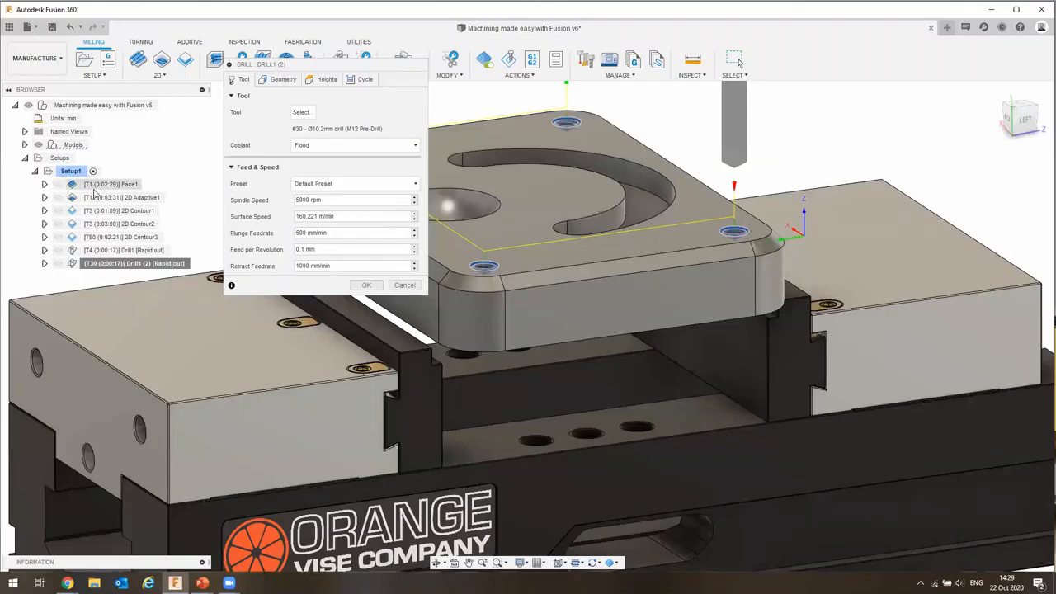
pyautogui.click(323, 80)
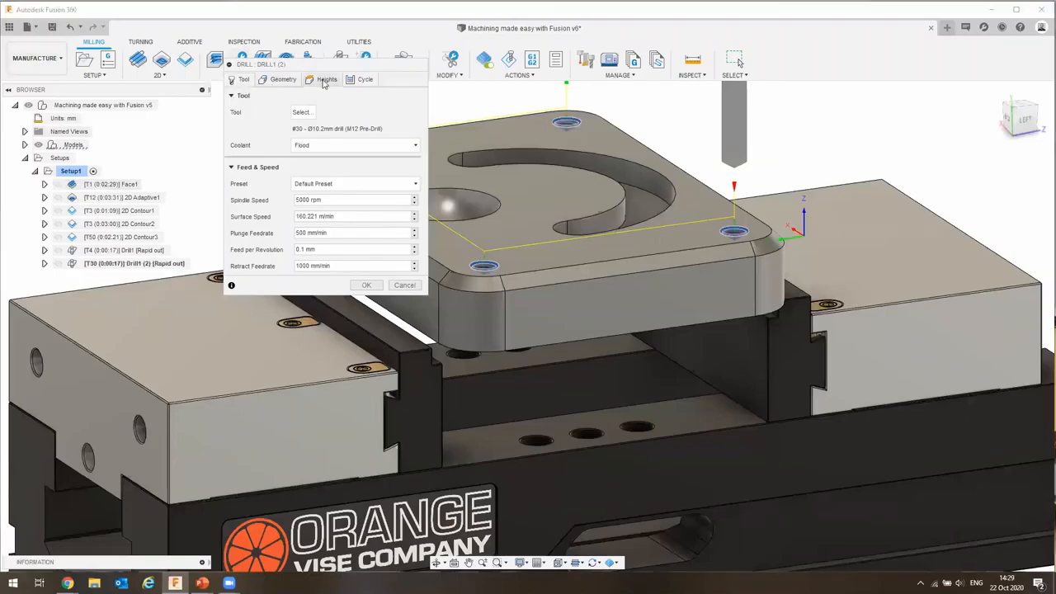
pyautogui.click(349, 333)
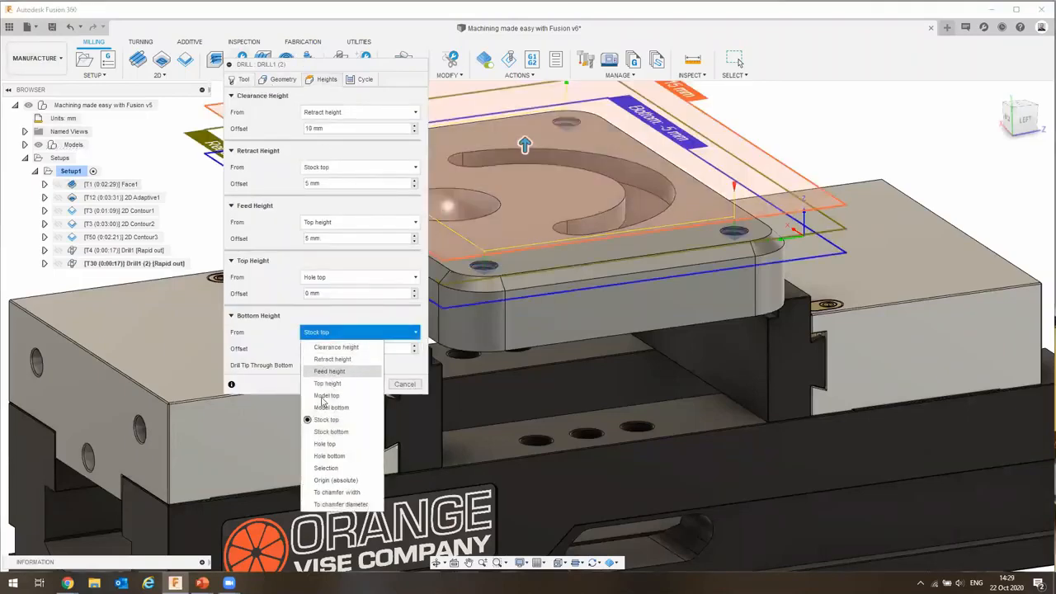
pyautogui.click(325, 432)
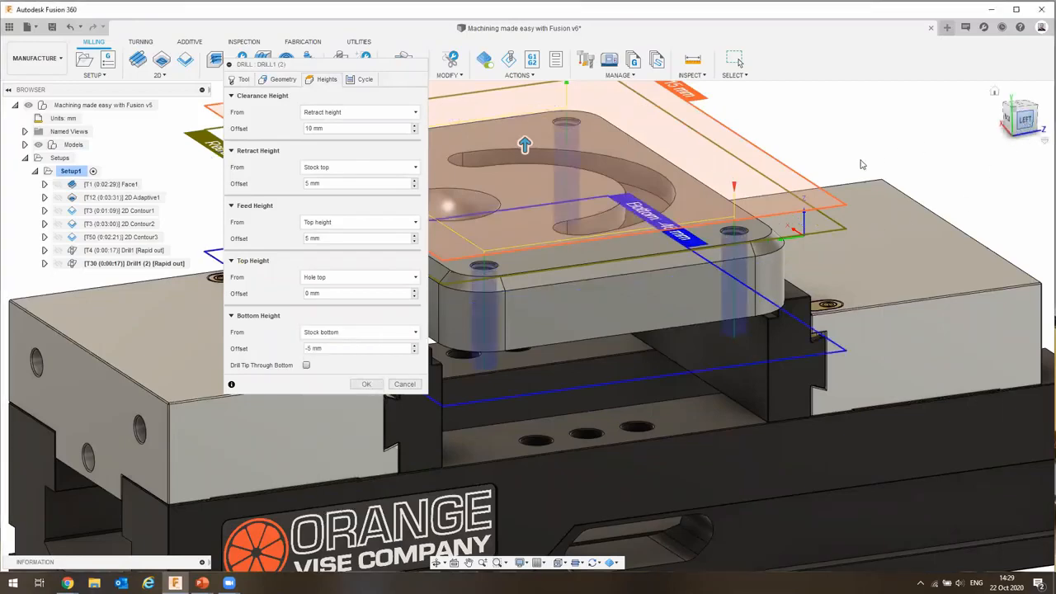
pyautogui.scroll(5, 622, 267)
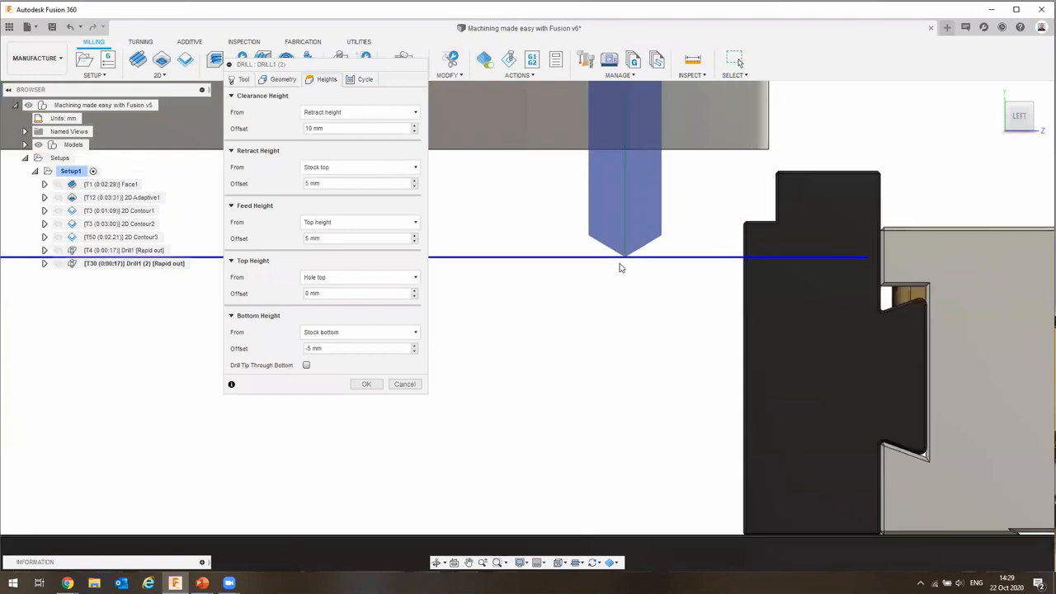
# Set the bottom height offset to -1 mm and check the drill's depth below the plate from the side.
pyautogui.click(355, 348)
pyautogui.scroll(-1, 698, 346)
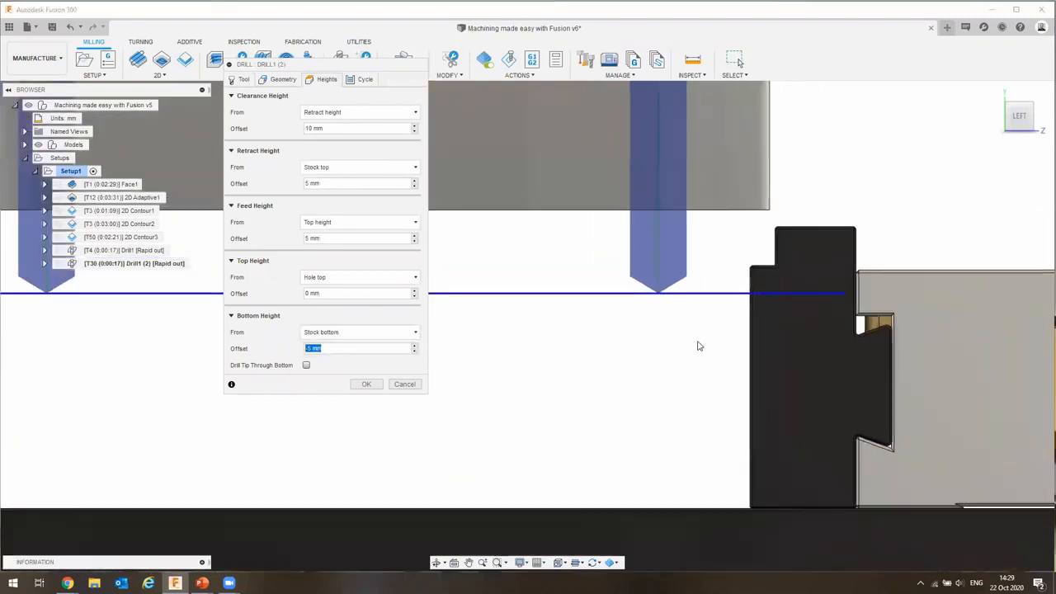
pyautogui.scroll(-3, 698, 346)
pyautogui.scroll(-1, 659, 337)
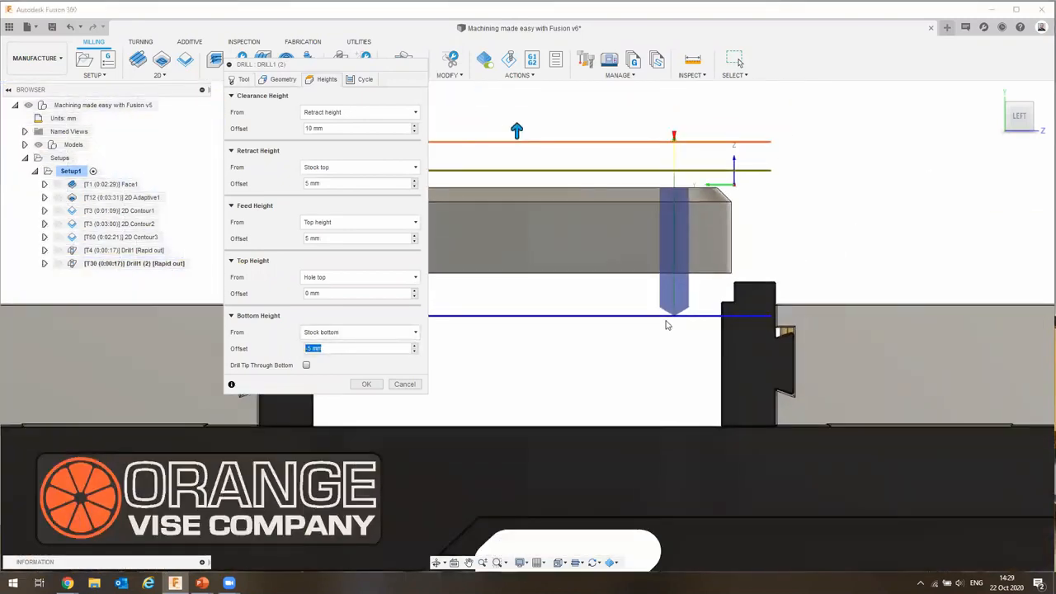
pyautogui.write('-1')
pyautogui.scroll(4, 672, 303)
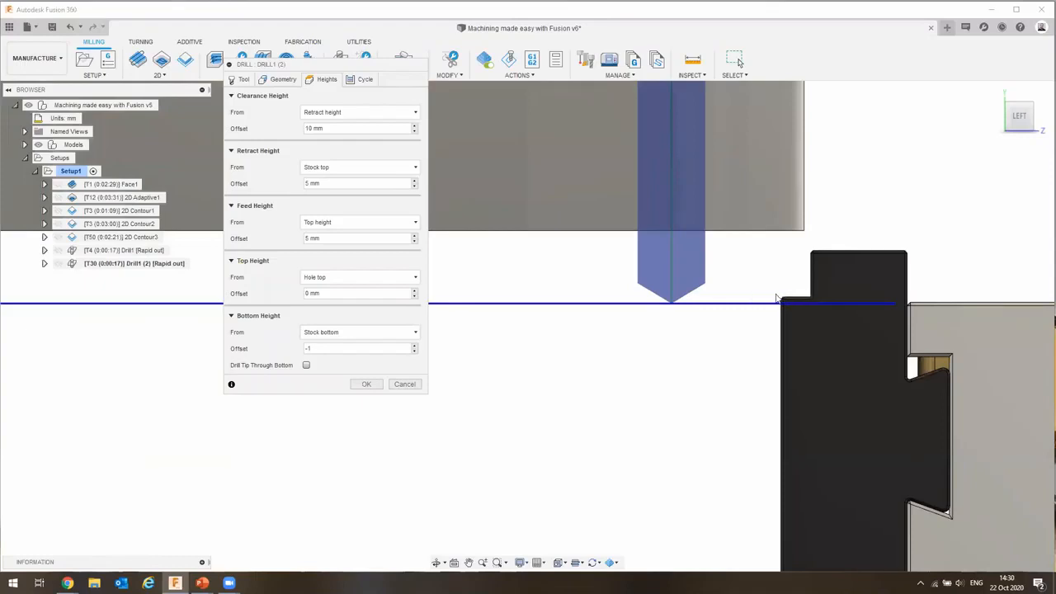
# Enable Drill Tip Through Bottom with a bottom height offset of -3 mm and generate the pre-drill operation.
pyautogui.click(306, 365)
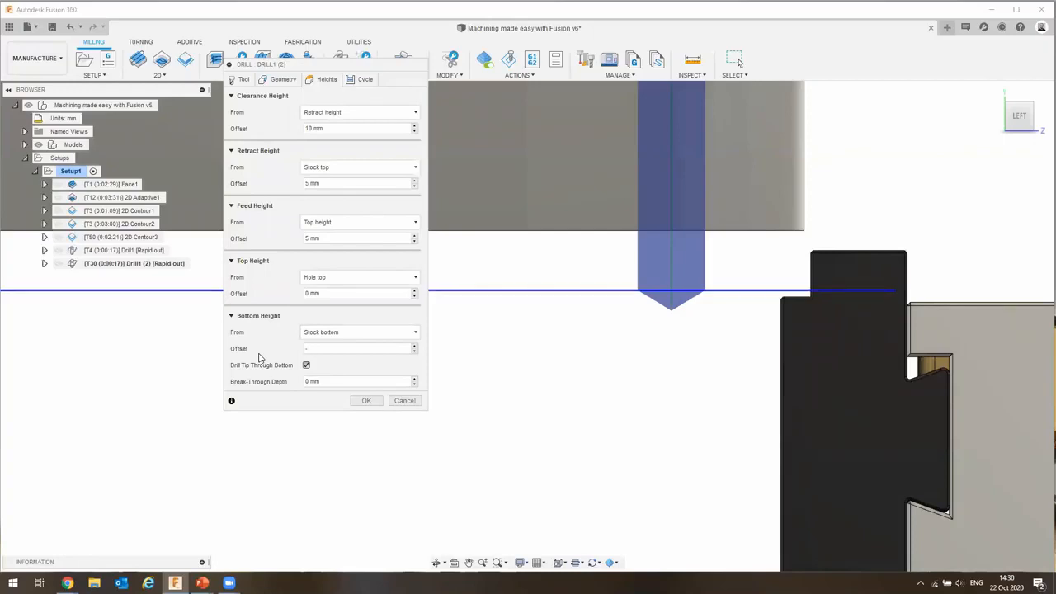
pyautogui.write('3')
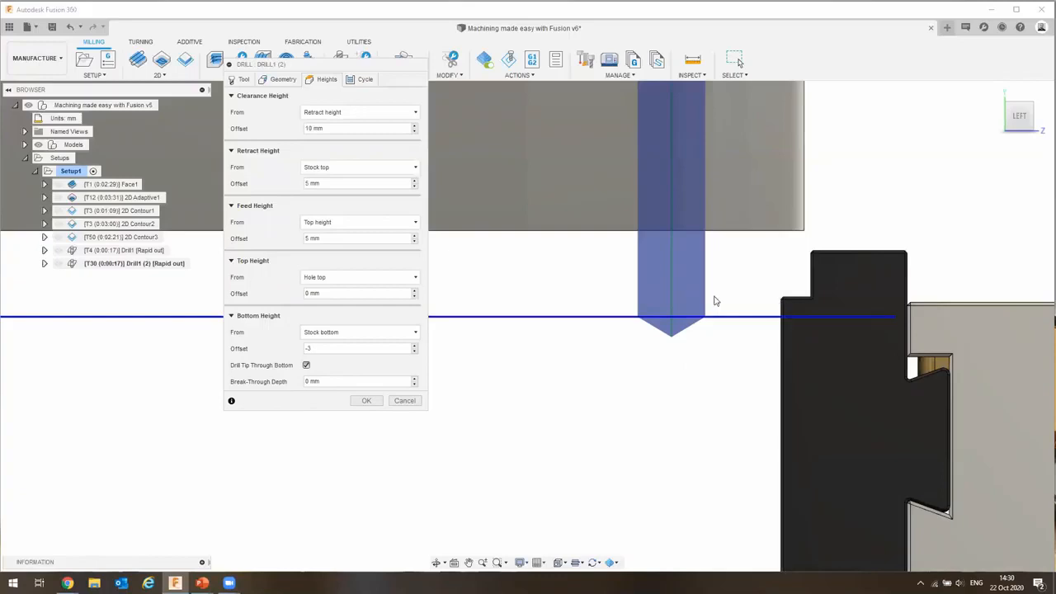
pyautogui.scroll(-5, 617, 325)
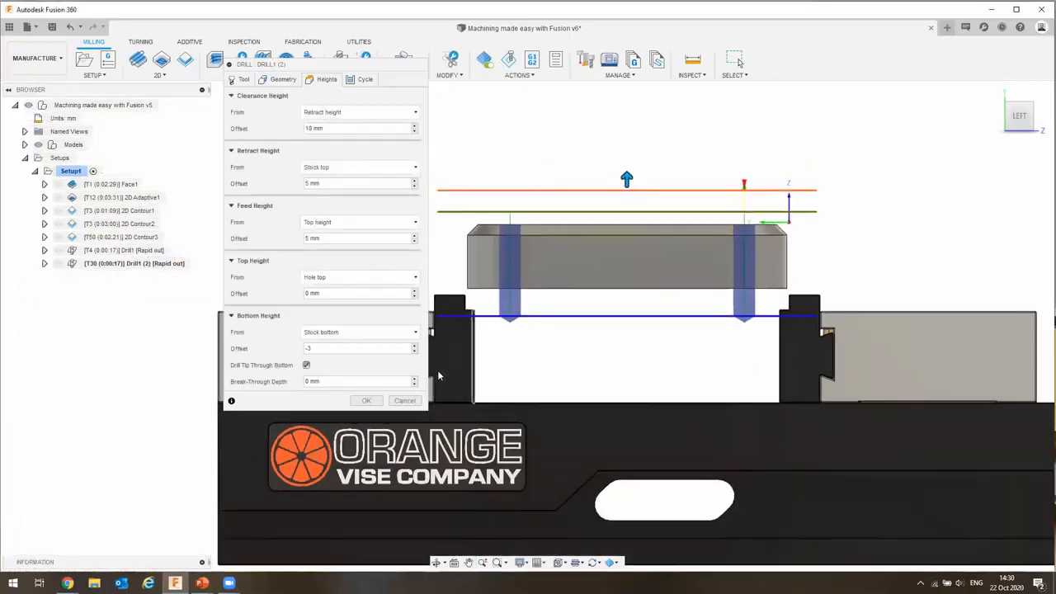
pyautogui.click(364, 401)
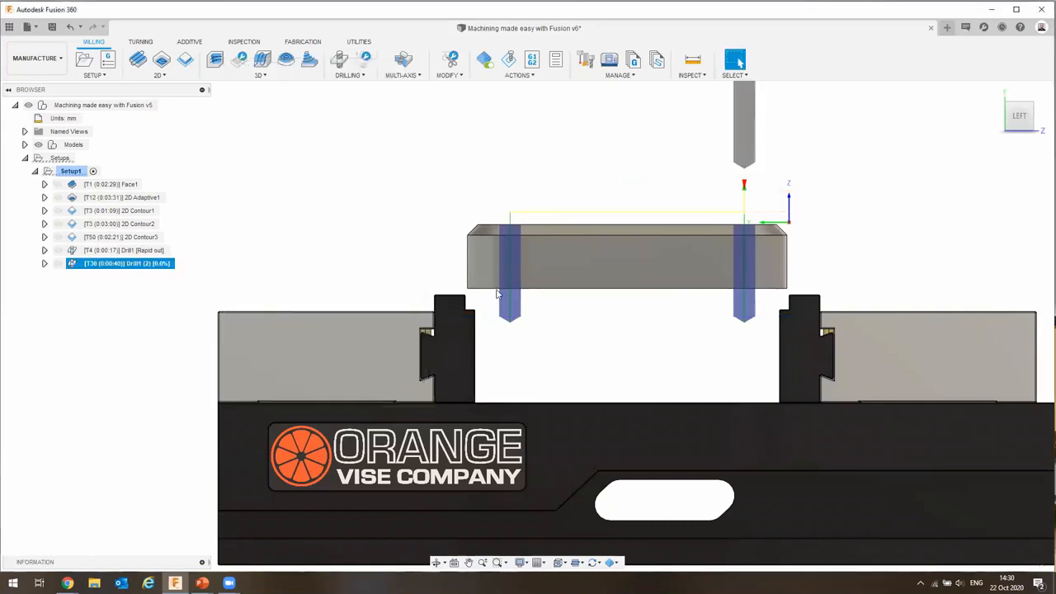
pyautogui.keyDown('shift'); pyautogui.moveTo(432, 245); pyautogui.dragTo(461, 269, button='middle'); pyautogui.keyUp('shift')
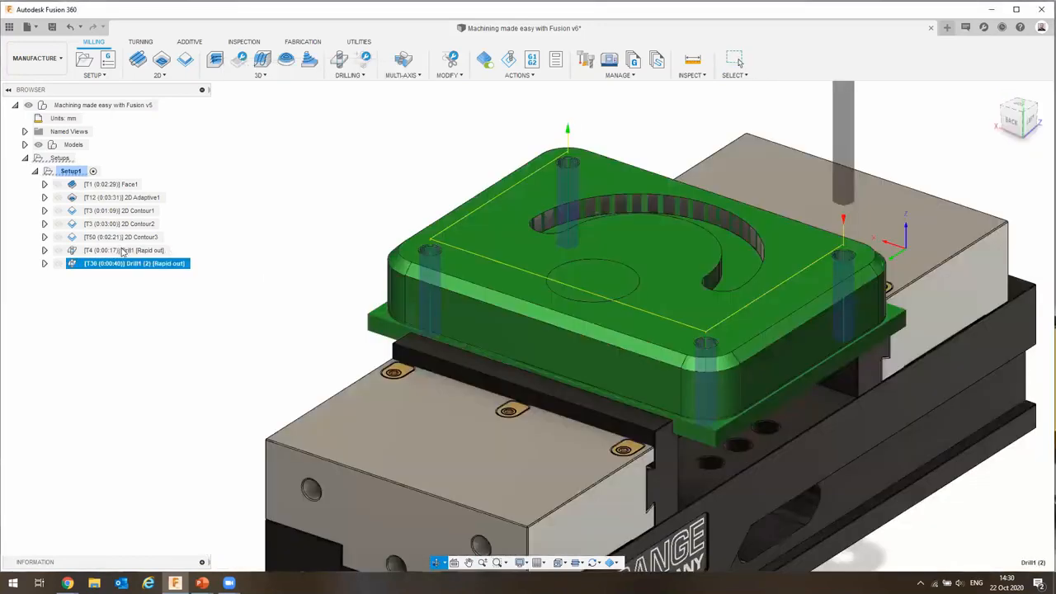
# Compare the spot-drill and pre-drill toolpaths, and duplicate the pre-drill operation.
pyautogui.click(123, 250)
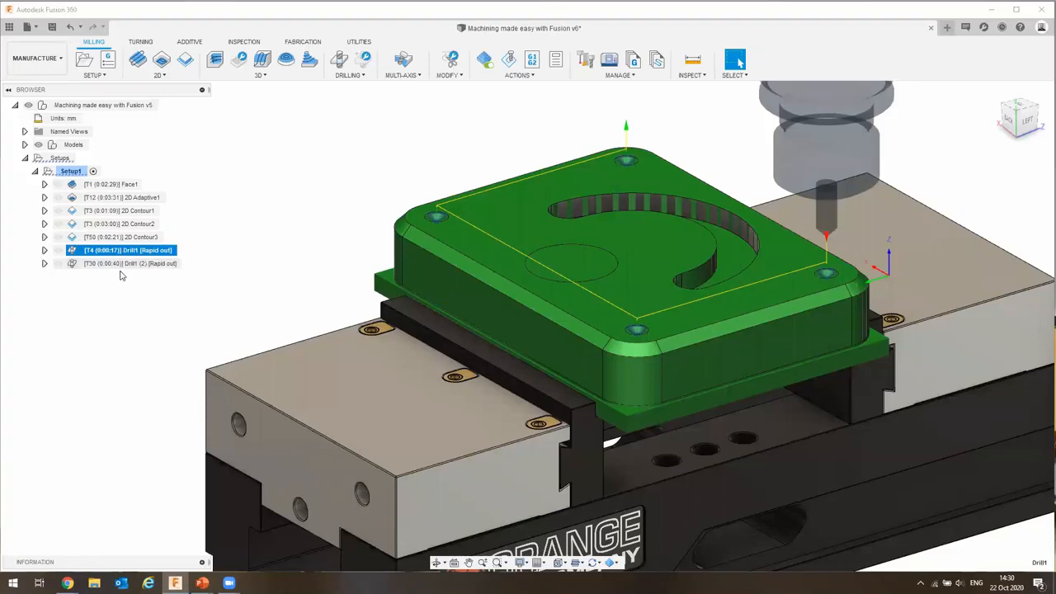
pyautogui.click(121, 264)
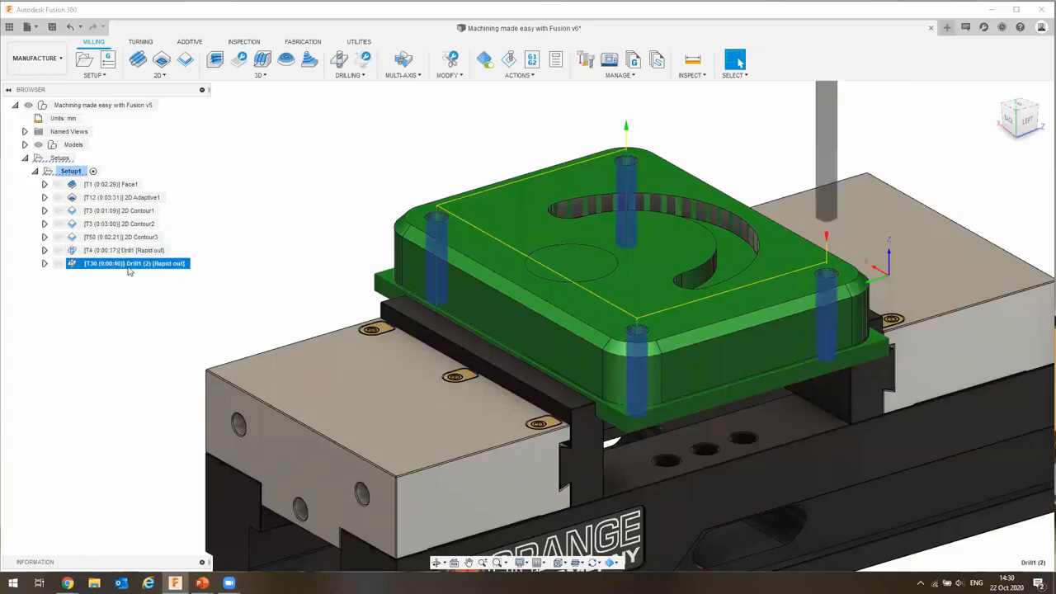
pyautogui.rightClick(123, 264)
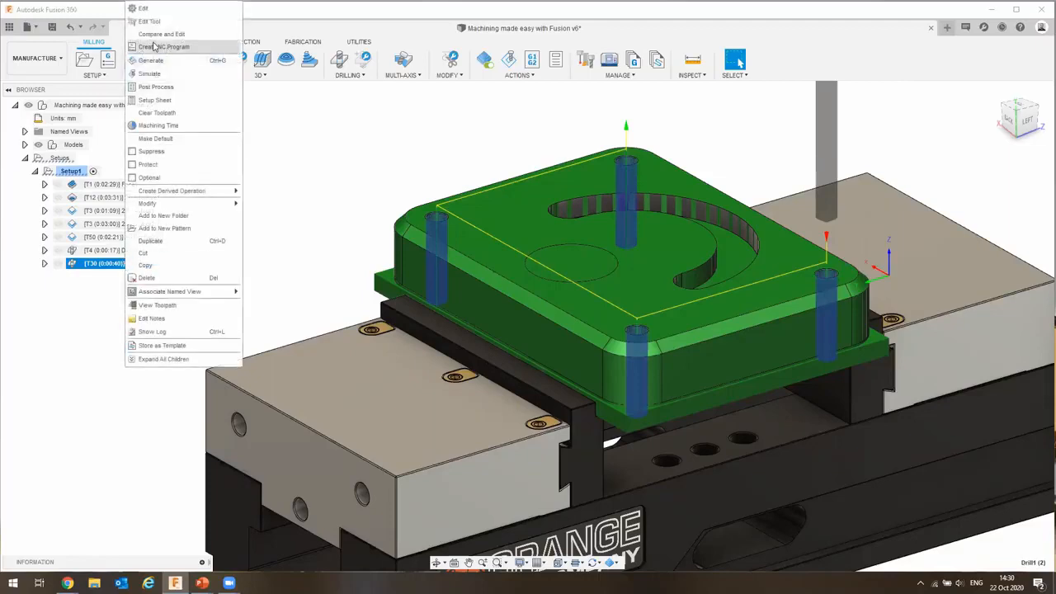
pyautogui.click(90, 344)
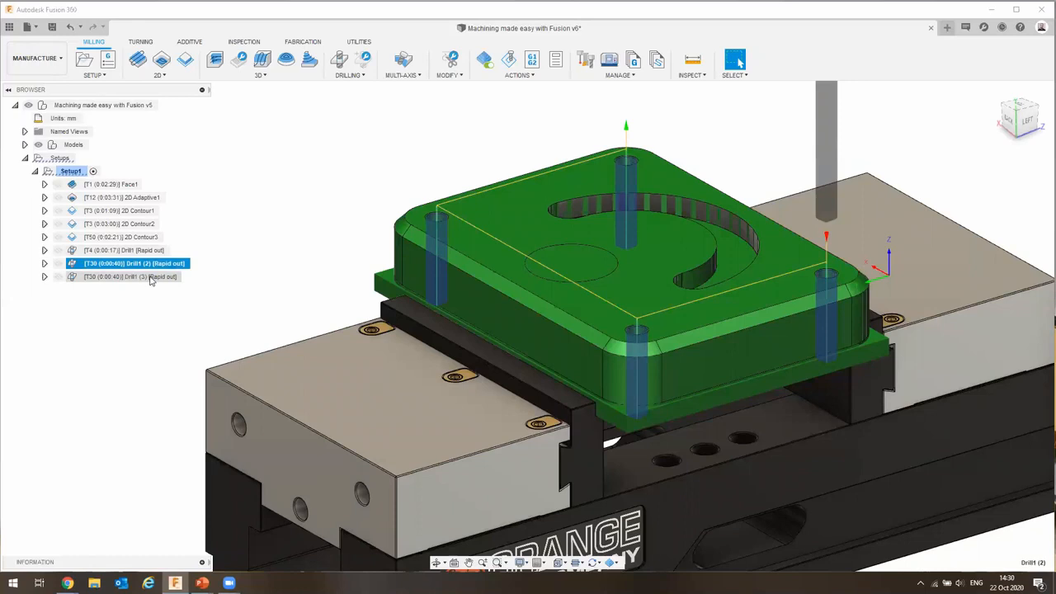
pyautogui.rightClick(150, 278)
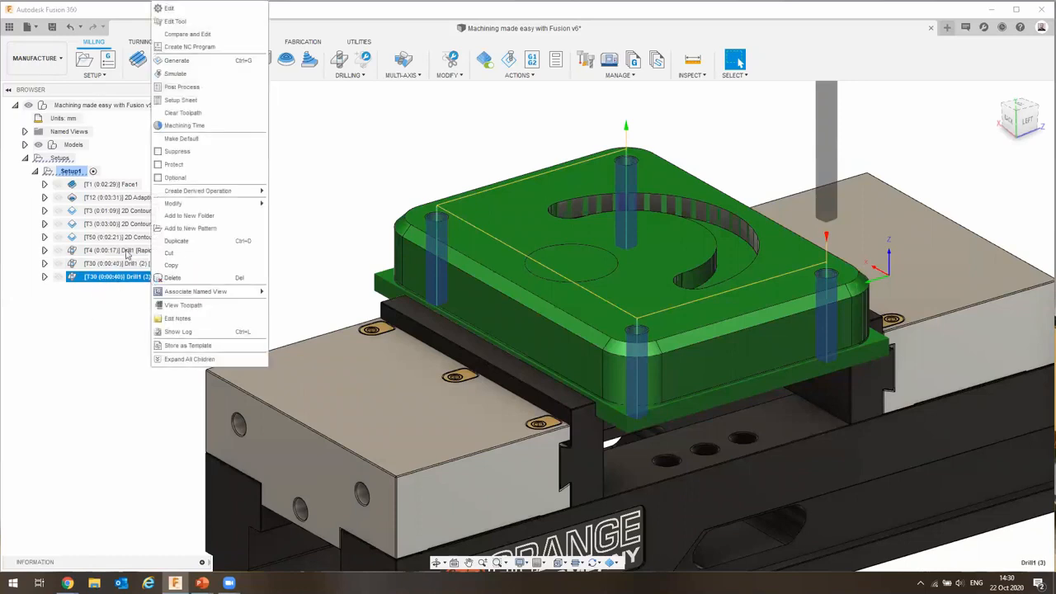
pyautogui.click(103, 326)
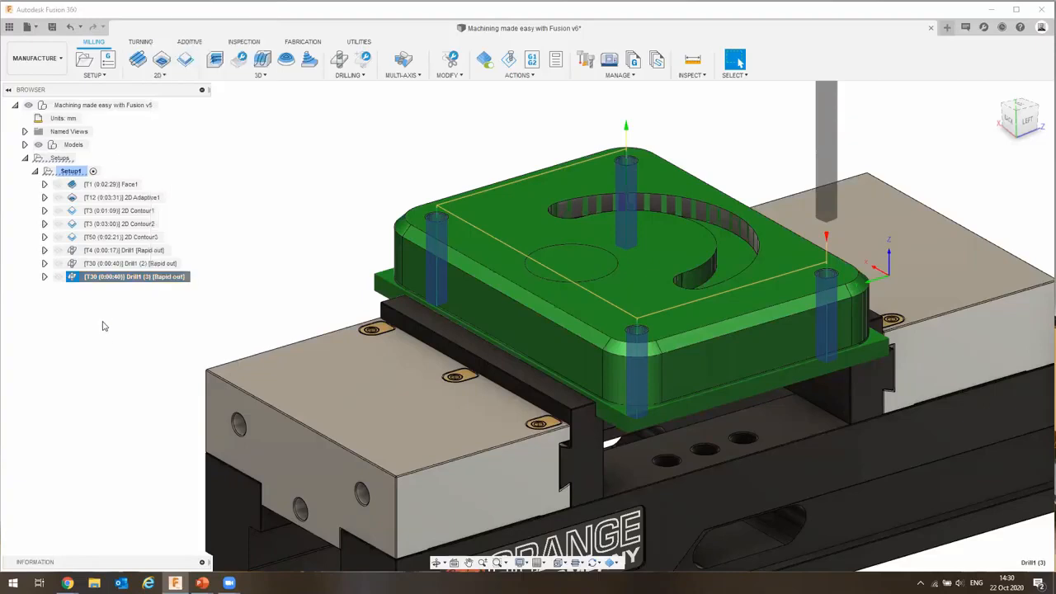
# Edit the newest drill operation copy and assign it the M12x1.75 Tap from the local tool library.
pyautogui.click(124, 250)
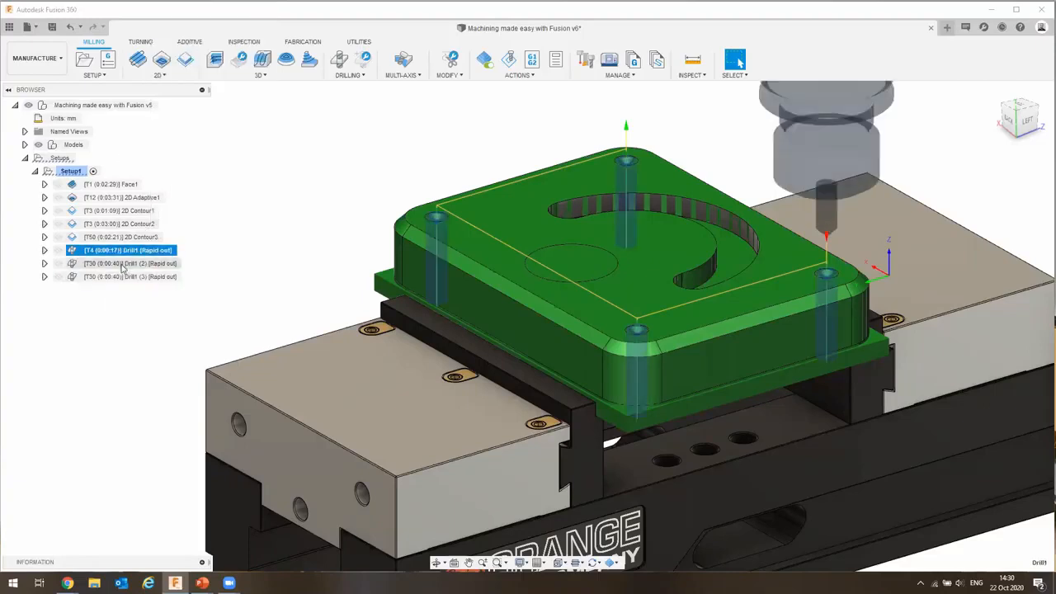
pyautogui.click(121, 264)
pyautogui.click(122, 277)
pyautogui.rightClick(122, 277)
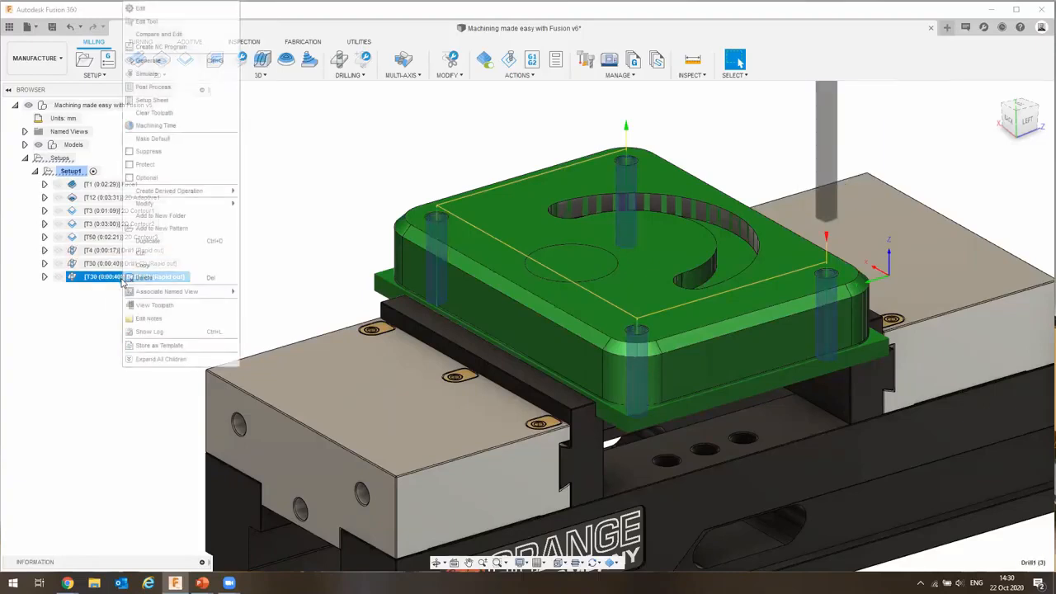
pyautogui.click(147, 9)
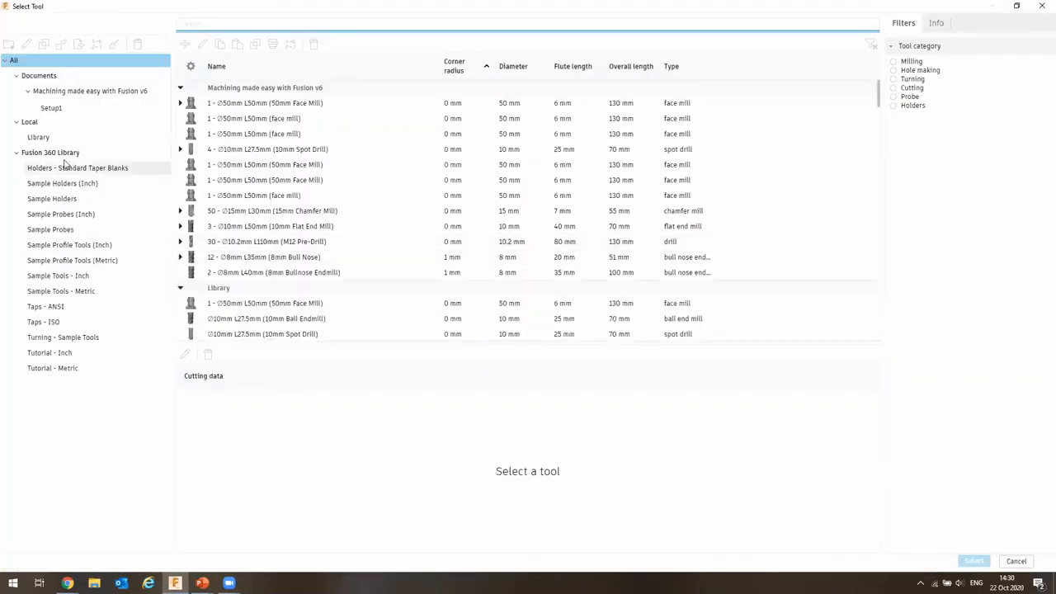
pyautogui.click(100, 139)
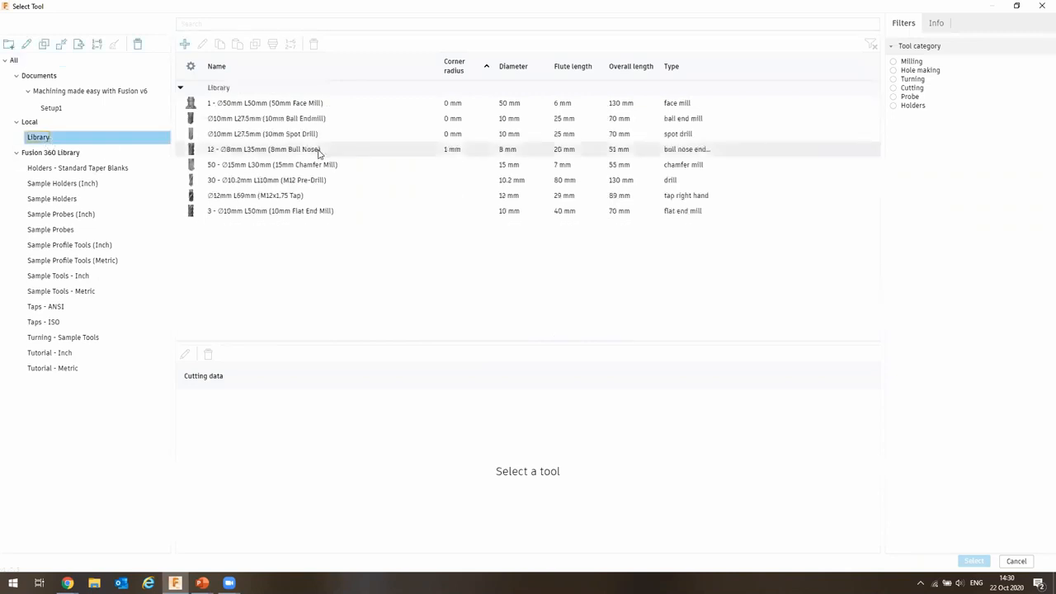
pyautogui.click(264, 197)
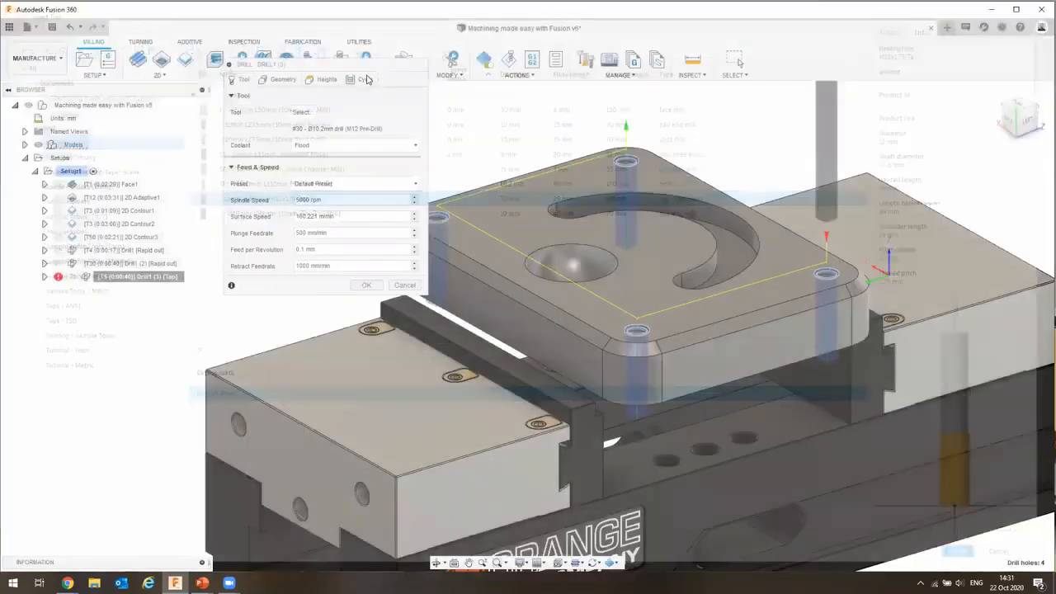
# Review the tapping operation's cycle type, hole geometry, and tool feed and speed settings.
pyautogui.click(367, 79)
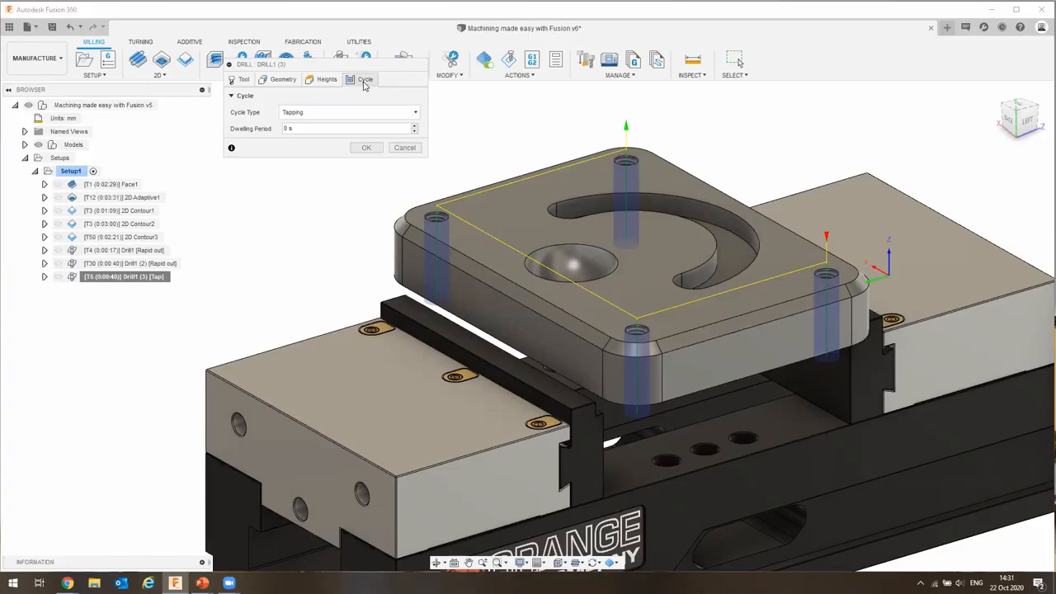
pyautogui.scroll(-5, 523, 177)
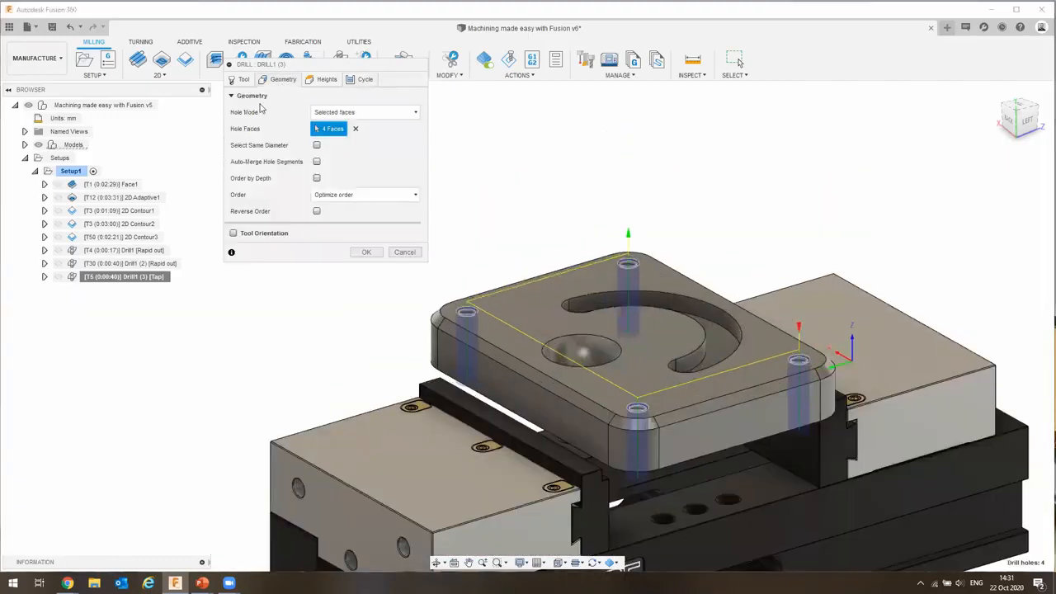
pyautogui.click(242, 79)
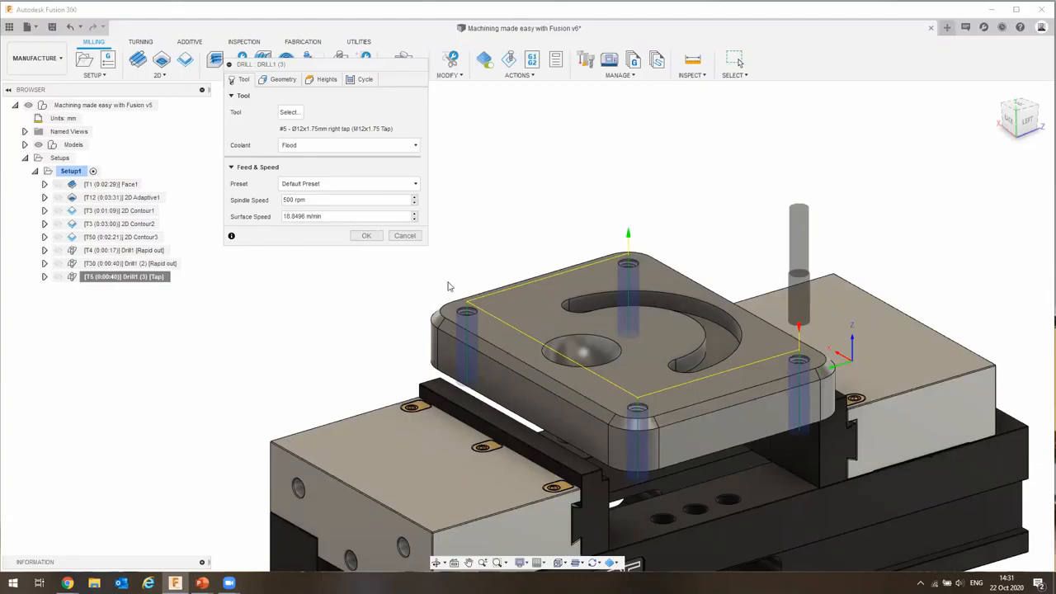
# Generate the tapping toolpath, and simulate all of the setup's operations through to the end to inspect the finished stock.
pyautogui.click(366, 237)
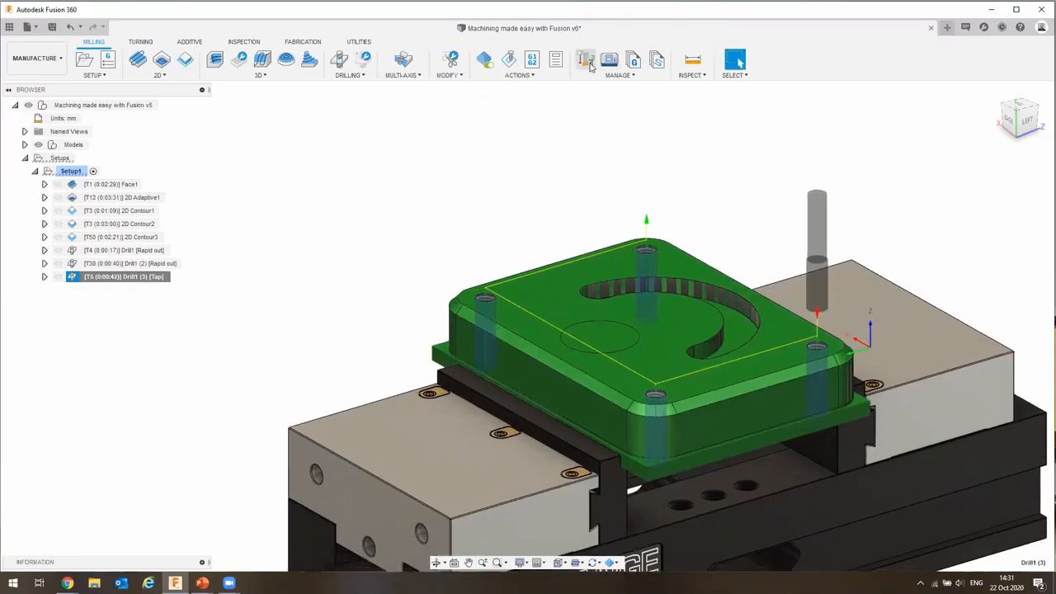
pyautogui.click(292, 189)
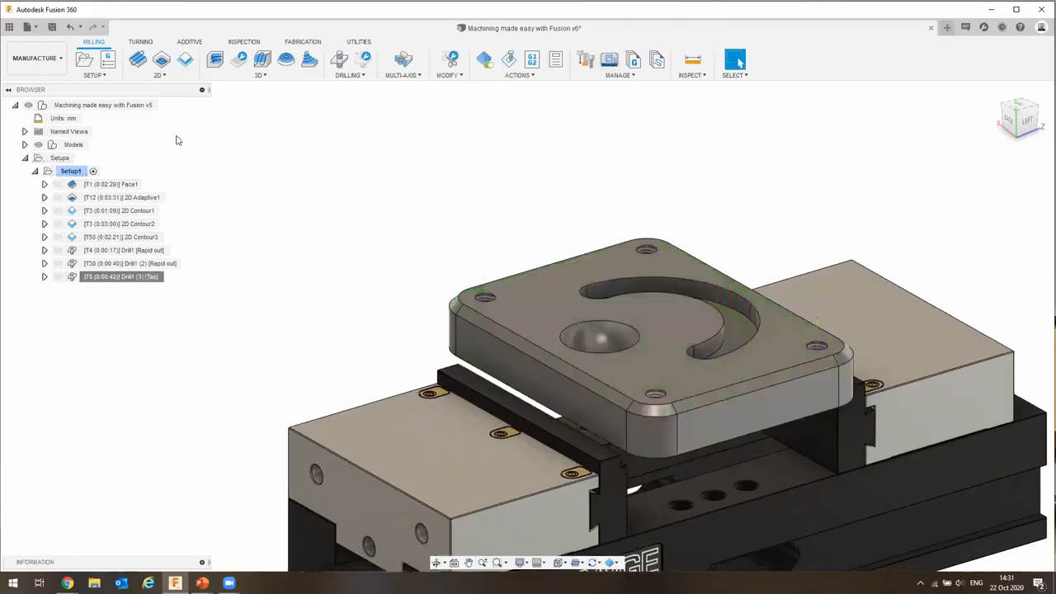
pyautogui.click(73, 171)
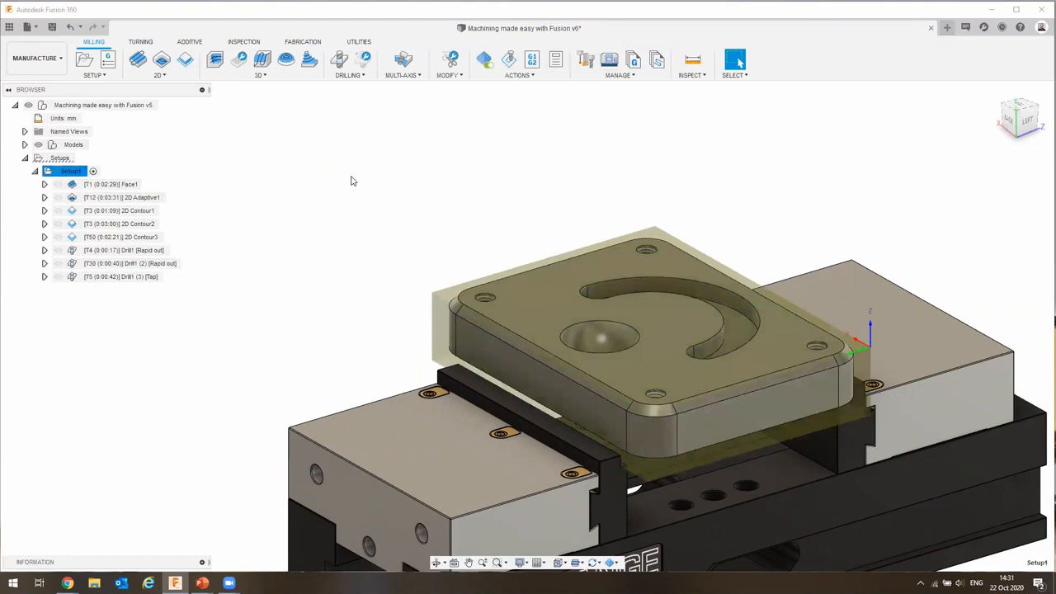
pyautogui.click(509, 60)
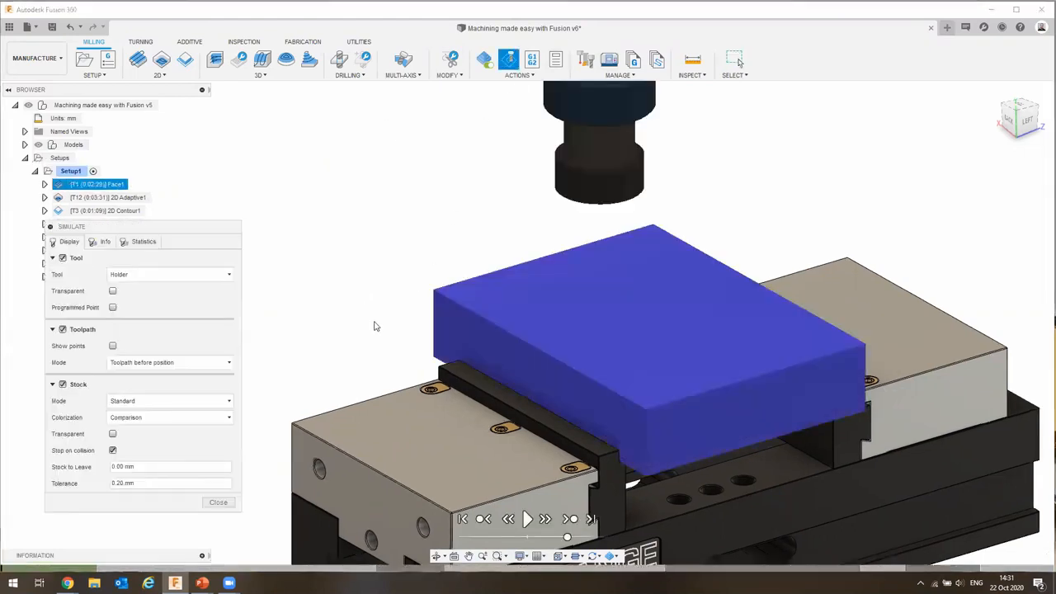
pyautogui.click(591, 518)
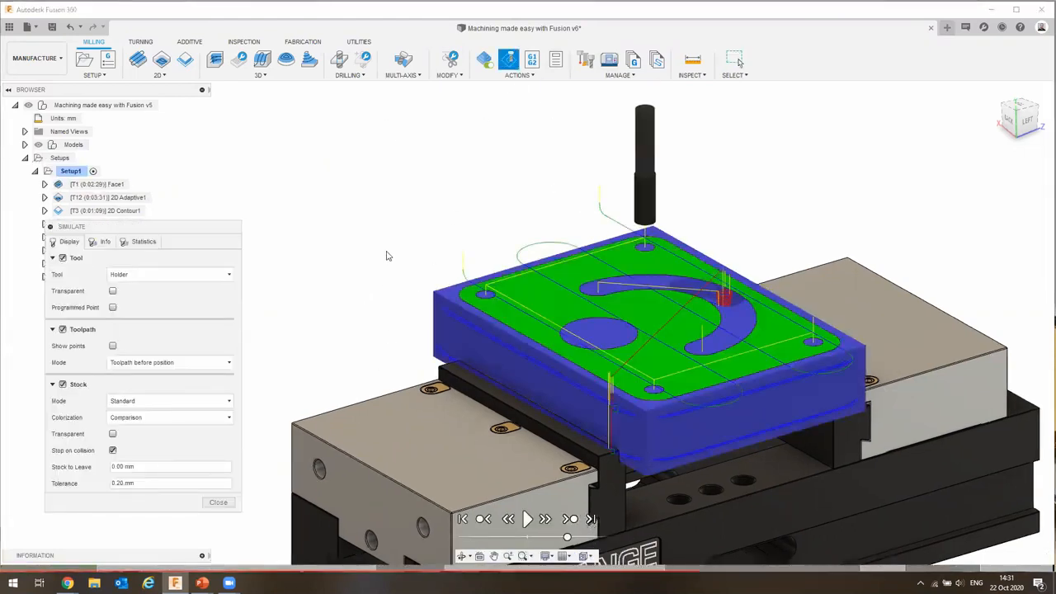
pyautogui.keyDown('shift'); pyautogui.moveTo(404, 262); pyautogui.dragTo(476, 305, button='middle'); pyautogui.keyUp('shift')
pyautogui.keyDown('shift'); pyautogui.moveTo(623, 305); pyautogui.dragTo(666, 314, button='middle'); pyautogui.keyUp('shift')
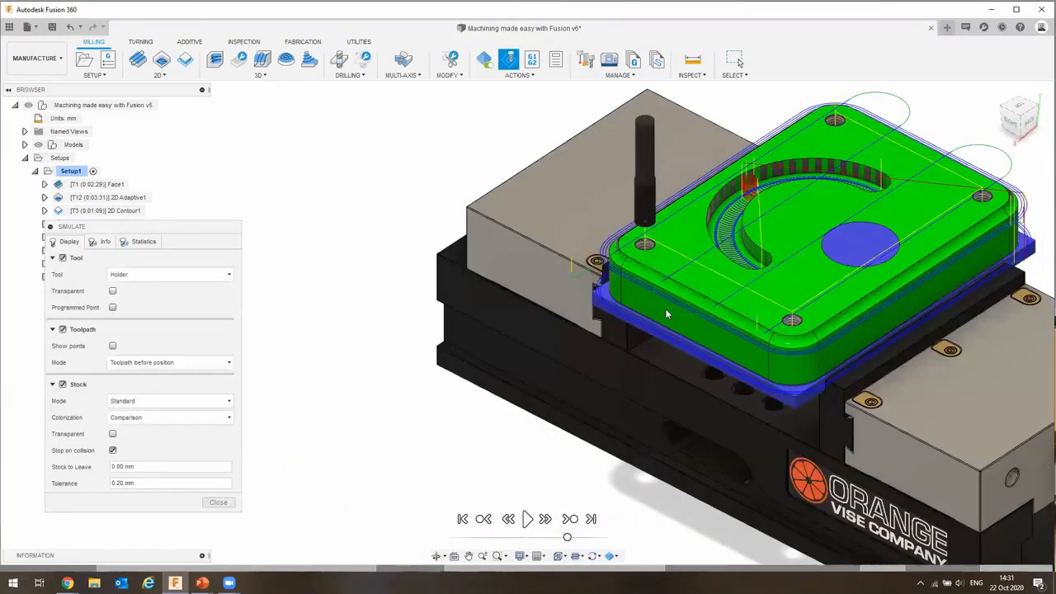
pyautogui.moveTo(887, 249); pyautogui.dragTo(698, 305, button='middle')
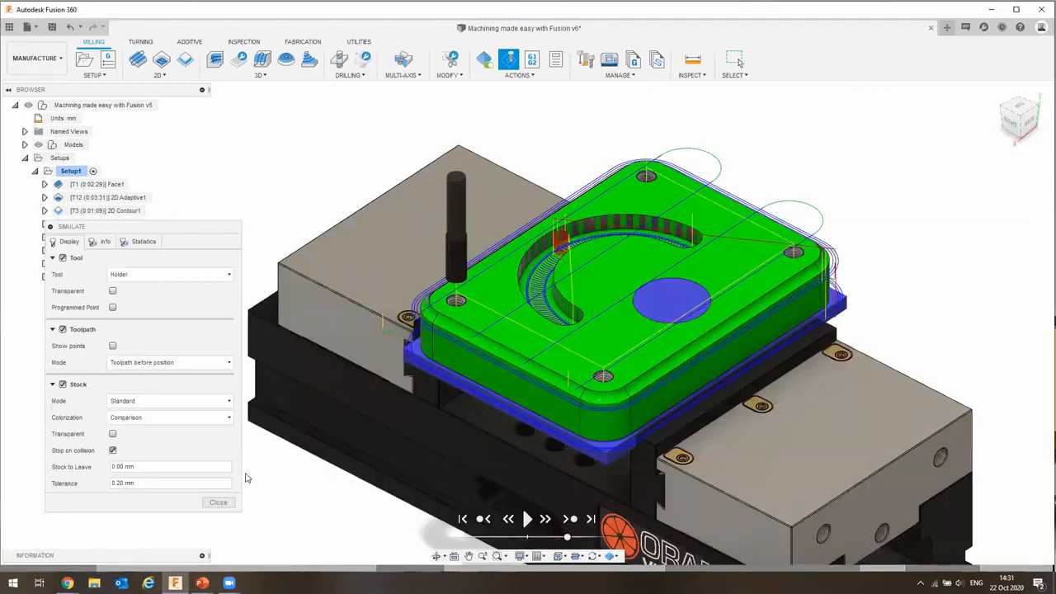
pyautogui.click(218, 502)
# Create a 3D adaptive clearing operation and assign it the 8mm Bull Nose tool from the local library.
pyautogui.keyDown('shift'); pyautogui.moveTo(566, 360); pyautogui.dragTo(701, 367, button='middle'); pyautogui.keyUp('shift')
pyautogui.keyDown('shift'); pyautogui.moveTo(256, 104); pyautogui.dragTo(269, 121, button='middle'); pyautogui.keyUp('shift')
pyautogui.moveTo(217, 154); pyautogui.dragTo(164, 94, button='middle')
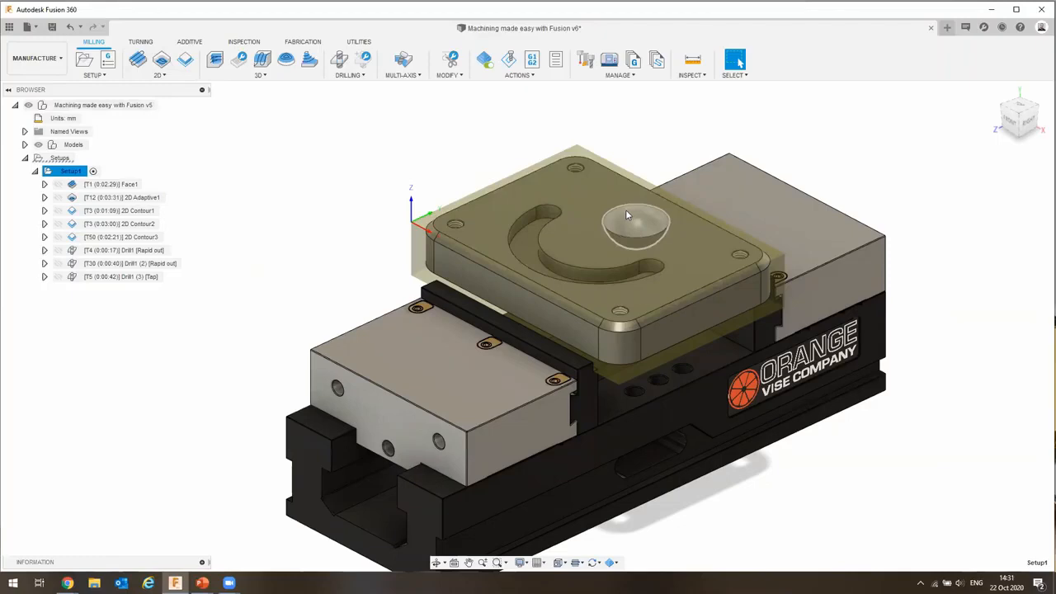
pyautogui.click(215, 60)
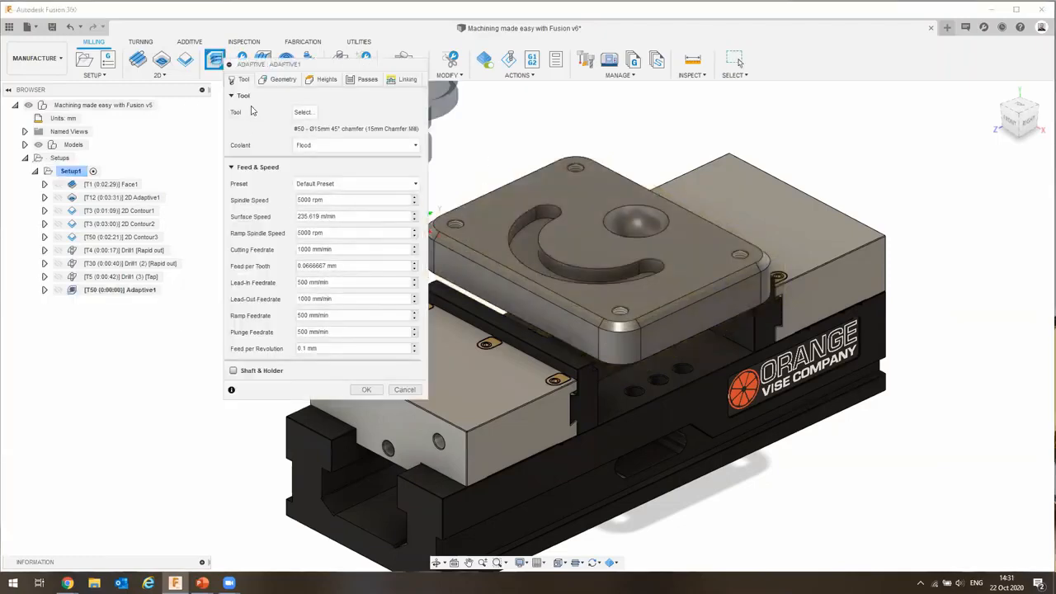
pyautogui.click(303, 111)
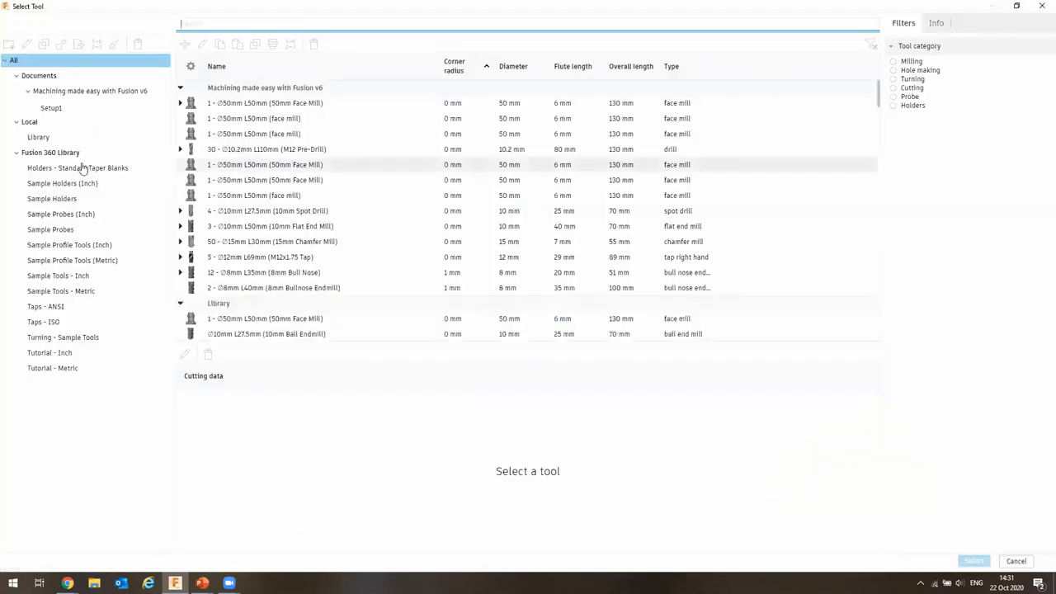
pyautogui.click(37, 137)
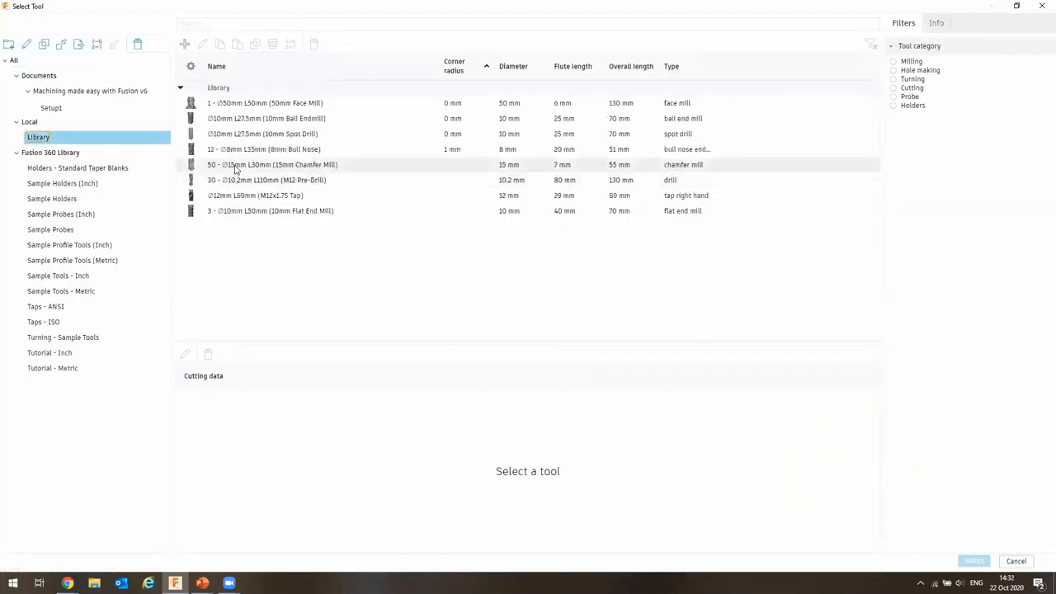
pyautogui.click(274, 152)
pyautogui.click(966, 561)
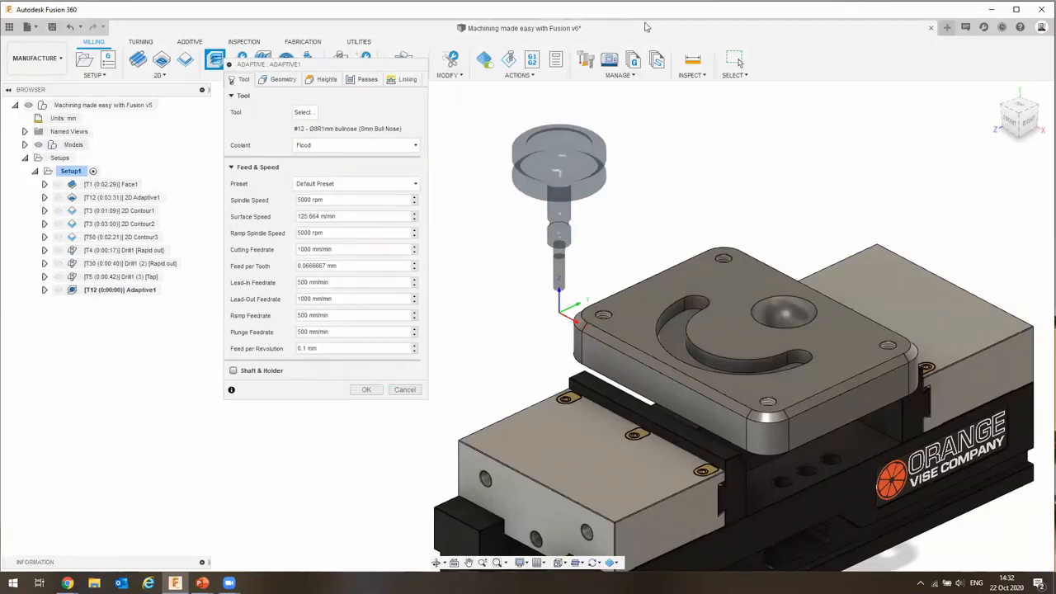
# Restrict machining to the spherical pocket's rim with Tool inside boundary, disable Stock Contours, and generate the adaptive operation.
pyautogui.click(281, 79)
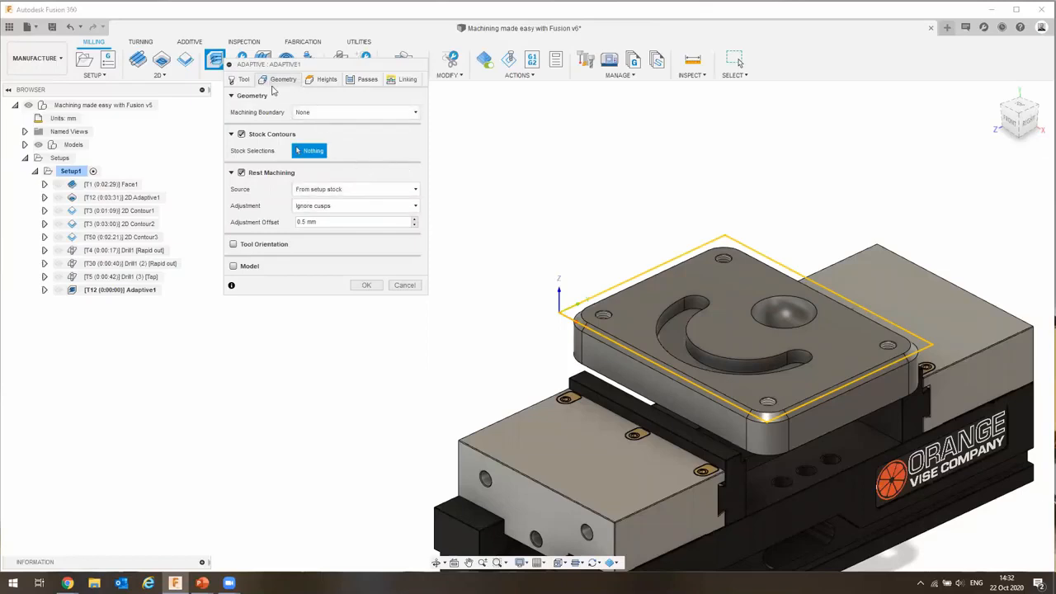
pyautogui.click(312, 113)
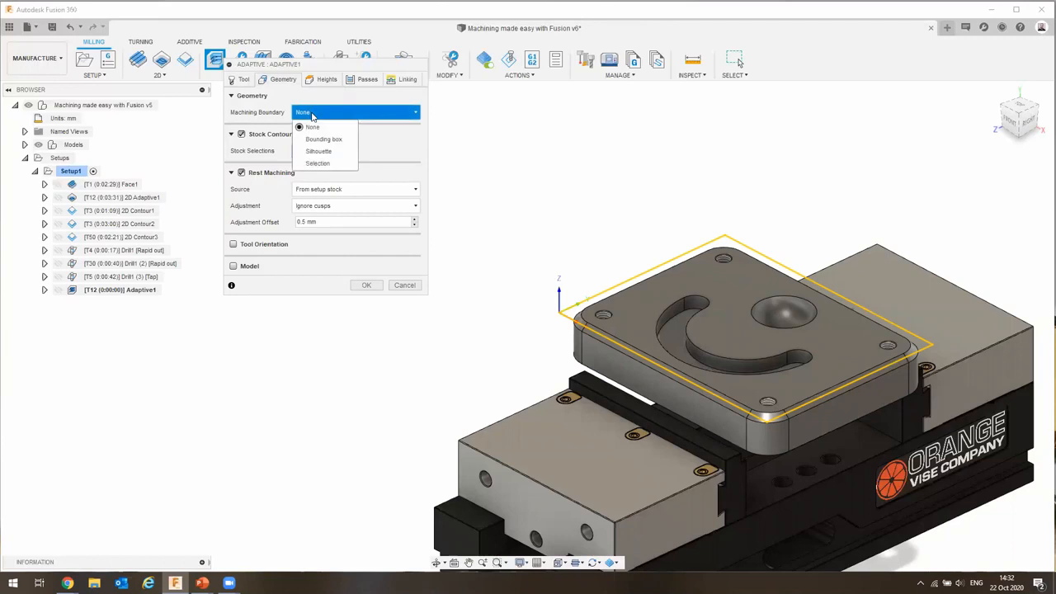
pyautogui.click(319, 163)
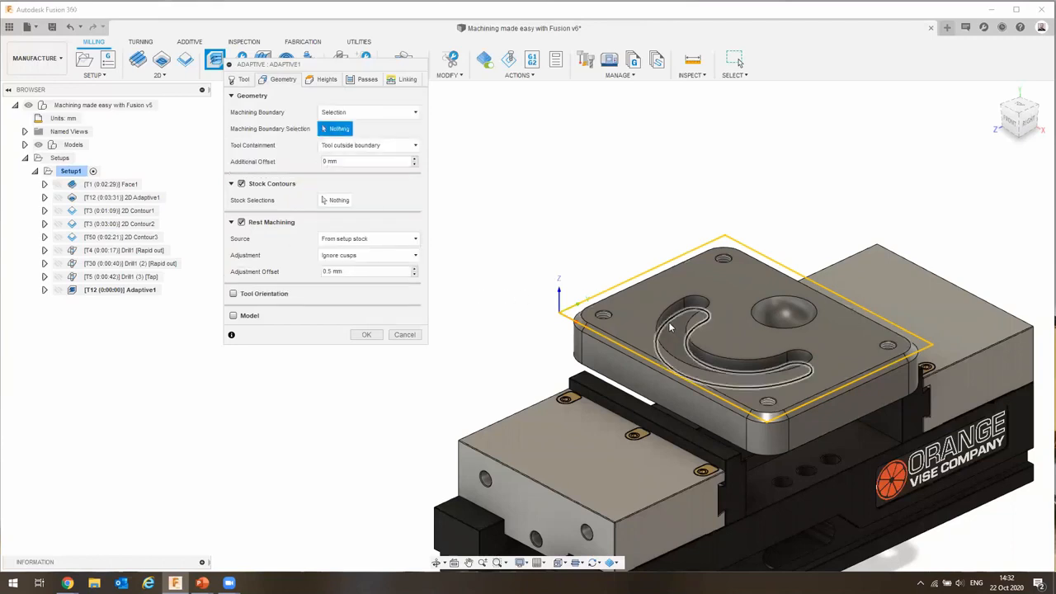
pyautogui.click(761, 299)
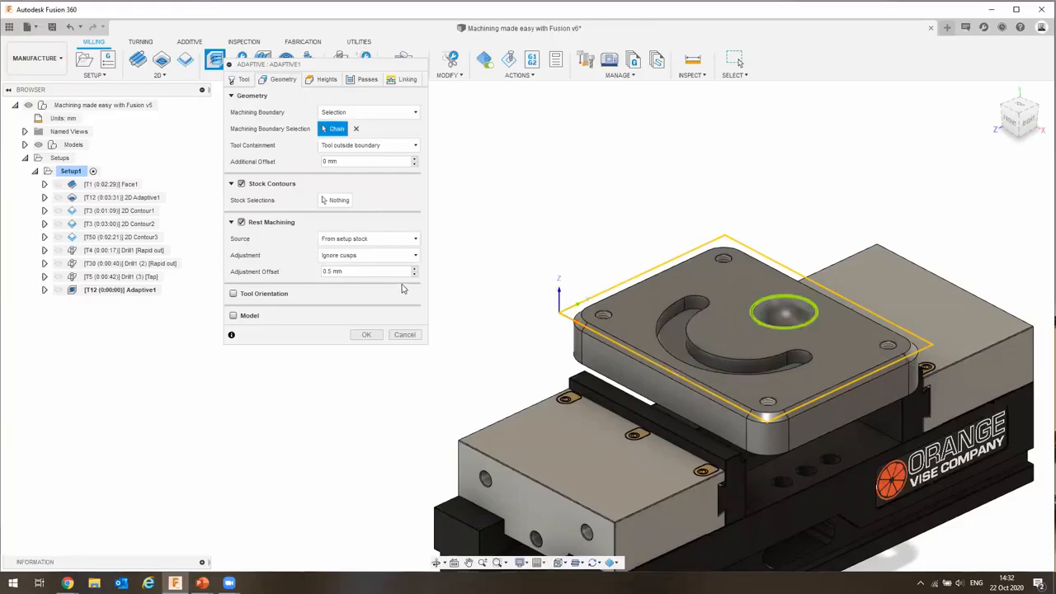
pyautogui.click(353, 146)
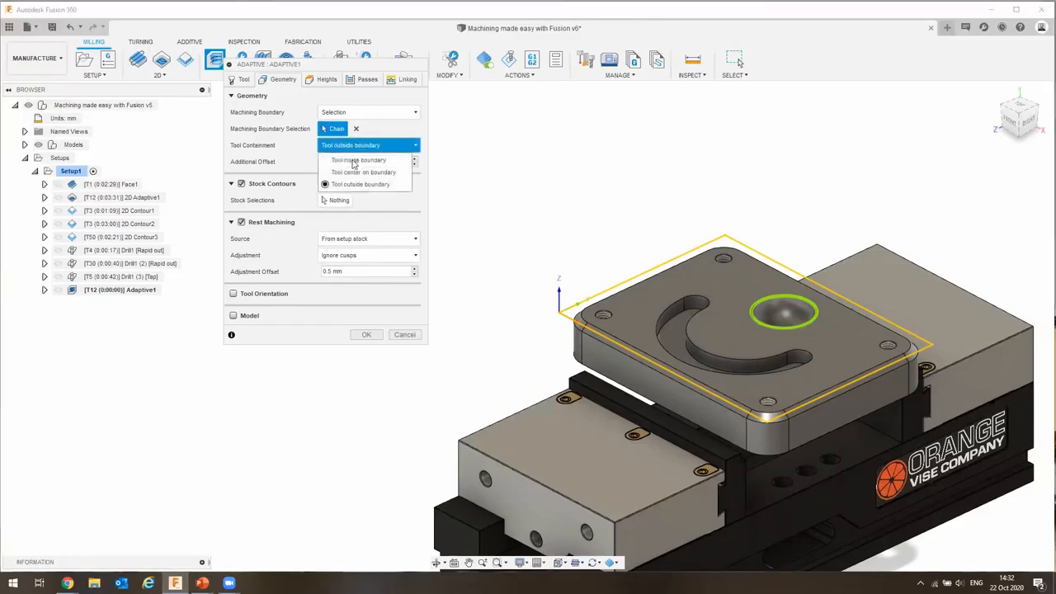
pyautogui.click(353, 160)
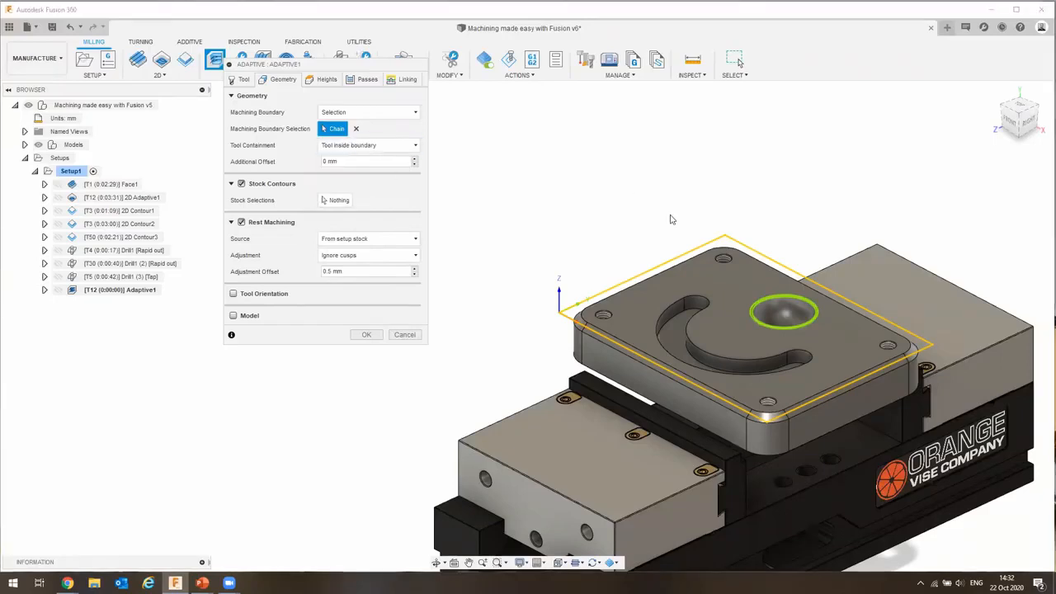
pyautogui.click(246, 186)
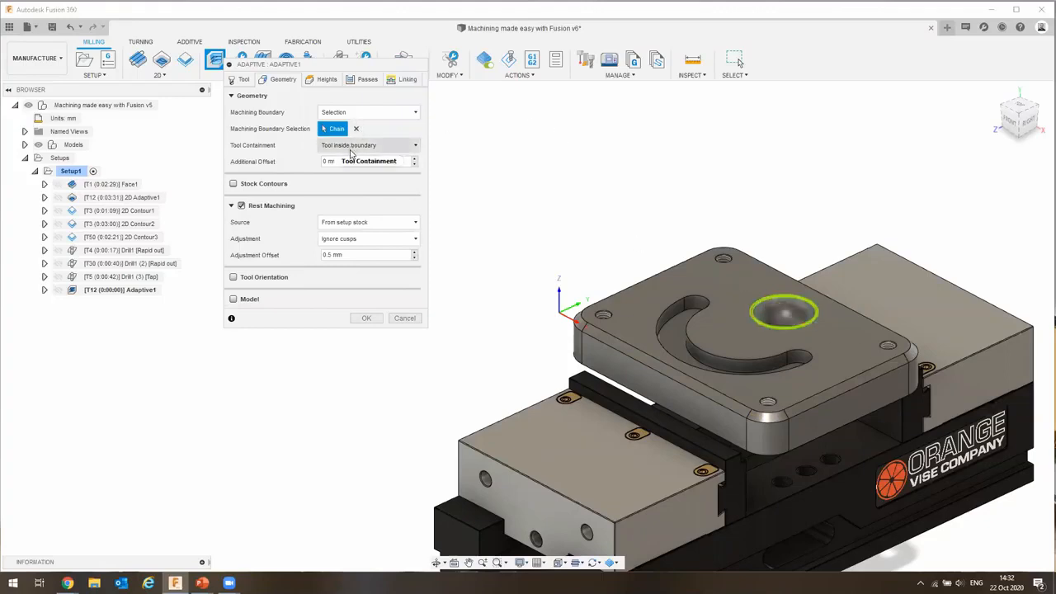
pyautogui.click(367, 319)
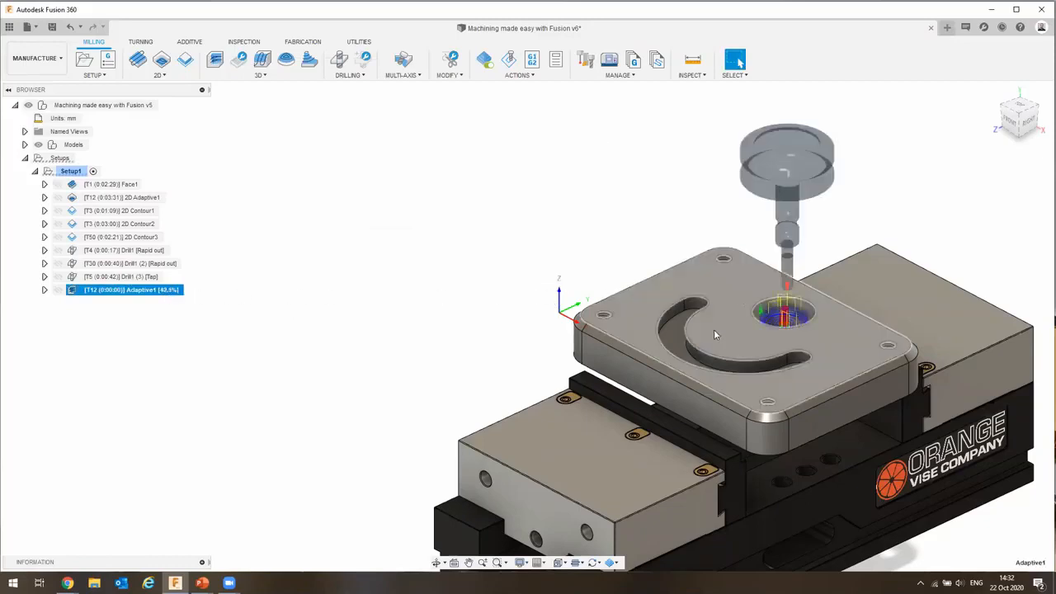
# Inspect the pocket's adaptive toolpath, and edit the operation to use the Minimum retraction policy.
pyautogui.scroll(2, 717, 348)
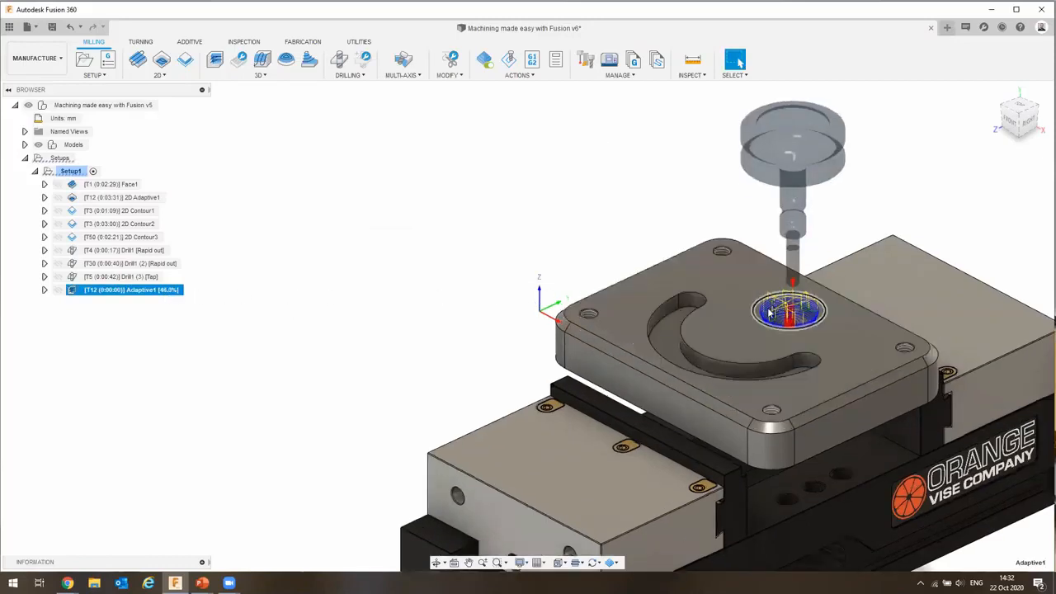
pyautogui.scroll(3, 714, 348)
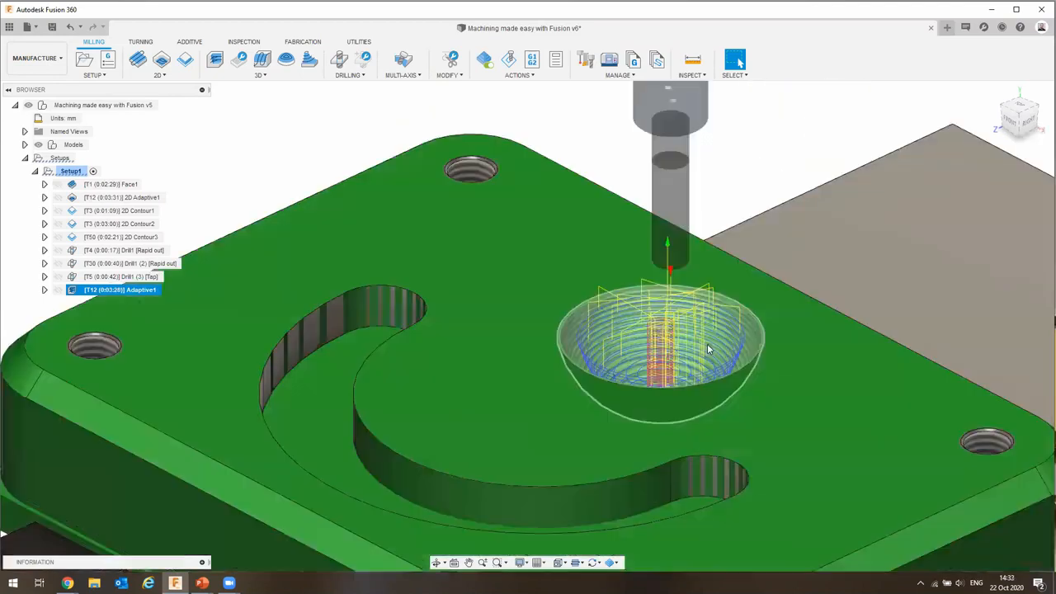
pyautogui.scroll(-2, 708, 350)
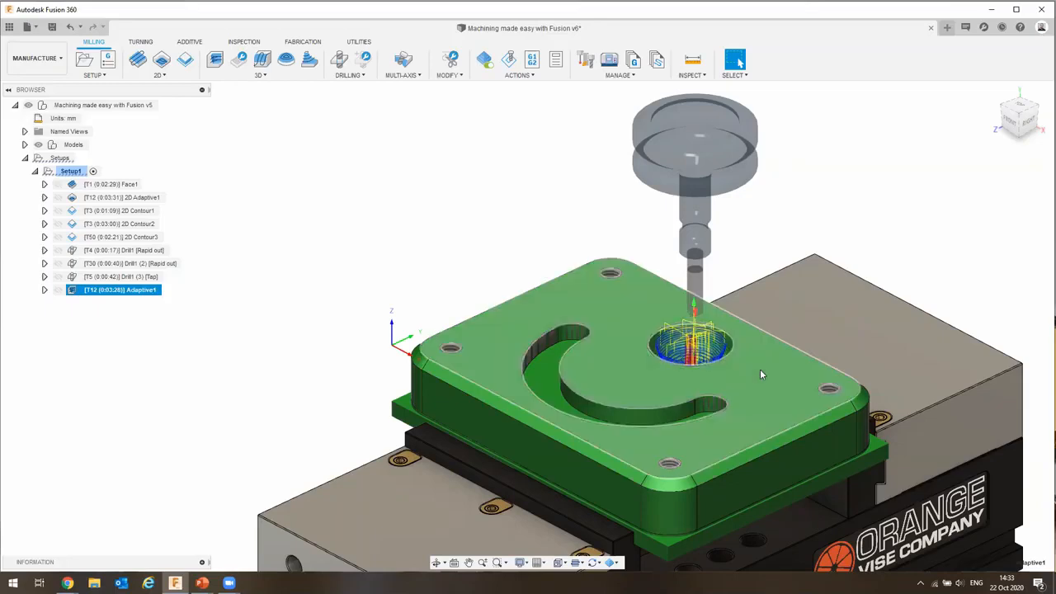
pyautogui.scroll(1, 703, 353)
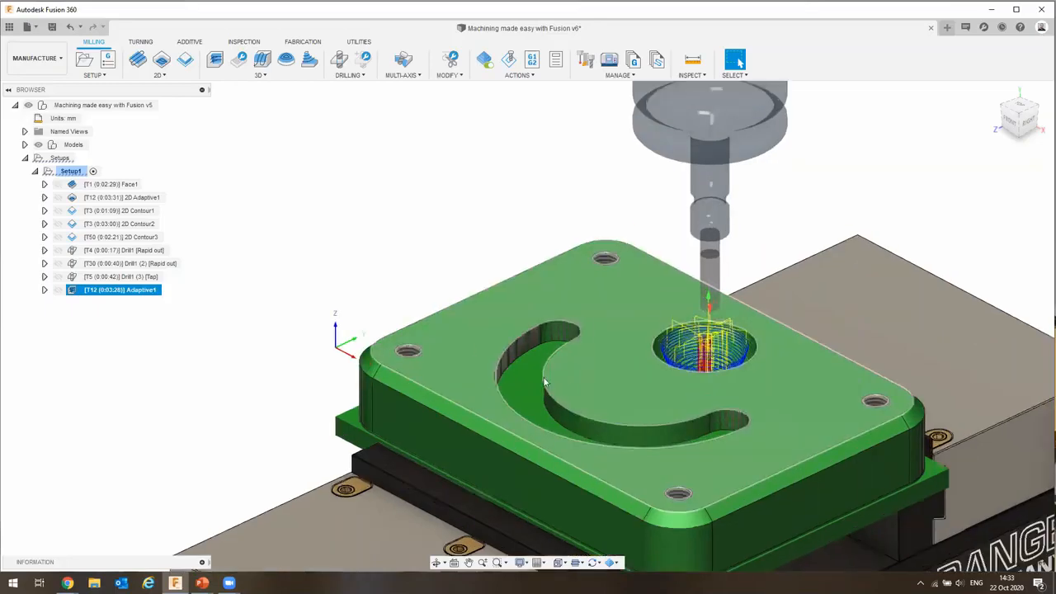
pyautogui.scroll(3, 672, 346)
pyautogui.click(604, 147)
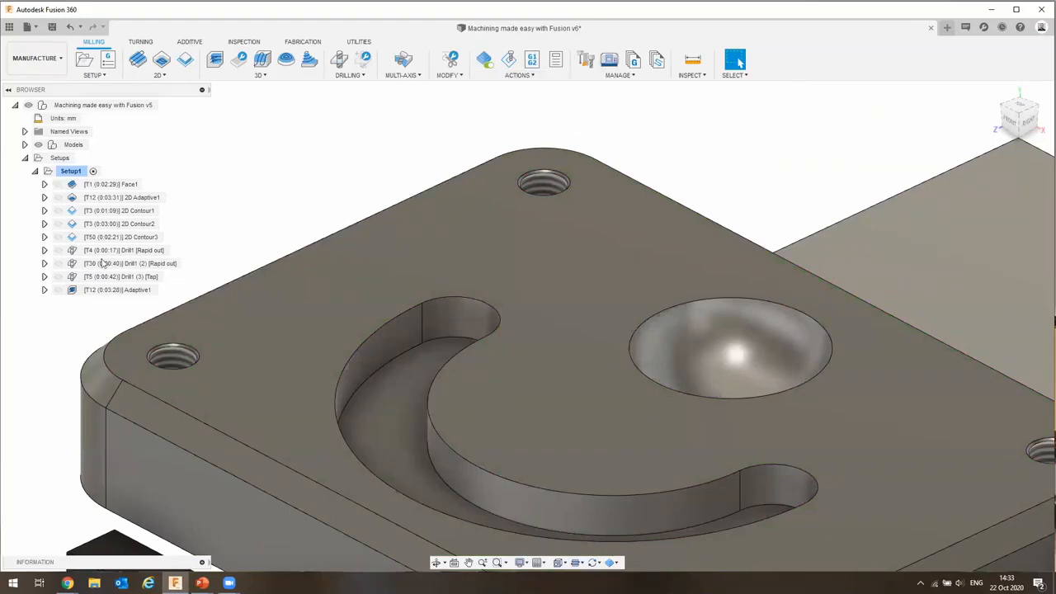
pyautogui.click(116, 290)
pyautogui.rightClick(112, 290)
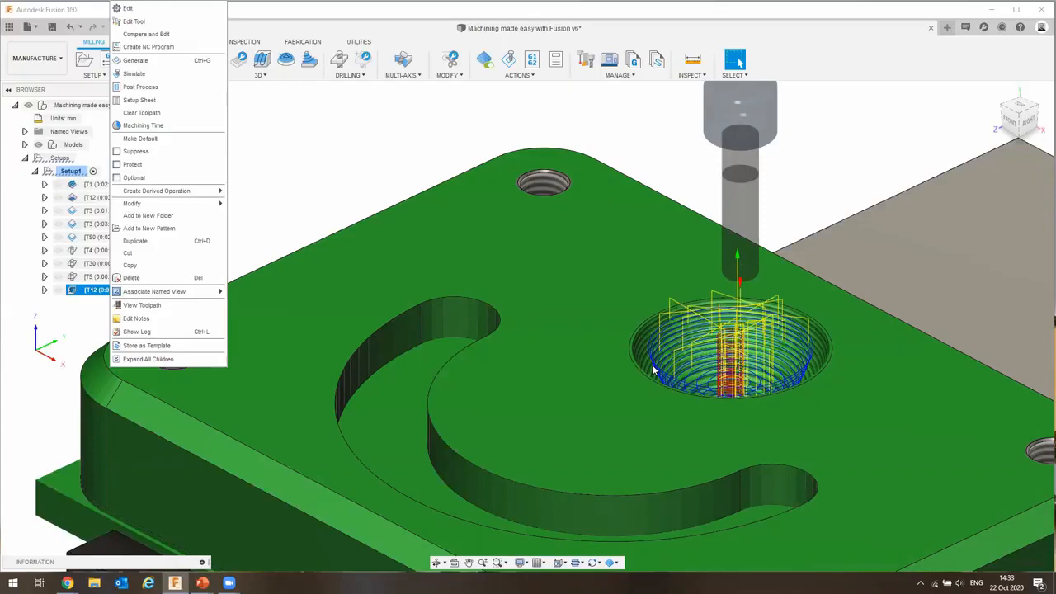
pyautogui.click(157, 8)
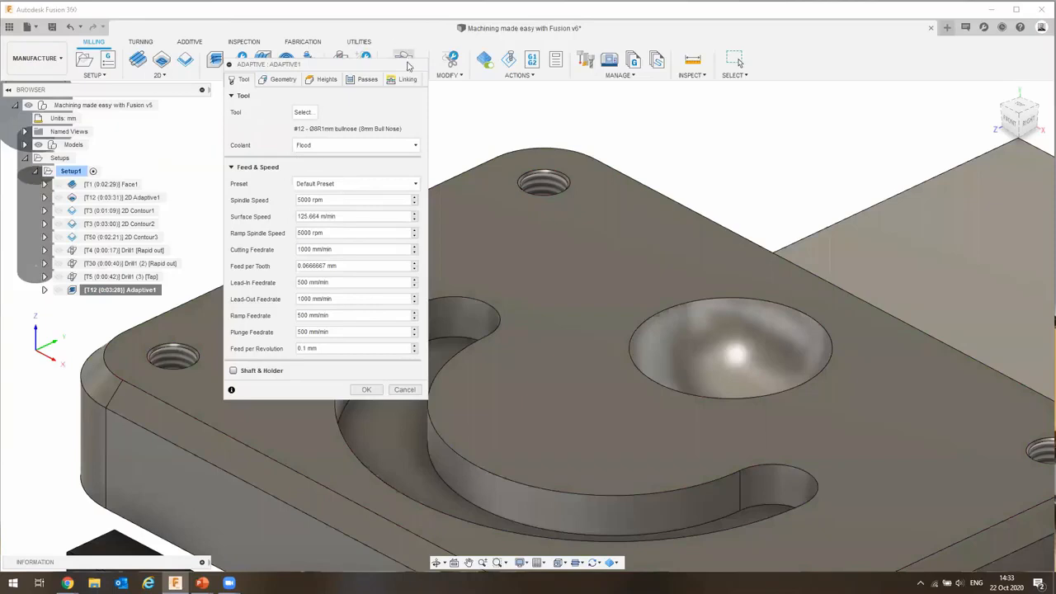
pyautogui.click(401, 83)
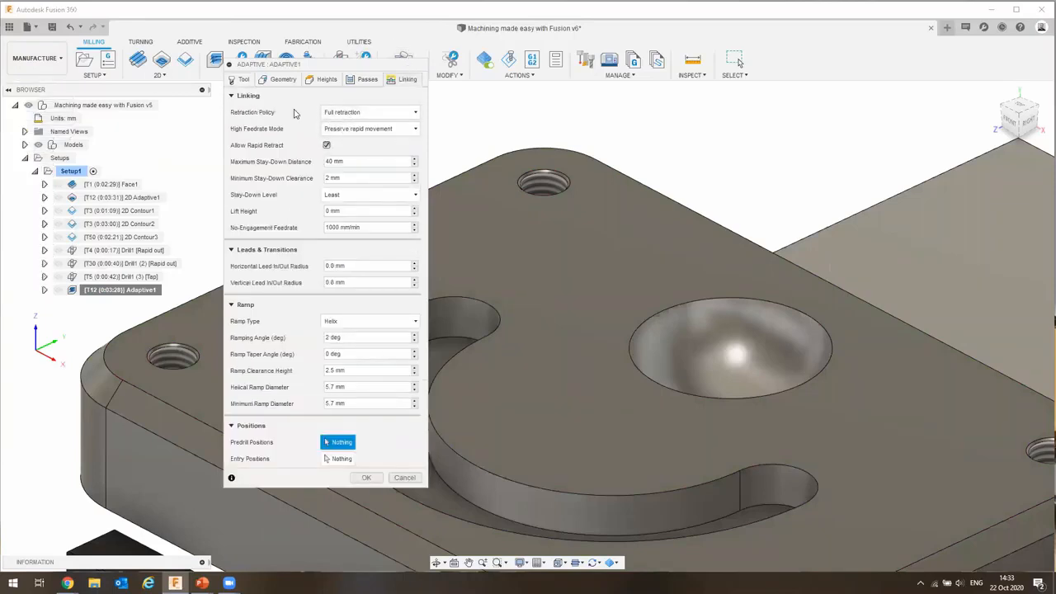
pyautogui.click(353, 115)
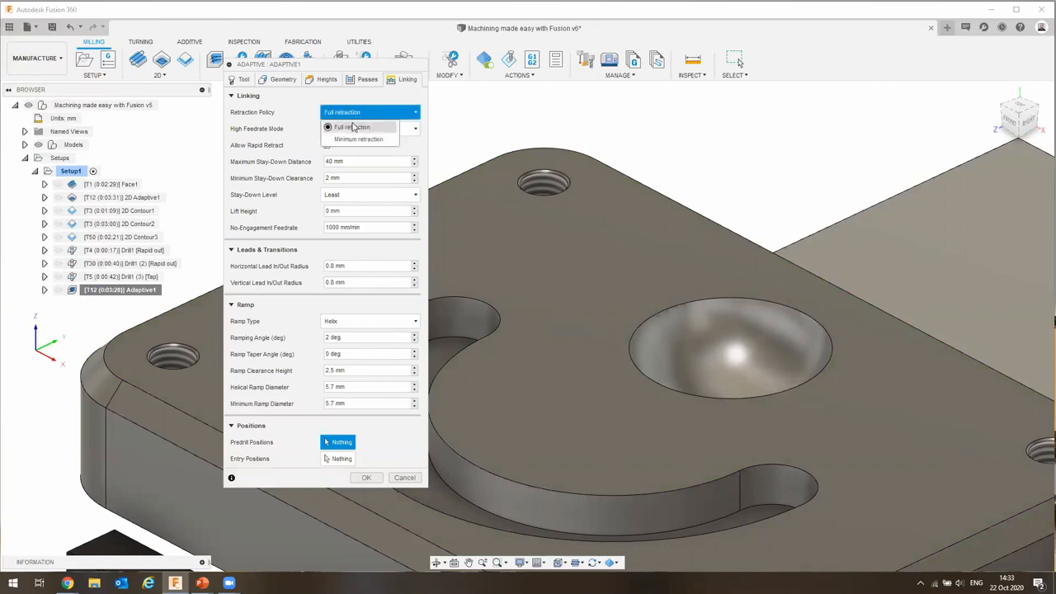
pyautogui.click(350, 139)
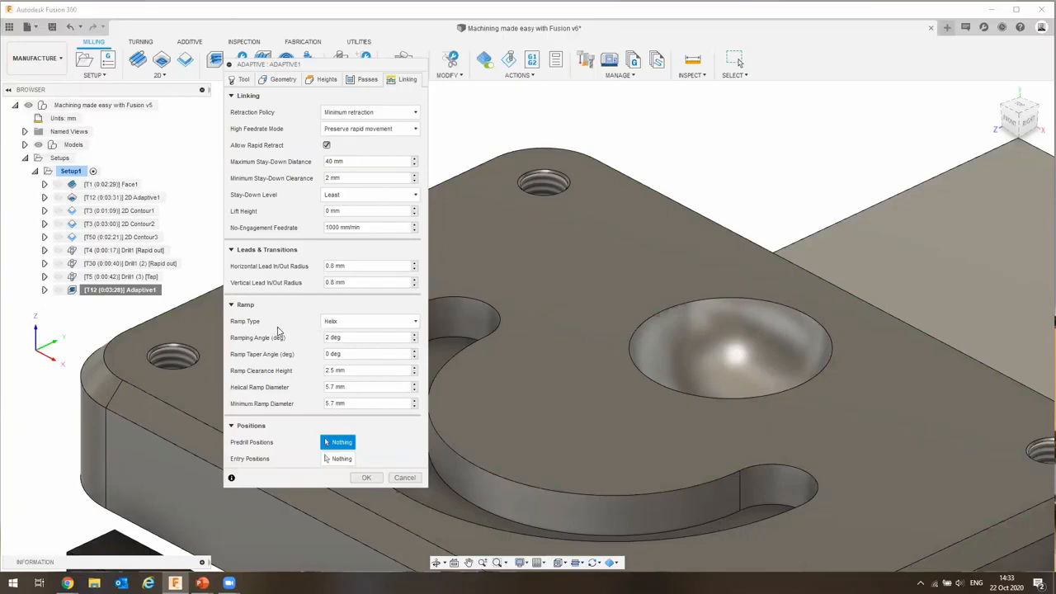
# Set the adaptive operation's ramp taper angle to 7 degrees and its stay-down level to 90%.
pyautogui.click(351, 357)
pyautogui.write('7')
pyautogui.click(353, 195)
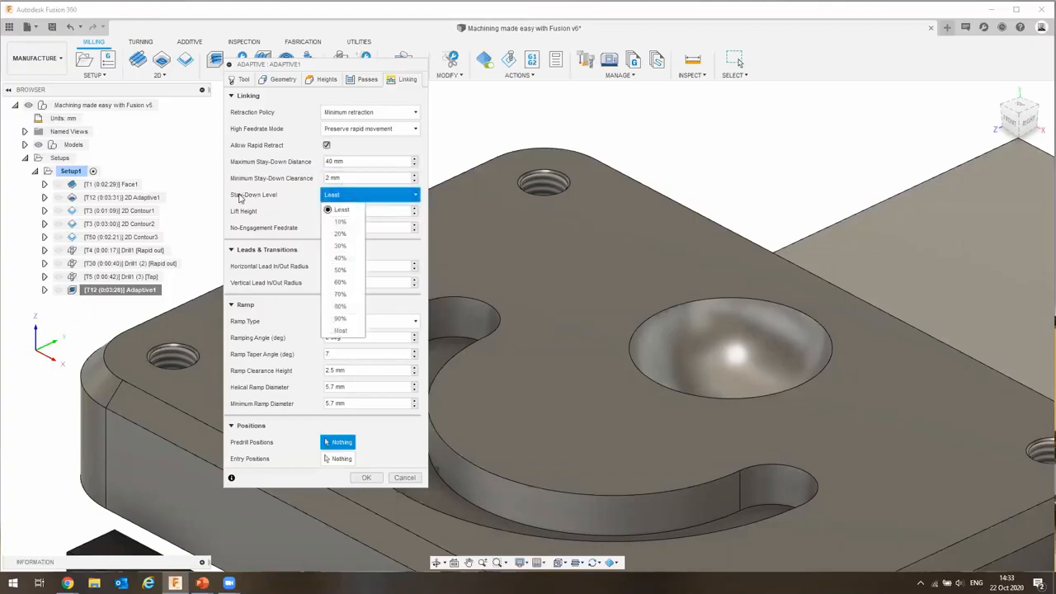
pyautogui.click(340, 319)
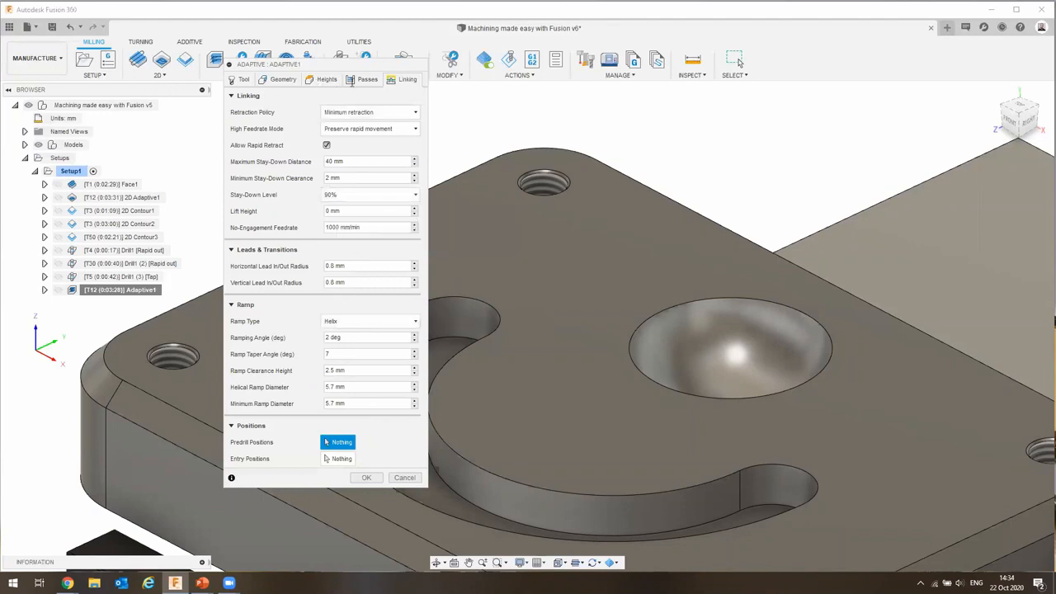
# Set the pocket adaptive operation's maximum roughing stepdown to 20 mm and regenerate its toolpath.
pyautogui.click(361, 80)
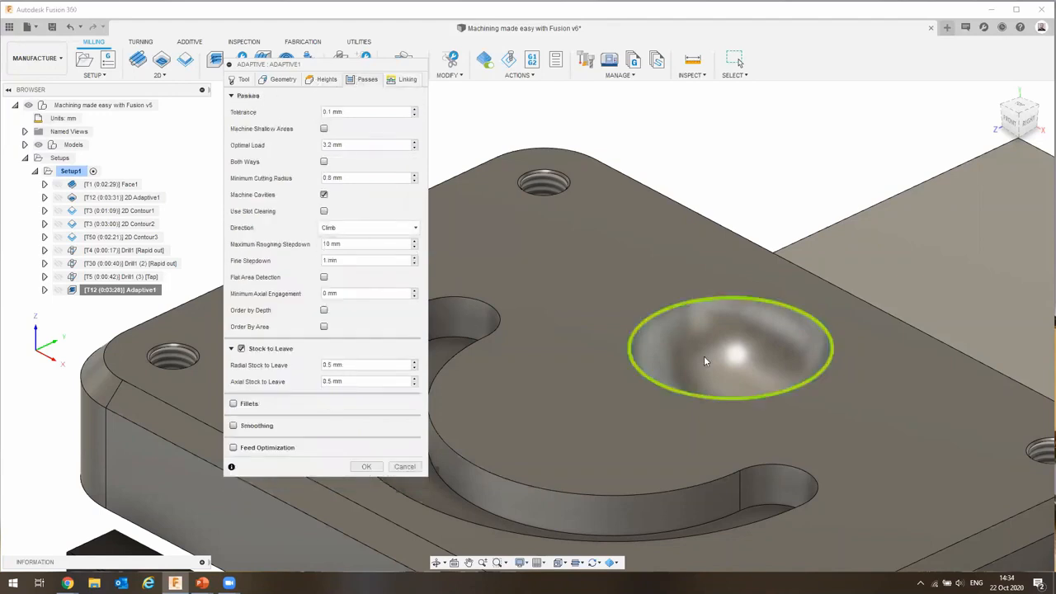
pyautogui.moveTo(355, 244); pyautogui.dragTo(303, 244)
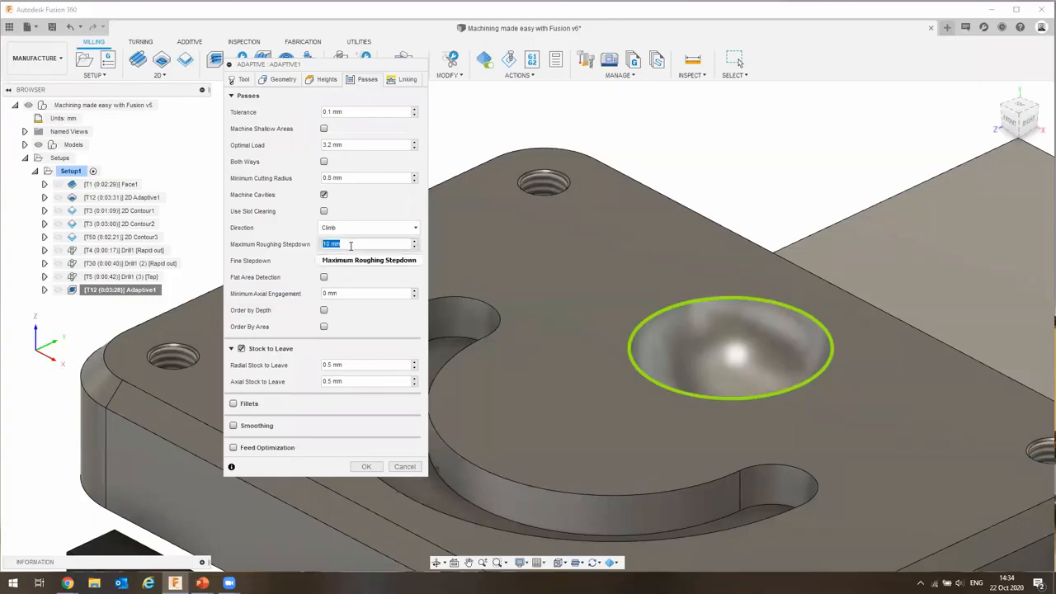
pyautogui.write('30')
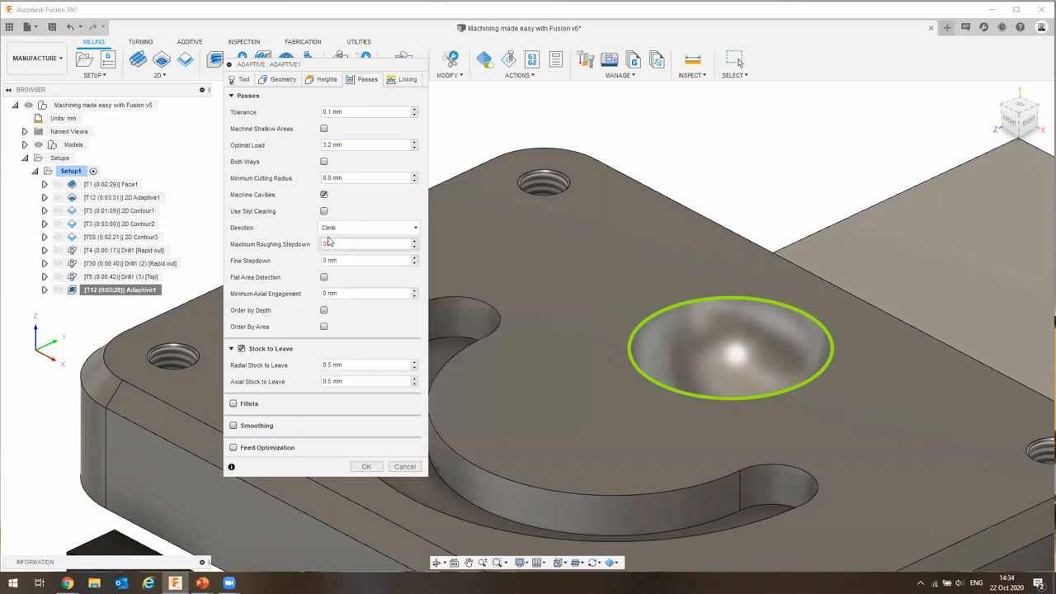
pyautogui.write('5')
pyautogui.click(365, 468)
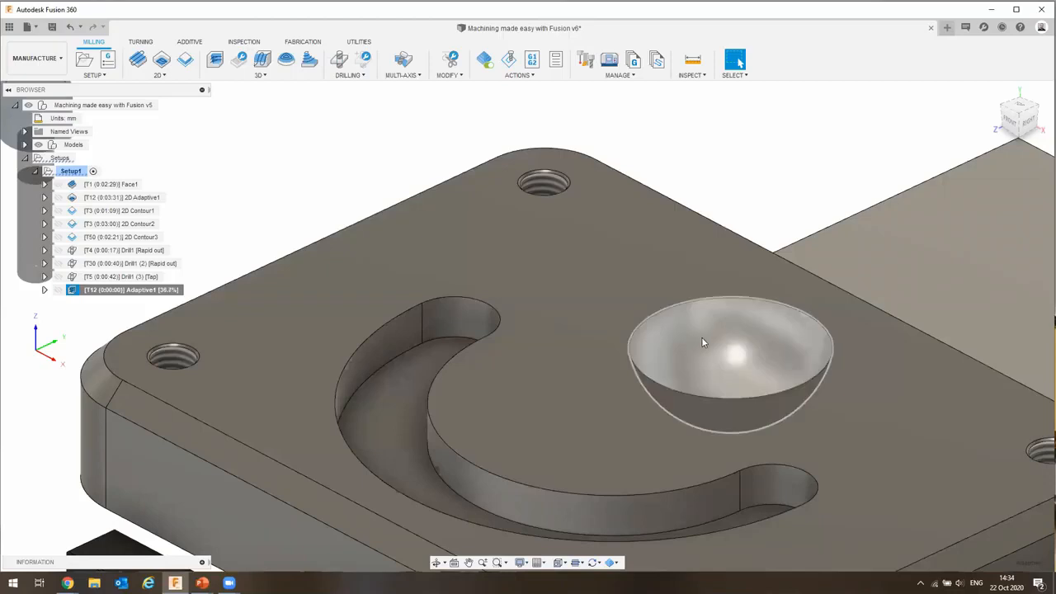
# Inspect the stepped stock left in the spherical pocket, and set the adaptive operation's fine stepdown to 0.5 mm.
pyautogui.scroll(-3, 701, 337)
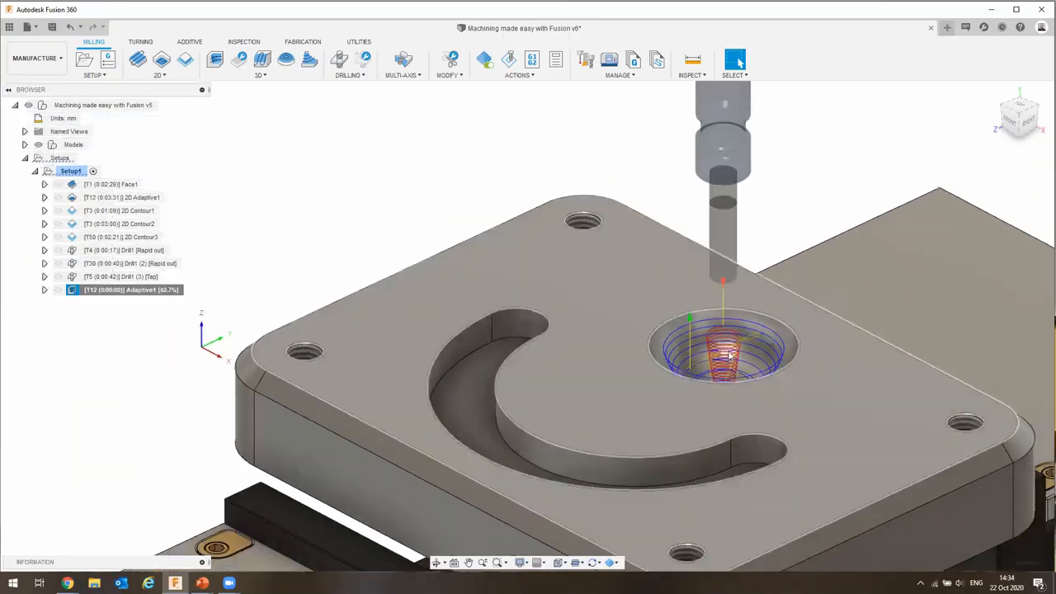
pyautogui.scroll(5, 652, 347)
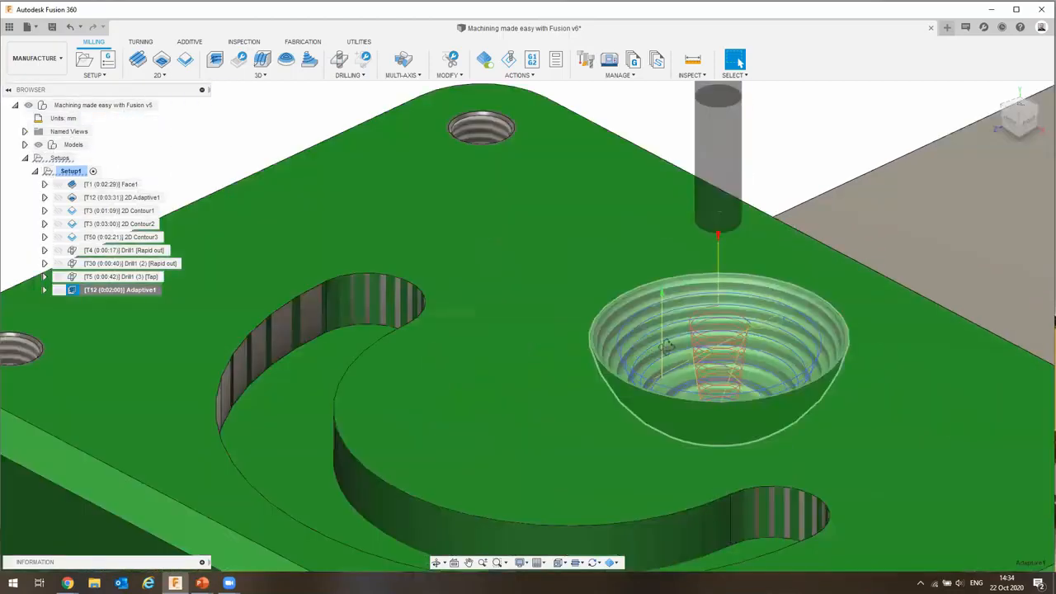
pyautogui.scroll(1, 688, 344)
pyautogui.keyDown('shift'); pyautogui.moveTo(568, 237); pyautogui.dragTo(639, 251, button='middle'); pyautogui.keyUp('shift')
pyautogui.keyDown('shift'); pyautogui.moveTo(538, 272); pyautogui.dragTo(650, 300, button='middle'); pyautogui.keyUp('shift')
pyautogui.scroll(-3, 650, 295)
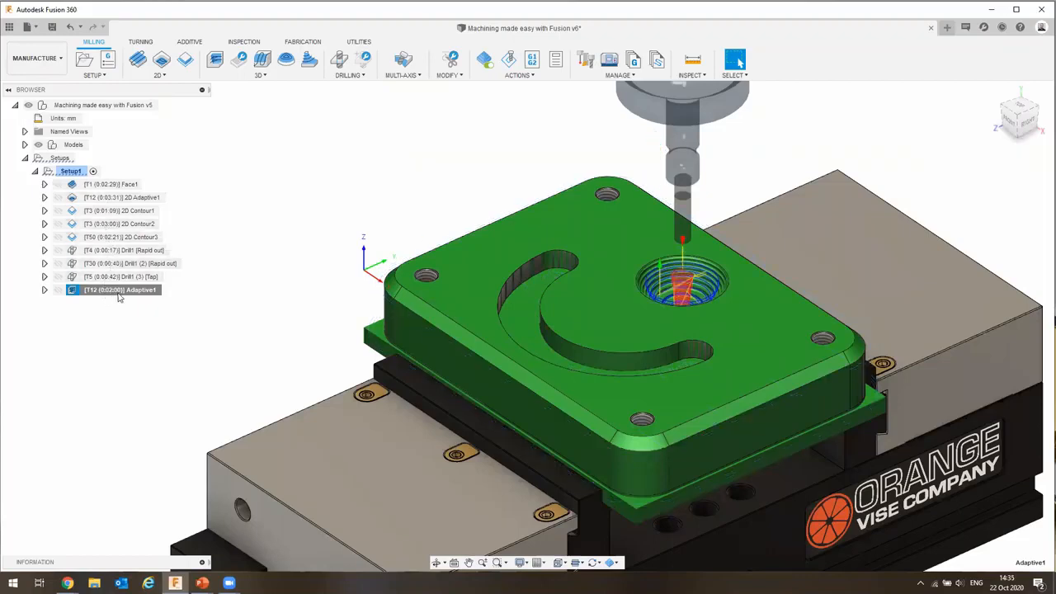
pyautogui.rightClick(122, 291)
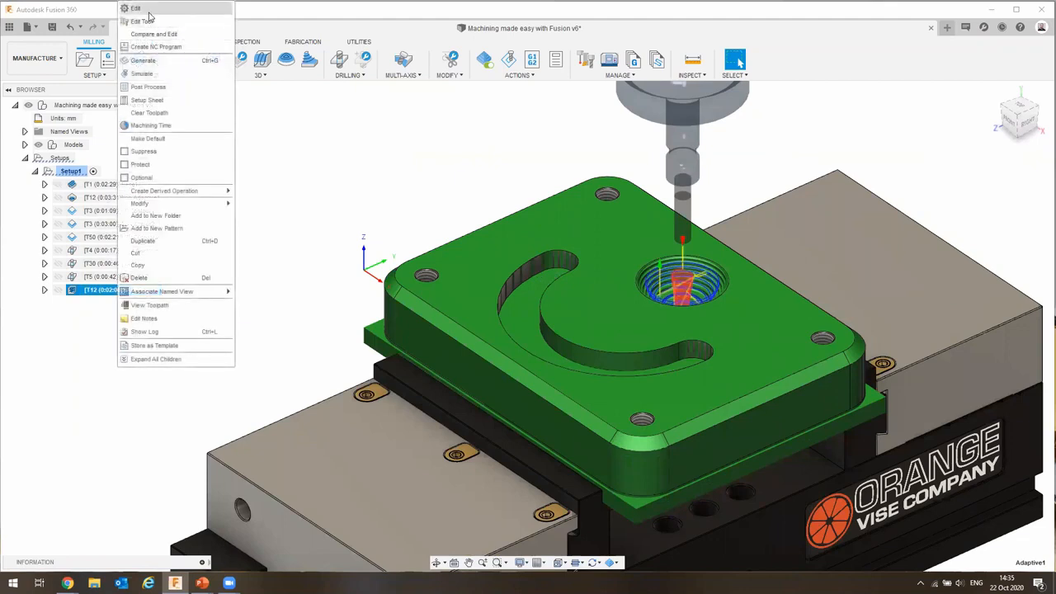
pyautogui.click(148, 11)
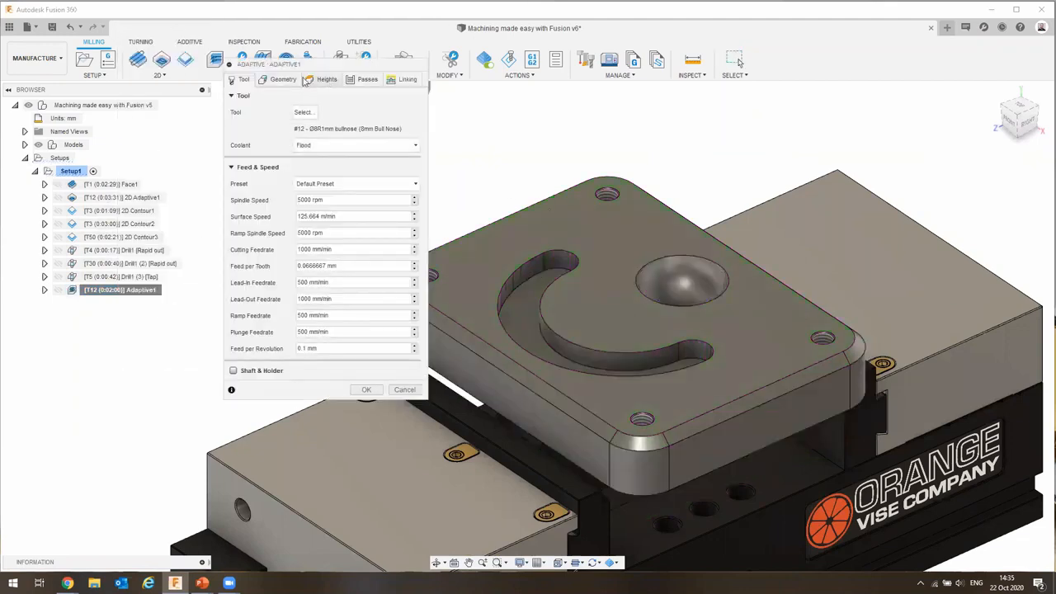
pyautogui.click(366, 79)
pyautogui.click(330, 261)
pyautogui.write('0.5')
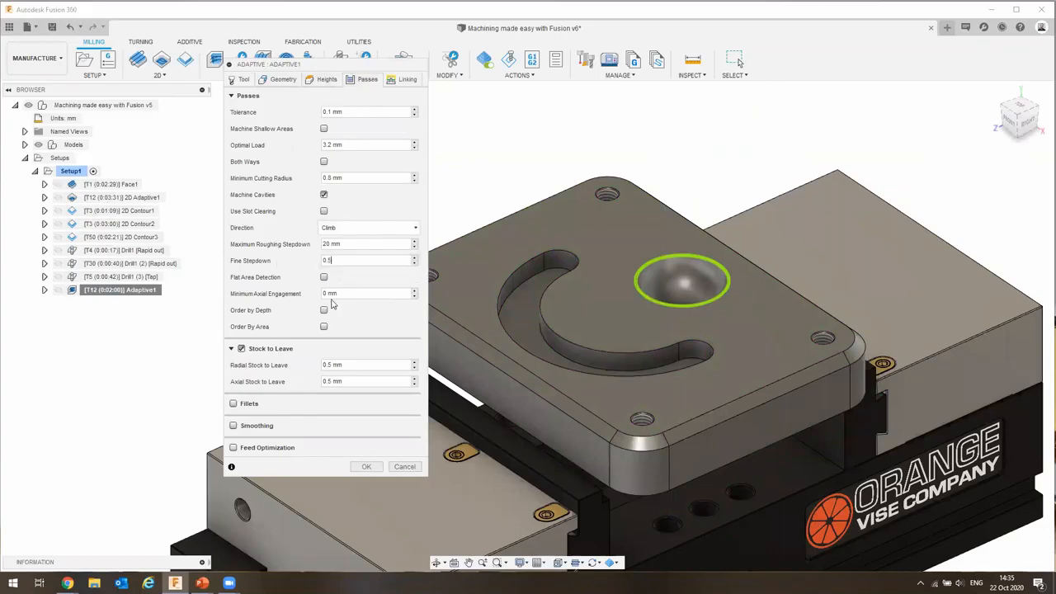
pyautogui.click(365, 467)
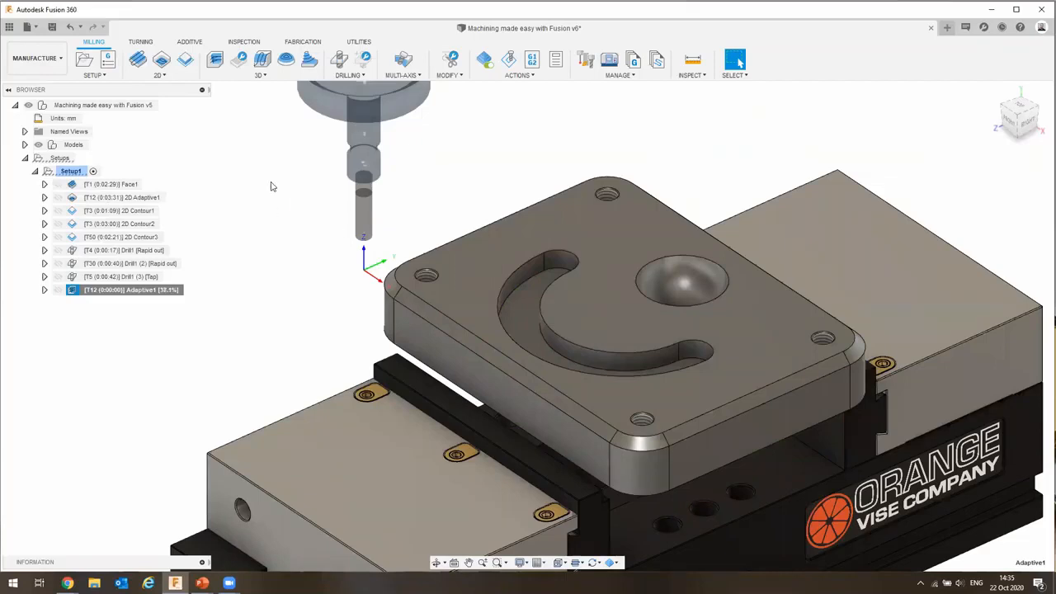
# Check the CPU utilization in Task Manager while the toolpath generates, and minimize its window.
pyautogui.rightClick(297, 583)
pyautogui.click(347, 537)
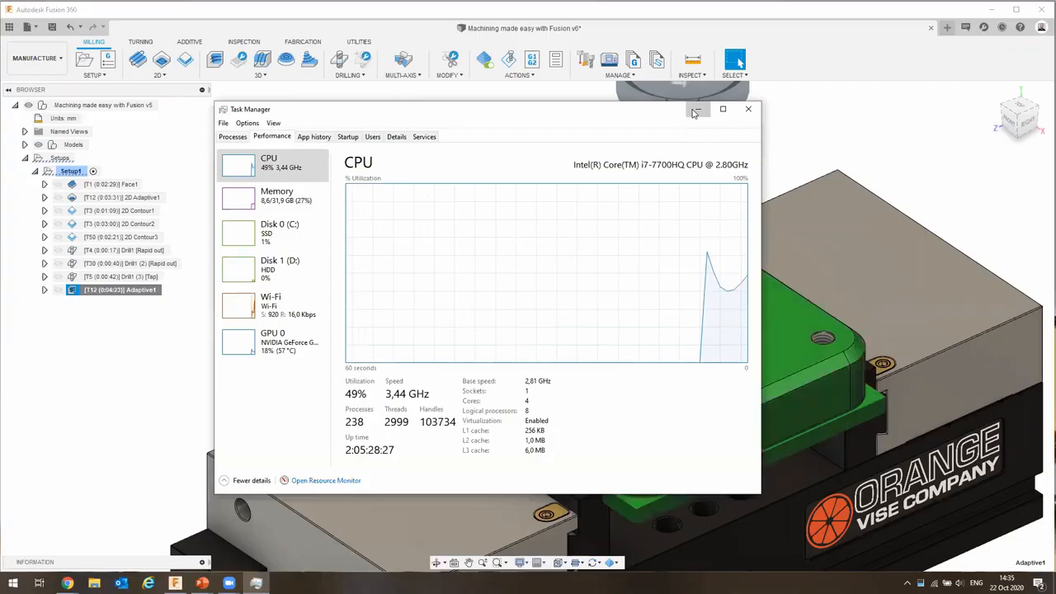
pyautogui.click(696, 108)
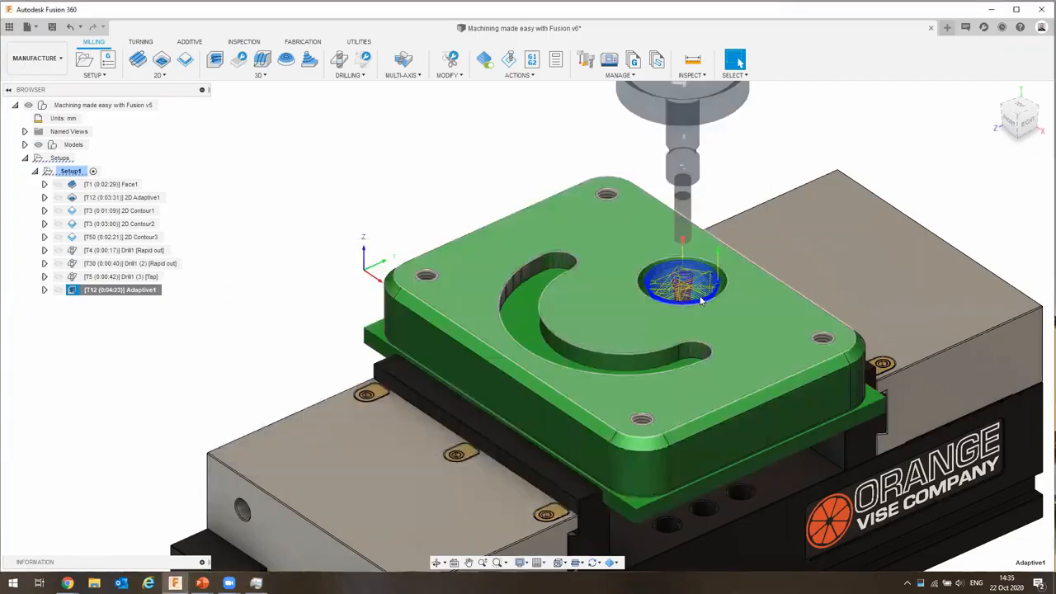
# Examine the regenerated adaptive toolpath and the remaining stock in the spherical pocket from several angles.
pyautogui.scroll(3, 708, 298)
pyautogui.scroll(3, 708, 298)
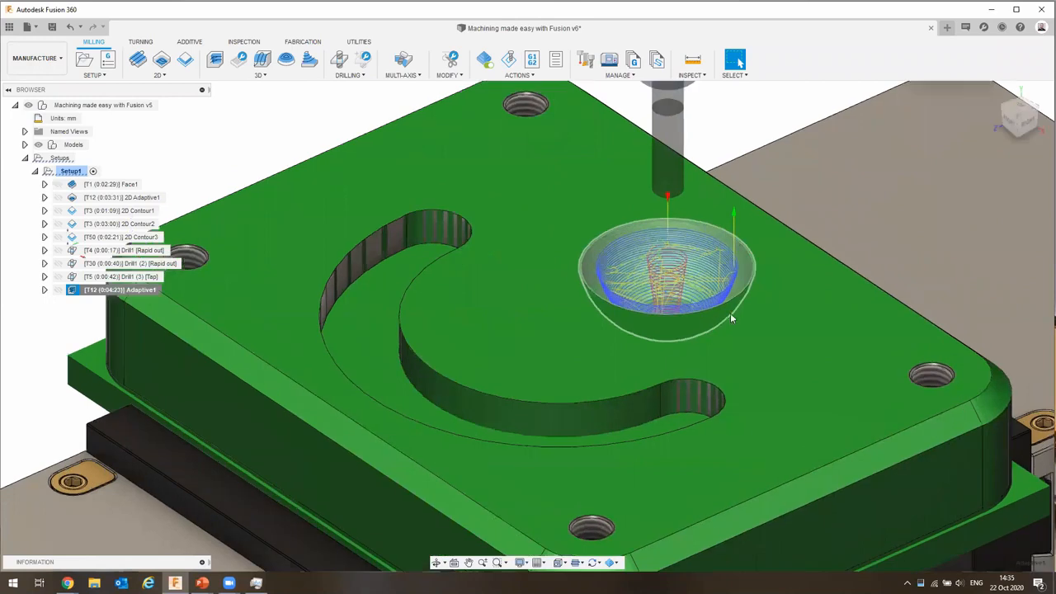
pyautogui.scroll(4, 710, 281)
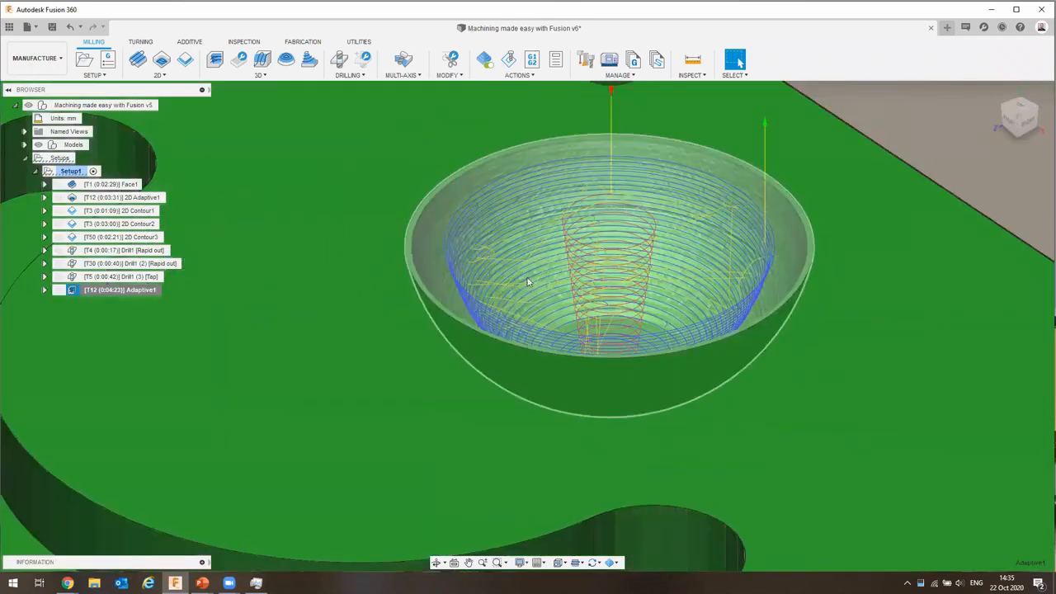
pyautogui.scroll(-5, 528, 282)
pyautogui.keyDown('shift'); pyautogui.moveTo(589, 301); pyautogui.dragTo(726, 256, button='middle'); pyautogui.keyUp('shift')
pyautogui.moveTo(579, 299)
pyautogui.keyDown('shift'); pyautogui.mouseDown(button='middle')
pyautogui.moveTo(571, 289)
pyautogui.moveTo(569, 305)
pyautogui.moveTo(558, 297)
pyautogui.mouseUp(button='middle'); pyautogui.keyUp('shift')
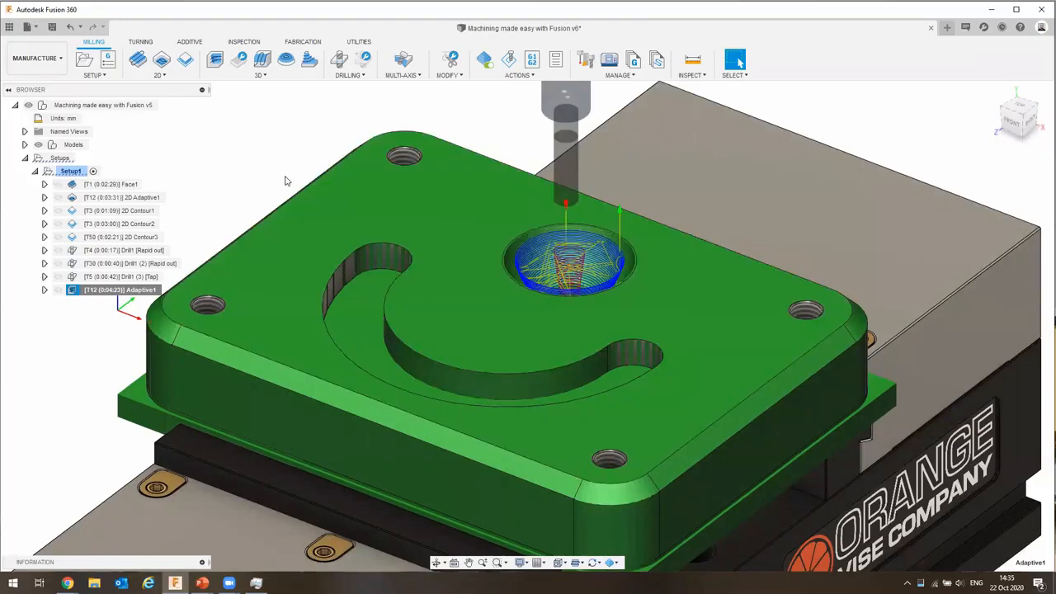
pyautogui.scroll(-4, 396, 233)
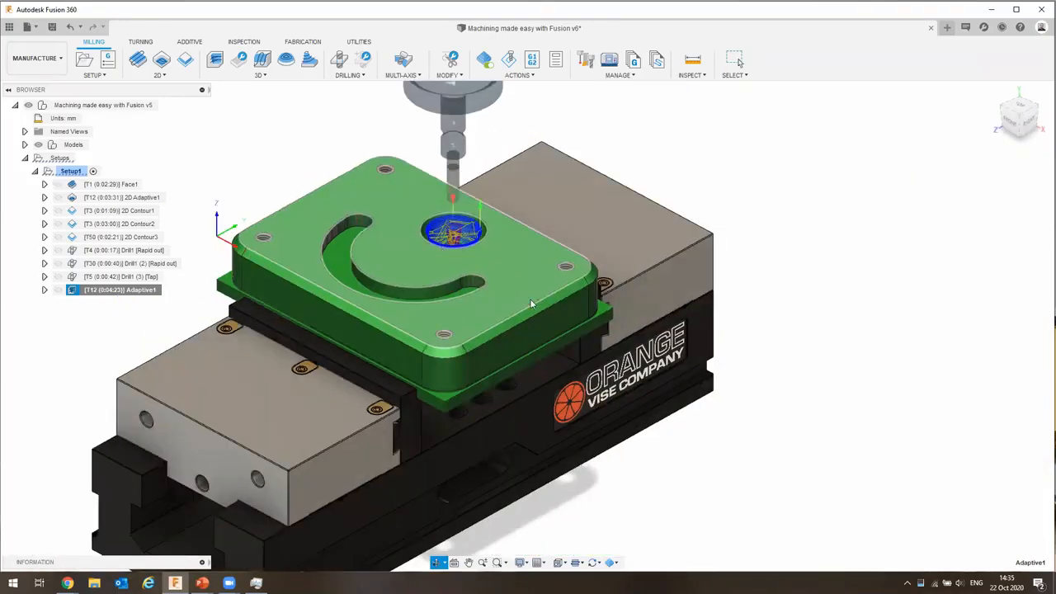
pyautogui.scroll(3, 375, 266)
pyautogui.scroll(2, 375, 270)
pyautogui.moveTo(304, 139); pyautogui.dragTo(408, 232, button='middle')
pyautogui.scroll(-2, 409, 232)
pyautogui.click(240, 198)
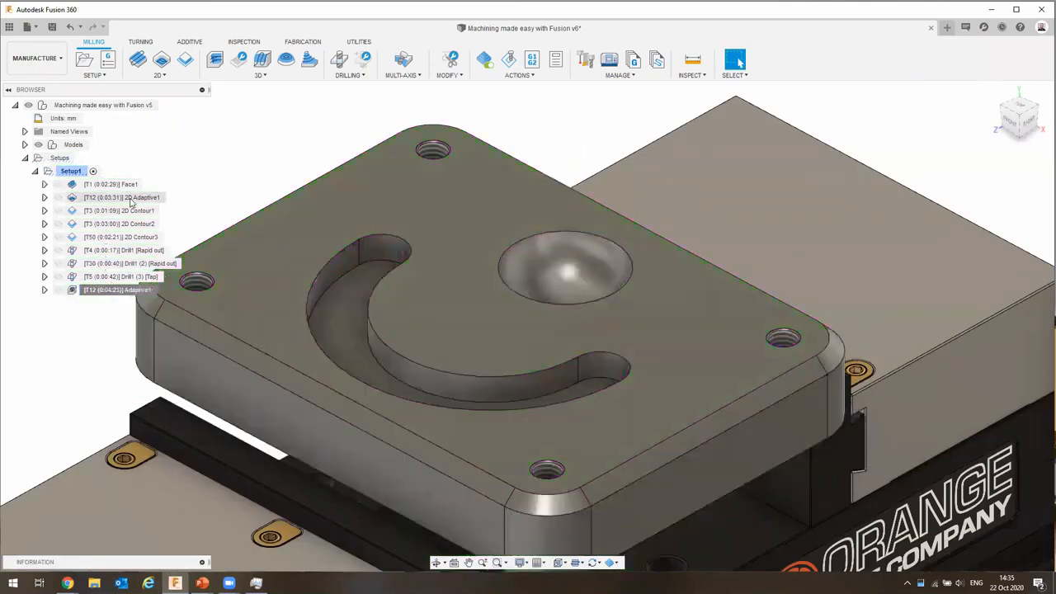
# Review the 2D Adaptive1 and 2D Contour1 toolpaths, and reorder the pocket's Adaptive1 operation to directly follow 2D Adaptive1.
pyautogui.click(128, 199)
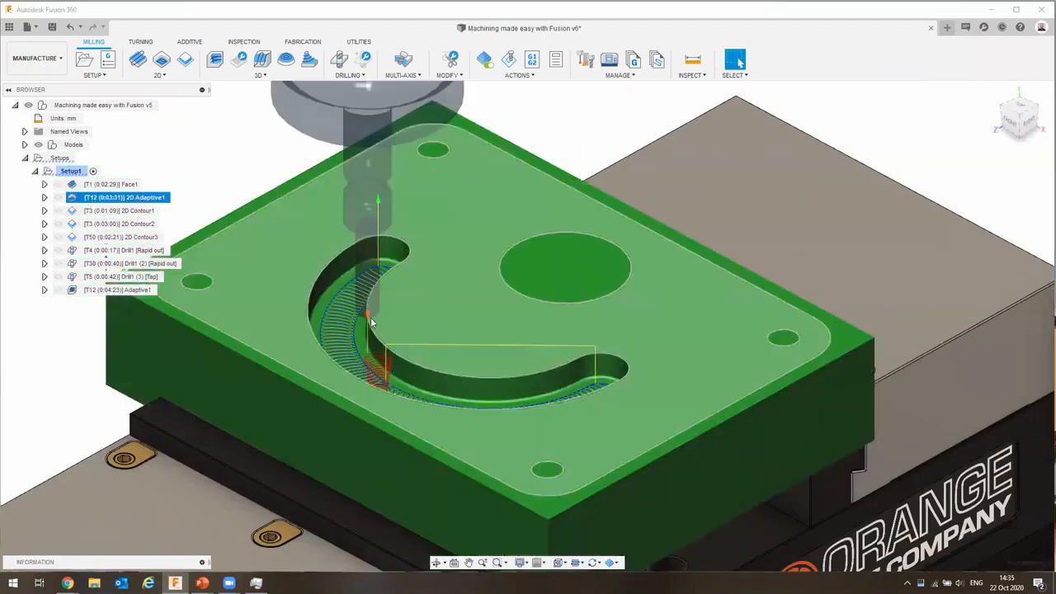
pyautogui.click(107, 211)
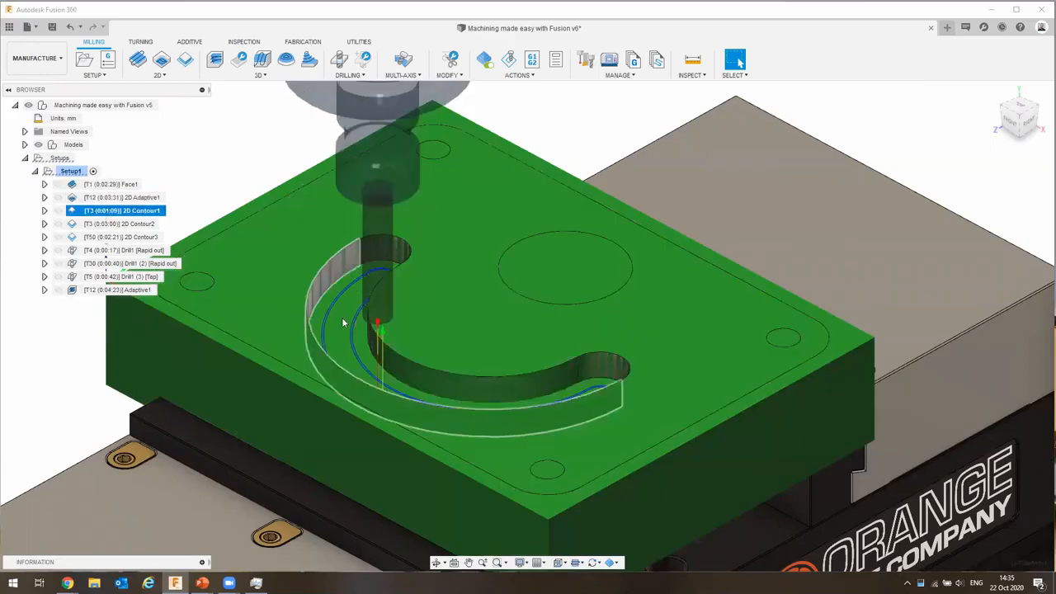
pyautogui.moveTo(140, 261); pyautogui.dragTo(188, 276, button='middle')
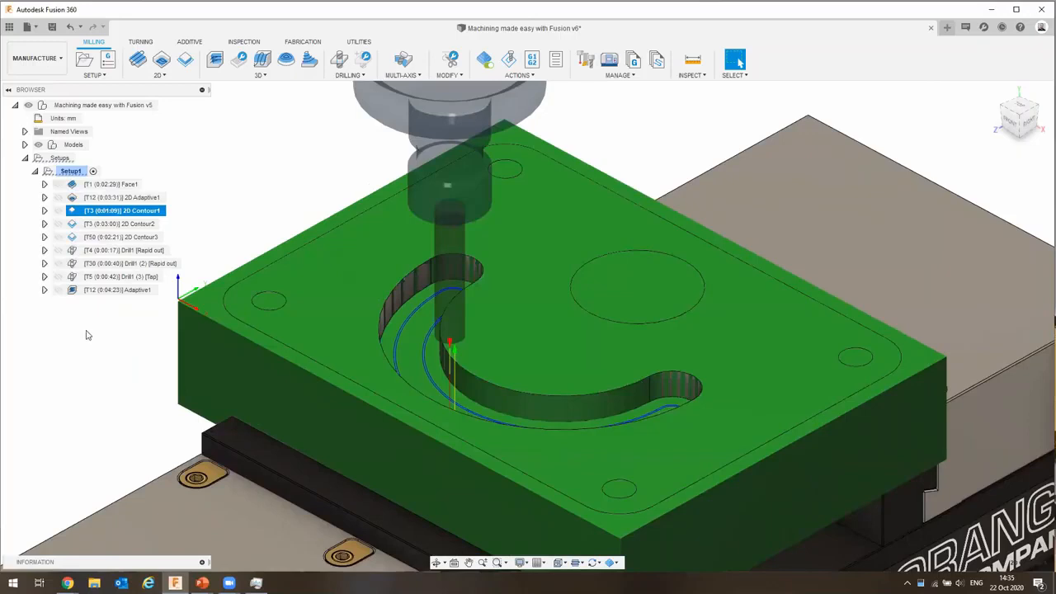
pyautogui.click(89, 335)
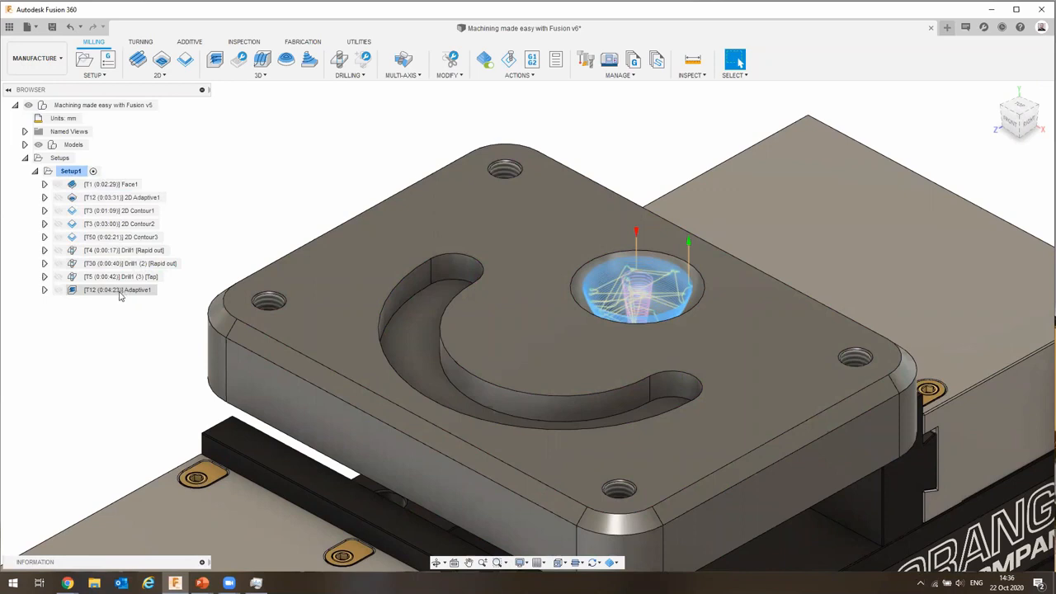
pyautogui.click(120, 291)
pyautogui.moveTo(119, 290); pyautogui.dragTo(124, 211)
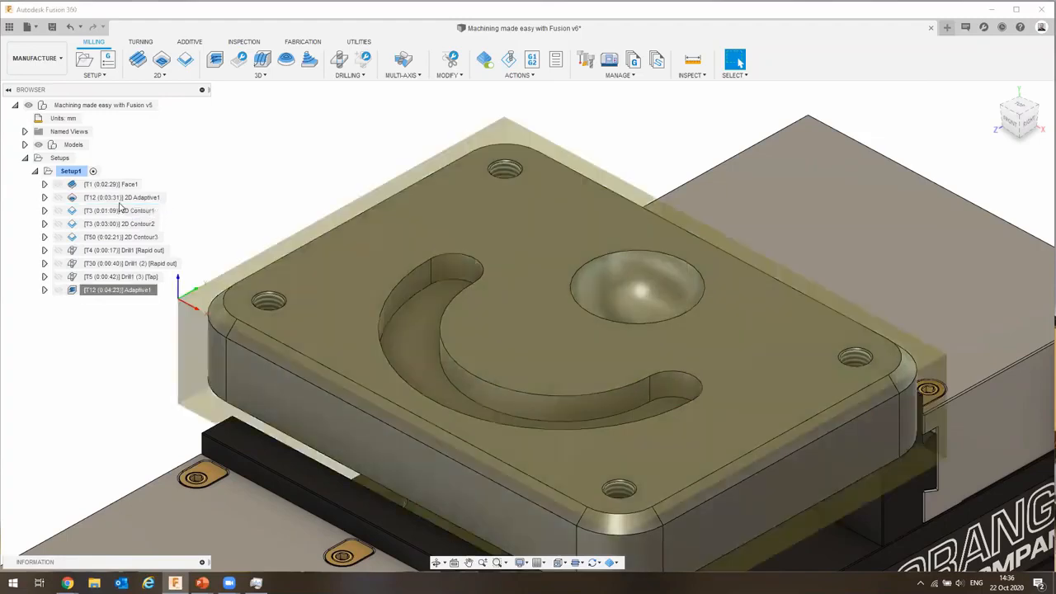
pyautogui.click(142, 212)
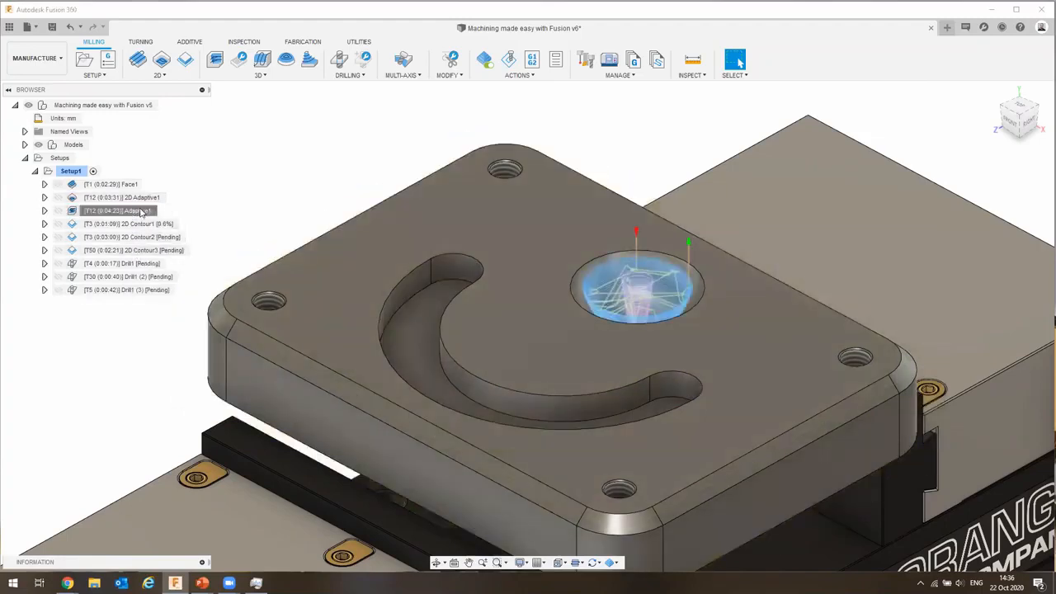
# Review the stock and toolpaths of Face1, 2D Adaptive1, Adaptive1 and 2D Contour1 in their new machining order.
pyautogui.click(111, 183)
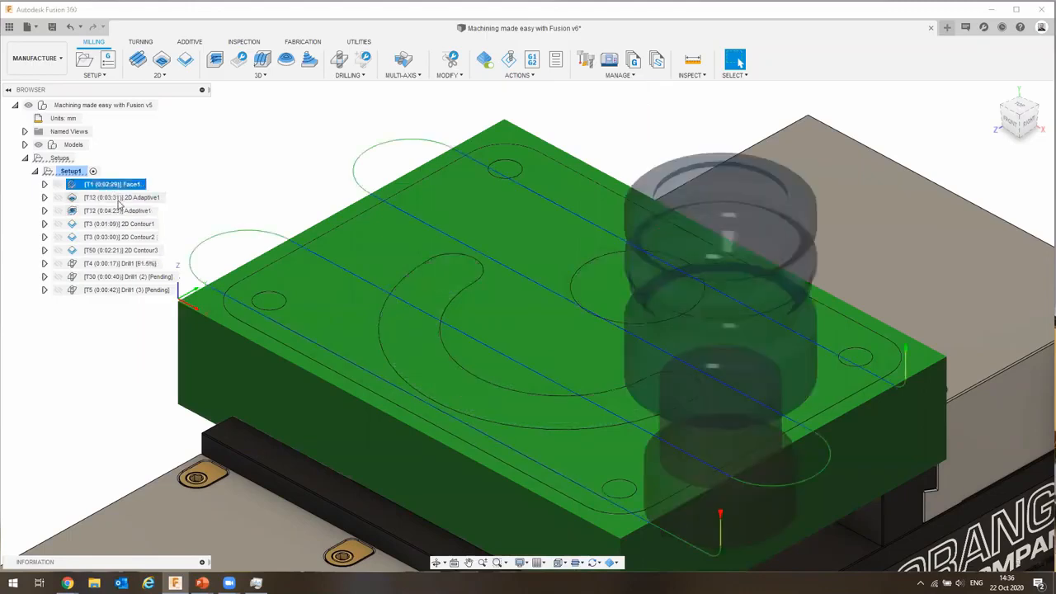
pyautogui.click(120, 199)
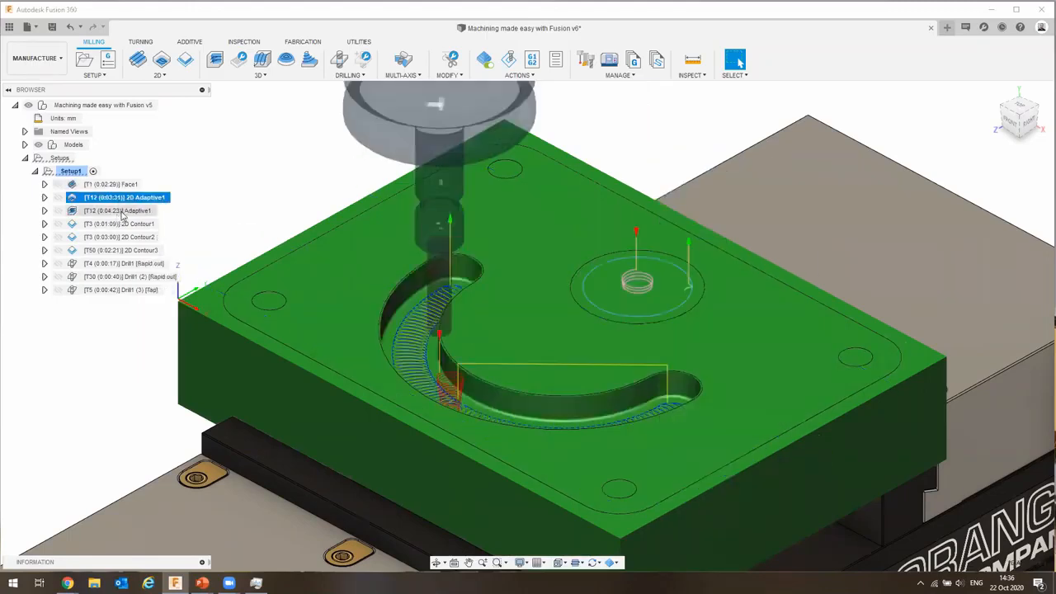
pyautogui.click(122, 213)
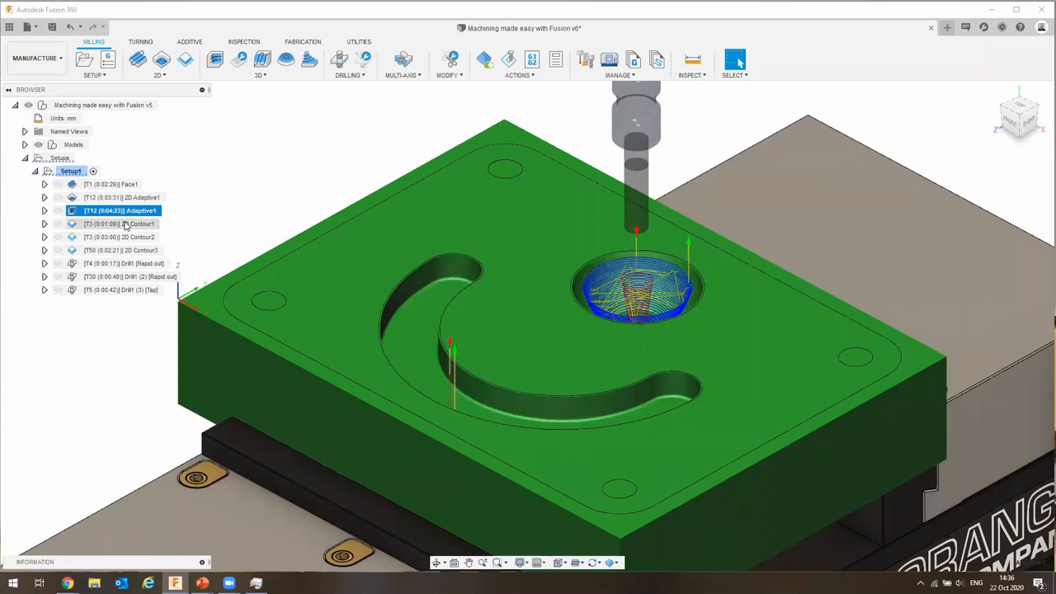
pyautogui.click(122, 224)
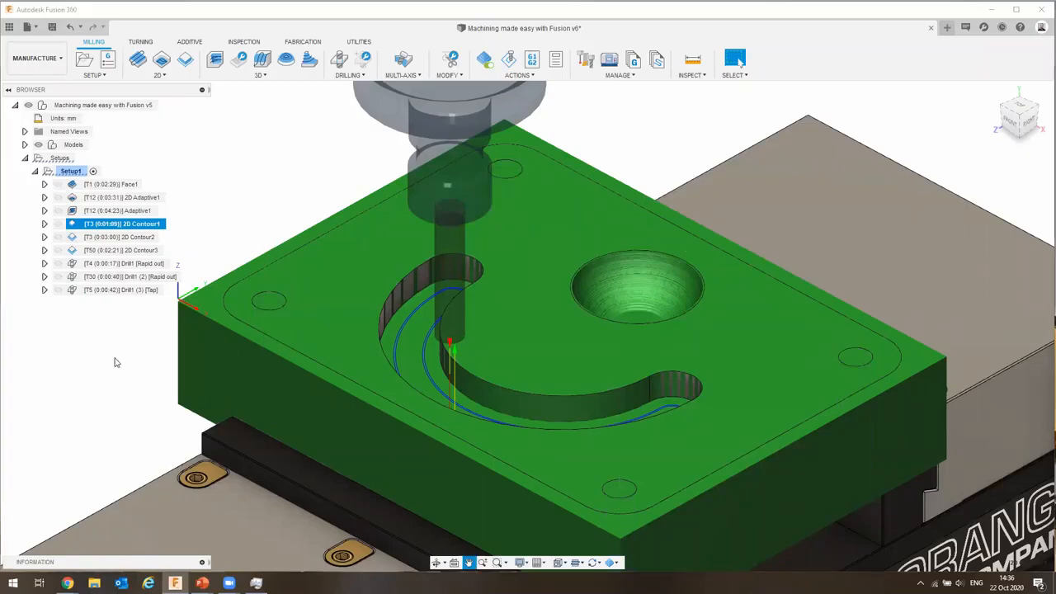
pyautogui.moveTo(114, 362); pyautogui.dragTo(143, 363, button='middle')
pyautogui.scroll(-2, 203, 363)
pyautogui.moveTo(229, 327); pyautogui.dragTo(335, 318, button='middle')
pyautogui.click(286, 112)
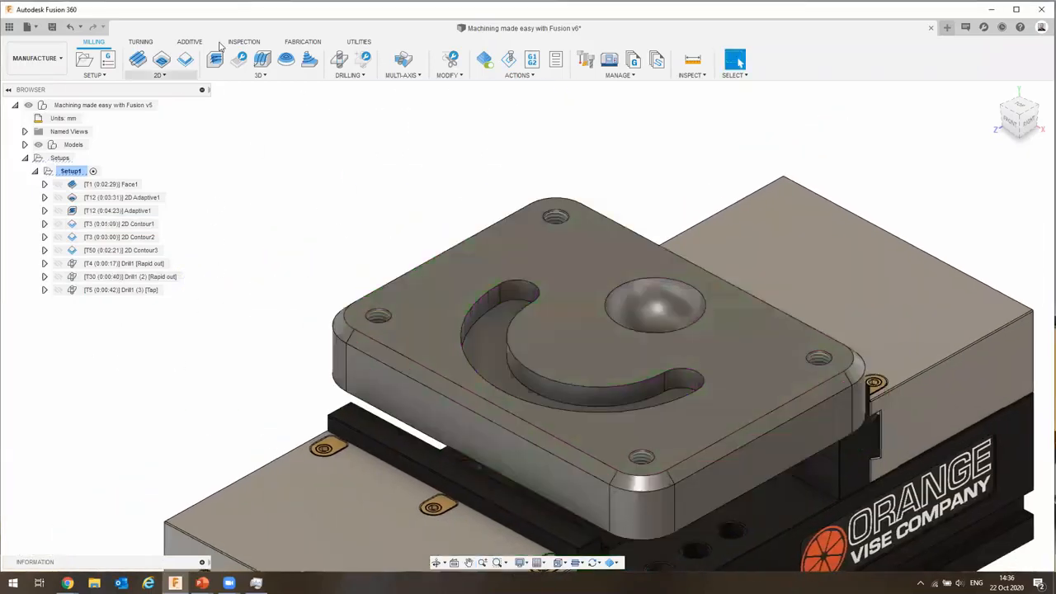
# Create a 3D Ramp operation and assign it the 10mm Ball Endmill from the local library.
pyautogui.click(273, 76)
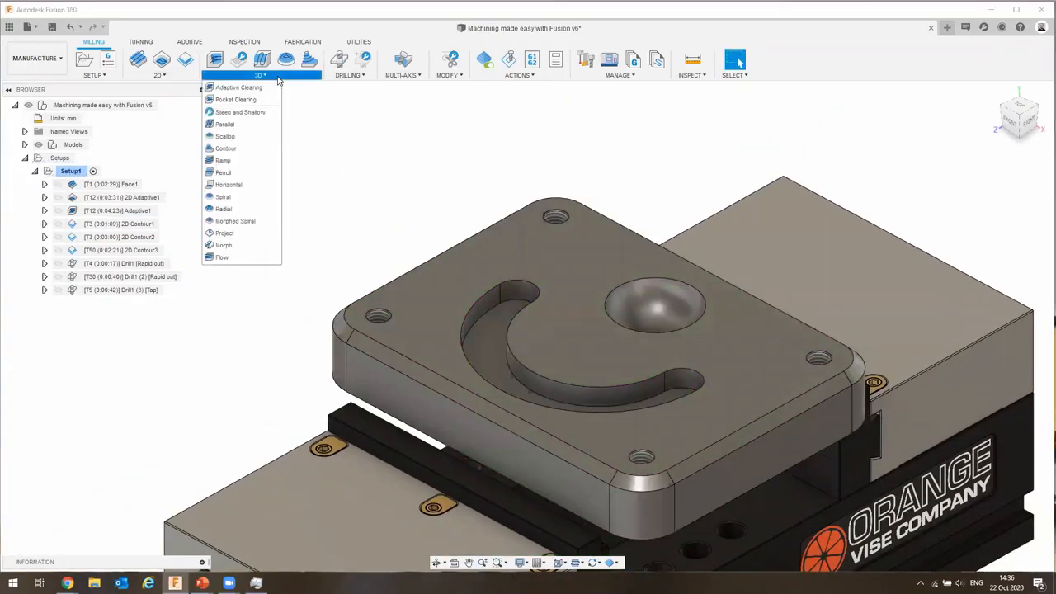
pyautogui.click(226, 163)
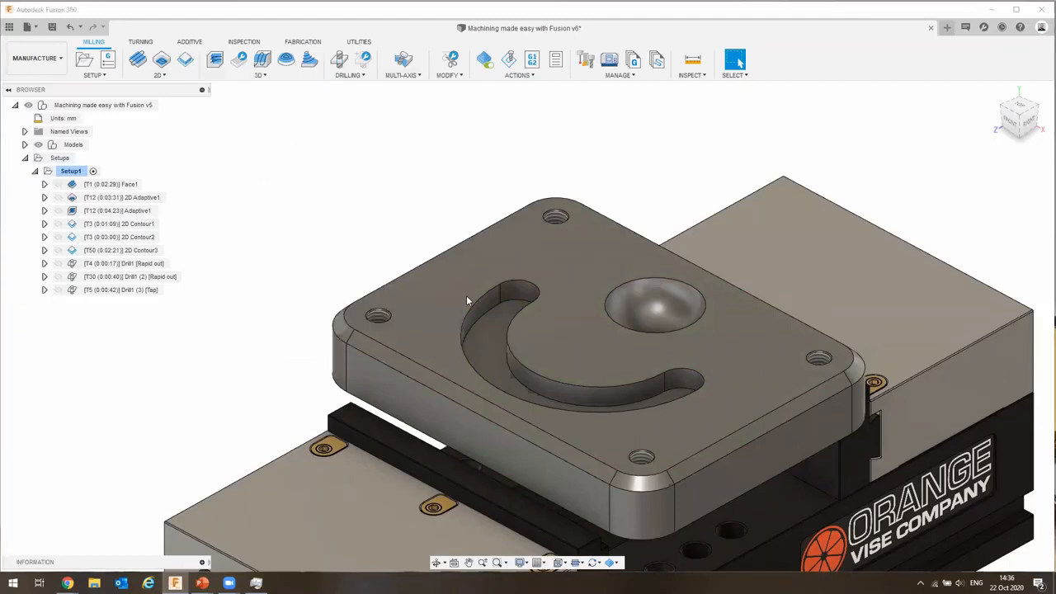
pyautogui.click(305, 112)
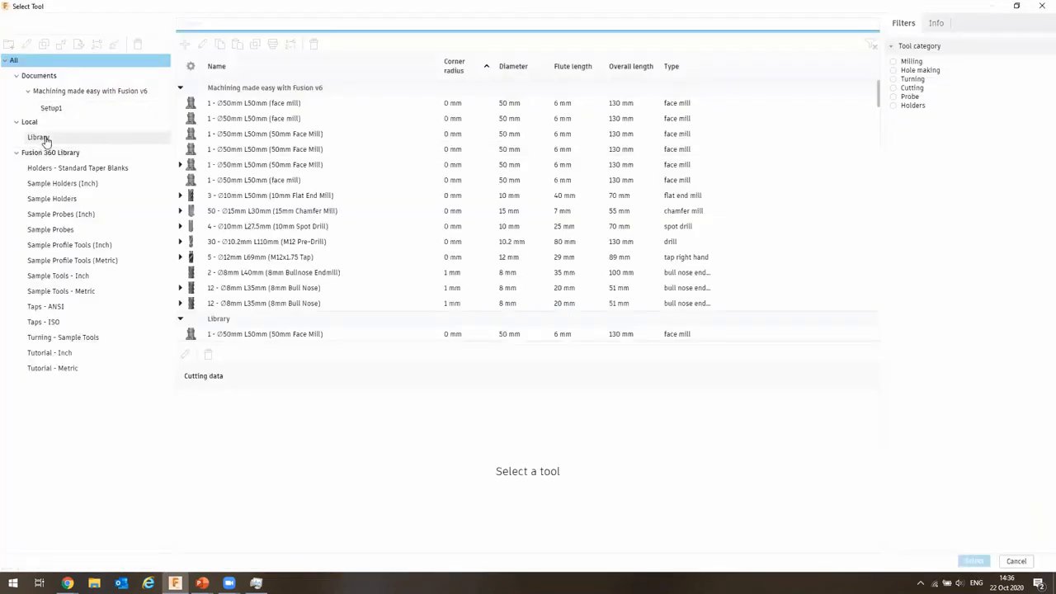
pyautogui.click(33, 137)
pyautogui.click(252, 212)
pyautogui.doubleClick(251, 212)
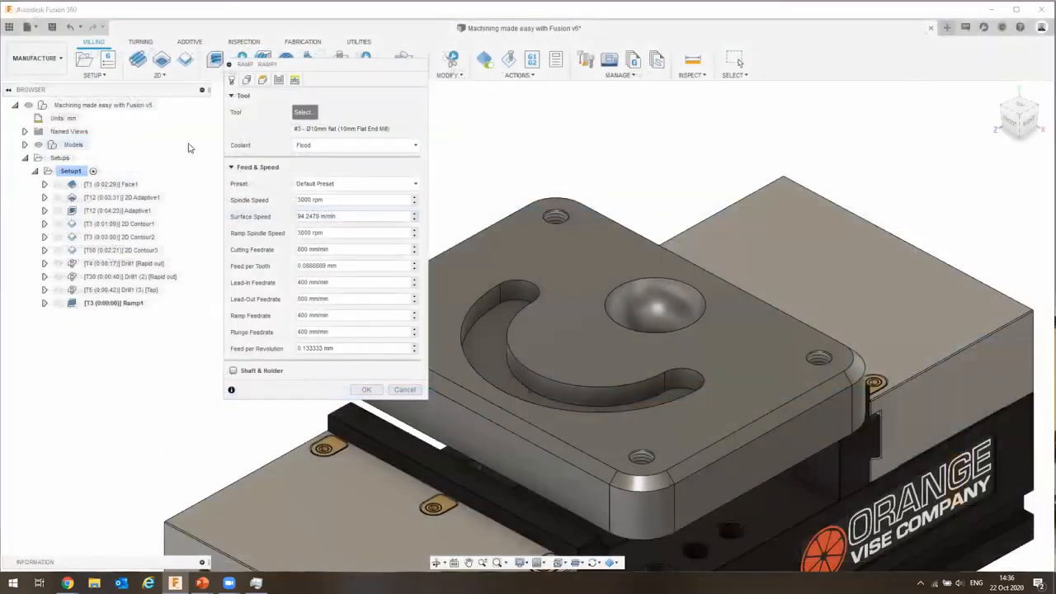
pyautogui.click(303, 112)
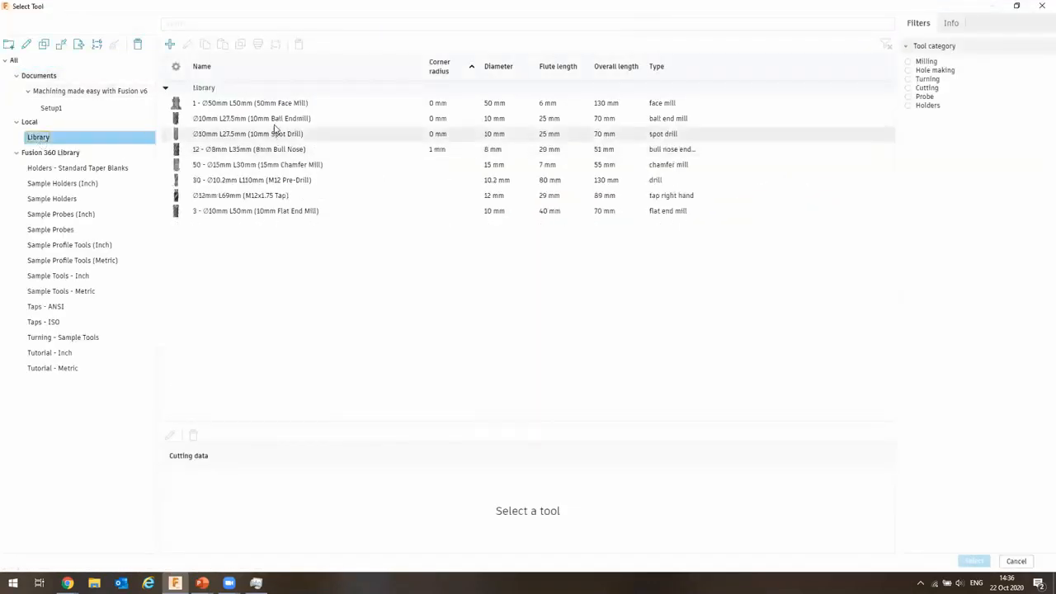
pyautogui.click(289, 119)
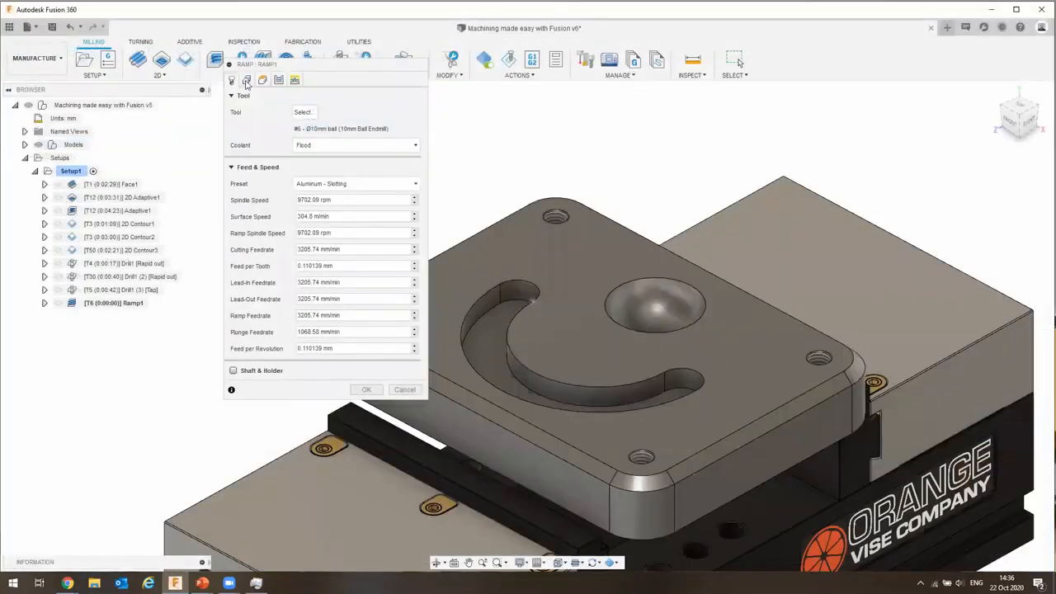
# Limit the ramp operation to the spherical pocket's rim as a selected machining boundary, with tool containment set to Tool inside boundary.
pyautogui.click(246, 79)
pyautogui.click(330, 112)
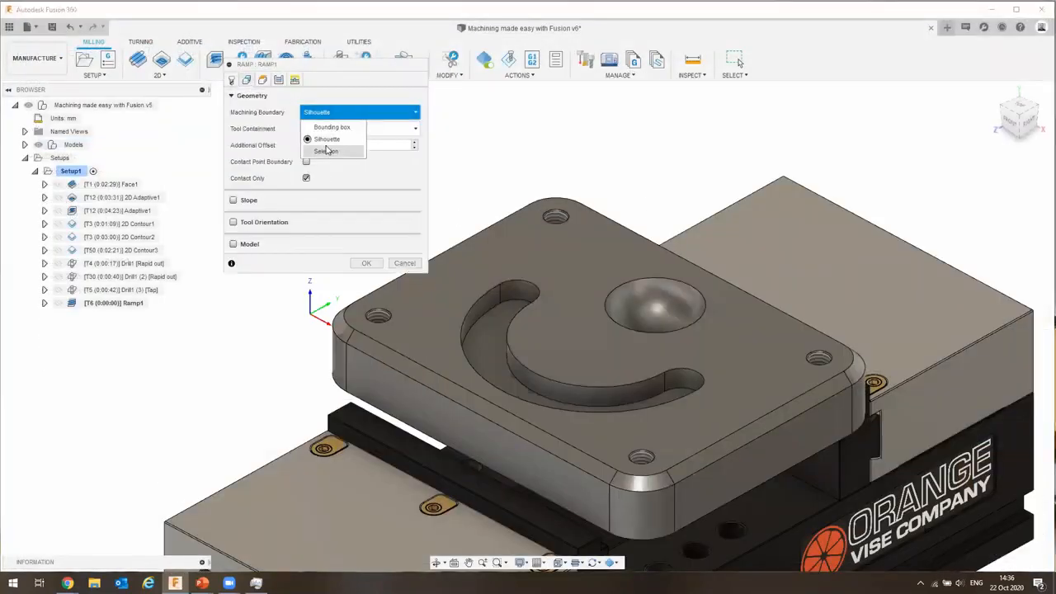
pyautogui.click(322, 151)
pyautogui.click(605, 310)
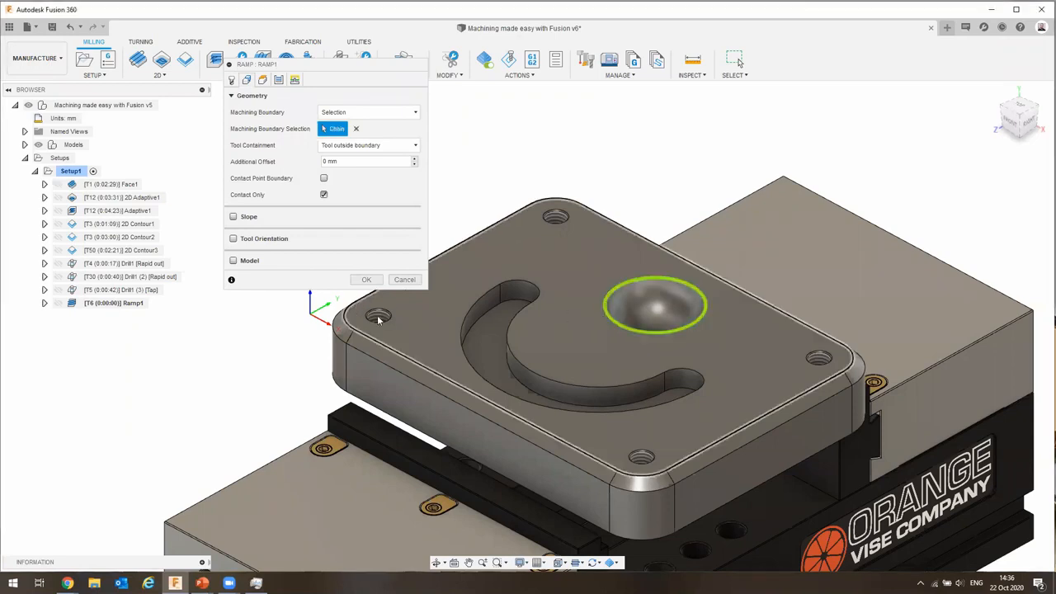
pyautogui.click(368, 145)
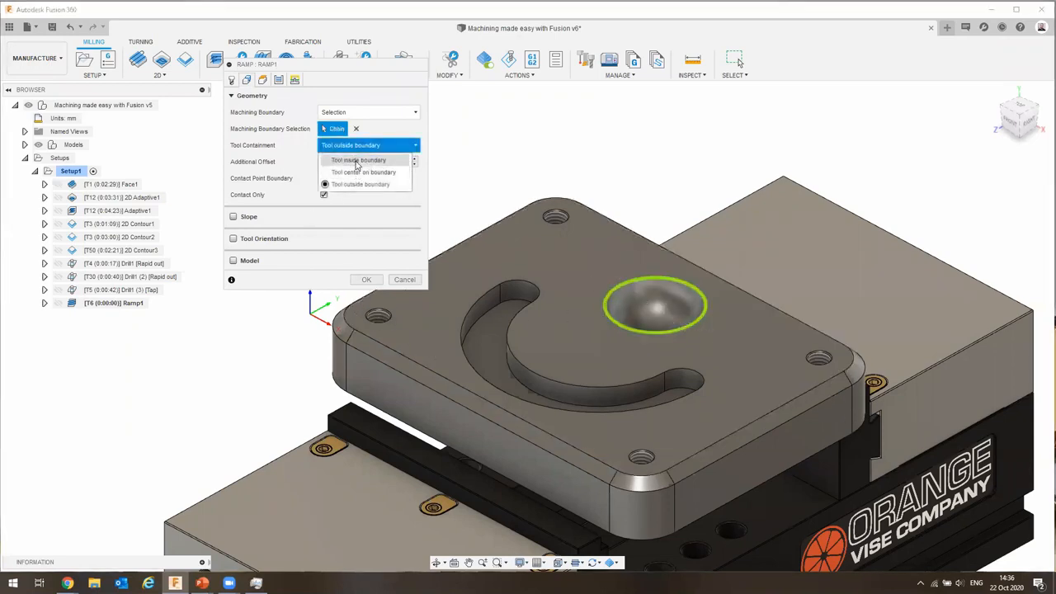
pyautogui.click(346, 152)
# Set the ramp's maximum stepdown to 0.2 mm, generate the toolpath and inspect its passes in the spherical pocket.
pyautogui.click(279, 79)
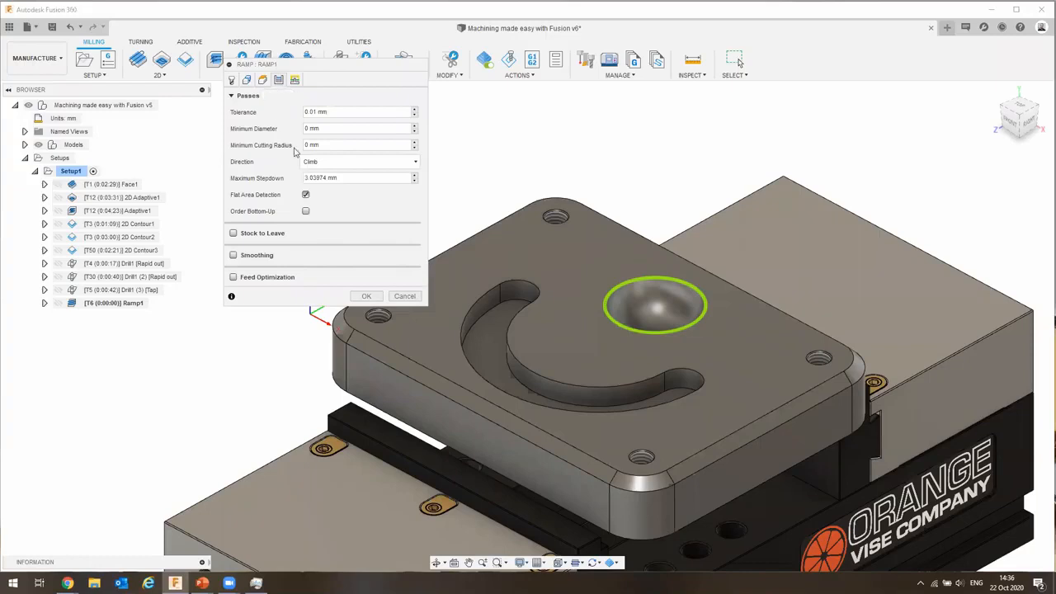
pyautogui.moveTo(347, 179); pyautogui.dragTo(302, 179)
pyautogui.write('0.2')
pyautogui.click(366, 297)
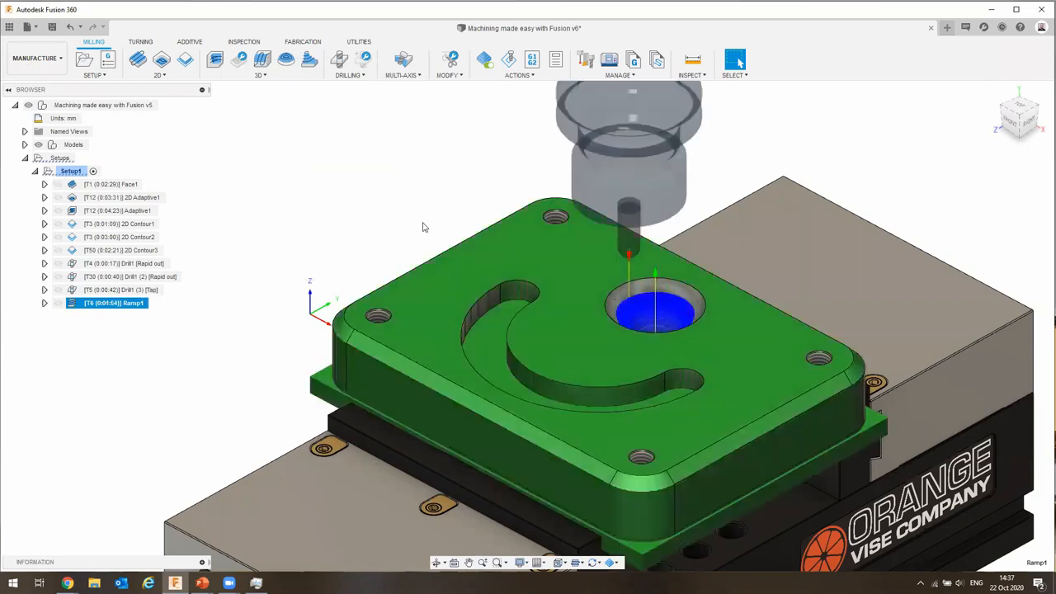
pyautogui.scroll(5, 652, 312)
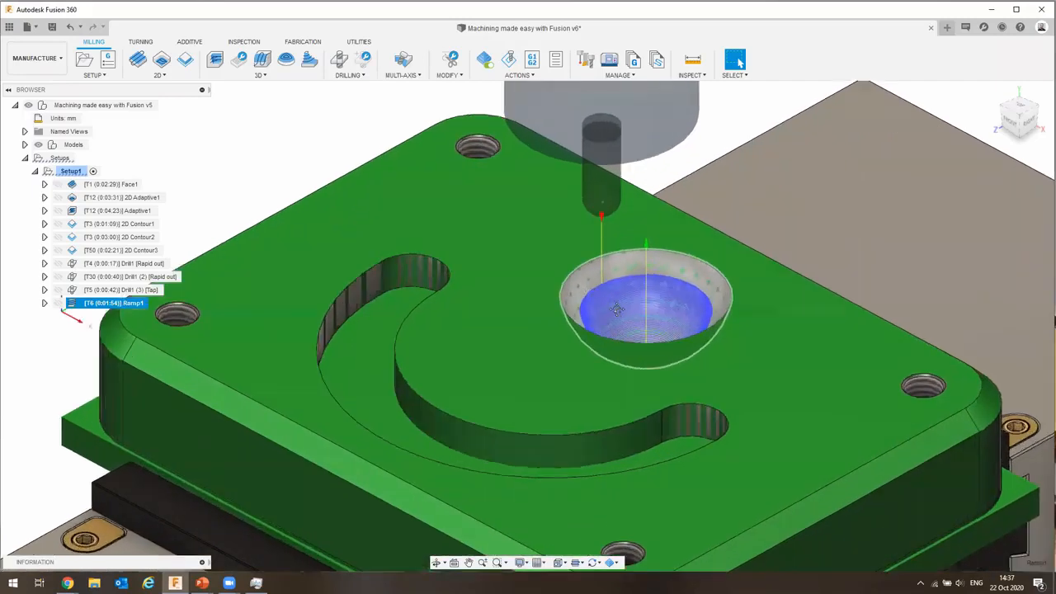
pyautogui.scroll(5, 617, 311)
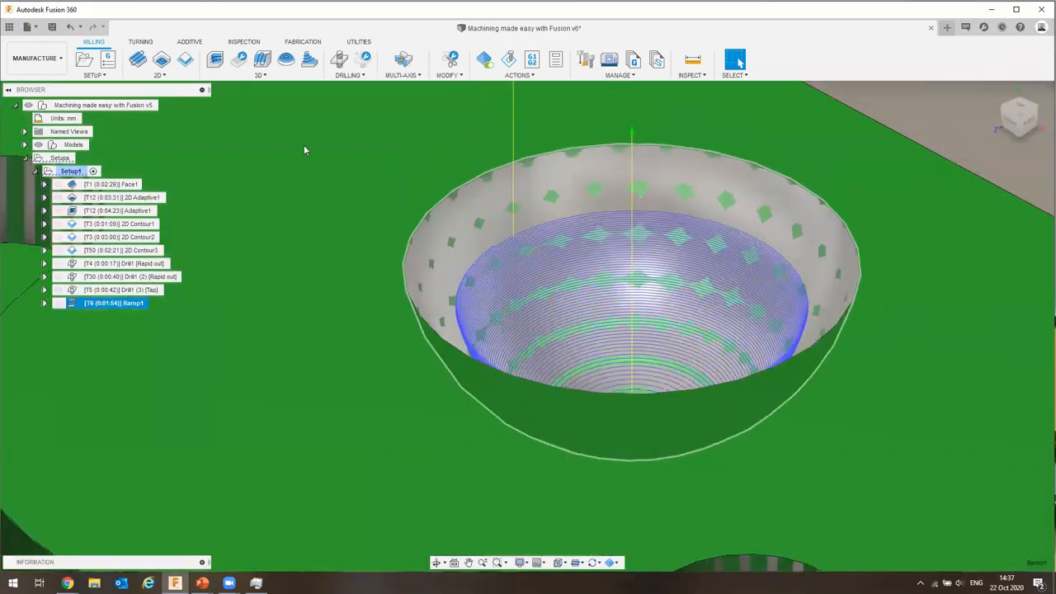
# Simulate all of Setup1 through to the last operation, hide the toolpath and inspect the machined stock before closing the simulation.
pyautogui.click(49, 172)
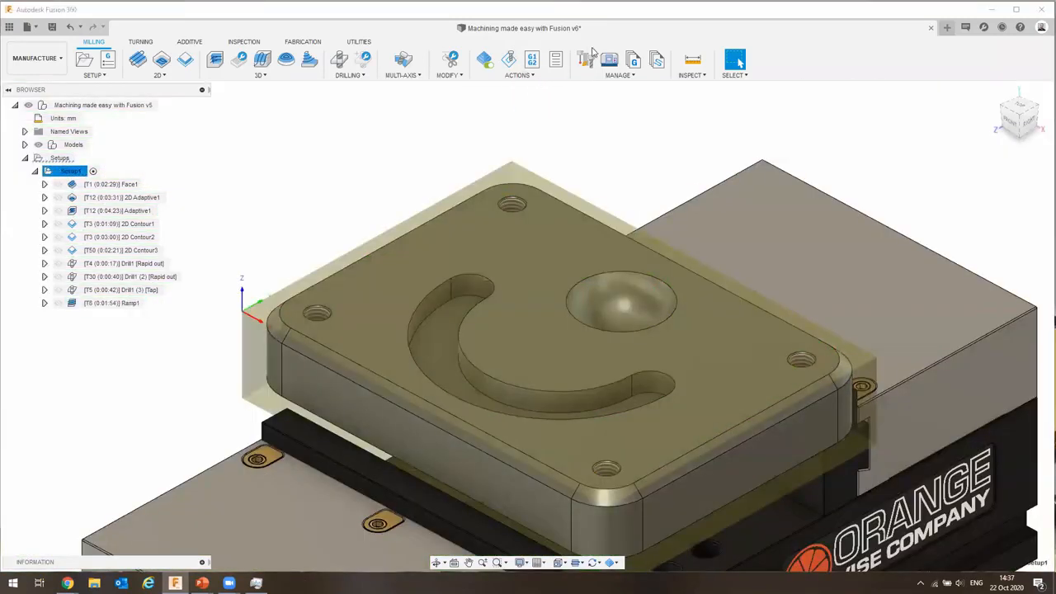
pyautogui.click(509, 59)
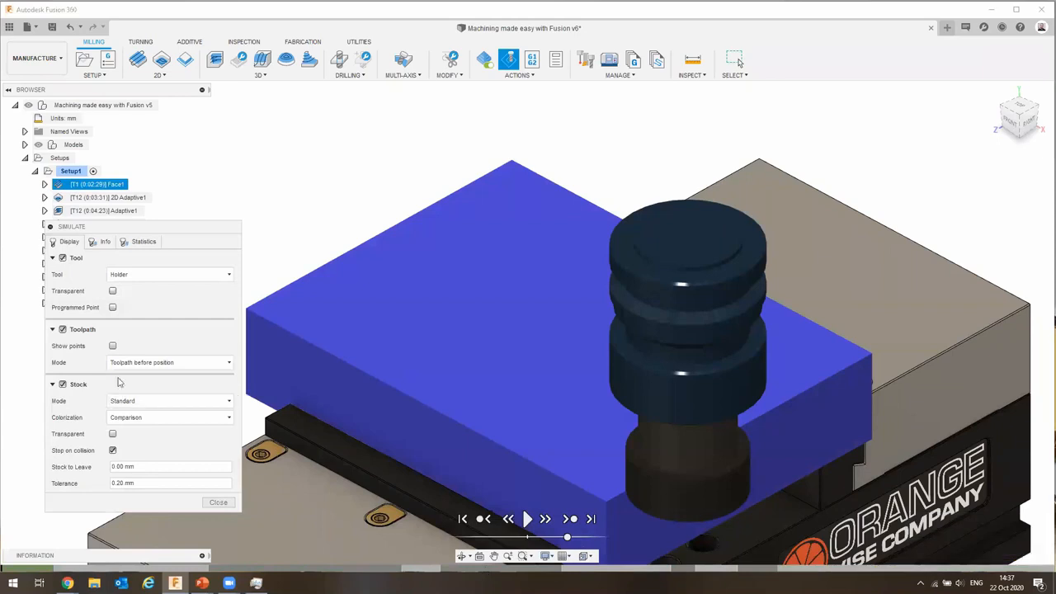
pyautogui.click(592, 519)
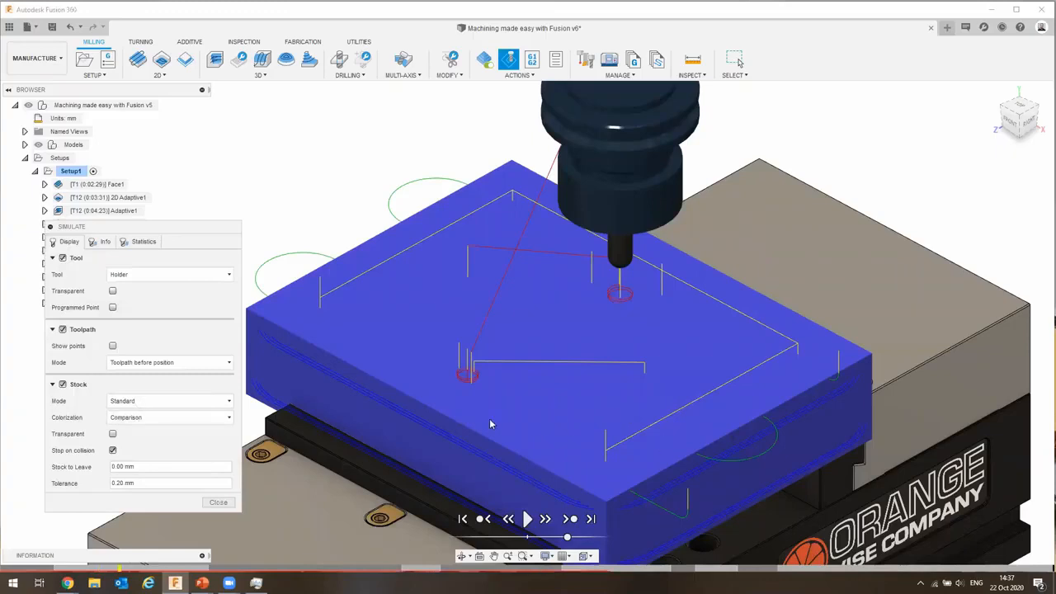
pyautogui.keyDown('shift'); pyautogui.moveTo(591, 347); pyautogui.dragTo(212, 462, button='middle'); pyautogui.keyUp('shift')
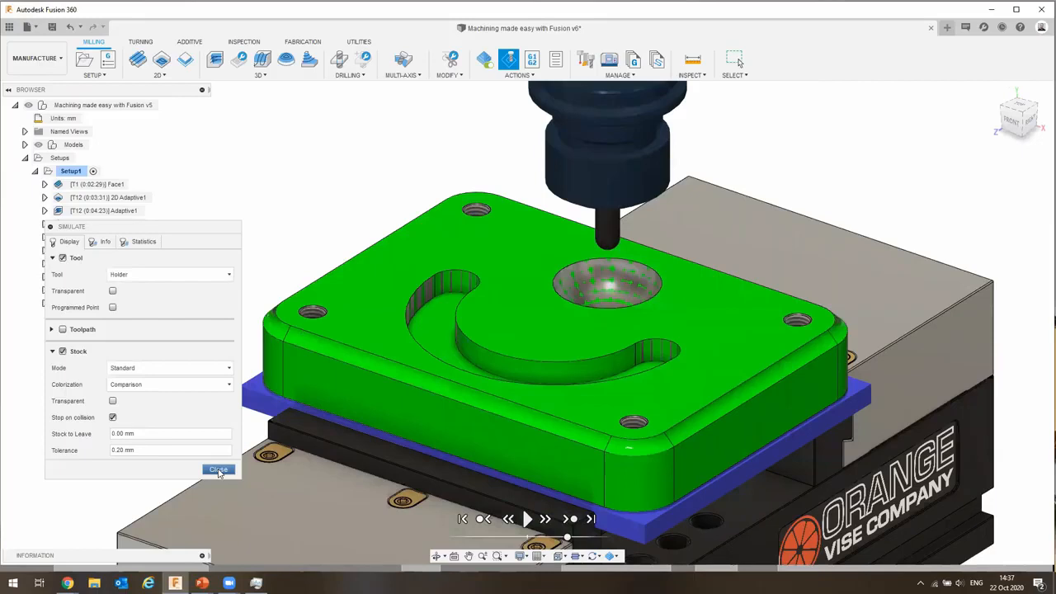
pyautogui.click(217, 470)
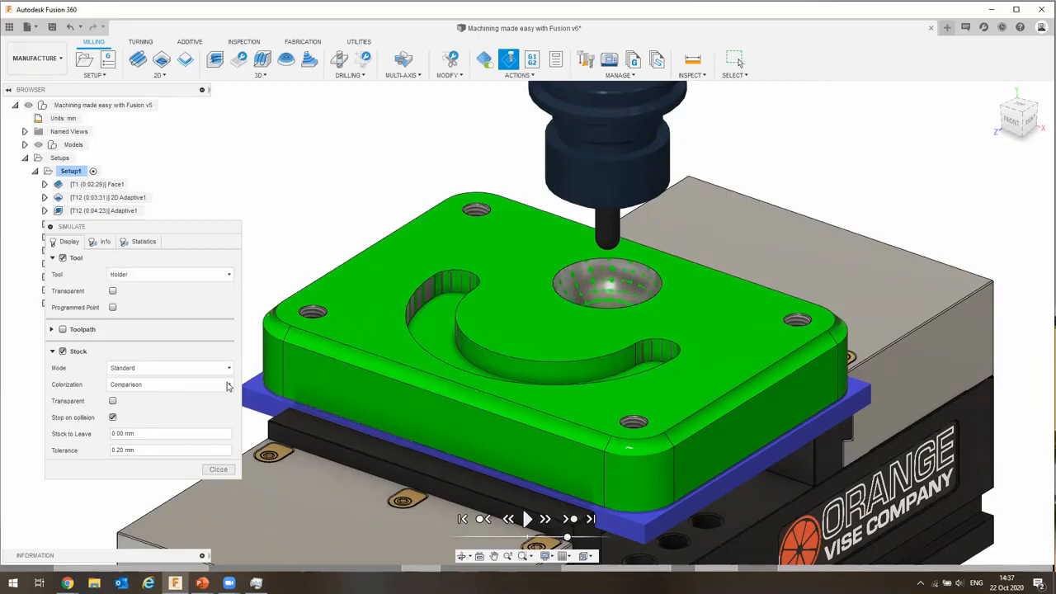
pyautogui.click(217, 469)
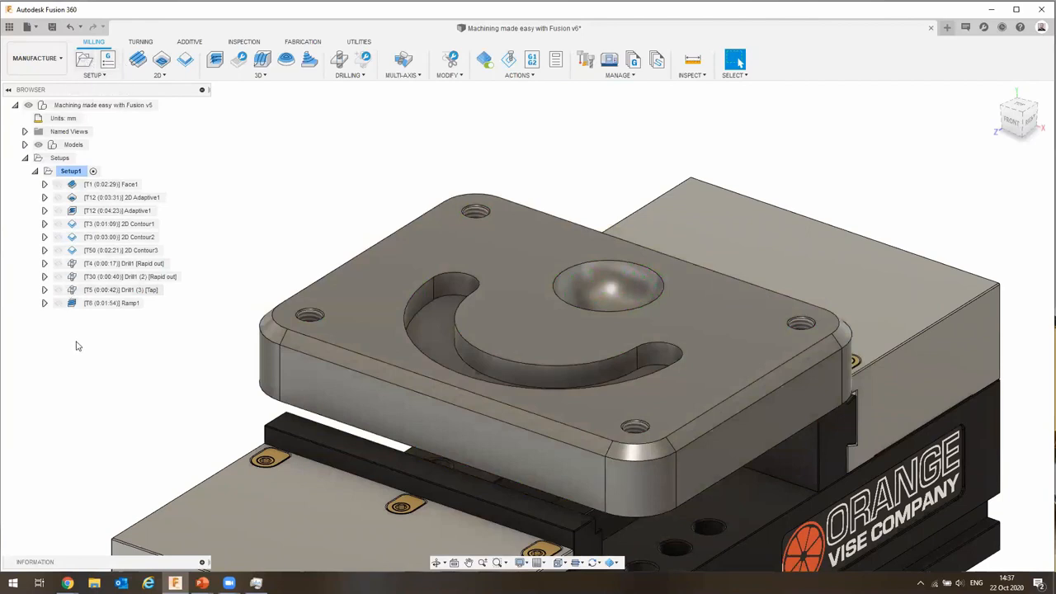
# Frame the whole part in its vise and generate the setup sheet for Setup1, saving it to the Desktop.
pyautogui.moveTo(288, 171); pyautogui.dragTo(358, 173, button='middle')
pyautogui.scroll(-2, 401, 166)
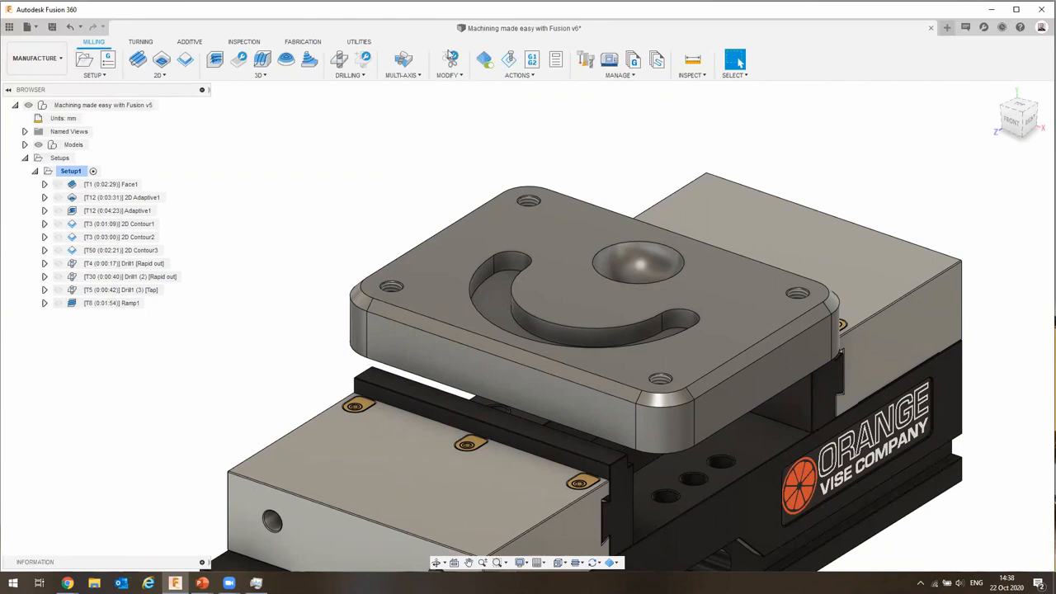
pyautogui.click(556, 61)
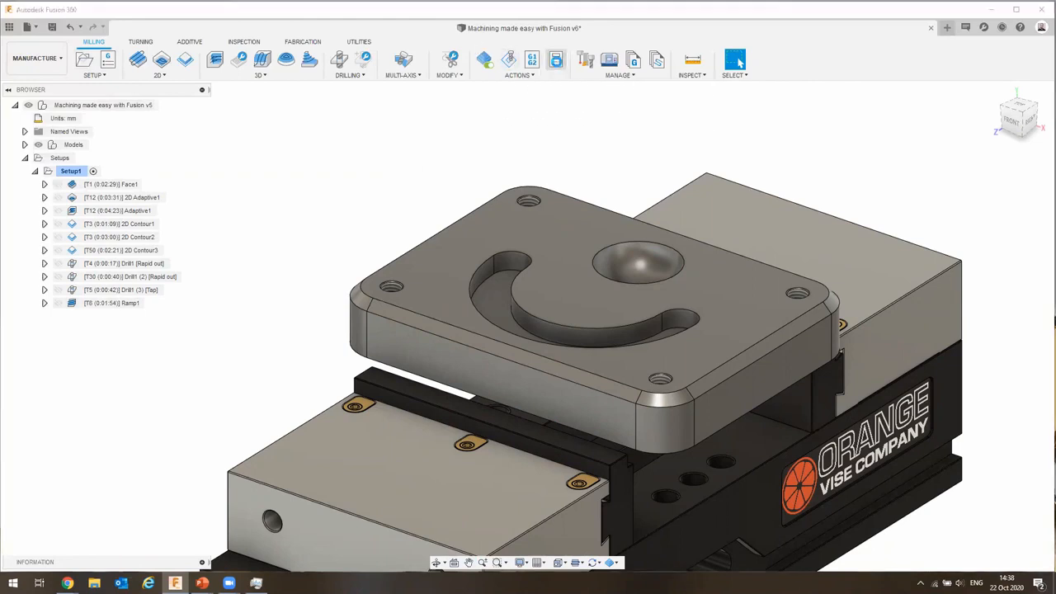
pyautogui.click(433, 297)
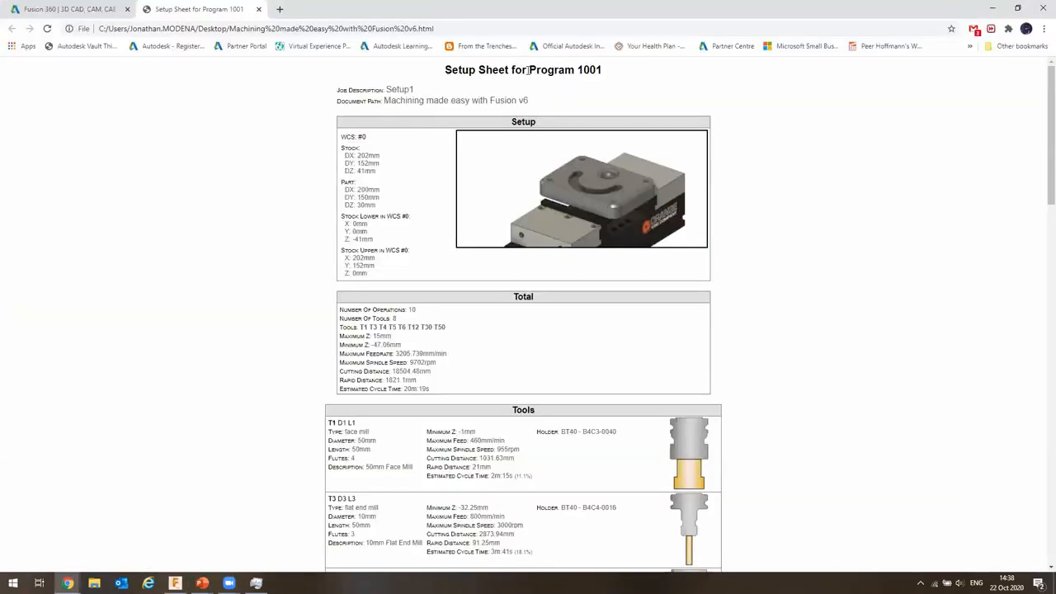
# Review the setup sheet's stock and part dimensions, totals and tool list for program 1001.
pyautogui.moveTo(445, 70); pyautogui.dragTo(575, 70)
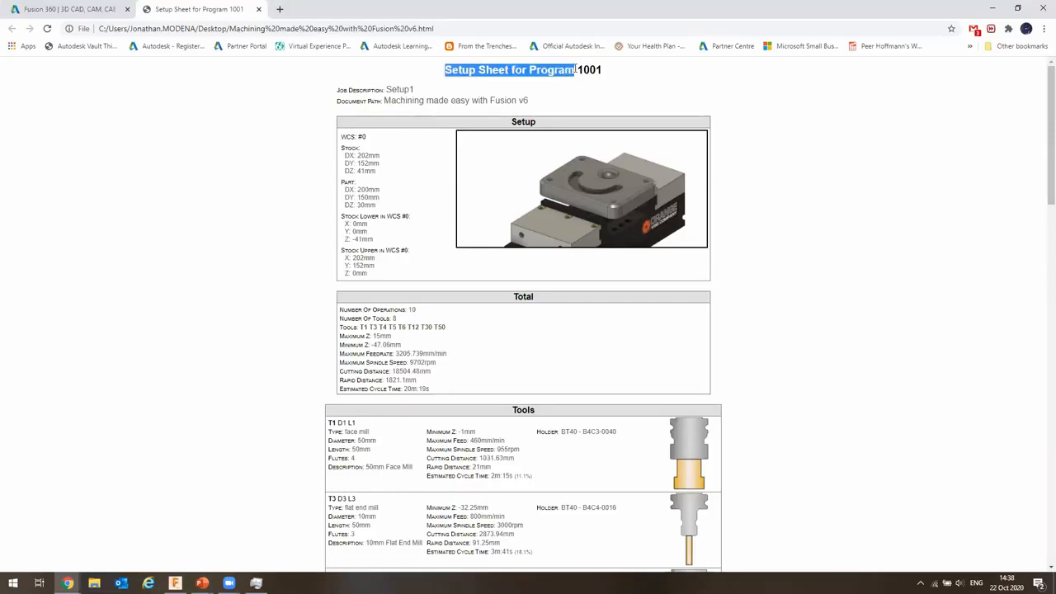
pyautogui.scroll(-4, 398, 110)
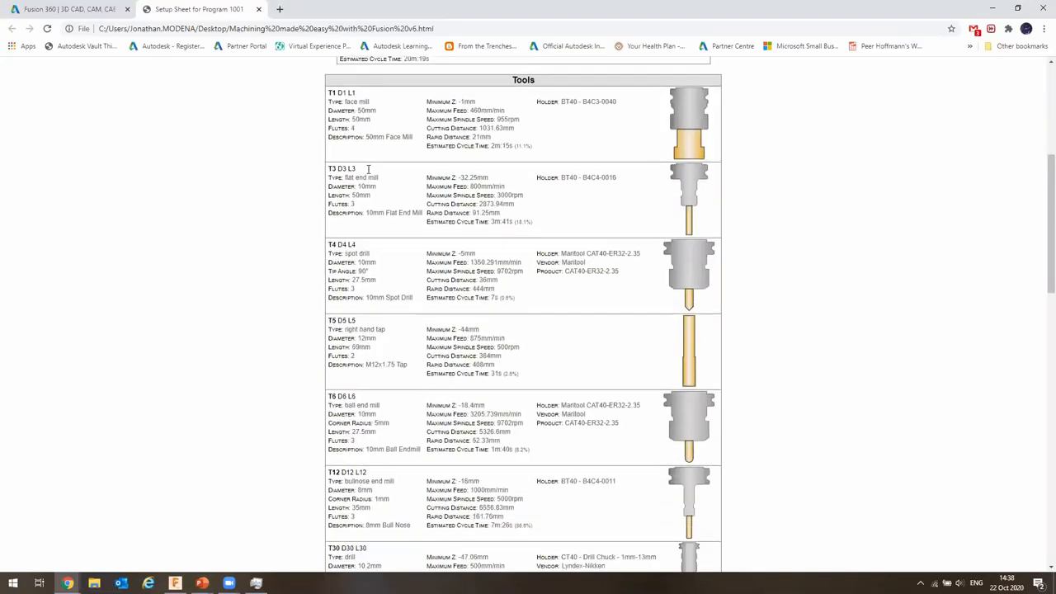
pyautogui.scroll(3, 513, 129)
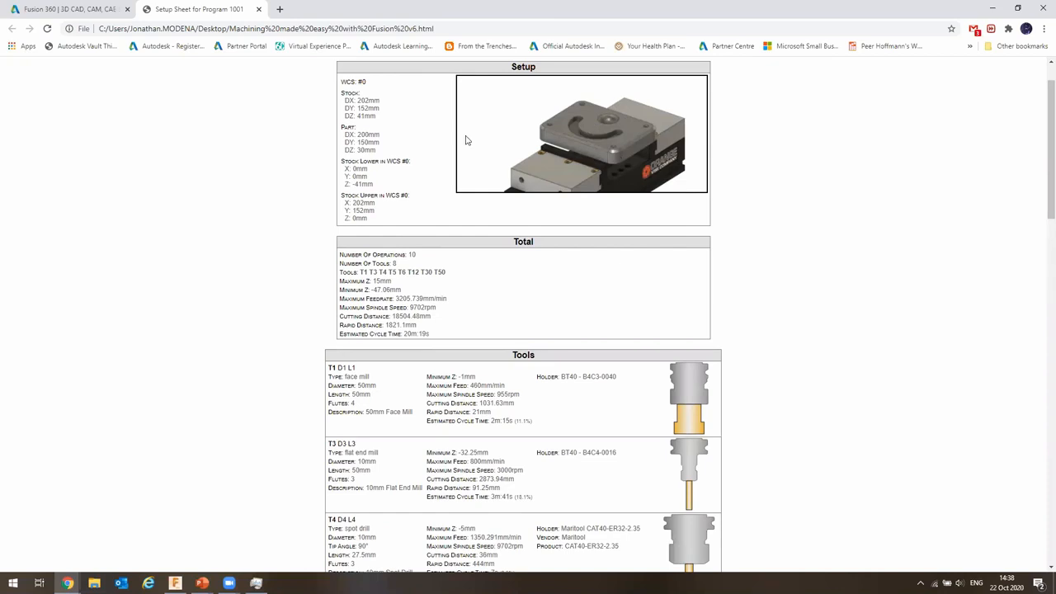
pyautogui.scroll(-3, 459, 294)
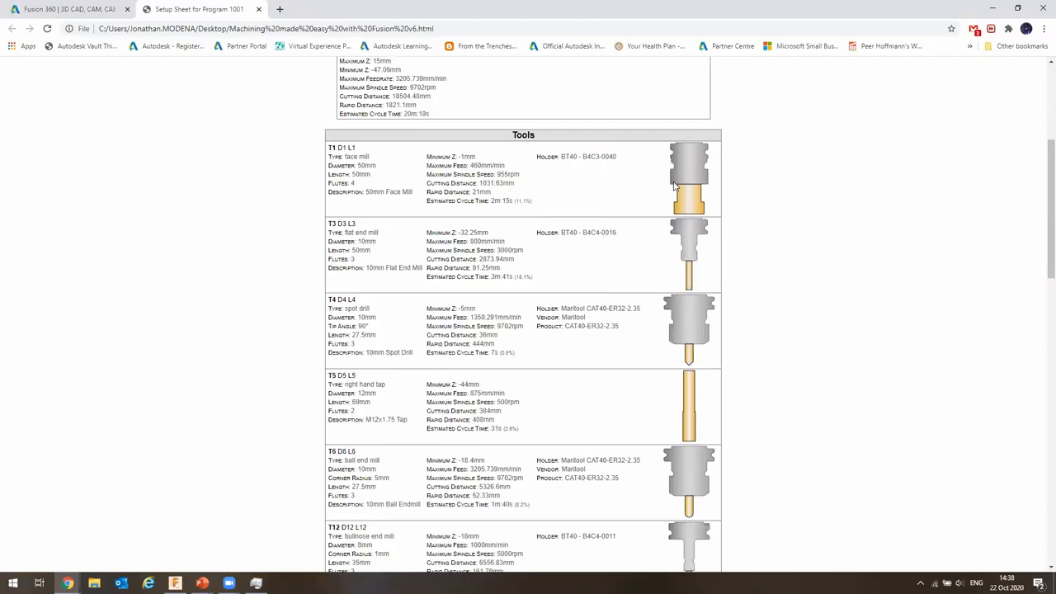
pyautogui.scroll(-1, 446, 174)
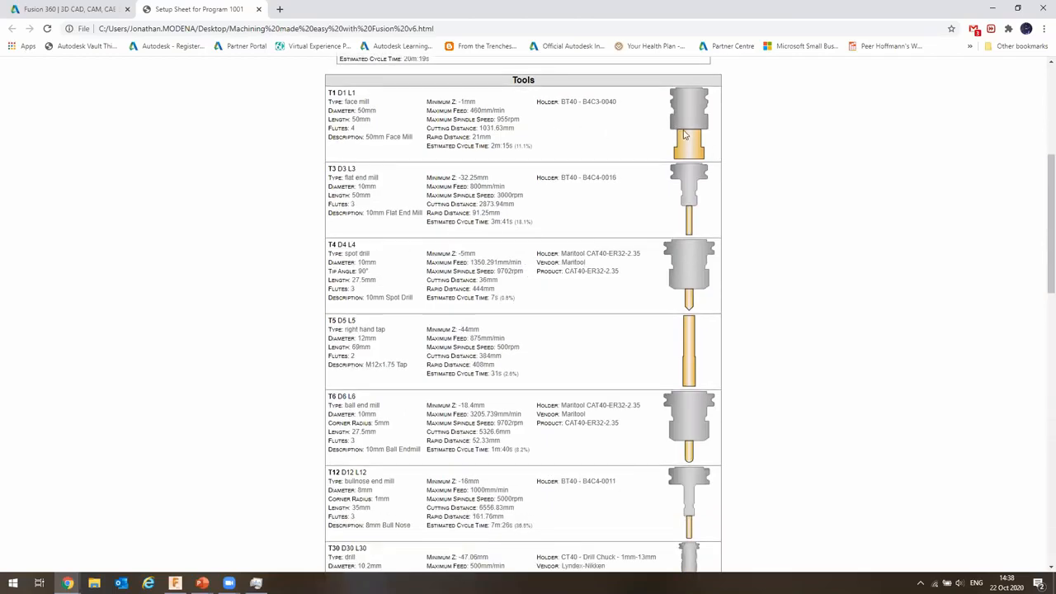
pyautogui.scroll(-5, 346, 222)
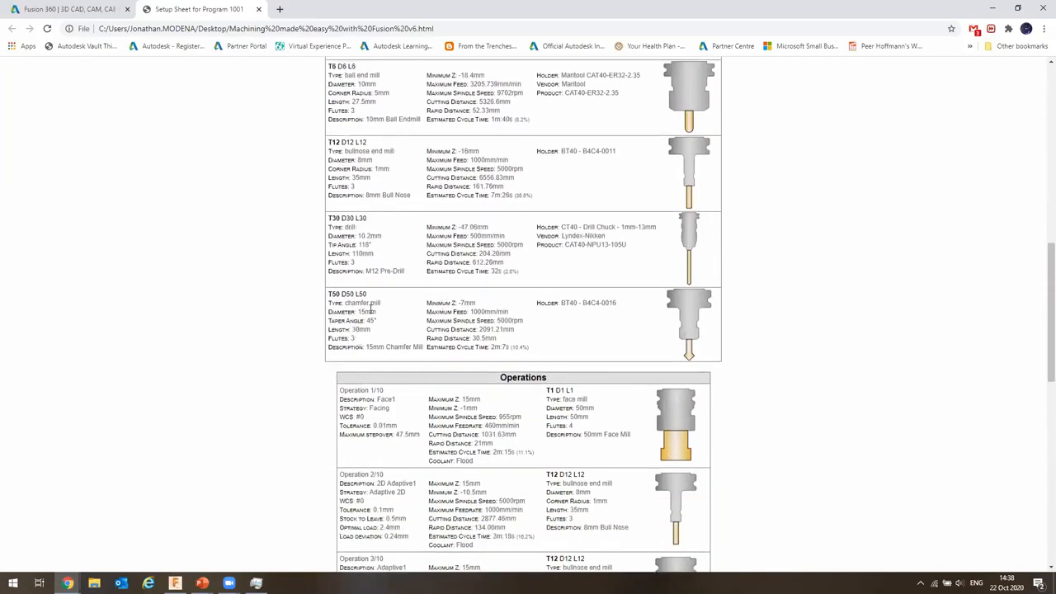
# Read through the setup sheet's operations list, checking the tool assigned to each operation from Face1 to Ramp1.
pyautogui.scroll(-3, 463, 304)
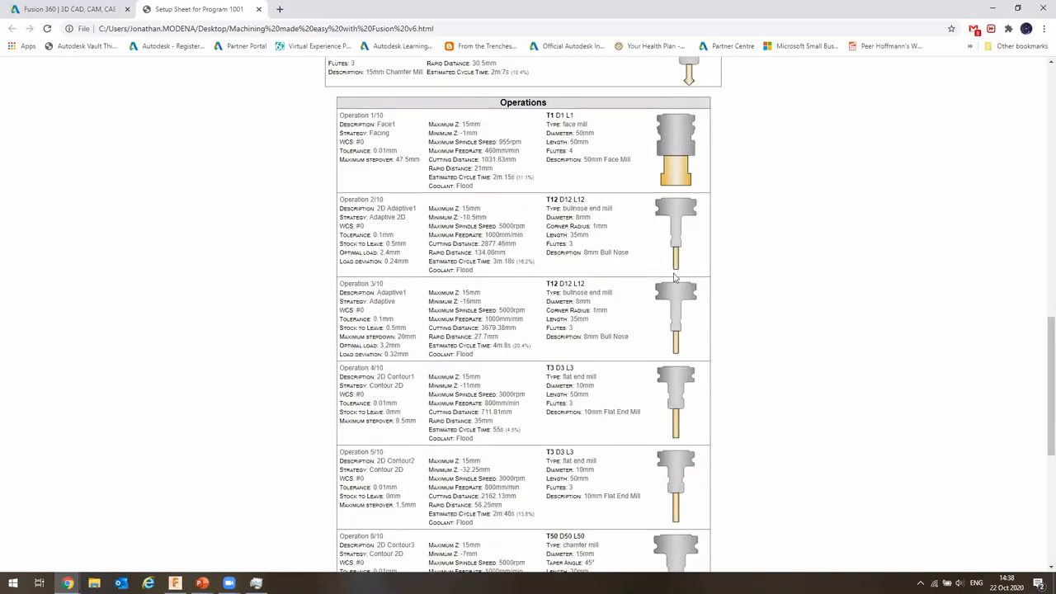
pyautogui.moveTo(611, 293); pyautogui.dragTo(560, 293)
pyautogui.moveTo(617, 209); pyautogui.dragTo(561, 208)
pyautogui.scroll(-1, 650, 303)
pyautogui.scroll(-2, 650, 303)
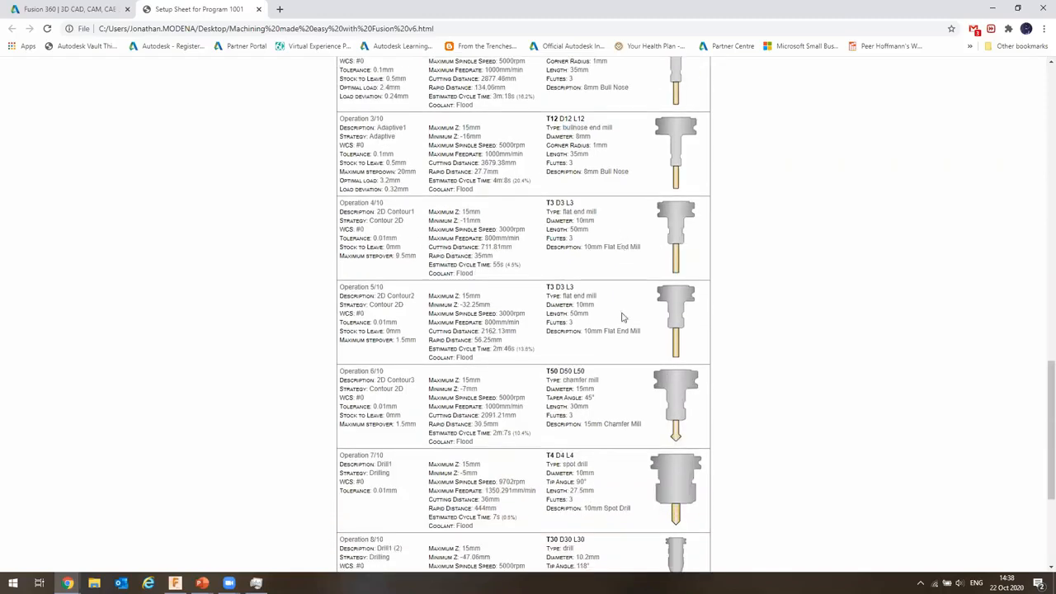
pyautogui.scroll(-1, 619, 321)
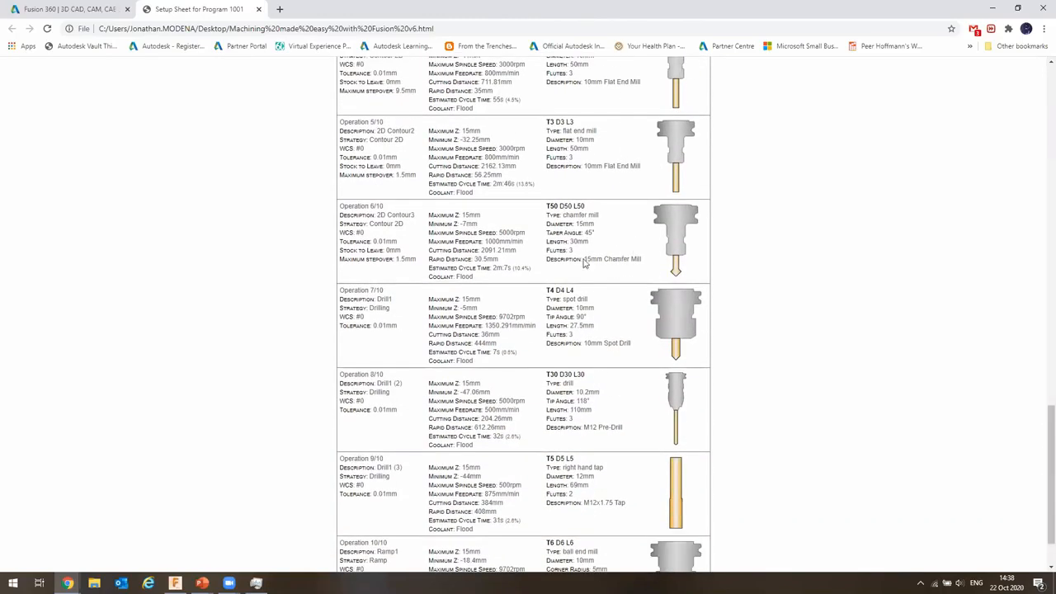
pyautogui.scroll(-1, 607, 361)
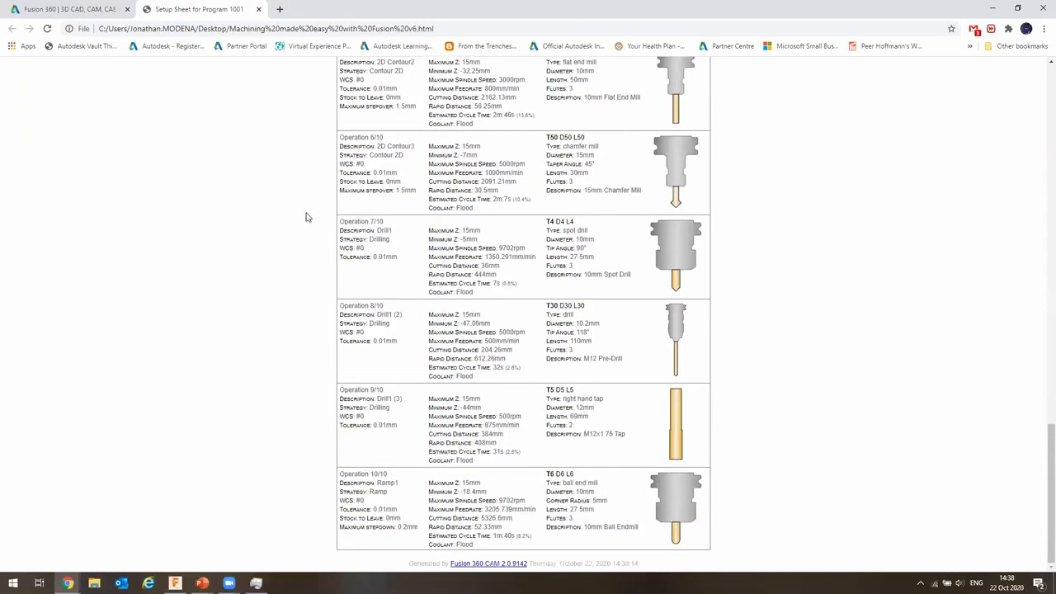
pyautogui.scroll(5, 302, 216)
pyautogui.scroll(5, 500, 202)
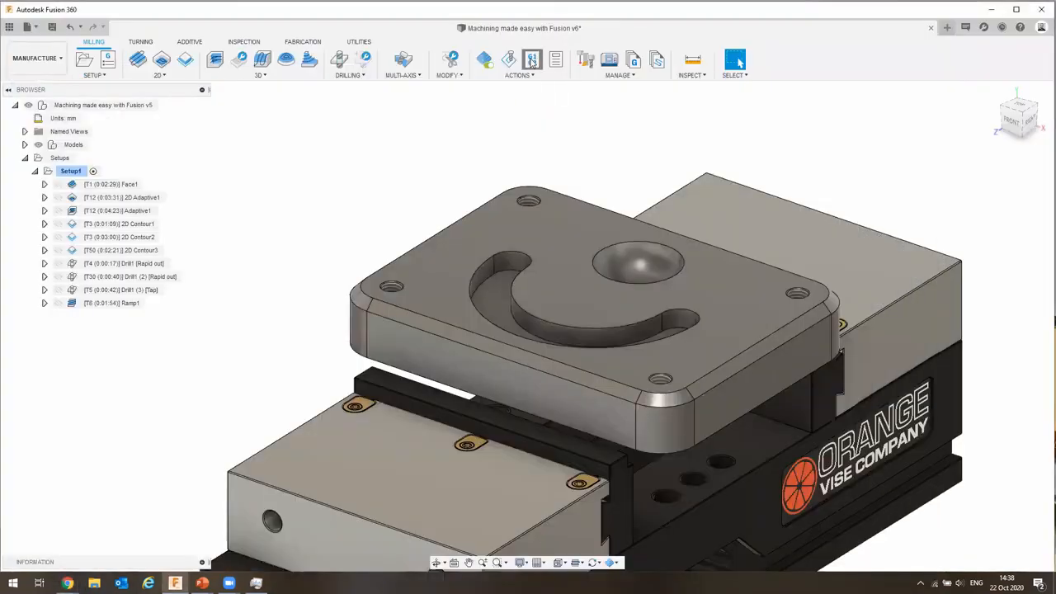
# Post process Setup1 with the FANUC / fanuc post as program 1001 and save 1001.nc to the Desktop.
pyautogui.click(532, 60)
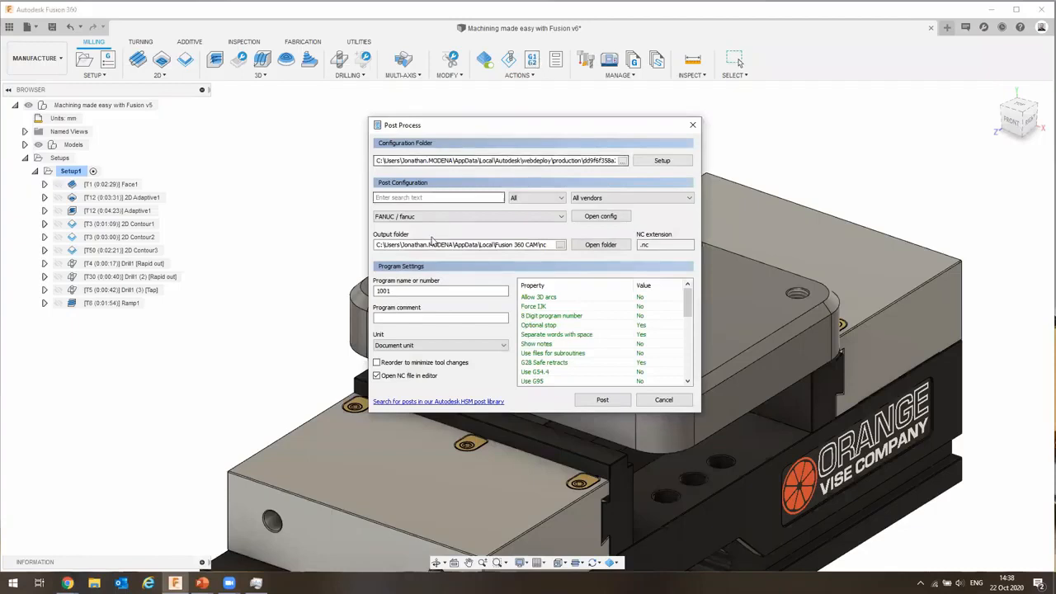
pyautogui.click(453, 221)
pyautogui.click(420, 220)
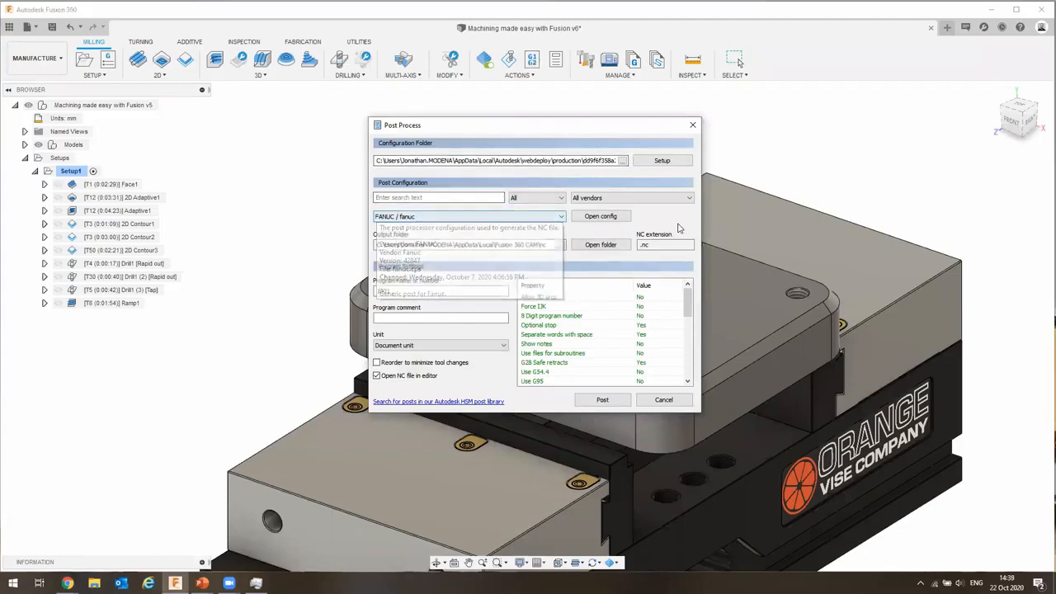
pyautogui.click(602, 400)
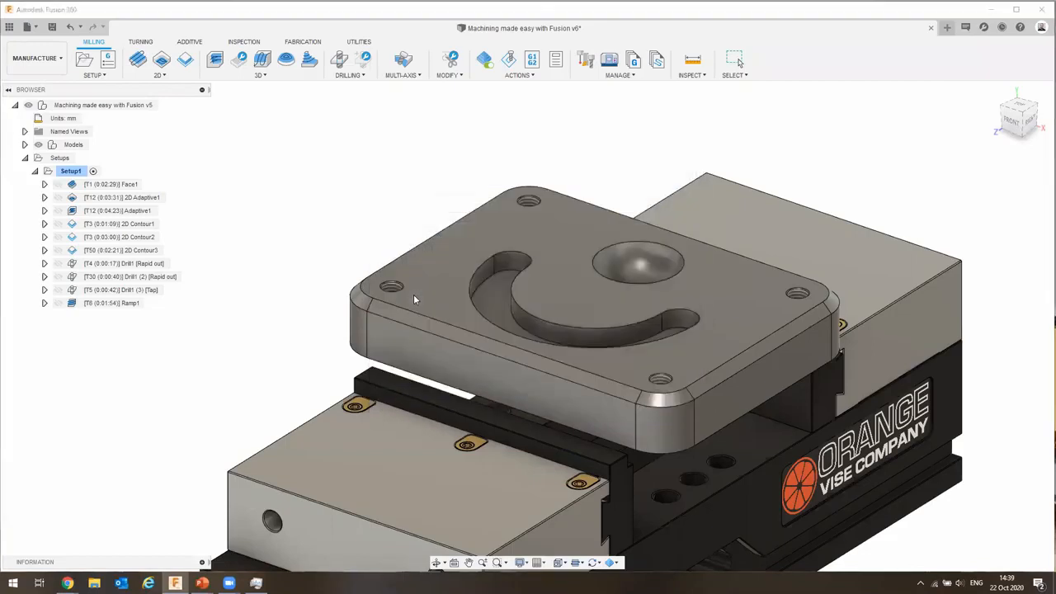
pyautogui.click(40, 107)
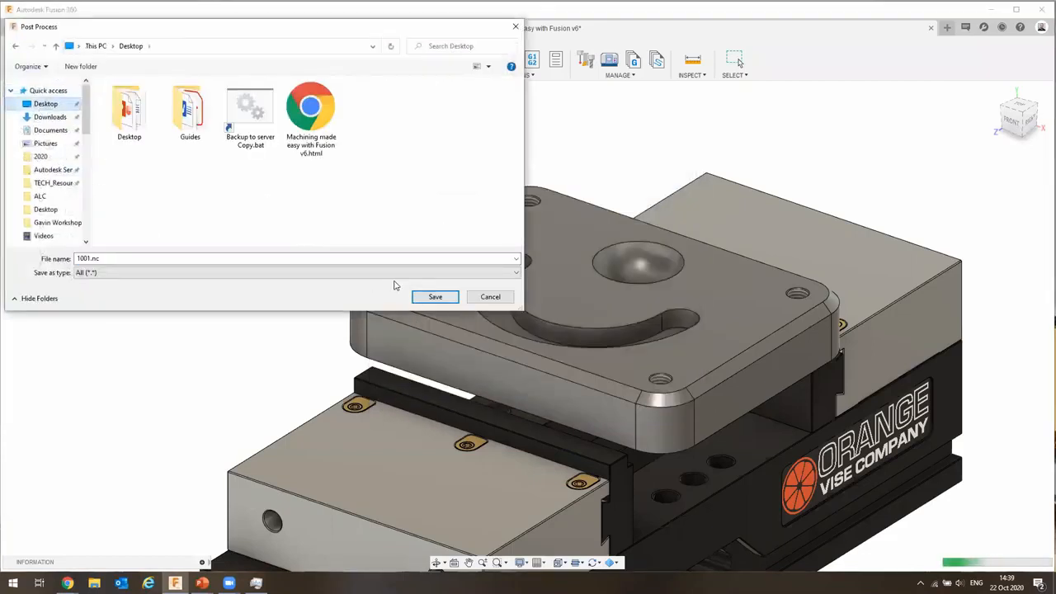
pyautogui.click(436, 297)
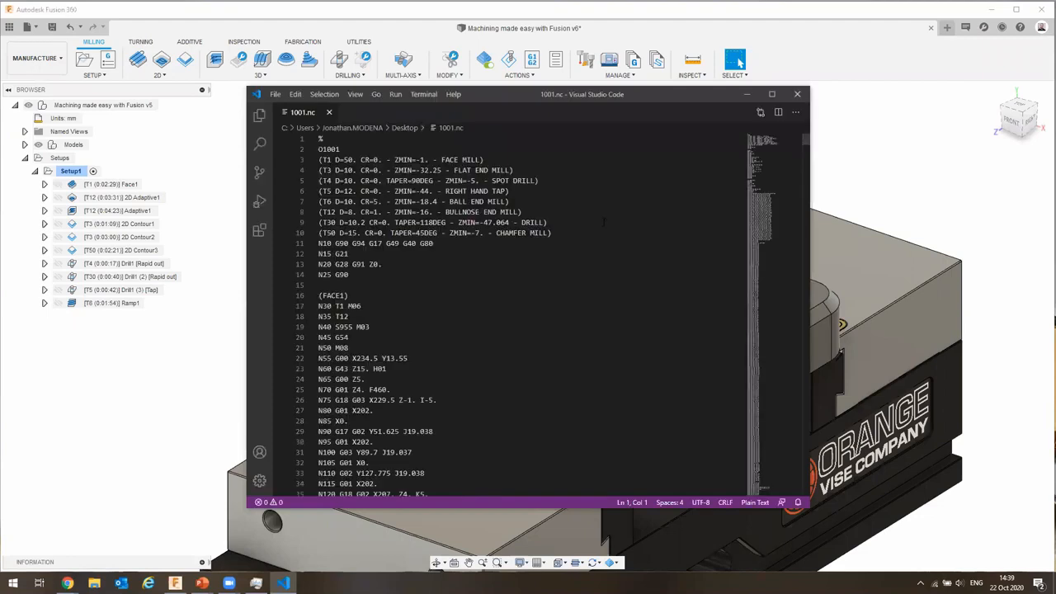
# Examine the posted 1001.nc code from the tool list at its start to the closing blocks at its end.
pyautogui.scroll(-4, 649, 205)
pyautogui.scroll(4, 653, 208)
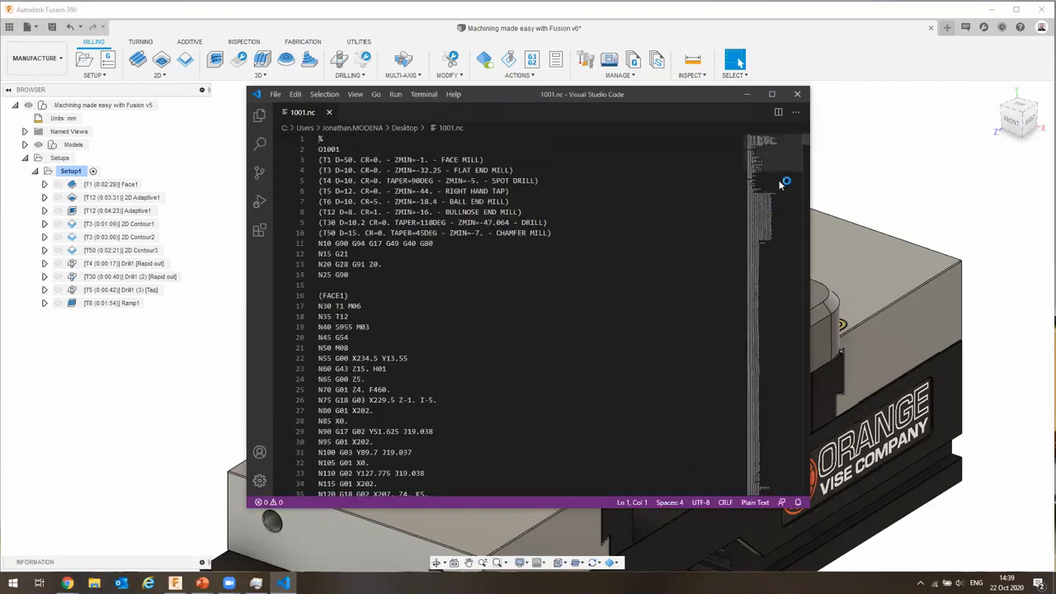
pyautogui.moveTo(807, 145); pyautogui.dragTo(808, 493)
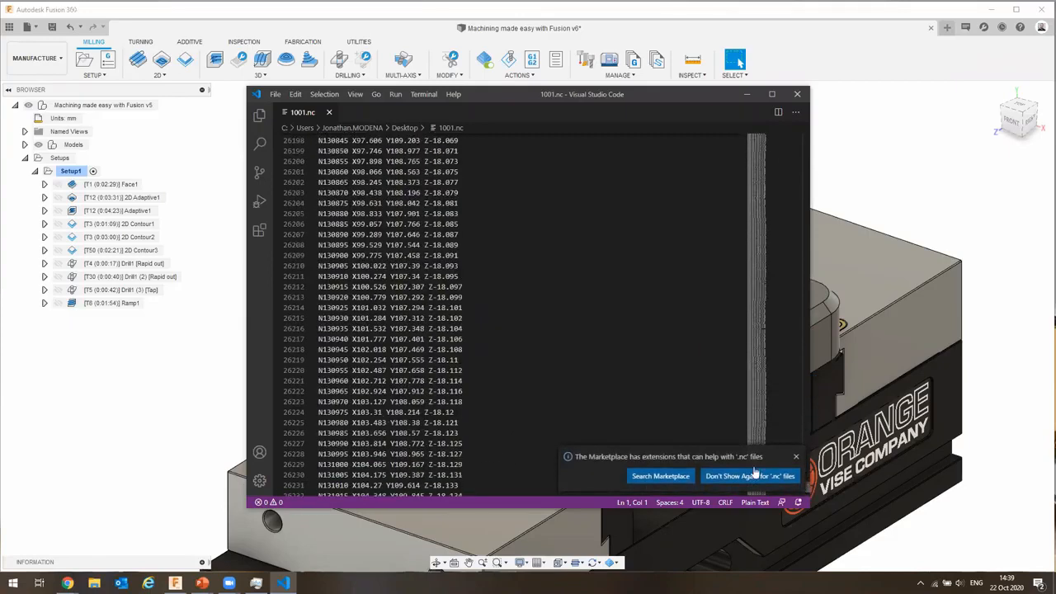
pyautogui.scroll(-20, 571, 307)
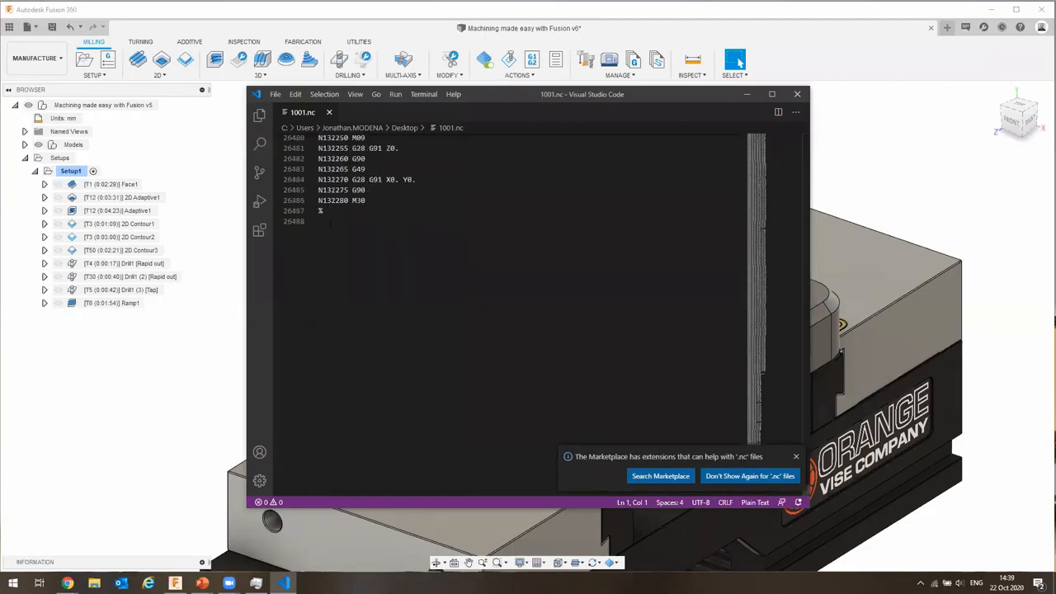
pyautogui.scroll(10, 296, 223)
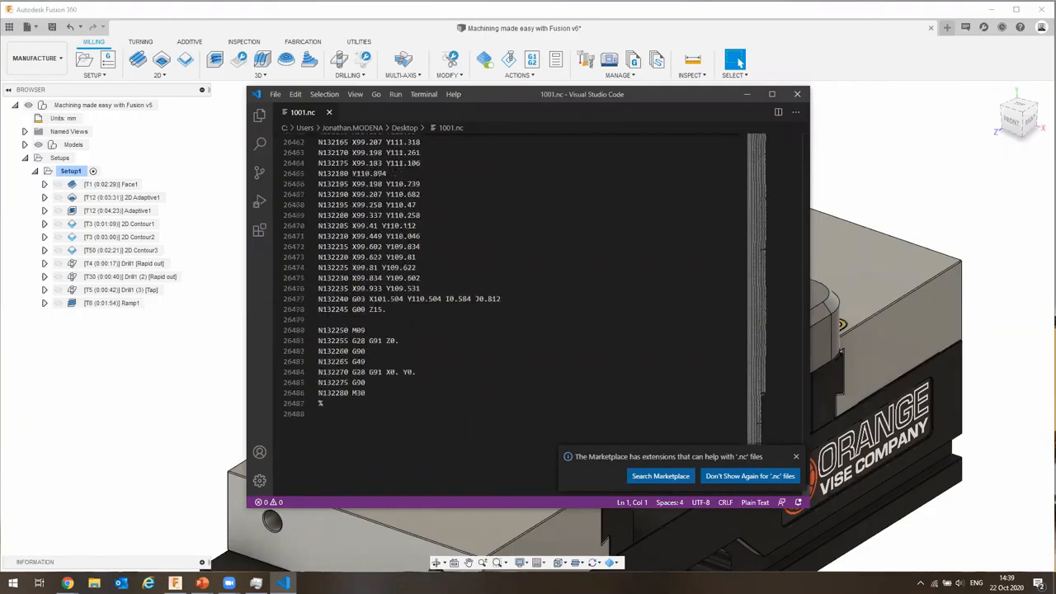
pyautogui.scroll(3, 512, 313)
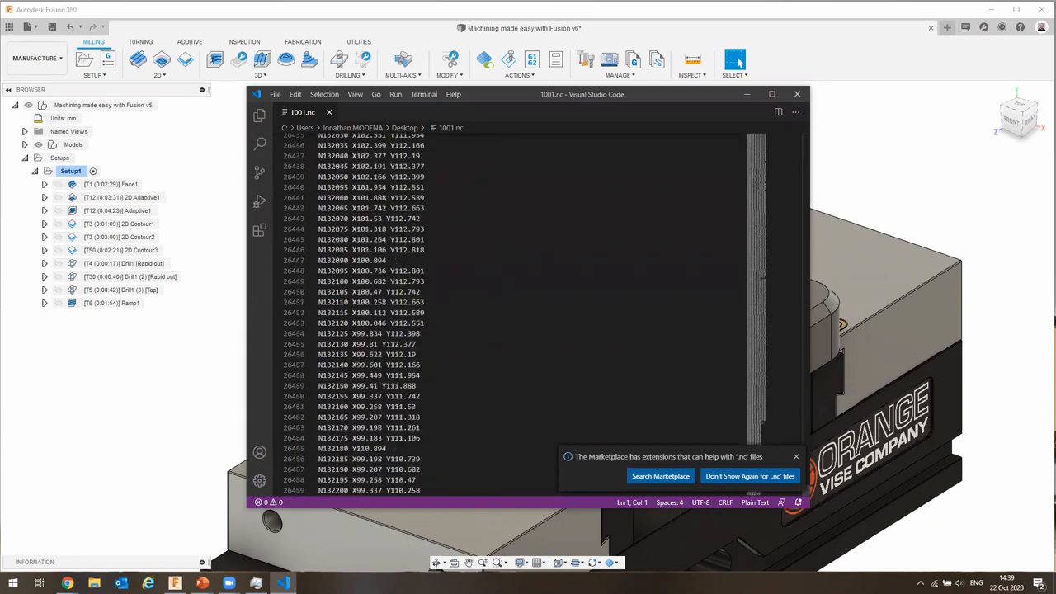
# Switch to the slide presentation and advance to the Q&A slide.
pyautogui.hotkey('alt', 'Tab')
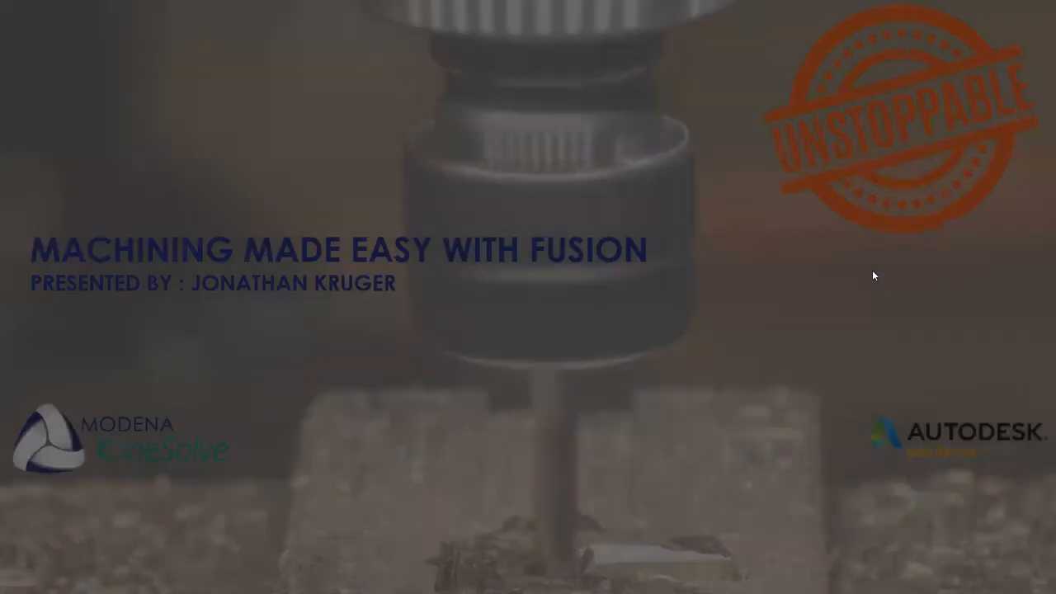
pyautogui.click(872, 270)
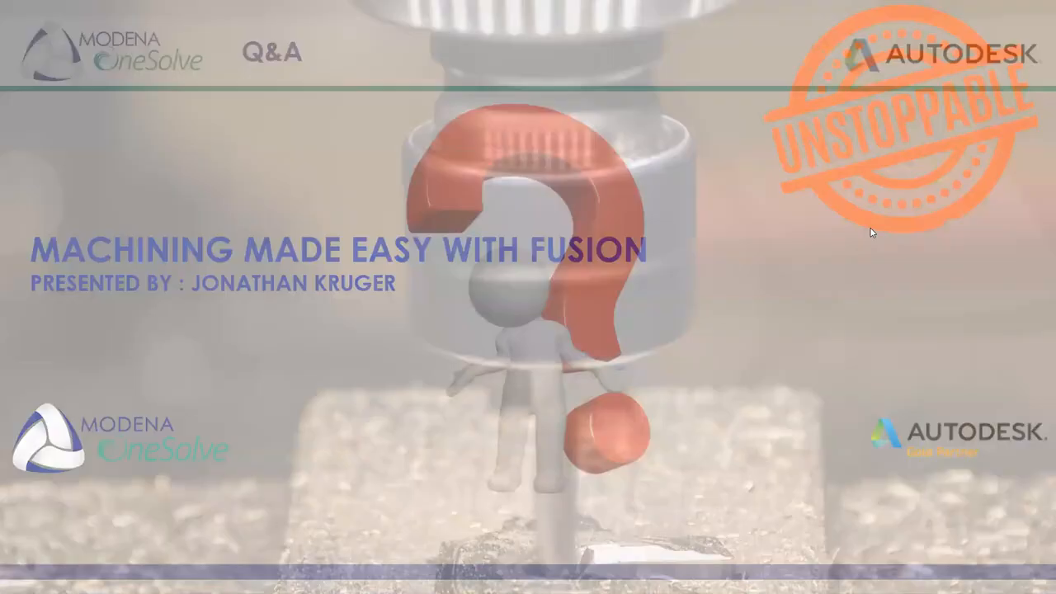